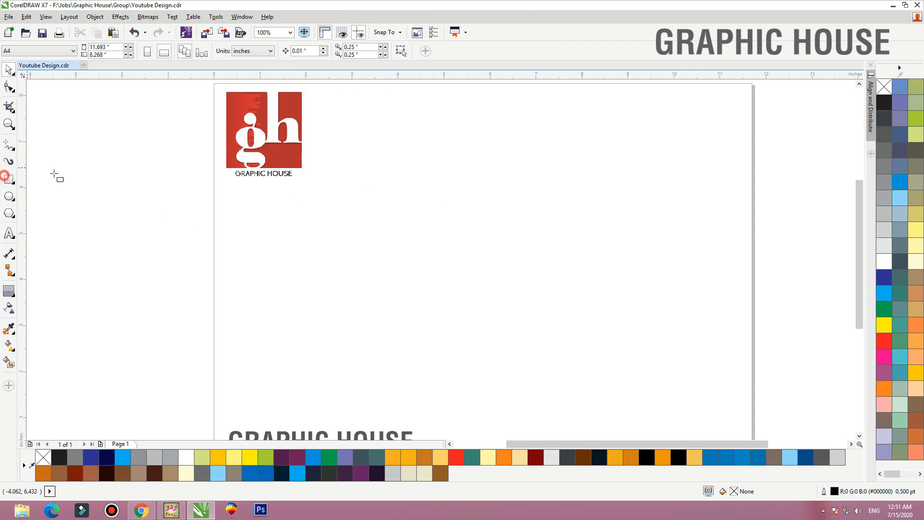
Draw a rectangle in the middle of the page and set its size to 7 by 5 inches.
{"action": "mouse_move", "coordinate": [325, 164]}
{"action": "left_mouse_down"}
{"action": "mouse_move", "coordinate": [529, 344]}
{"action": "mouse_move", "coordinate": [652, 388]}
{"action": "left_mouse_up"}
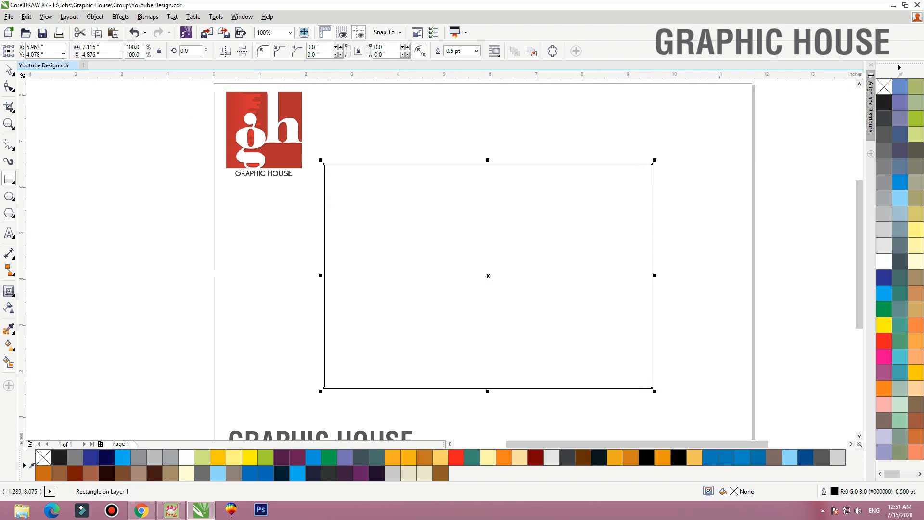
{"action": "left_click", "coordinate": [108, 48]}
{"action": "type", "text": "7"}
{"action": "key", "text": "Tab"}
{"action": "type", "text": "5"}
{"action": "key", "text": "Return"}
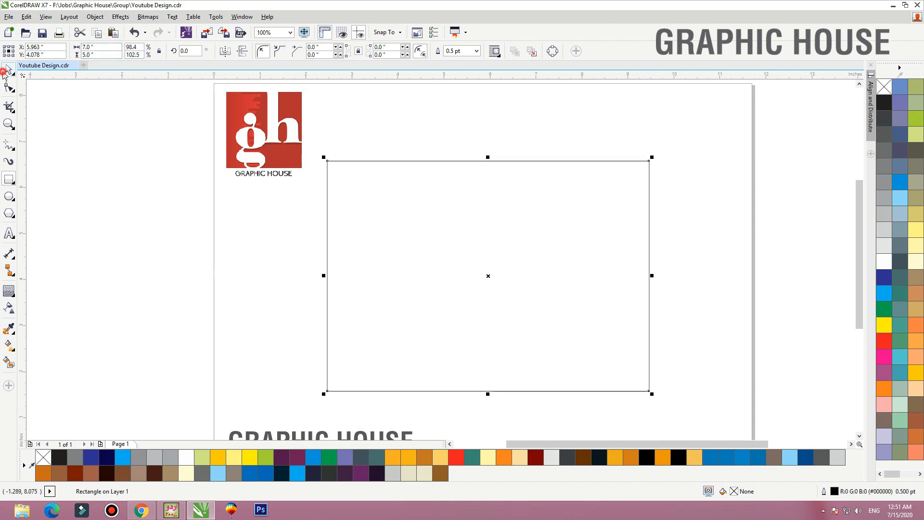
Fill the rectangle with green and remove its outline.
{"action": "left_click", "coordinate": [884, 308]}
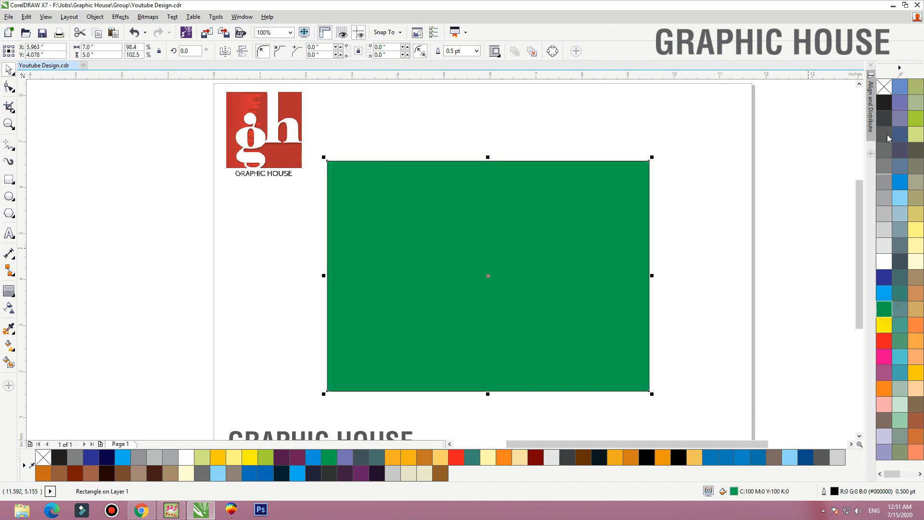
{"action": "right_click", "coordinate": [885, 91]}
{"action": "left_click", "coordinate": [751, 165]}
{"action": "scroll", "coordinate": [140, 197], "scroll_direction": "down", "scroll_amount": 1}
{"action": "key", "text": "F2"}
{"action": "left_click_drag", "start_coordinate": [150, 133], "coordinate": [489, 355]}
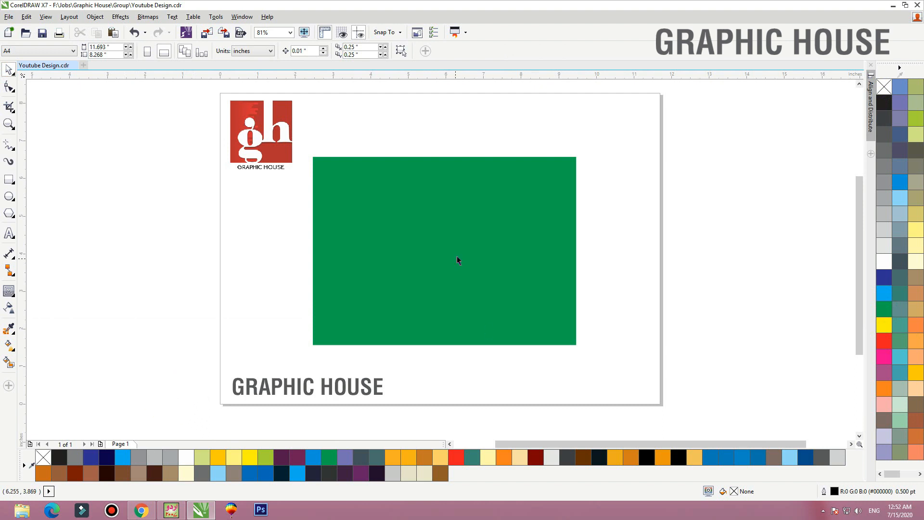
Recolour the rectangle to rich black C75 M68 Y65 K90 and reposition it slightly right of the page centre.
{"action": "left_click_drag", "start_coordinate": [458, 258], "coordinate": [508, 268]}
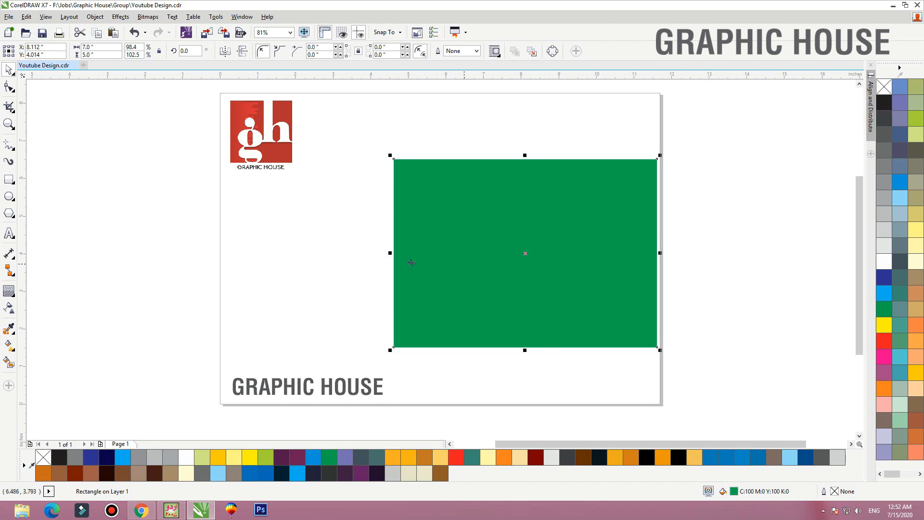
{"action": "left_click", "coordinate": [884, 102]}
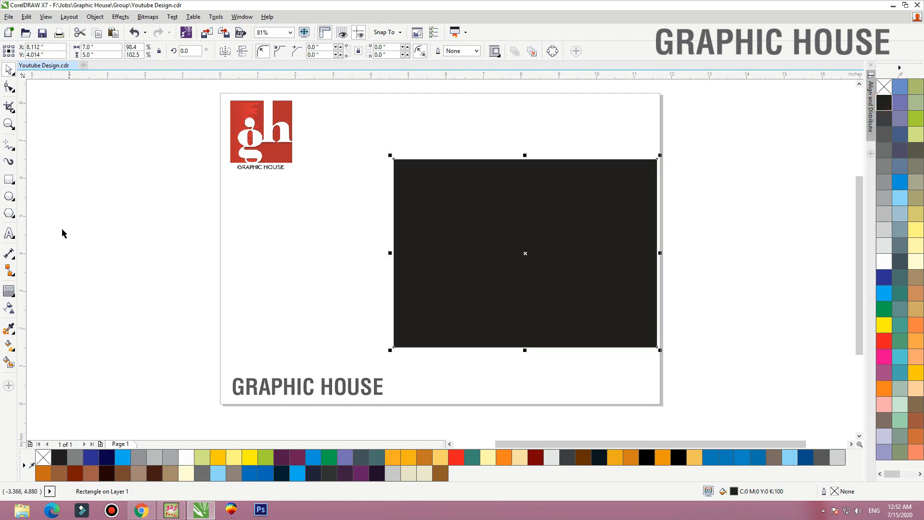
{"action": "double_click", "coordinate": [734, 491]}
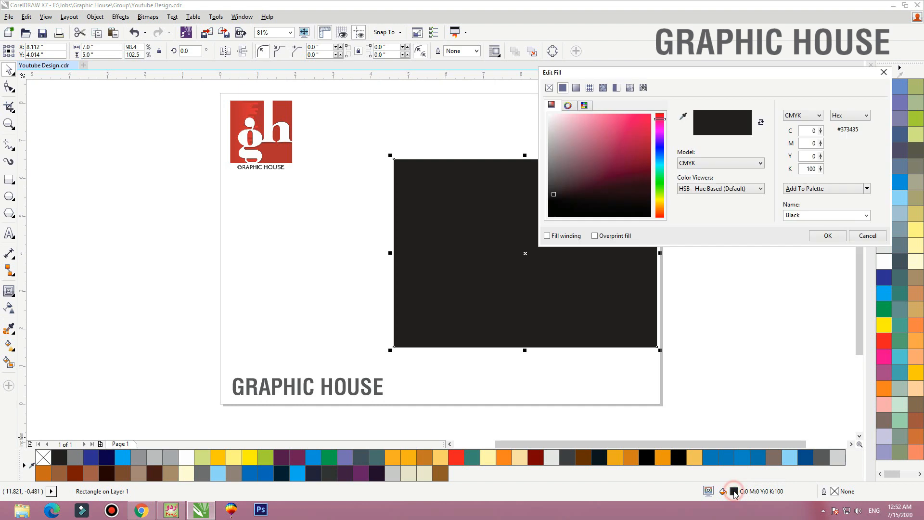
{"action": "left_click", "coordinate": [809, 117]}
{"action": "left_click", "coordinate": [799, 136]}
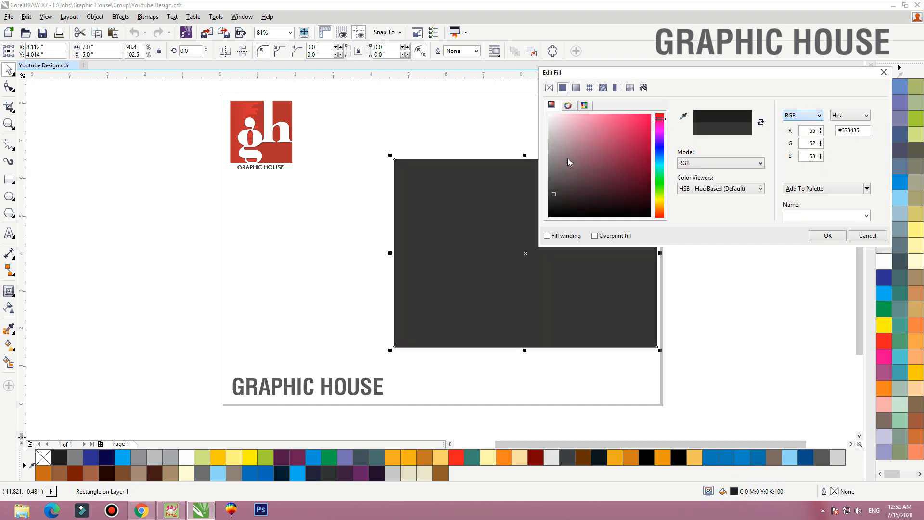
{"action": "left_click", "coordinate": [809, 117]}
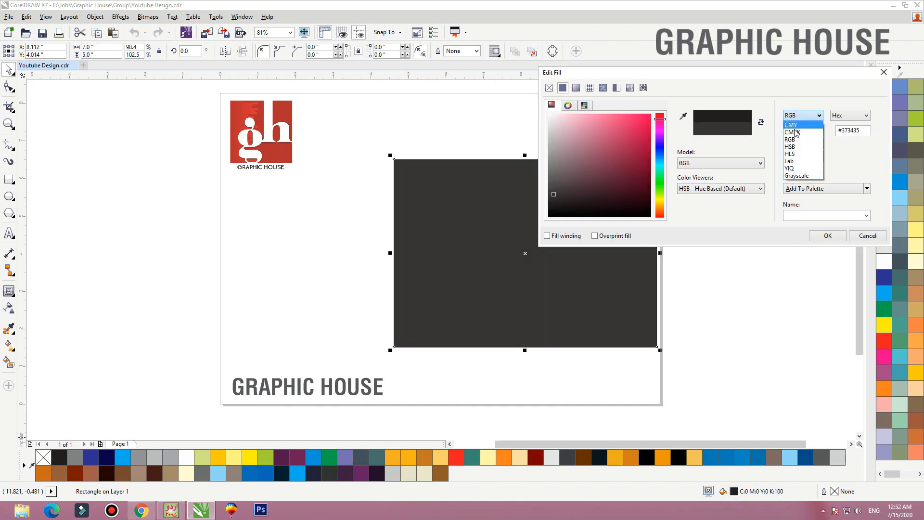
{"action": "left_click", "coordinate": [799, 124]}
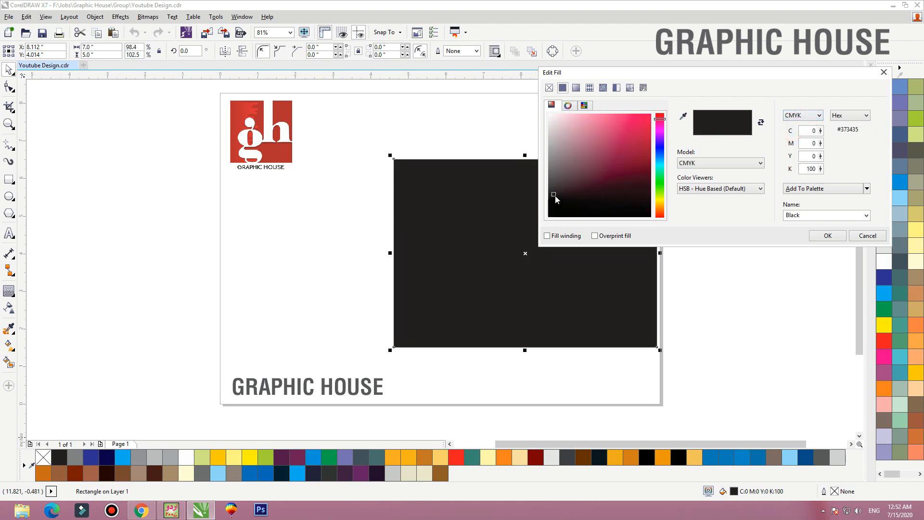
{"action": "left_click_drag", "start_coordinate": [556, 199], "coordinate": [552, 214]}
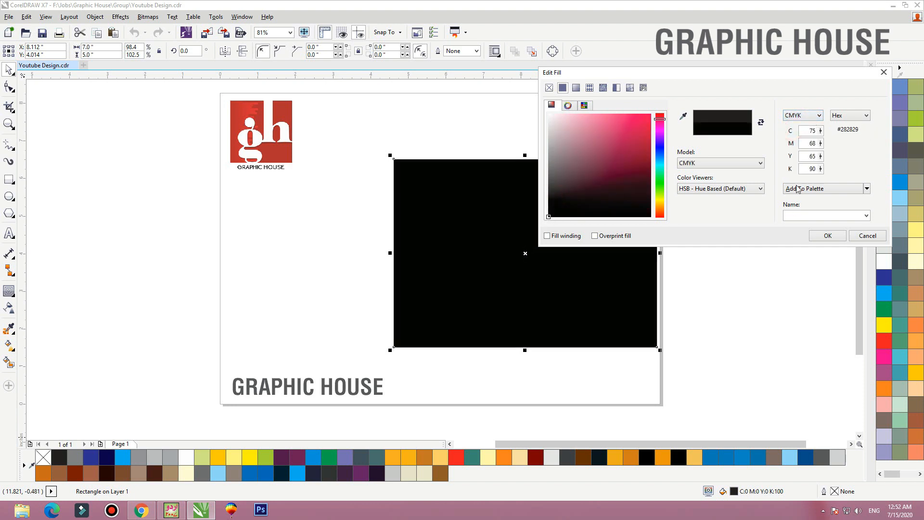
{"action": "left_click", "coordinate": [827, 235]}
{"action": "left_click_drag", "start_coordinate": [515, 290], "coordinate": [482, 287]}
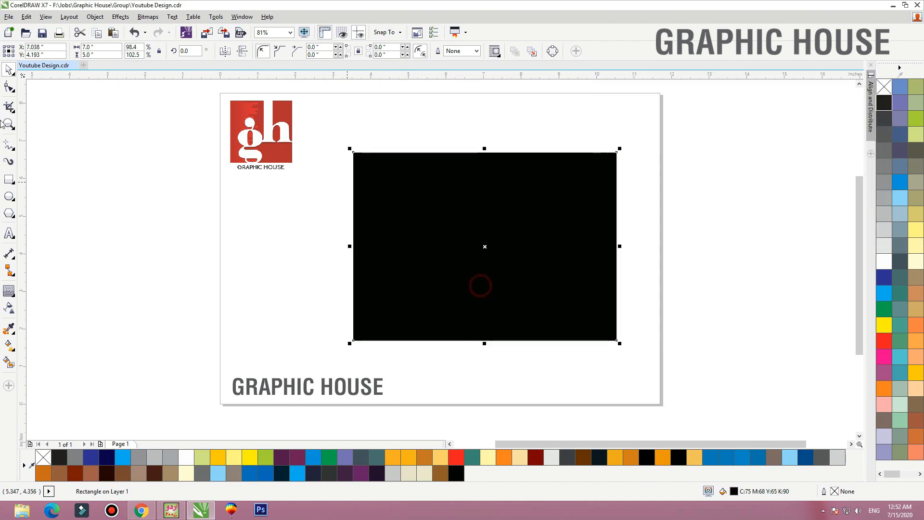
Draw an upright ellipse about 1.68 by 3.11 inches beside the rectangle's upper right and fill it with magenta (M100).
{"action": "left_click", "coordinate": [9, 199]}
{"action": "left_click_drag", "start_coordinate": [635, 109], "coordinate": [699, 227]}
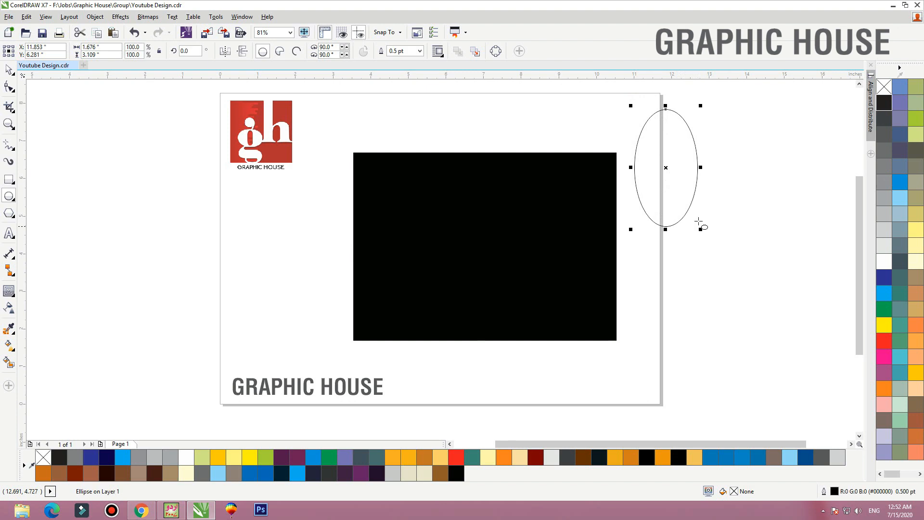
{"action": "left_click", "coordinate": [8, 70]}
{"action": "left_click", "coordinate": [884, 358]}
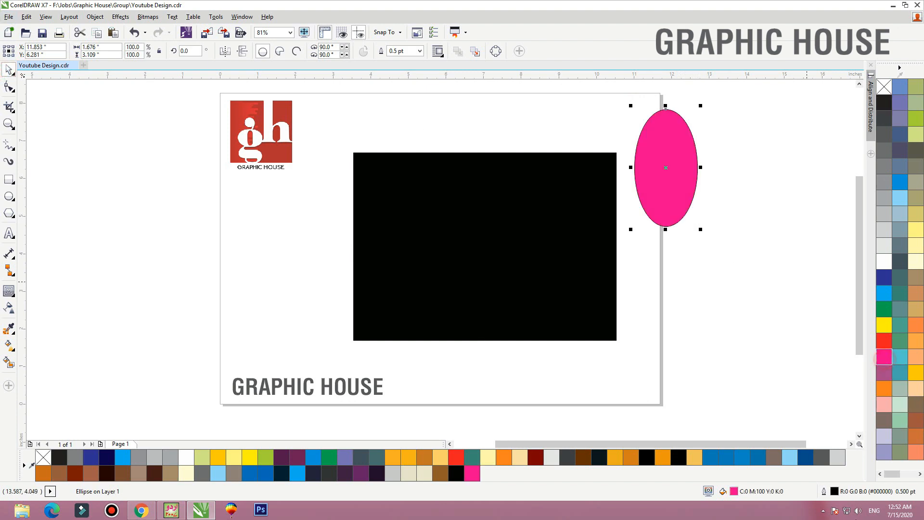
Add golden-yellow and cyan copies of the ellipse overlapping in a row over the rectangle, and remove the outline from all three.
{"action": "left_click_drag", "start_coordinate": [663, 174], "coordinate": [508, 203]}
{"action": "left_click", "coordinate": [916, 374]}
{"action": "left_click", "coordinate": [885, 293]}
{"action": "left_click_drag", "start_coordinate": [765, 317], "coordinate": [400, 89]}
{"action": "right_click", "coordinate": [884, 87]}
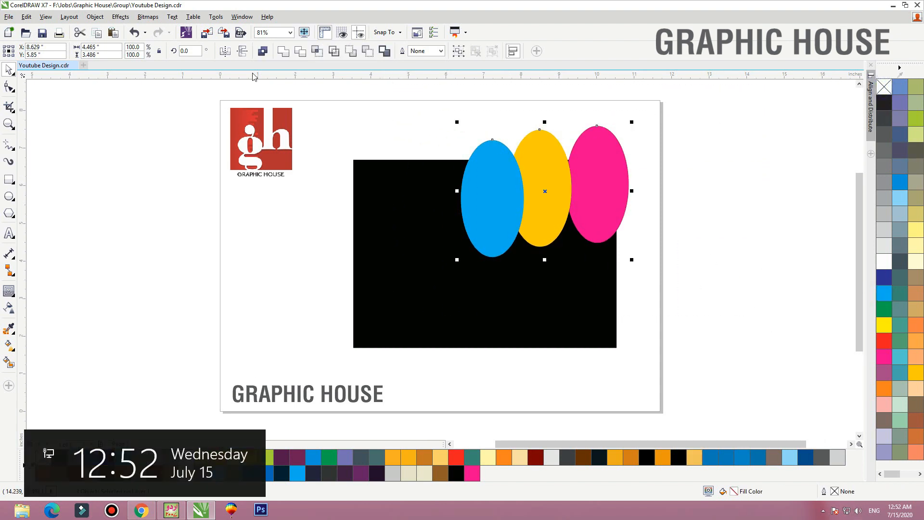
Try the Multiply, Subtract and Add transparency merge modes on the three ellipses.
{"action": "left_click", "coordinate": [9, 308]}
{"action": "key", "text": "Home"}
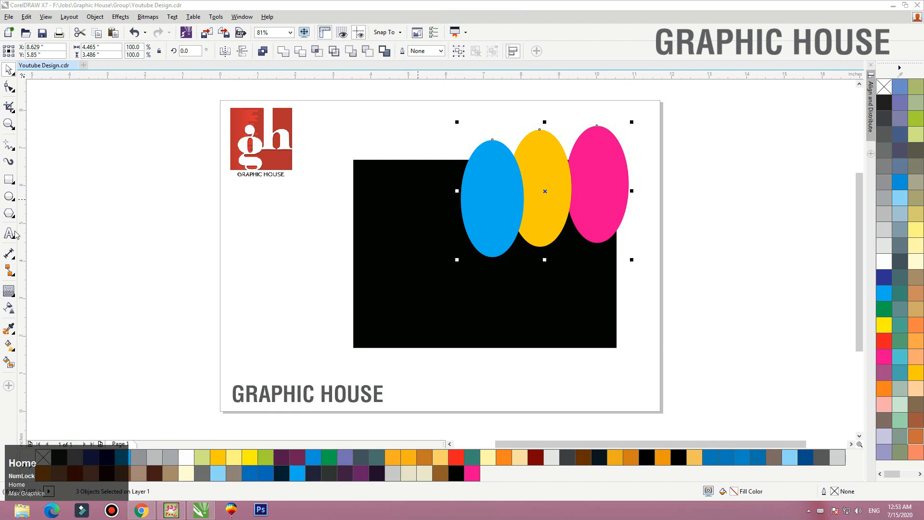
{"action": "left_click", "coordinate": [8, 310]}
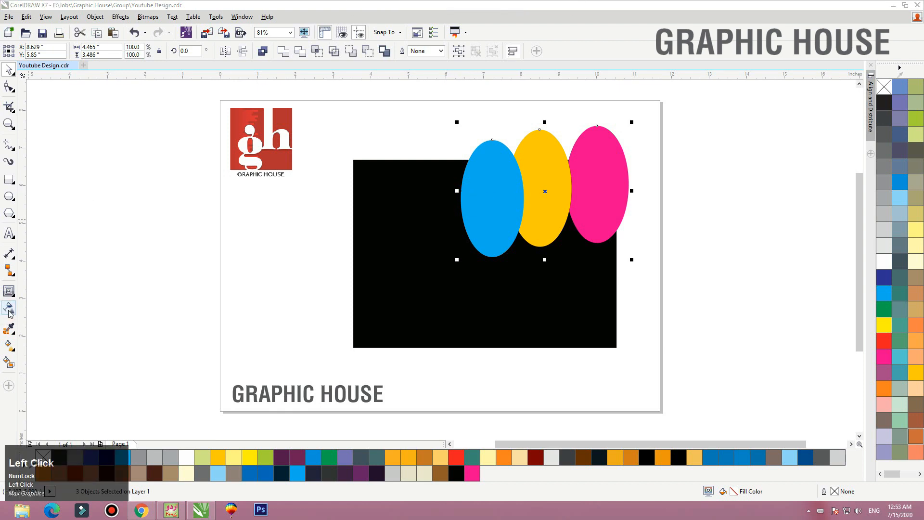
{"action": "left_click", "coordinate": [122, 51]}
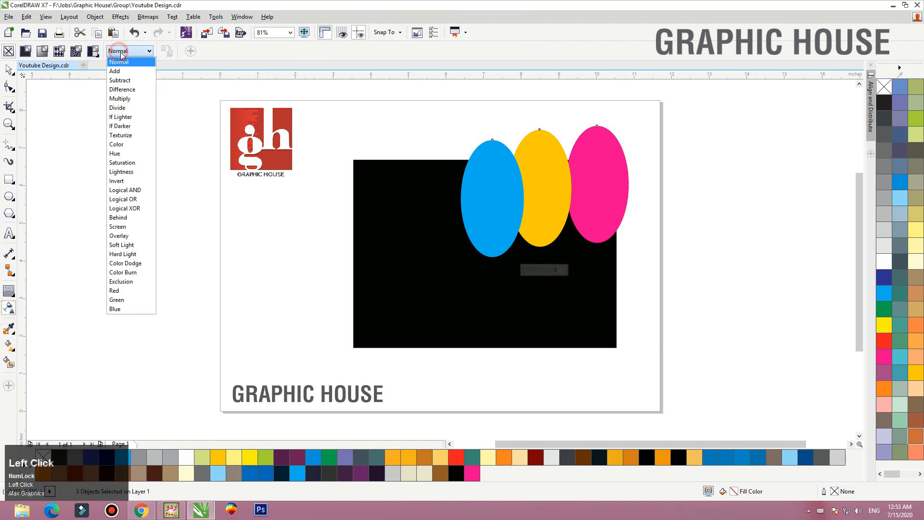
{"action": "left_click", "coordinate": [126, 101]}
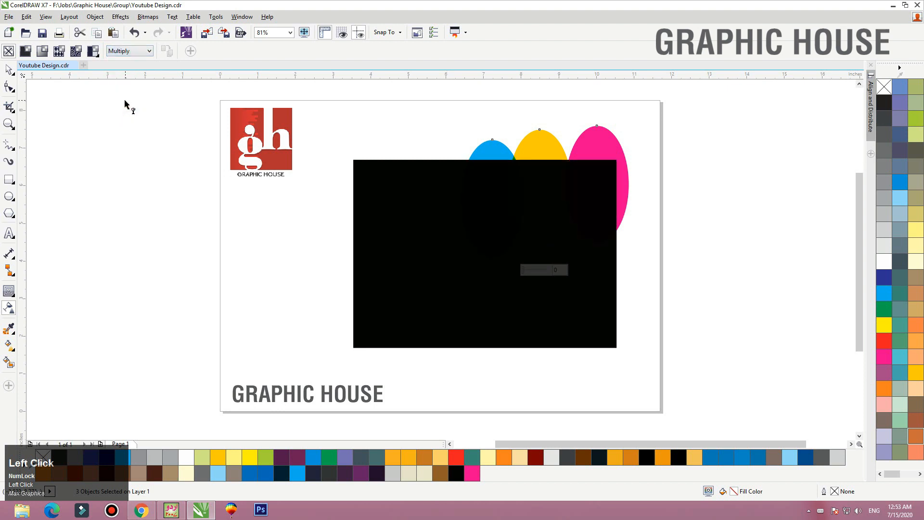
{"action": "left_click", "coordinate": [119, 51]}
{"action": "left_click", "coordinate": [121, 80]}
{"action": "left_click", "coordinate": [124, 51]}
{"action": "left_click", "coordinate": [120, 71]}
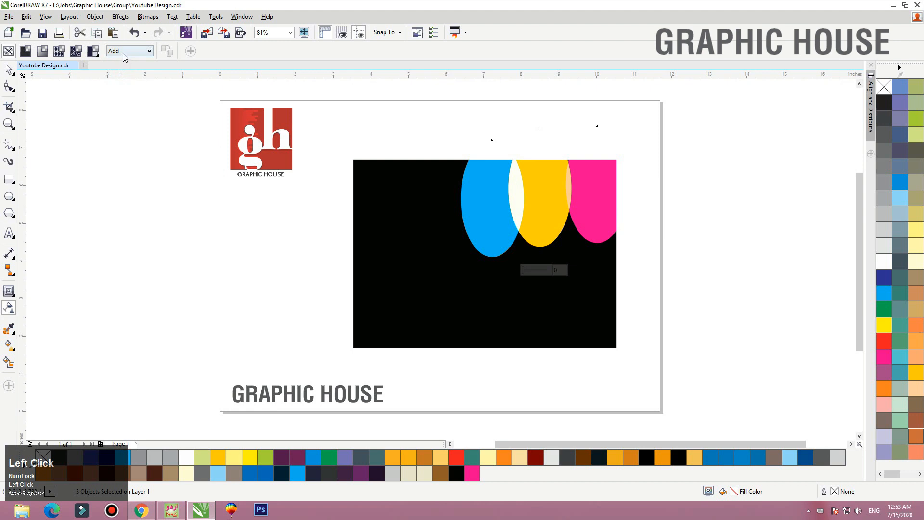
Try the Difference, Soft Light and Color Burn merge modes on the three ellipses.
{"action": "left_click", "coordinate": [123, 51]}
{"action": "left_click", "coordinate": [124, 92]}
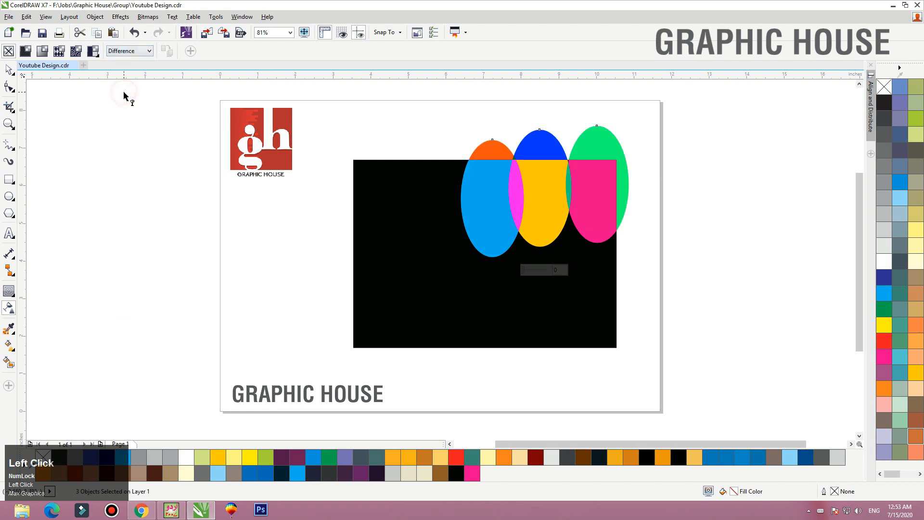
{"action": "left_click", "coordinate": [124, 51]}
{"action": "left_click", "coordinate": [129, 240]}
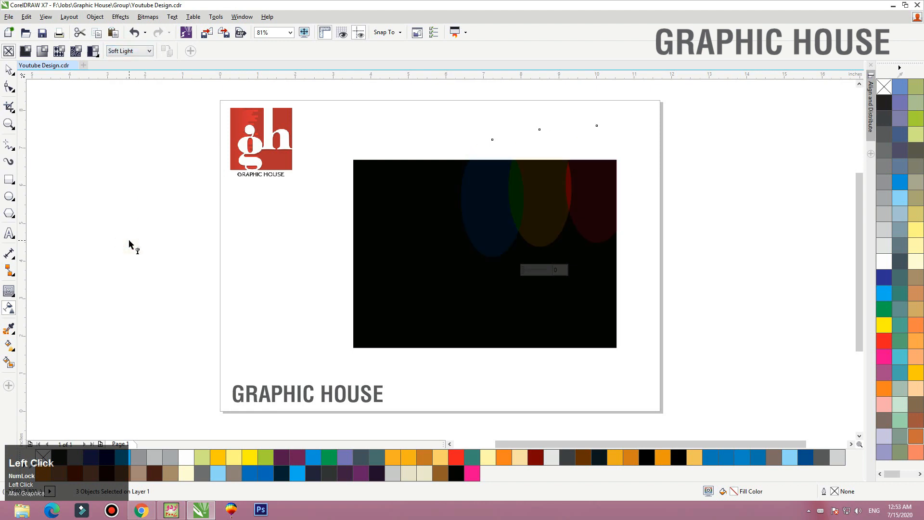
{"action": "left_click", "coordinate": [134, 51]}
{"action": "left_click", "coordinate": [129, 272]}
Reselect the three ellipses and compare the Add and Multiply merge modes on them, finishing with Add.
{"action": "left_click", "coordinate": [127, 54]}
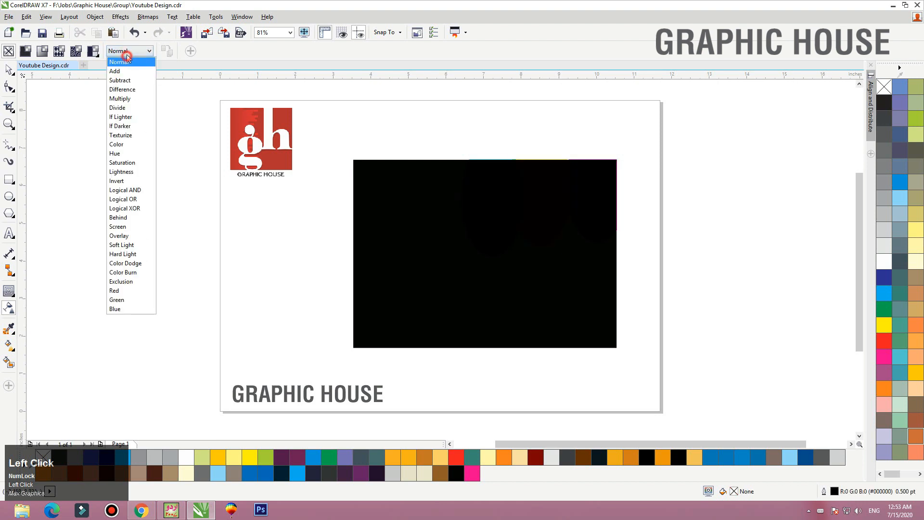
{"action": "left_click", "coordinate": [126, 71]}
{"action": "key", "text": "space"}
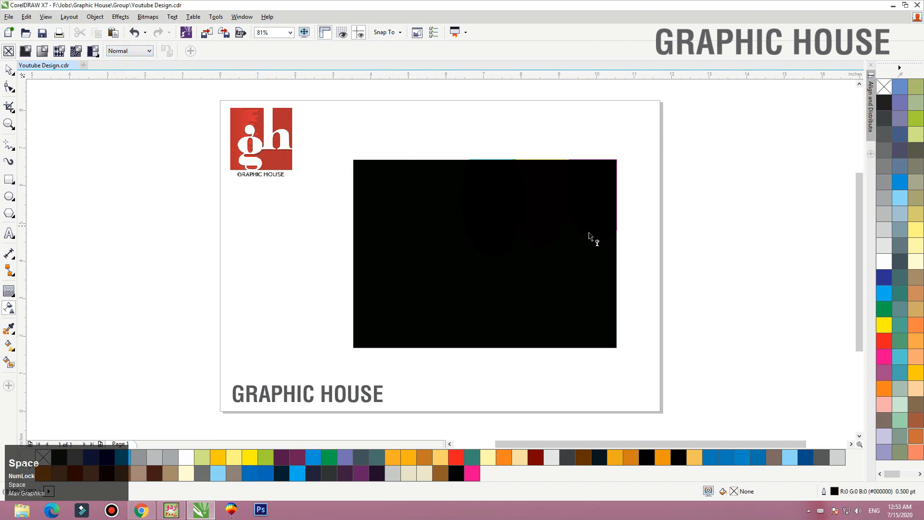
{"action": "left_click", "coordinate": [724, 314]}
{"action": "key", "text": "space"}
{"action": "left_click_drag", "start_coordinate": [411, 105], "coordinate": [698, 286]}
{"action": "left_click", "coordinate": [8, 308]}
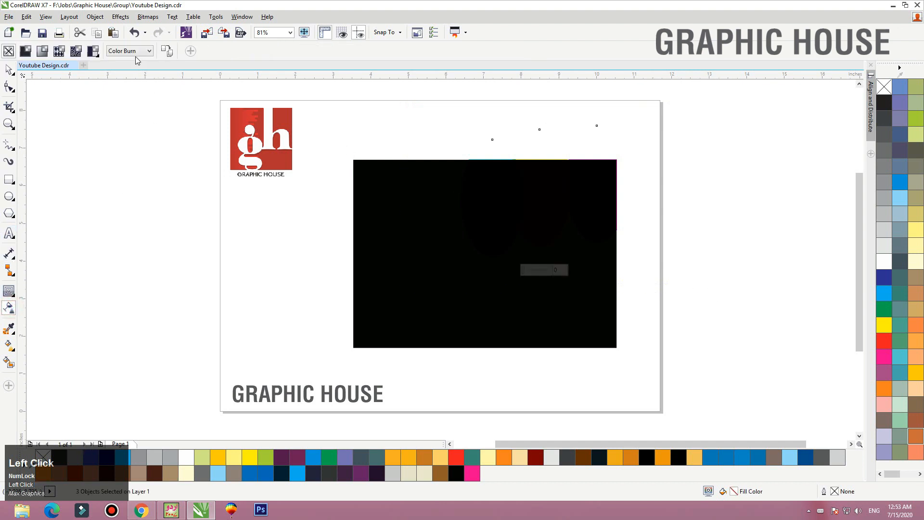
{"action": "left_click", "coordinate": [137, 50]}
{"action": "left_click", "coordinate": [129, 71]}
{"action": "left_click", "coordinate": [135, 51]}
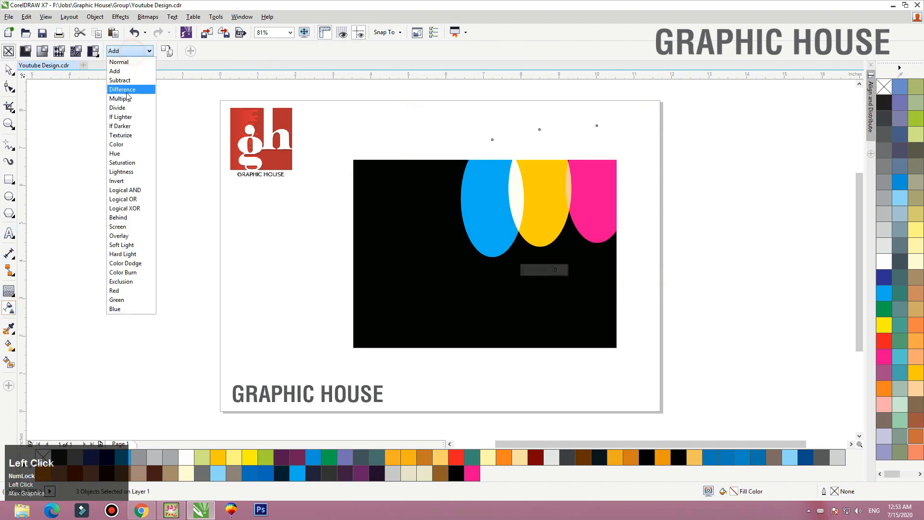
{"action": "left_click", "coordinate": [124, 97]}
{"action": "left_click", "coordinate": [135, 52]}
{"action": "left_click", "coordinate": [124, 67]}
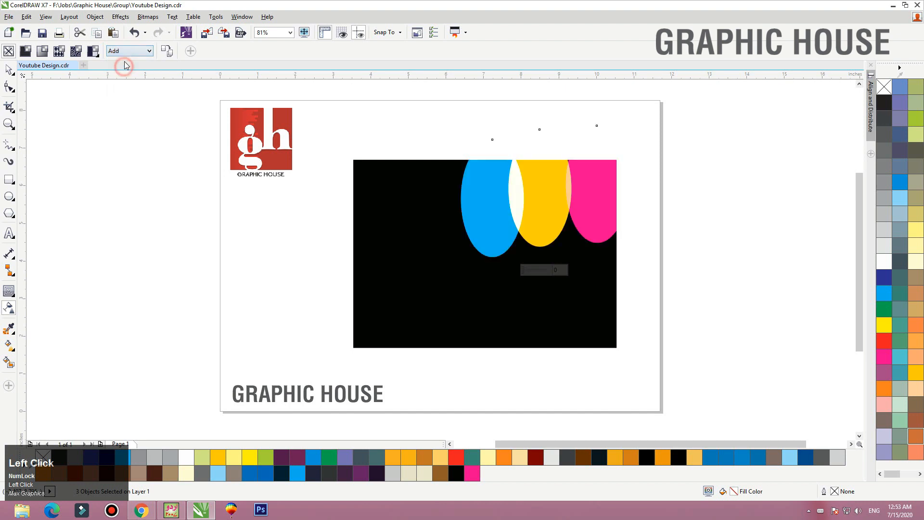
Return the ellipses' merge mode to Normal and apply a linear transparency fading all three from top to bottom.
{"action": "left_click", "coordinate": [136, 51]}
{"action": "left_click", "coordinate": [128, 66]}
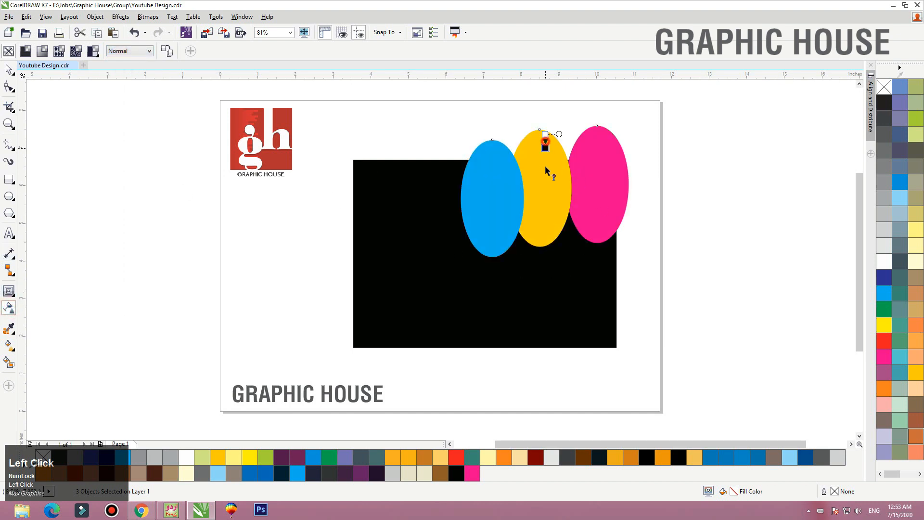
{"action": "left_click_drag", "start_coordinate": [545, 134], "coordinate": [541, 257]}
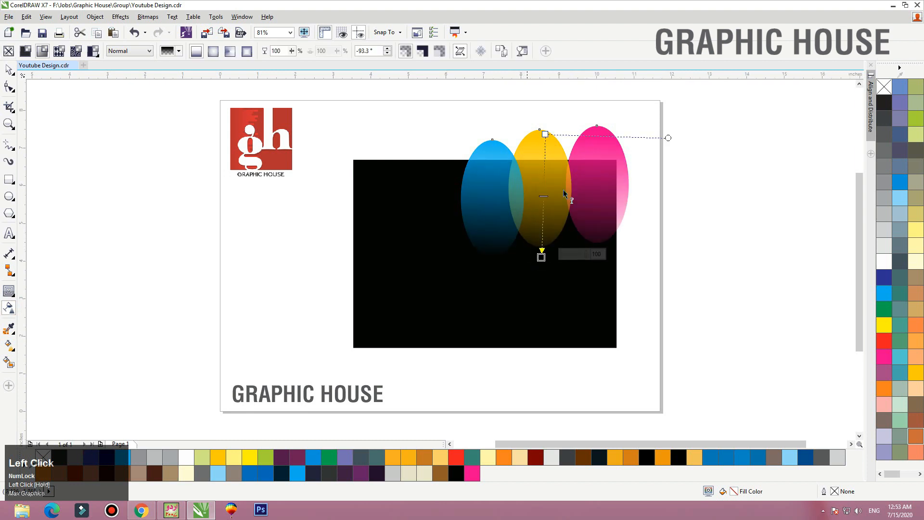
{"action": "left_click", "coordinate": [9, 69]}
{"action": "left_click", "coordinate": [670, 212]}
Move the magenta ellipse slightly closer to the yellow one and align the three ellipses in a level row.
{"action": "left_click_drag", "start_coordinate": [620, 196], "coordinate": [613, 192]}
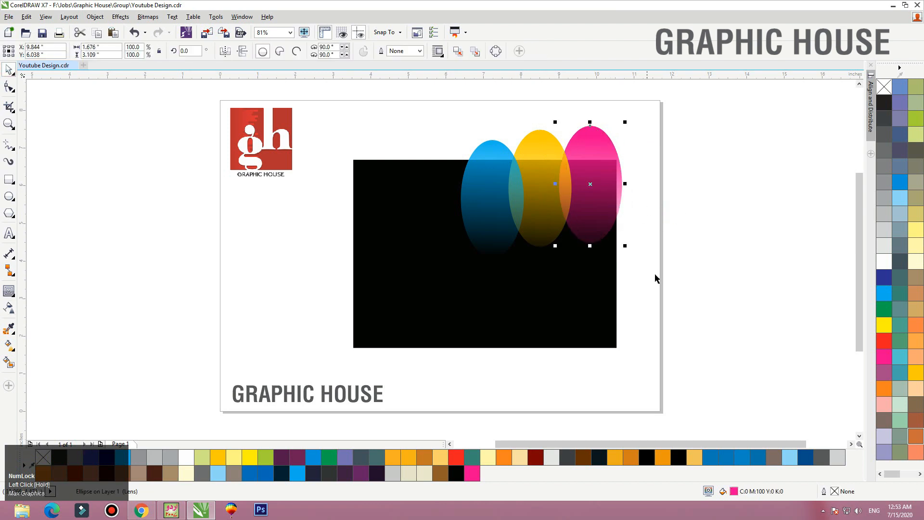
{"action": "scroll", "coordinate": [655, 278], "scroll_direction": "up", "scroll_amount": 1}
{"action": "left_click_drag", "start_coordinate": [452, 120], "coordinate": [652, 272]}
{"action": "key", "text": "e"}
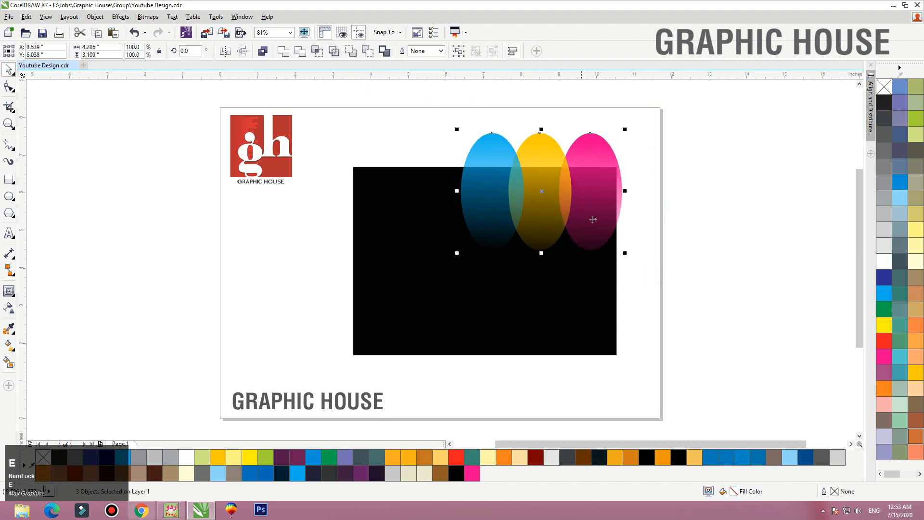
Group the three ellipses and PowerClip them inside the black rectangle.
{"action": "right_click", "coordinate": [594, 162]}
{"action": "left_click", "coordinate": [617, 168]}
{"action": "left_click", "coordinate": [395, 181]}
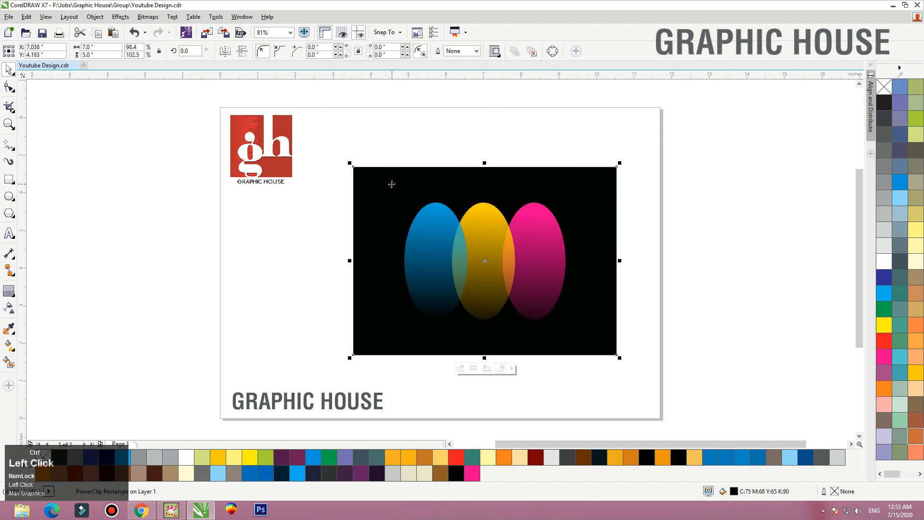
Edit the PowerClip contents: tilt the ellipse group about 24° clockwise at the frame's upper-right corner and copy it to the lower left.
{"action": "left_click", "coordinate": [392, 184], "text": "ctrl"}
{"action": "left_click_drag", "start_coordinate": [498, 263], "coordinate": [566, 145]}
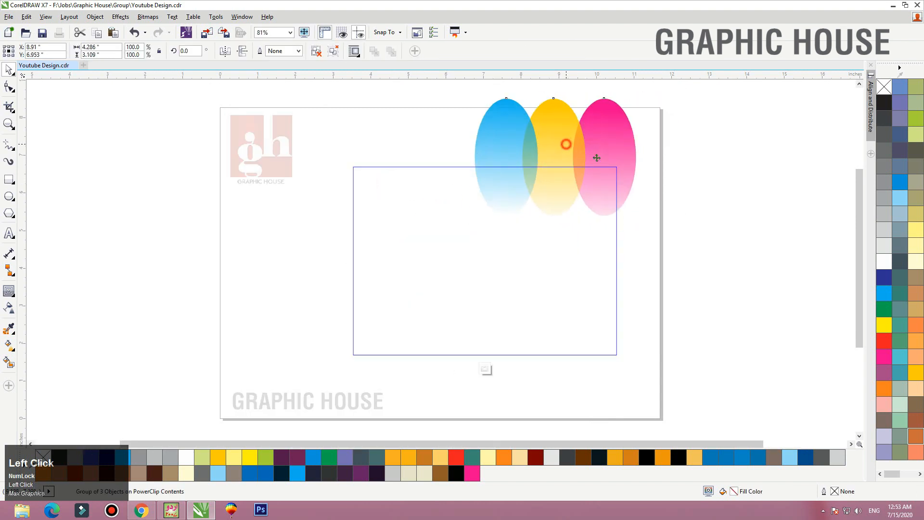
{"action": "left_click_drag", "start_coordinate": [637, 214], "coordinate": [472, 320]}
{"action": "right_click", "coordinate": [474, 324]}
Mirror the copied group vertically and horizontally, enlarge it over the frame's lower-left area, and finish editing the PowerClip.
{"action": "left_click", "coordinate": [241, 52]}
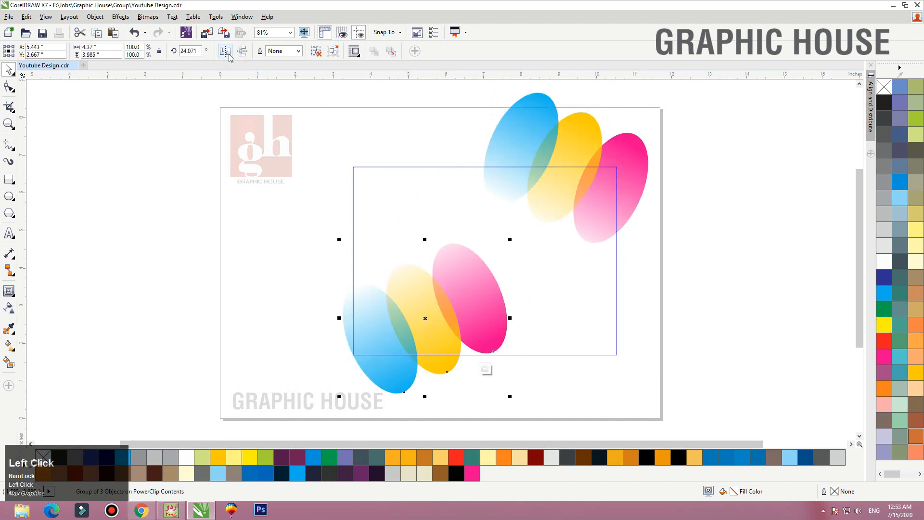
{"action": "left_click", "coordinate": [229, 52]}
{"action": "left_click_drag", "start_coordinate": [414, 310], "coordinate": [408, 307]}
{"action": "left_click_drag", "start_coordinate": [493, 241], "coordinate": [515, 288]}
{"action": "left_click", "coordinate": [667, 275], "text": "ctrl"}
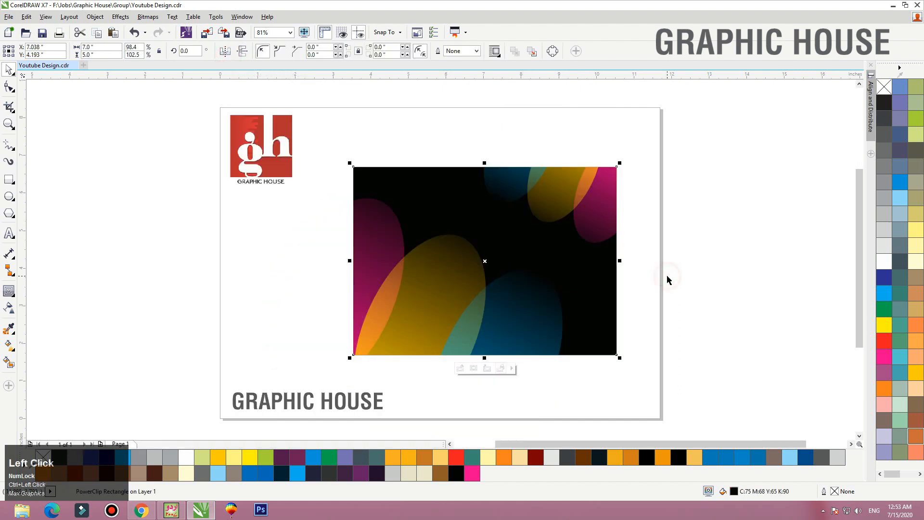
Edit the PowerClip contents: move the upper-right ellipse group slightly down, and finish editing.
{"action": "left_click", "coordinate": [664, 274]}
{"action": "scroll", "coordinate": [219, 212], "scroll_direction": "down", "scroll_amount": 2}
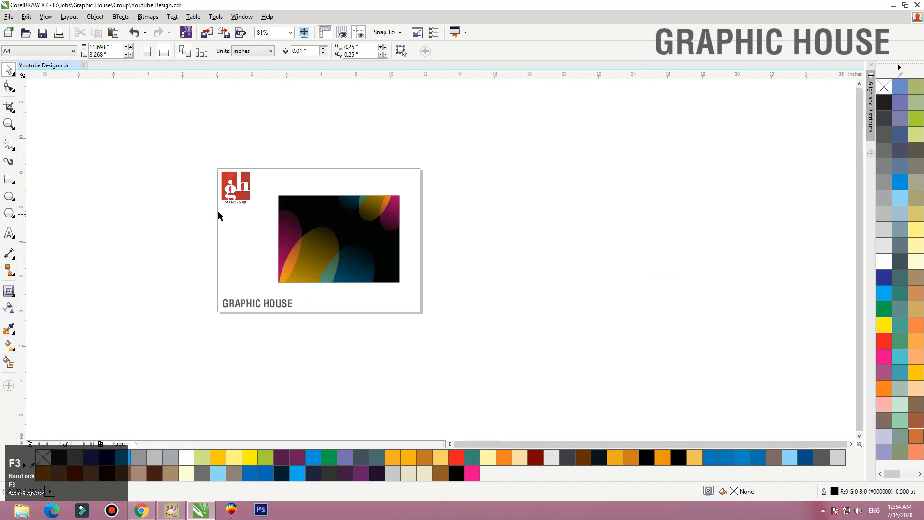
{"action": "key", "text": "F2"}
{"action": "left_click_drag", "start_coordinate": [214, 193], "coordinate": [518, 334]}
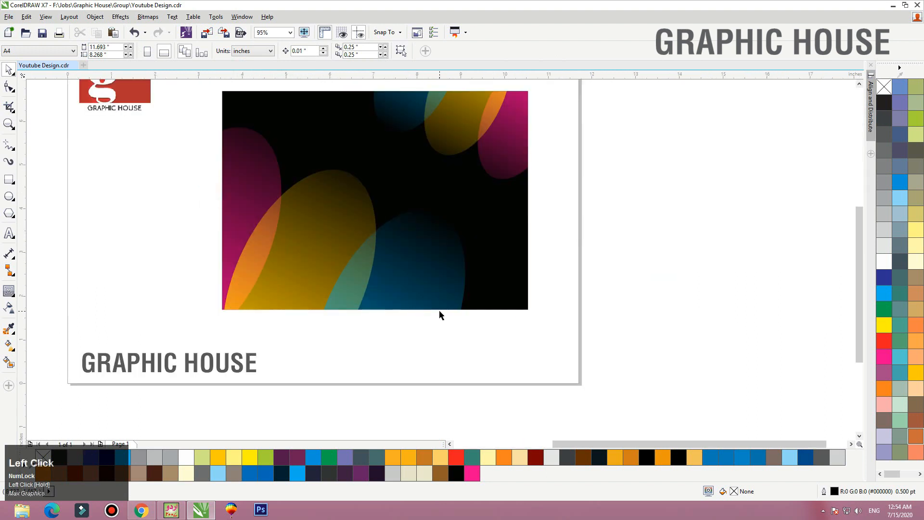
{"action": "left_click", "coordinate": [388, 303]}
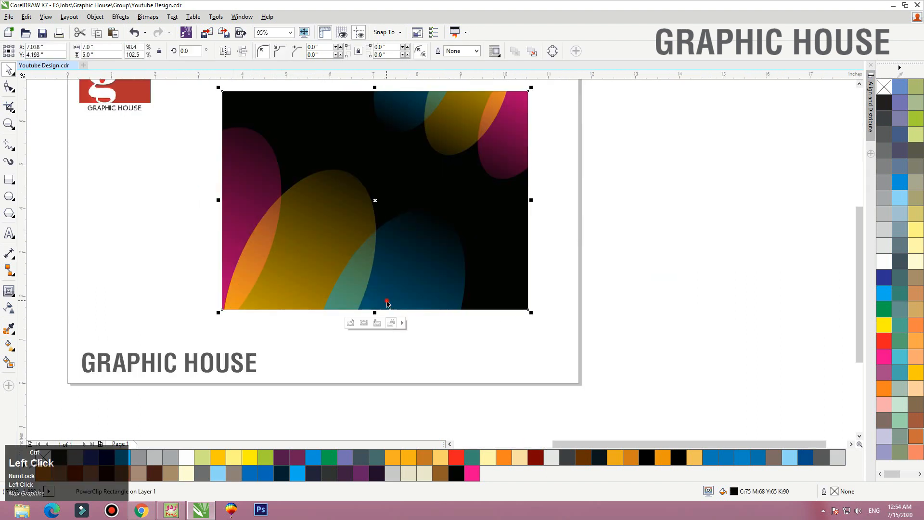
{"action": "left_click", "coordinate": [478, 140], "text": "ctrl"}
{"action": "left_click", "coordinate": [591, 240], "text": "ctrl"}
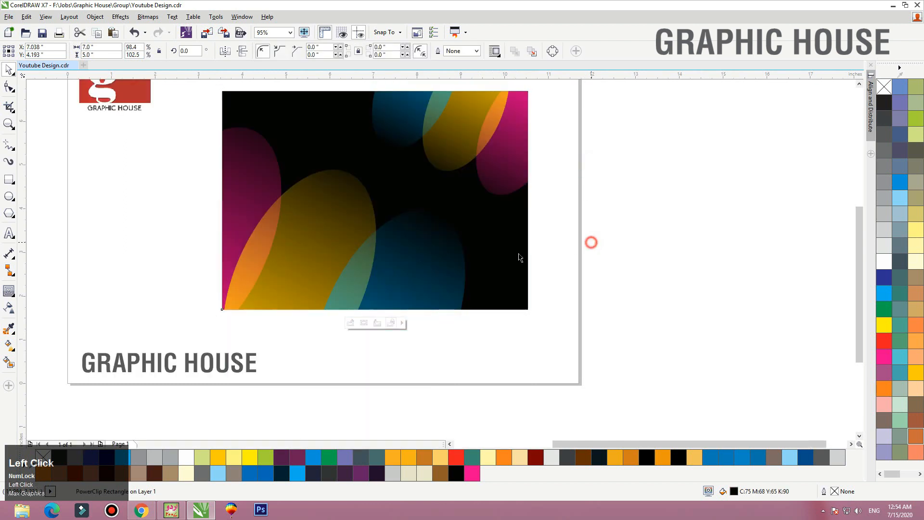
Edit the PowerClip contents: duplicate the upper-right ellipse group and shrink the duplicate to about 39% of its size.
{"action": "key", "text": "F3"}
{"action": "key", "text": "F2"}
{"action": "left_click_drag", "start_coordinate": [231, 140], "coordinate": [787, 373]}
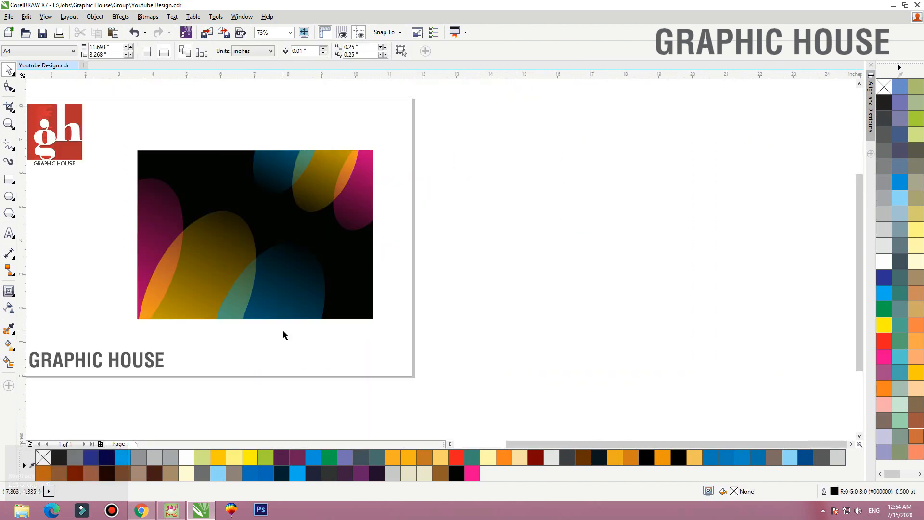
{"action": "left_click", "coordinate": [279, 318]}
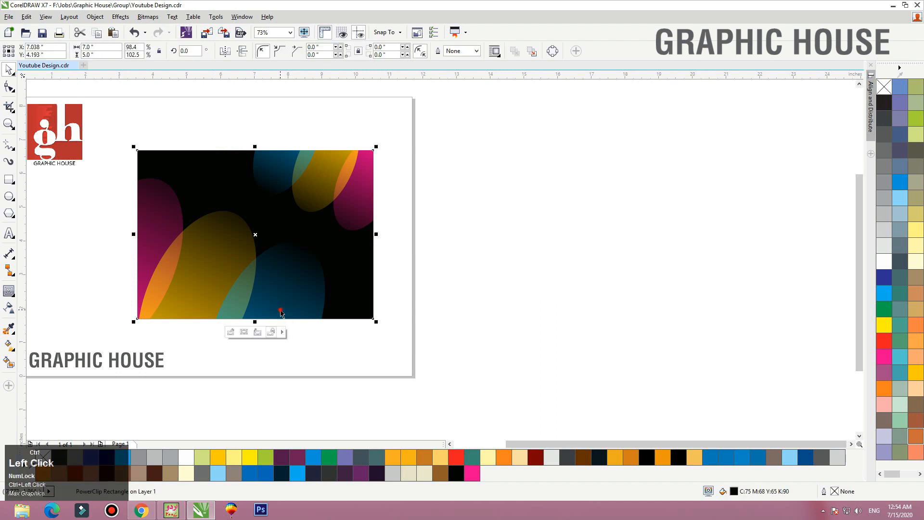
{"action": "left_click", "coordinate": [290, 303], "text": "ctrl"}
{"action": "left_click", "coordinate": [289, 302]}
{"action": "left_click", "coordinate": [327, 178], "text": "shift"}
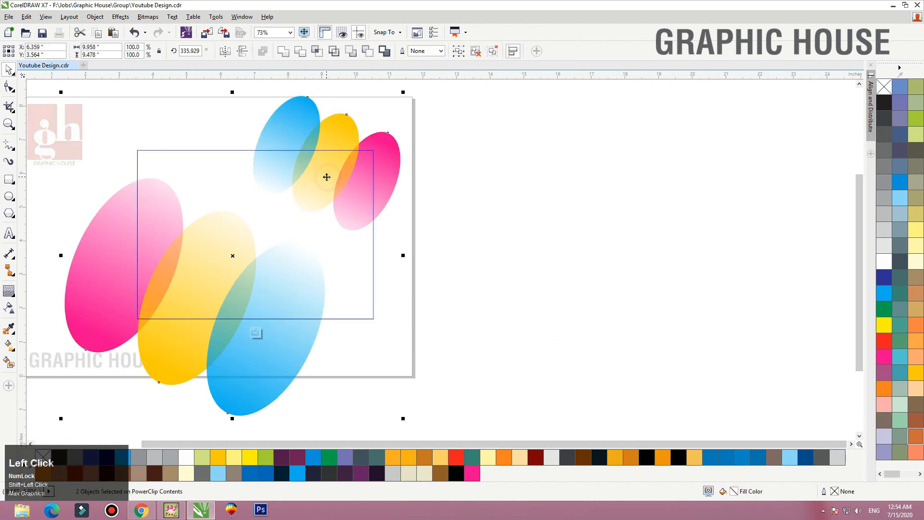
{"action": "left_click", "coordinate": [484, 321]}
{"action": "left_click_drag", "start_coordinate": [381, 206], "coordinate": [370, 219]}
{"action": "right_click", "coordinate": [370, 218]}
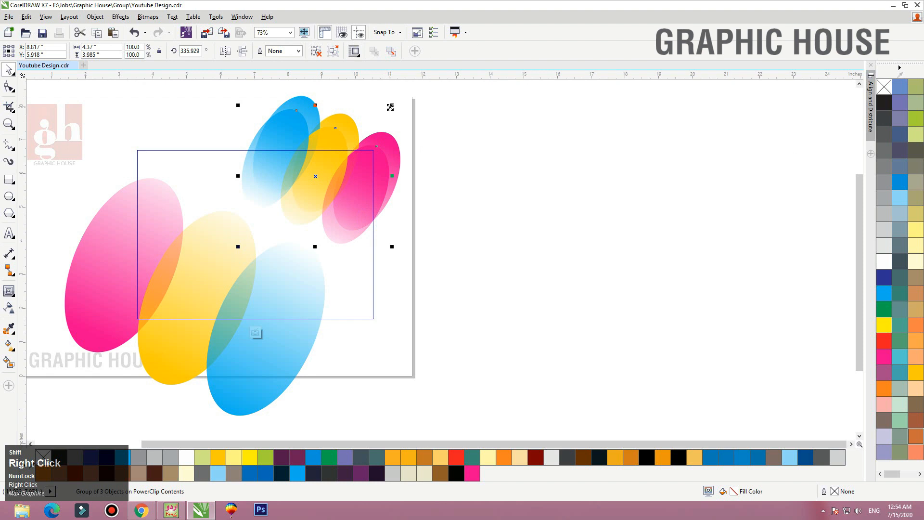
{"action": "left_click_drag", "start_coordinate": [391, 107], "coordinate": [344, 135]}
Place each small ellipse over the lower end of the large upper-right ellipse of the same colour, and finish editing the PowerClip.
{"action": "left_click_drag", "start_coordinate": [333, 175], "coordinate": [267, 175]}
{"action": "left_click_drag", "start_coordinate": [339, 207], "coordinate": [307, 196]}
{"action": "left_click_drag", "start_coordinate": [355, 230], "coordinate": [352, 230]}
{"action": "left_click", "coordinate": [466, 232], "text": "ctrl"}
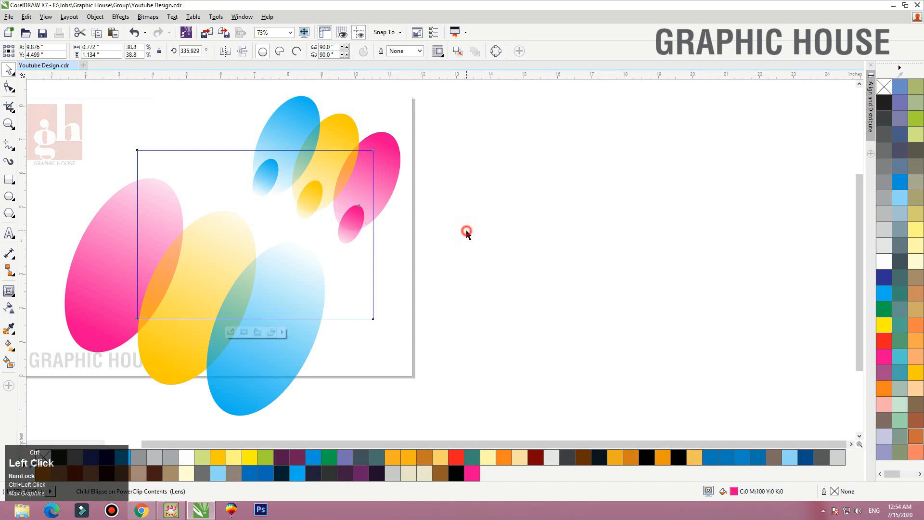
Inside the PowerClip, replace the lower-left ellipse group with a copy of the large and small ellipses from the upper right.
{"action": "left_click", "coordinate": [290, 255], "text": "ctrl"}
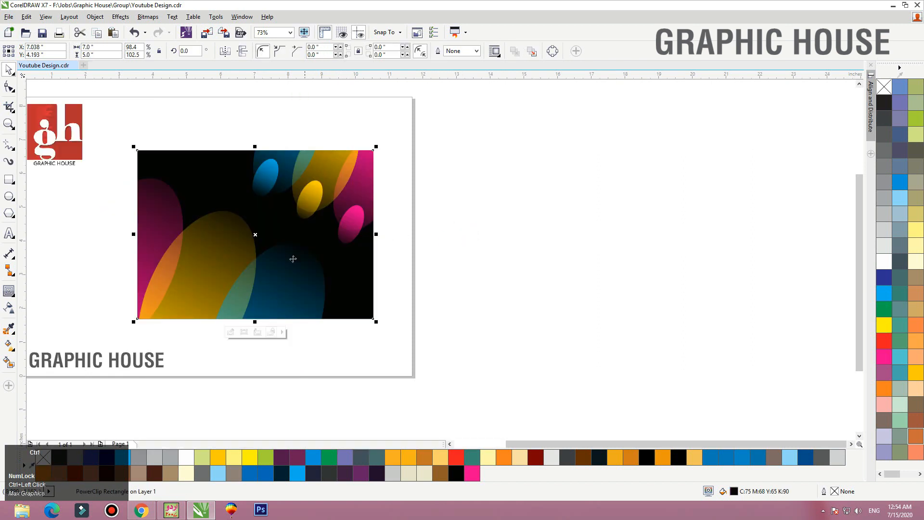
{"action": "left_click", "coordinate": [291, 271]}
{"action": "key", "text": "Delete"}
{"action": "left_click_drag", "start_coordinate": [465, 313], "coordinate": [241, 83]}
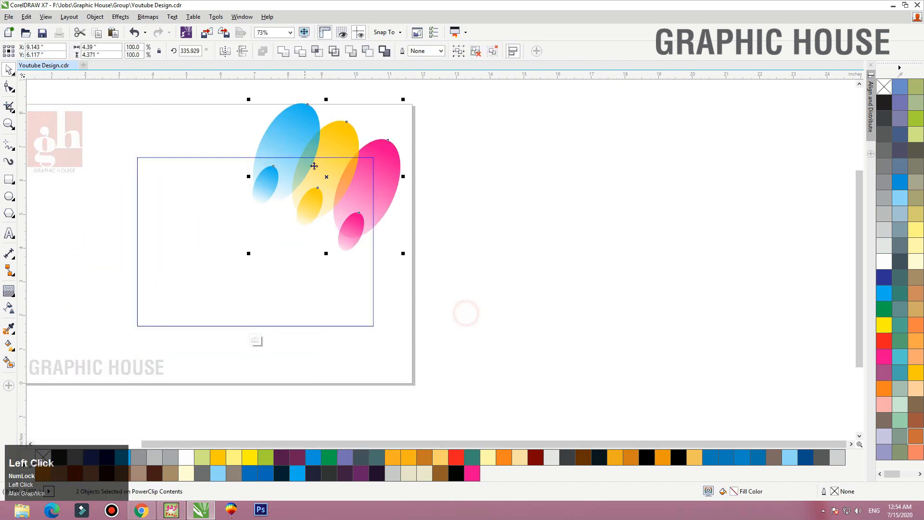
{"action": "right_click", "coordinate": [175, 248]}
{"action": "left_click_drag", "start_coordinate": [322, 175], "coordinate": [174, 249]}
Mirror the copied ellipses horizontally and vertically, enlarge them over the frame's lower-left area, and finish editing the PowerClip.
{"action": "left_click", "coordinate": [221, 55]}
{"action": "left_click", "coordinate": [242, 51]}
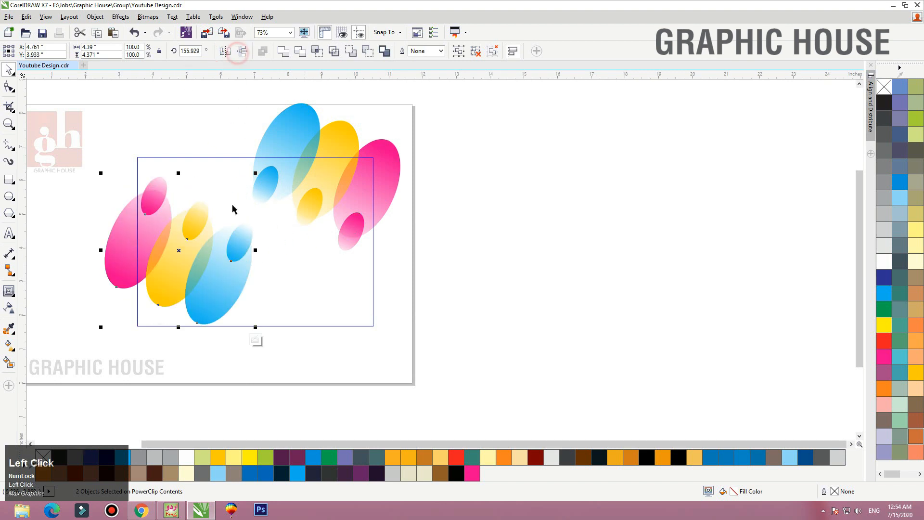
{"action": "left_click_drag", "start_coordinate": [256, 327], "coordinate": [326, 386]}
{"action": "left_click_drag", "start_coordinate": [276, 320], "coordinate": [295, 372]}
{"action": "left_click", "coordinate": [499, 338], "text": "ctrl"}
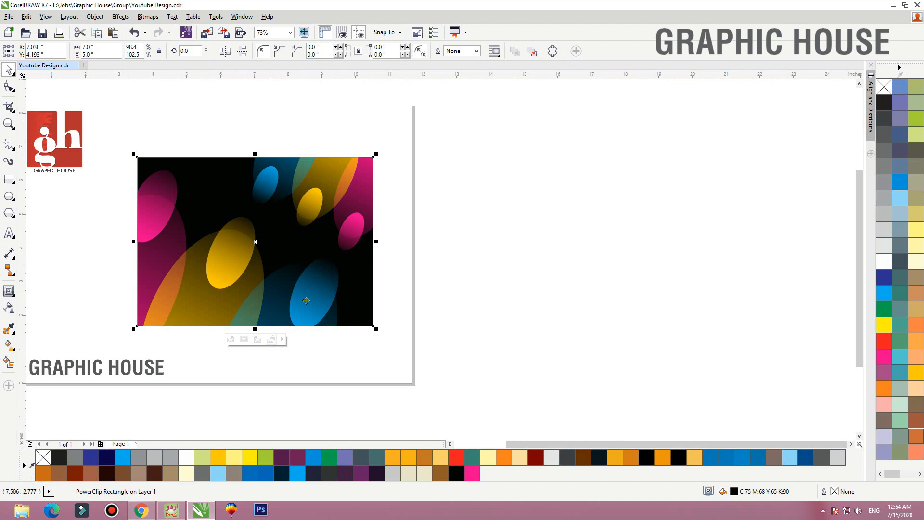
Duplicate the ellipse design beside the page and turn the original frame back into an empty black rectangle.
{"action": "left_click_drag", "start_coordinate": [251, 283], "coordinate": [602, 271]}
{"action": "right_click", "coordinate": [601, 271]}
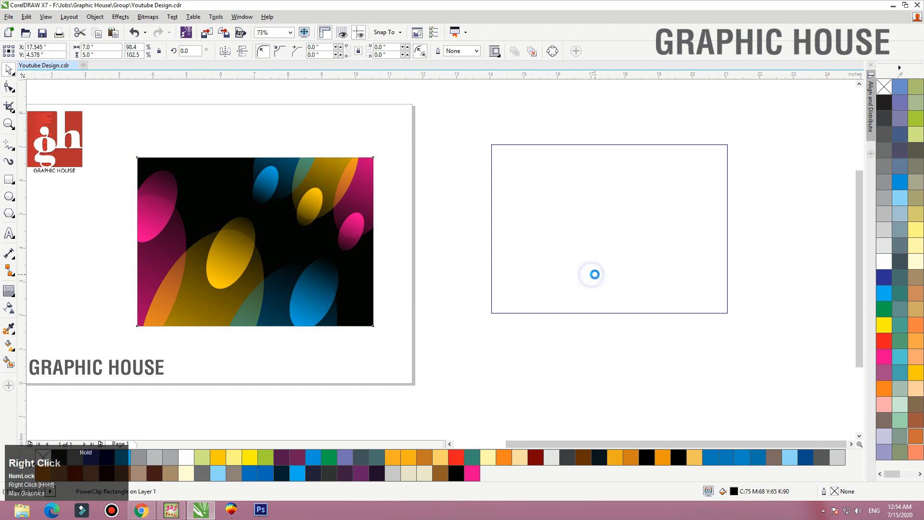
{"action": "right_click", "coordinate": [347, 192]}
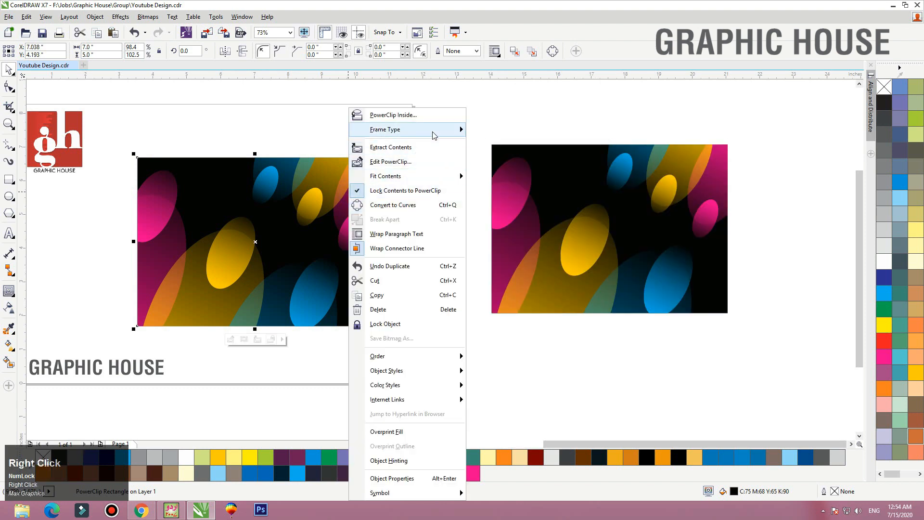
{"action": "mouse_move", "coordinate": [433, 131]}
{"action": "left_click", "coordinate": [495, 160]}
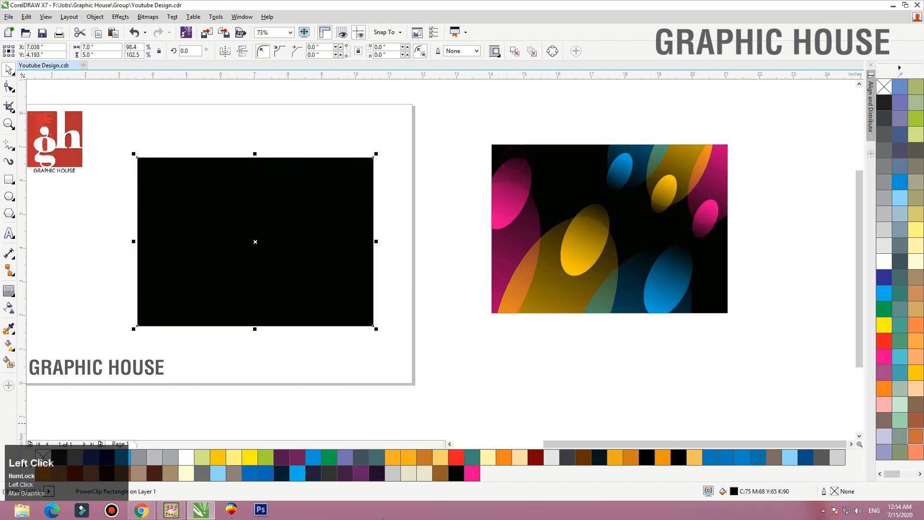
Draw a rectangle about 1.9 by 4.67 inches over the black rectangle's left part, filled deep yellow without an outline.
{"action": "left_click", "coordinate": [8, 179]}
{"action": "mouse_move", "coordinate": [149, 117]}
{"action": "left_mouse_down"}
{"action": "mouse_move", "coordinate": [210, 194]}
{"action": "mouse_move", "coordinate": [214, 278]}
{"action": "left_mouse_up"}
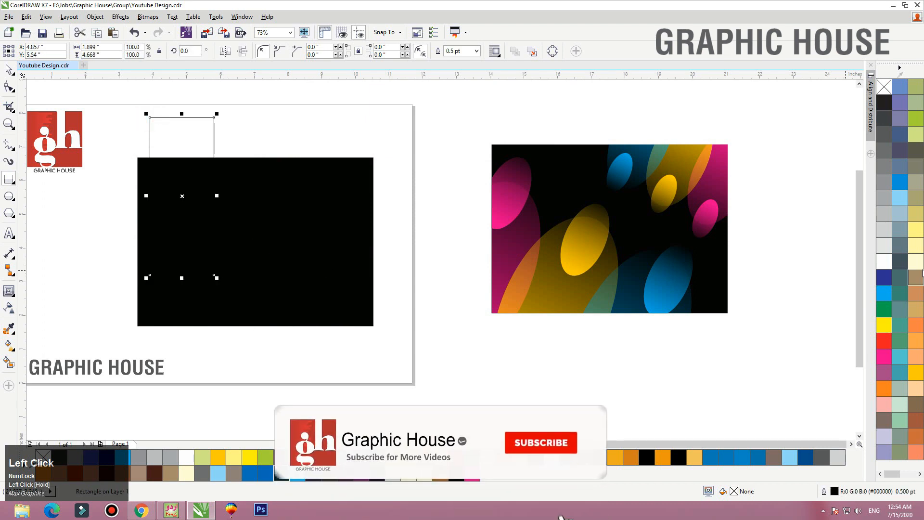
{"action": "key", "text": "space"}
{"action": "left_click", "coordinate": [916, 373]}
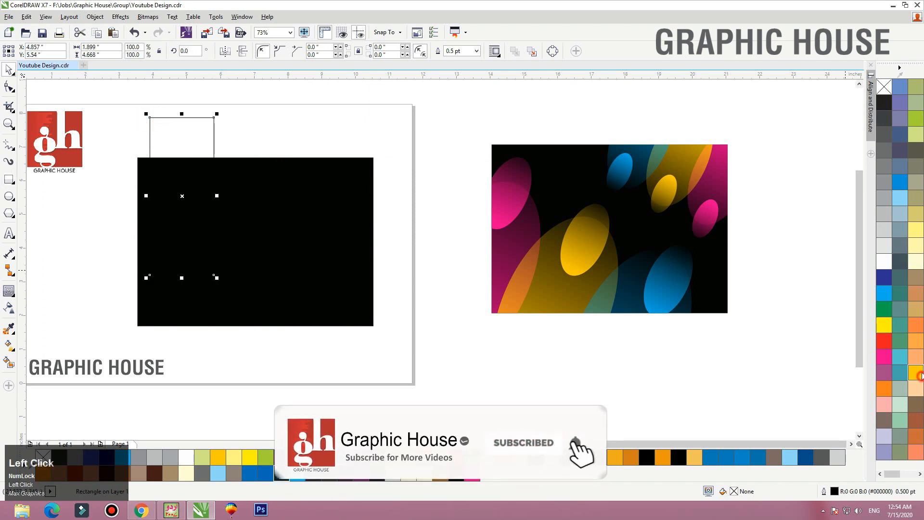
{"action": "right_click", "coordinate": [884, 87]}
Copy the yellow strip twice to the right with slight overlaps, filling the copies cyan blue and magenta.
{"action": "left_click_drag", "start_coordinate": [161, 237], "coordinate": [217, 238]}
{"action": "right_click", "coordinate": [217, 238]}
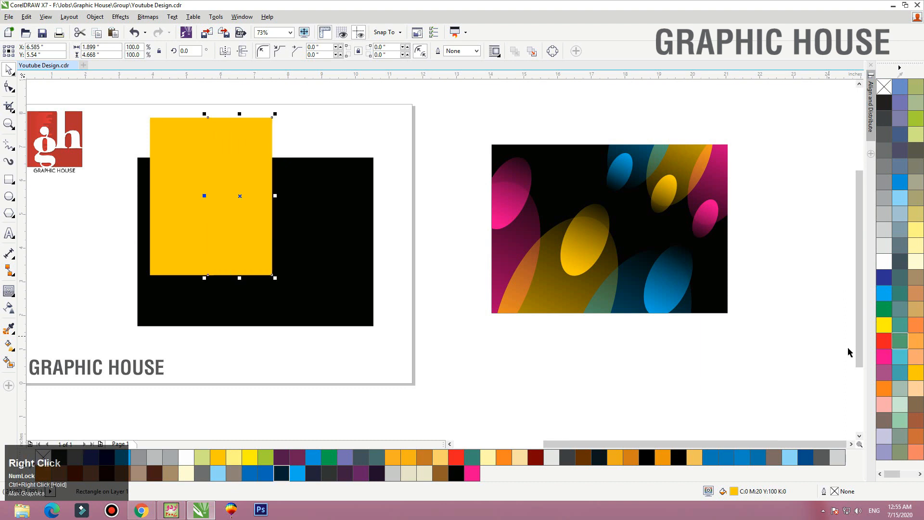
{"action": "left_click", "coordinate": [886, 293]}
{"action": "left_click_drag", "start_coordinate": [252, 196], "coordinate": [308, 197]}
{"action": "right_click", "coordinate": [308, 196]}
{"action": "left_click", "coordinate": [885, 357]}
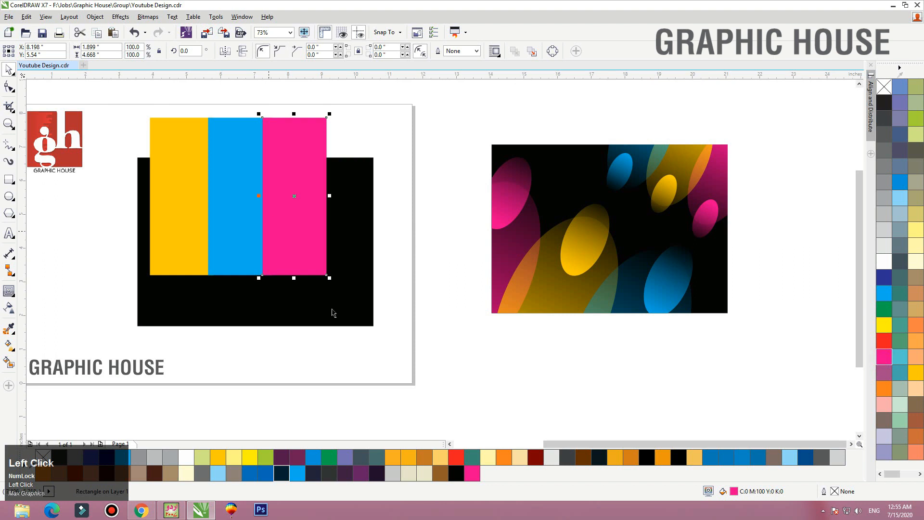
Apply a linear transparency to all three strips, fading them out from top to bottom.
{"action": "left_click_drag", "start_coordinate": [436, 309], "coordinate": [118, 109]}
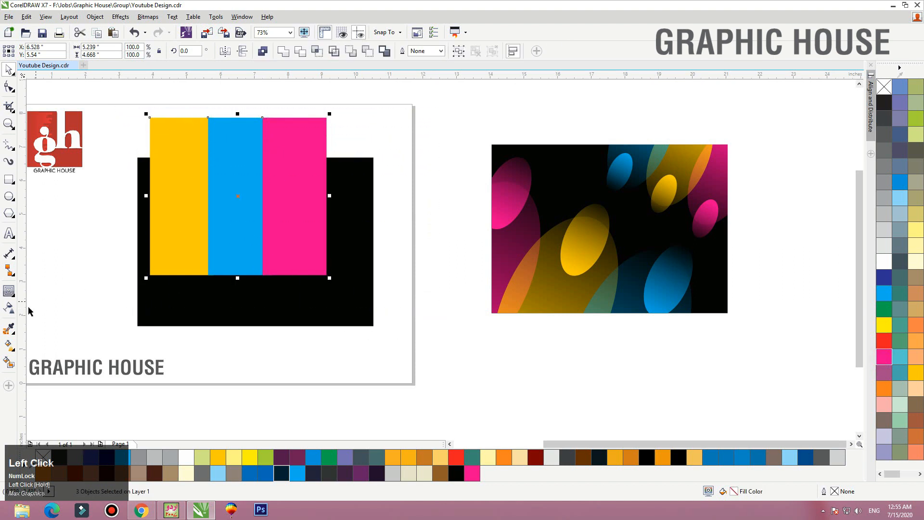
{"action": "left_click", "coordinate": [7, 309]}
{"action": "left_click_drag", "start_coordinate": [252, 117], "coordinate": [248, 273]}
{"action": "key", "text": "space"}
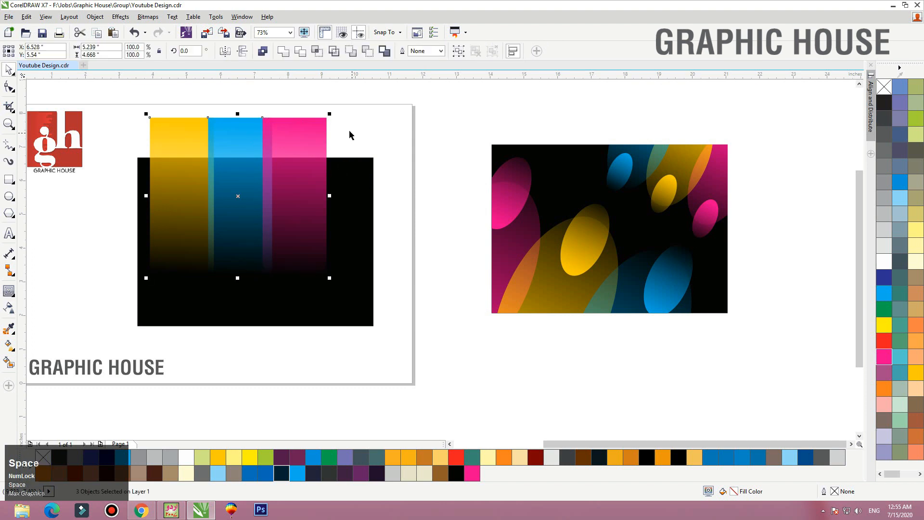
Group the three strips, narrowed to about 75% width, and PowerClip them inside the black rectangle.
{"action": "key", "text": "ctrl+g"}
{"action": "left_click_drag", "start_coordinate": [332, 195], "coordinate": [351, 325]}
{"action": "right_click", "coordinate": [263, 152]}
{"action": "left_click", "coordinate": [294, 161]}
{"action": "left_click", "coordinate": [313, 175]}
Add a vertically mirrored copy of the strips at the frame's lower right and duplicate the finished design below the ellipse design.
{"action": "left_click", "coordinate": [312, 175], "text": "ctrl"}
{"action": "right_click", "coordinate": [241, 286]}
{"action": "left_click", "coordinate": [242, 51]}
{"action": "left_click", "coordinate": [406, 314], "text": "ctrl"}
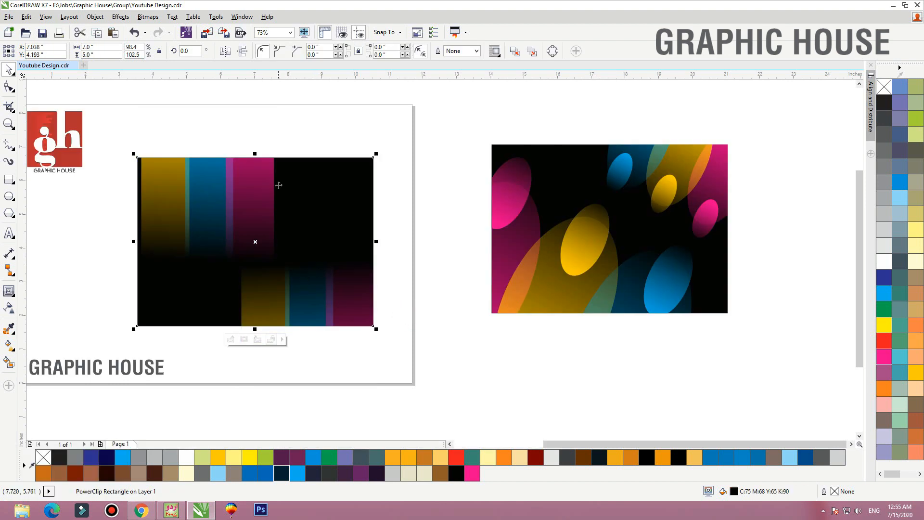
{"action": "left_click_drag", "start_coordinate": [278, 184], "coordinate": [632, 364]}
{"action": "right_click", "coordinate": [632, 364]}
Edit the original frame's contents: rotate the upper-left strip group to about 28° and the lower-right one to about 61°.
{"action": "left_click", "coordinate": [248, 243], "text": "ctrl"}
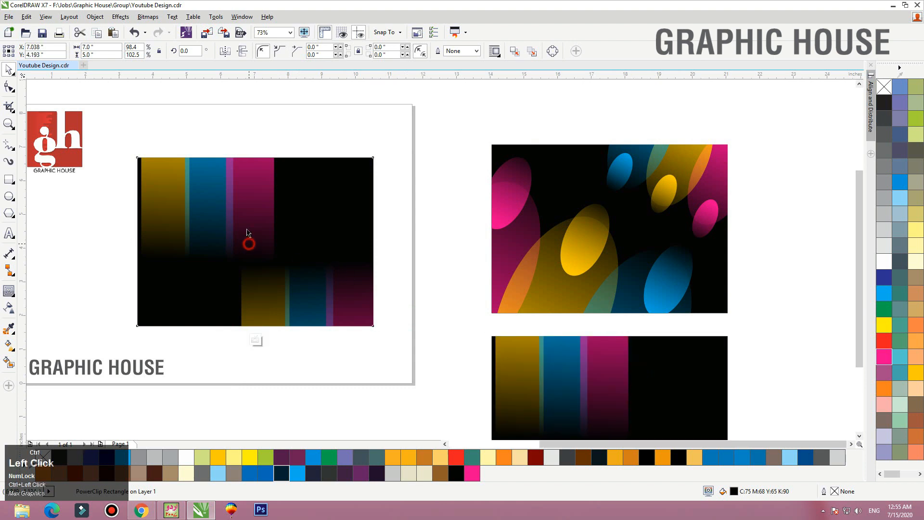
{"action": "left_click", "coordinate": [241, 210]}
{"action": "left_click", "coordinate": [237, 239]}
{"action": "left_click_drag", "start_coordinate": [279, 266], "coordinate": [353, 227]}
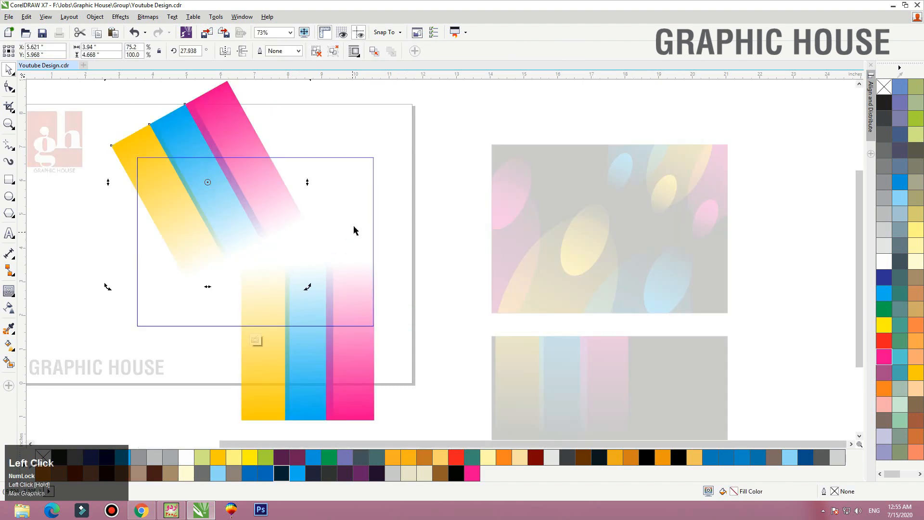
{"action": "double_click", "coordinate": [339, 365]}
{"action": "left_click_drag", "start_coordinate": [381, 263], "coordinate": [274, 239]}
{"action": "left_click_drag", "start_coordinate": [351, 386], "coordinate": [395, 346]}
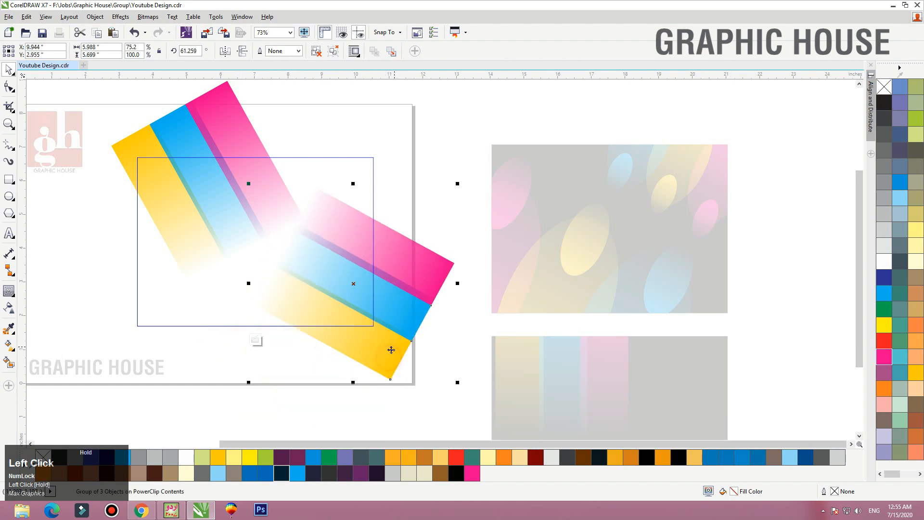
Move the strip groups to the frame's upper-left and upper-right corners, and rotate the right one to about 134° to form a V.
{"action": "left_click_drag", "start_coordinate": [206, 173], "coordinate": [166, 173]}
{"action": "left_click_drag", "start_coordinate": [384, 328], "coordinate": [329, 213]}
{"action": "left_click", "coordinate": [356, 284]}
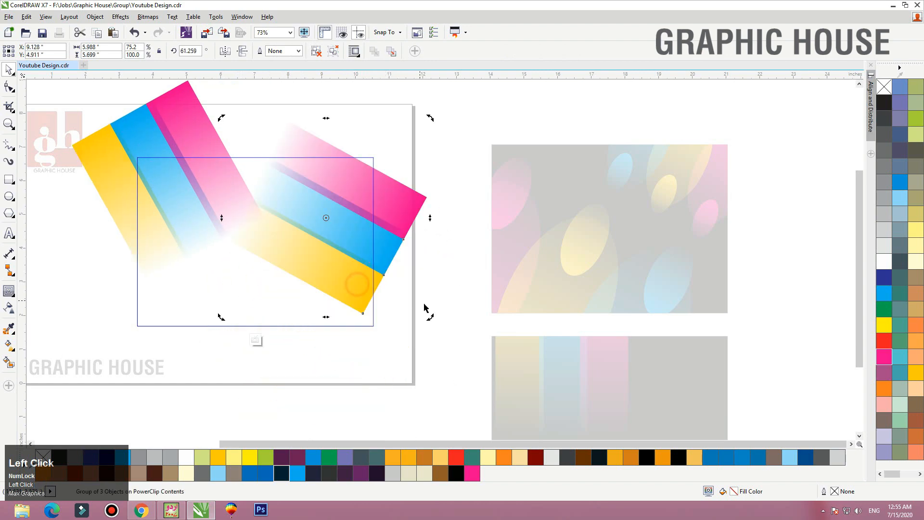
{"action": "left_click_drag", "start_coordinate": [431, 318], "coordinate": [440, 153]}
{"action": "left_click_drag", "start_coordinate": [345, 212], "coordinate": [350, 206]}
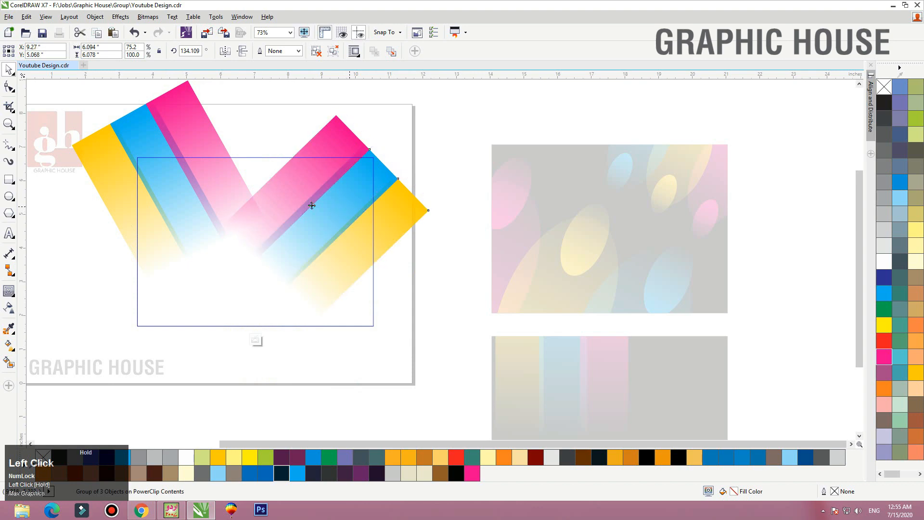
Bring the left strips closer to the right ones, group both sets, and rotate the group about 13° counterclockwise.
{"action": "left_click", "coordinate": [203, 208], "text": "shift"}
{"action": "left_click_drag", "start_coordinate": [203, 208], "coordinate": [217, 207]}
{"action": "key", "text": "ctrl+g"}
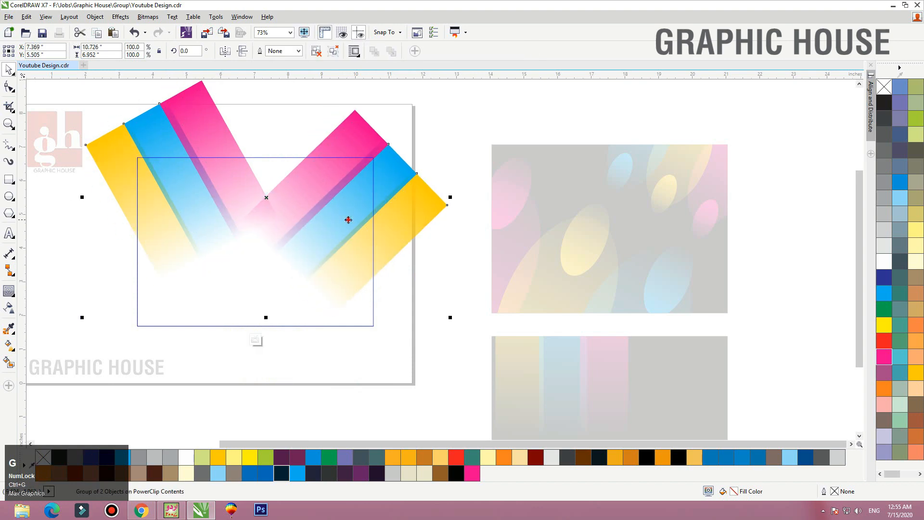
{"action": "left_click", "coordinate": [348, 220]}
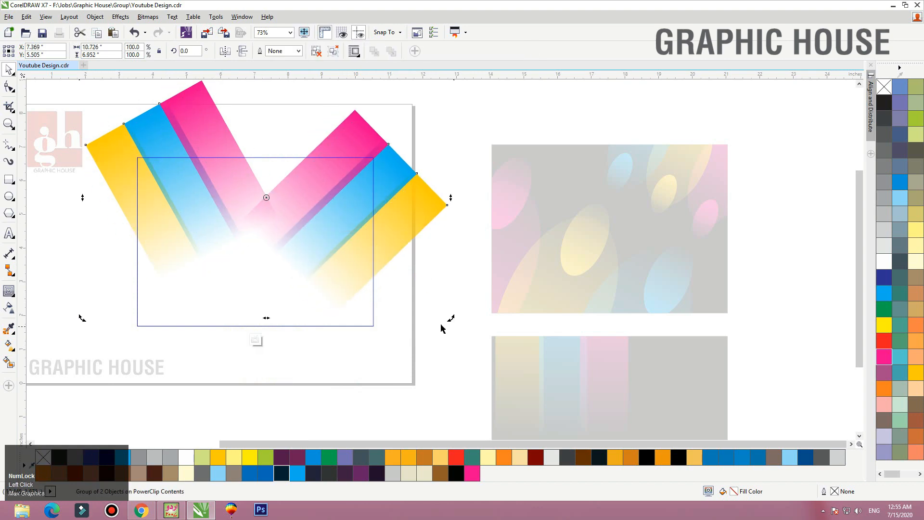
{"action": "left_click_drag", "start_coordinate": [450, 317], "coordinate": [365, 241]}
{"action": "left_click", "coordinate": [363, 233]}
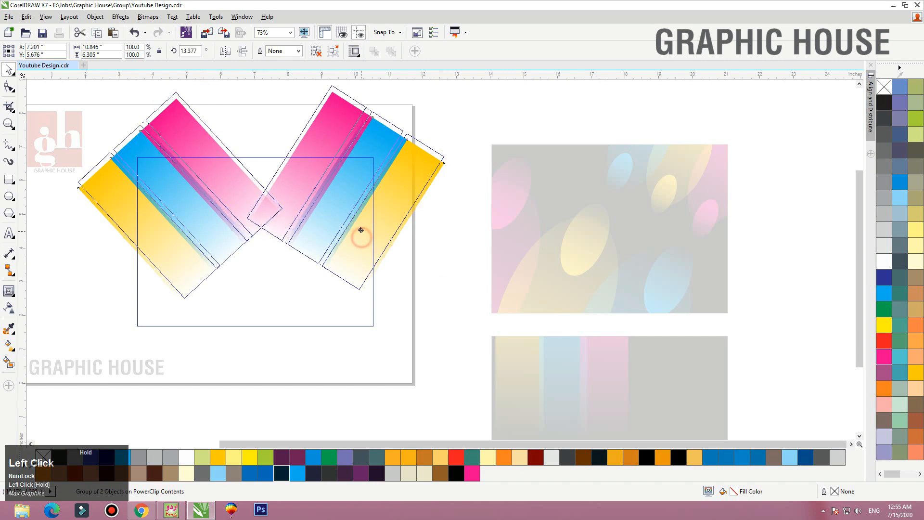
Add a vertically mirrored copy of the V below it to form an X, and duplicate the finished design beside the others.
{"action": "key", "text": "F3"}
{"action": "left_click", "coordinate": [260, 186]}
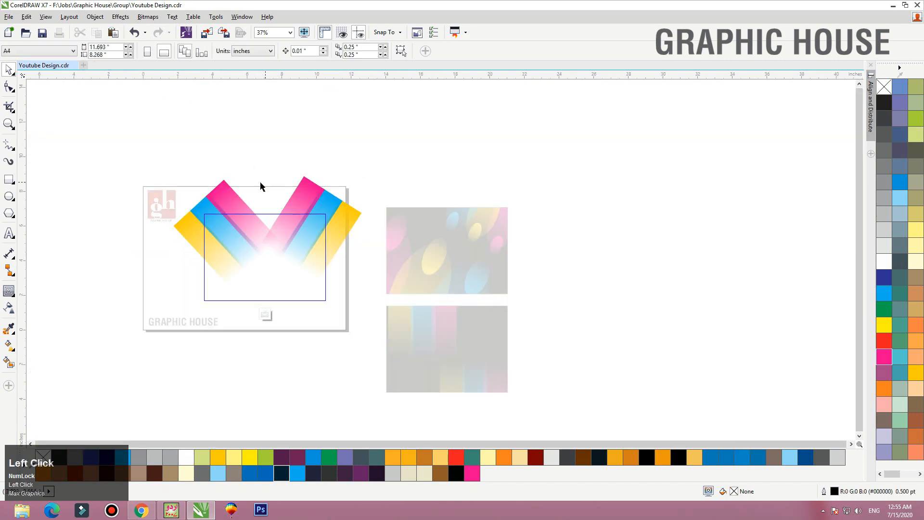
{"action": "left_click", "coordinate": [230, 188]}
{"action": "left_click_drag", "start_coordinate": [268, 172], "coordinate": [606, 281]}
{"action": "right_click", "coordinate": [268, 347]}
{"action": "left_click", "coordinate": [369, 171], "text": "ctrl"}
{"action": "right_click", "coordinate": [607, 281]}
{"action": "key", "text": "shift+F2"}
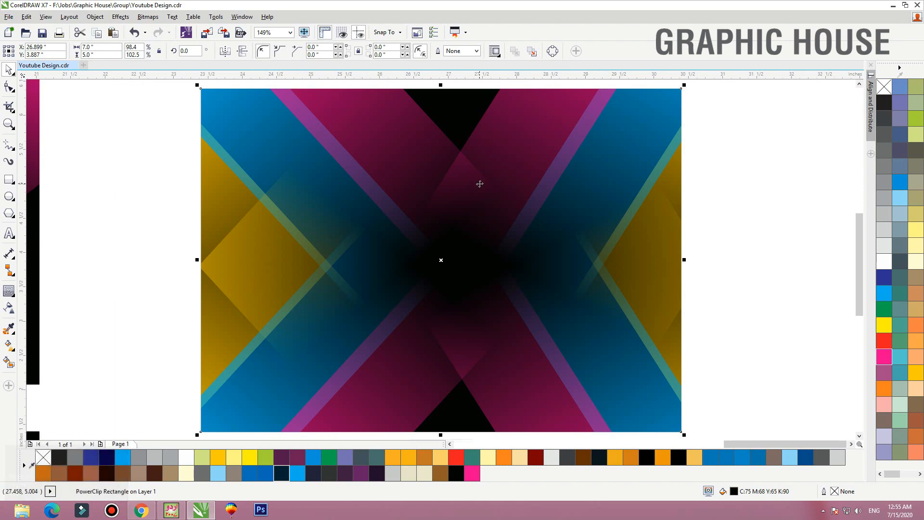
{"action": "key", "text": "F4"}
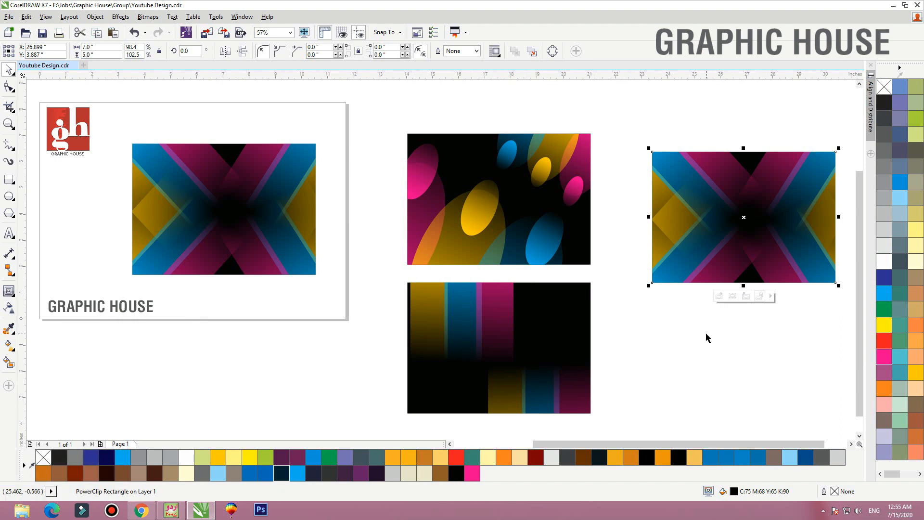
Try blue, white and light grey background fills on the duplicated X design, then fill it with black.
{"action": "left_click", "coordinate": [884, 278]}
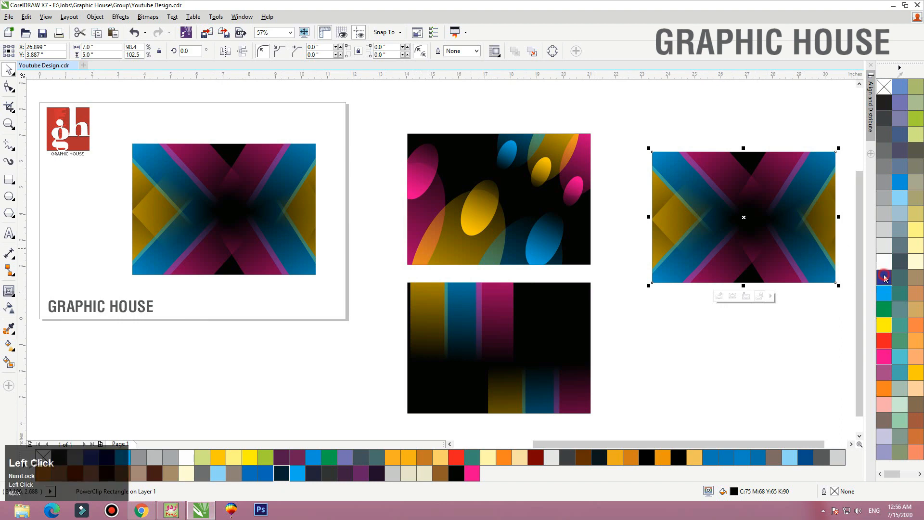
{"action": "left_click", "coordinate": [885, 264]}
{"action": "left_click", "coordinate": [884, 227]}
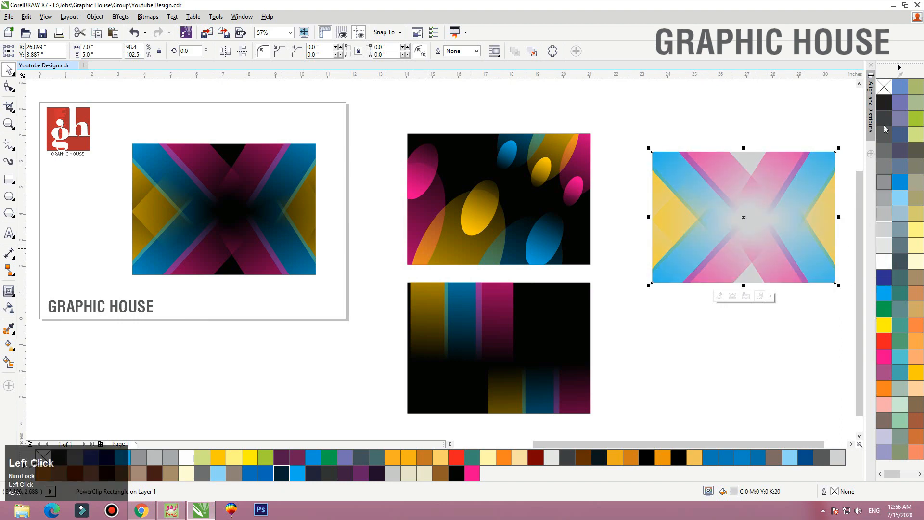
{"action": "left_click", "coordinate": [884, 103]}
{"action": "left_click", "coordinate": [457, 473]}
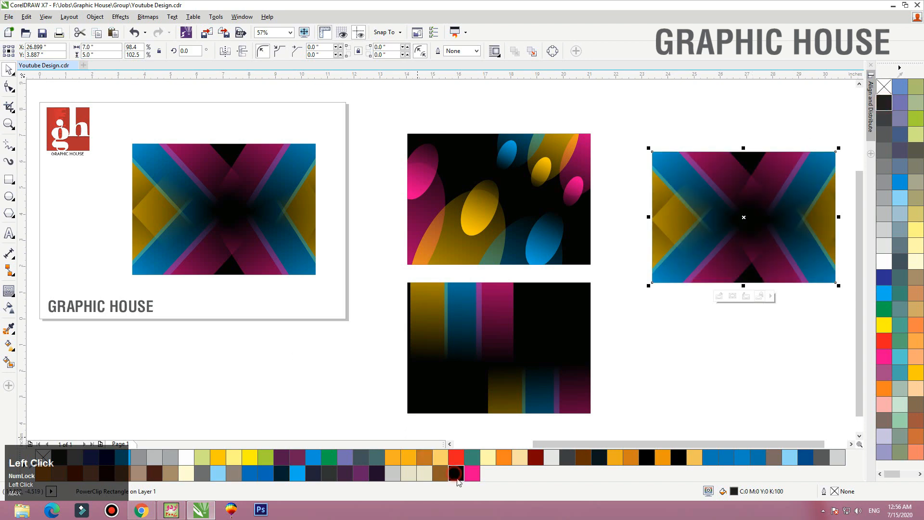
Move the X design on the page slightly up and left, level with the ellipse design beside it.
{"action": "left_click", "coordinate": [287, 203]}
{"action": "left_click_drag", "start_coordinate": [302, 212], "coordinate": [284, 200]}
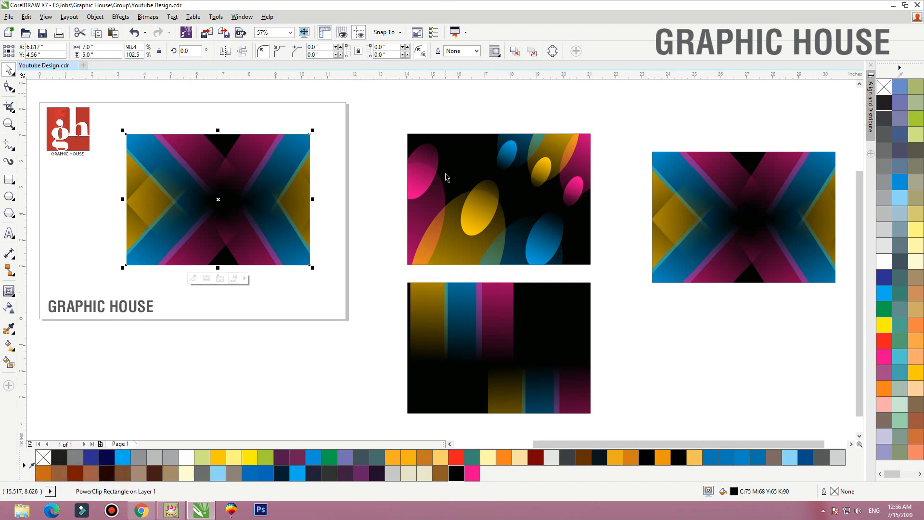
{"action": "key", "text": "Home"}
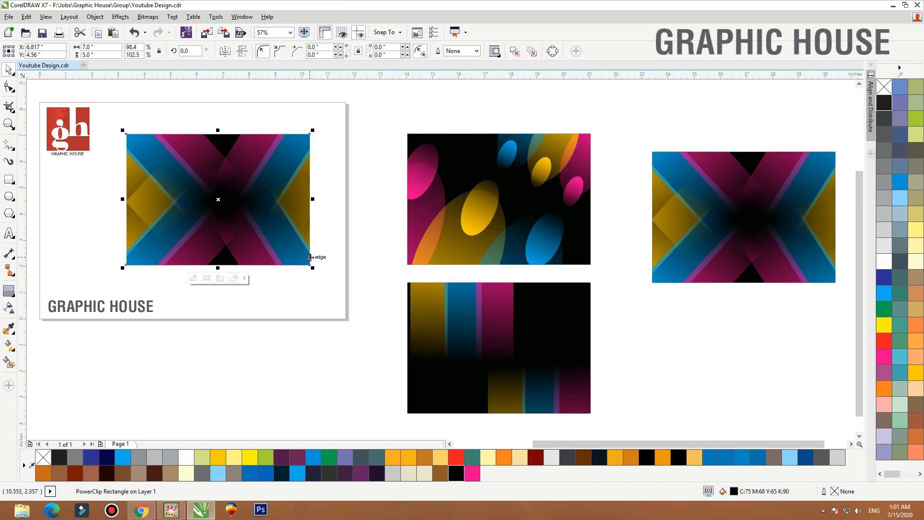
Edit the contents of the page's X design and delete both V-shaped strip groups, leaving the plain black frame.
{"action": "double_click", "coordinate": [222, 218]}
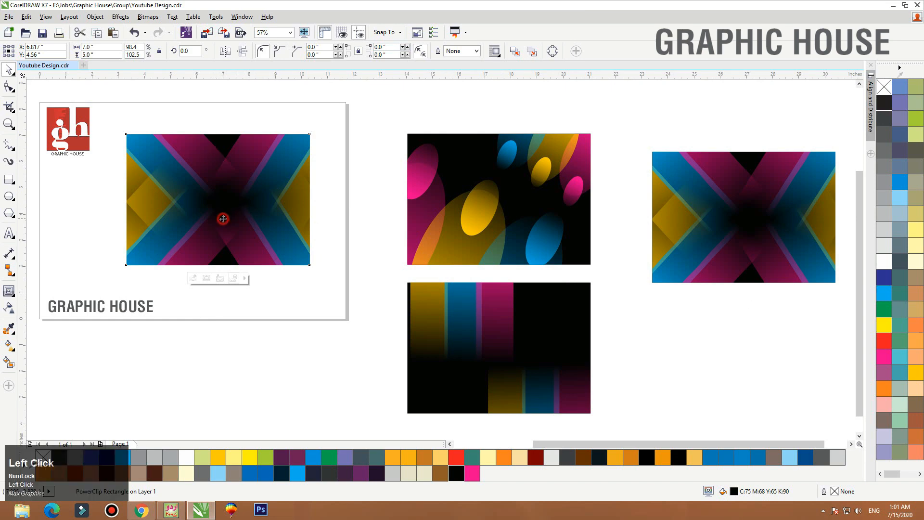
{"action": "left_click", "coordinate": [315, 274]}
{"action": "key", "text": "Delete"}
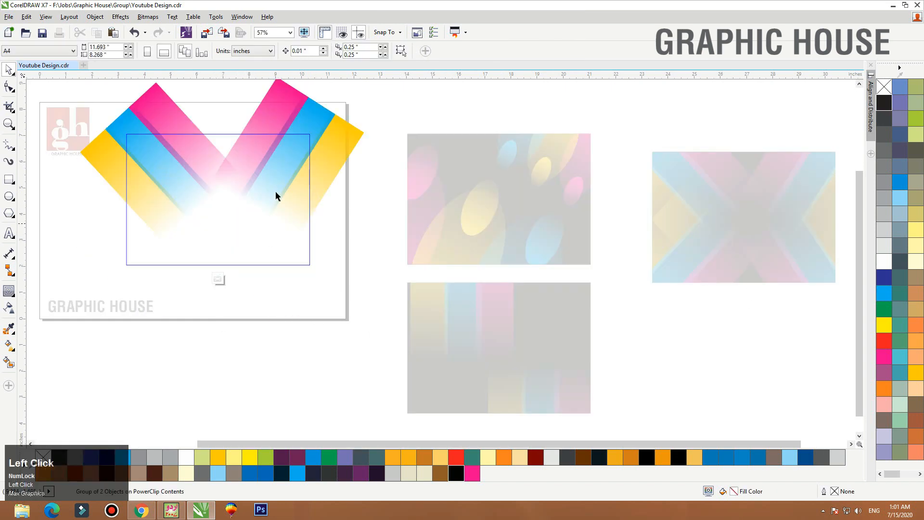
{"action": "left_click", "coordinate": [276, 191]}
{"action": "key", "text": "Delete"}
{"action": "left_click", "coordinate": [322, 369], "text": "ctrl"}
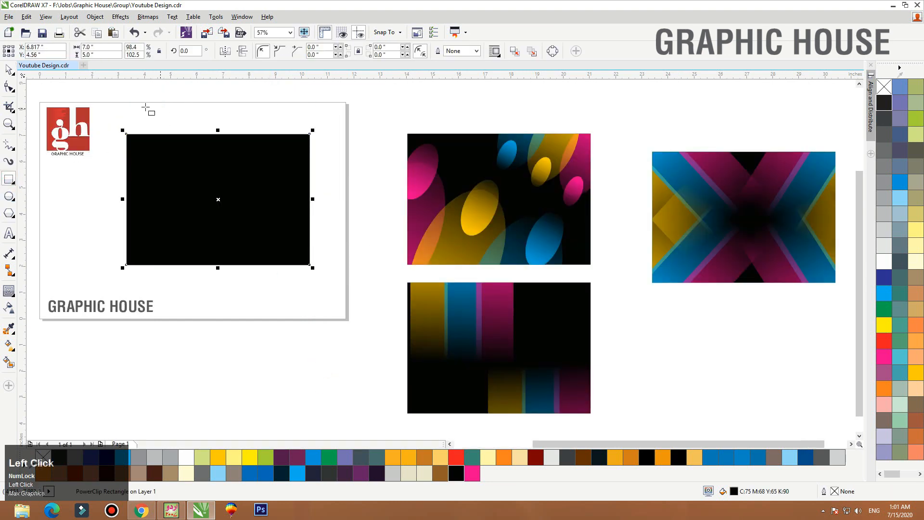
Draw a narrow vertical strip about 0.26 by 5.92 inches over the frame, without outline and filled green C40 M0 Y100 K0.
{"action": "left_click_drag", "start_coordinate": [141, 105], "coordinate": [147, 226]}
{"action": "left_click_drag", "start_coordinate": [147, 260], "coordinate": [147, 261]}
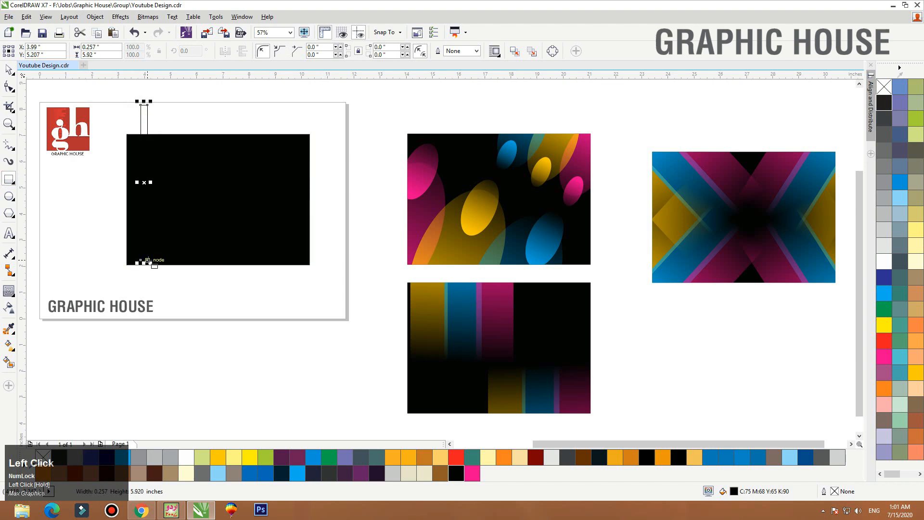
{"action": "key", "text": "space"}
{"action": "left_click", "coordinate": [915, 374]}
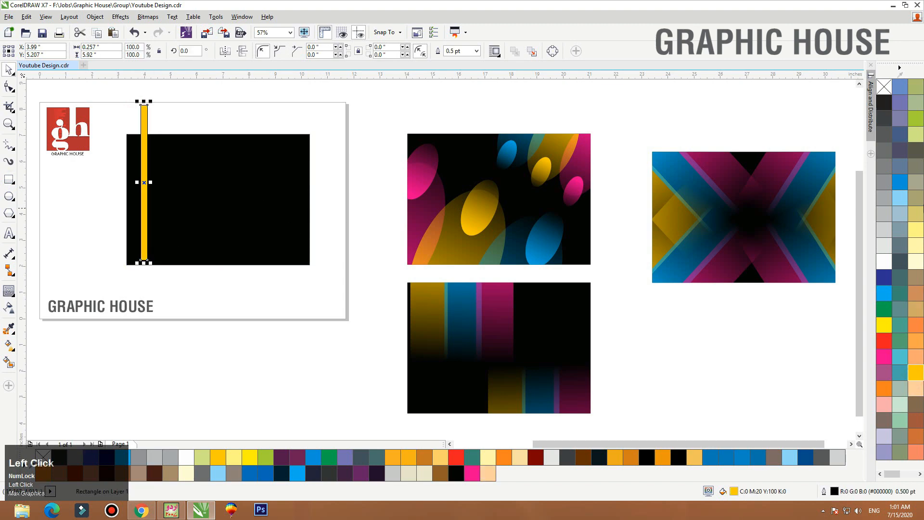
{"action": "right_click", "coordinate": [884, 88]}
{"action": "left_click", "coordinate": [916, 118]}
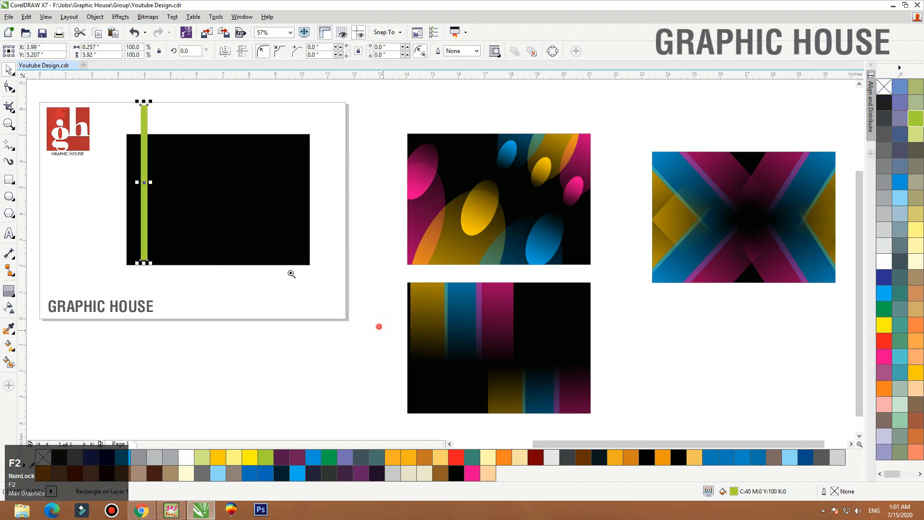
{"action": "left_click_drag", "start_coordinate": [378, 323], "coordinate": [88, 116]}
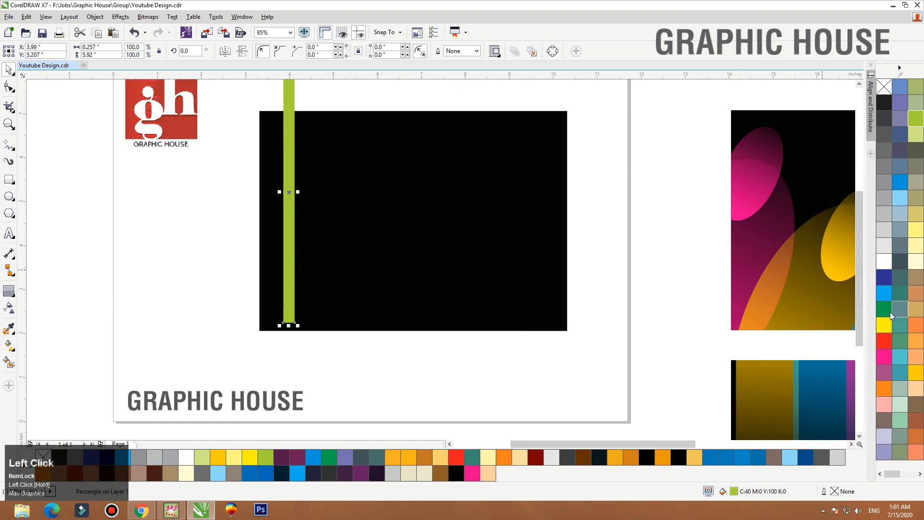
Move the green strip into the black frame, then try a light green C20 M0 Y60 K0 fill on the frame and undo it.
{"action": "left_click_drag", "start_coordinate": [290, 246], "coordinate": [302, 245]}
{"action": "right_click", "coordinate": [302, 245], "text": "ctrl"}
{"action": "left_click", "coordinate": [915, 134]}
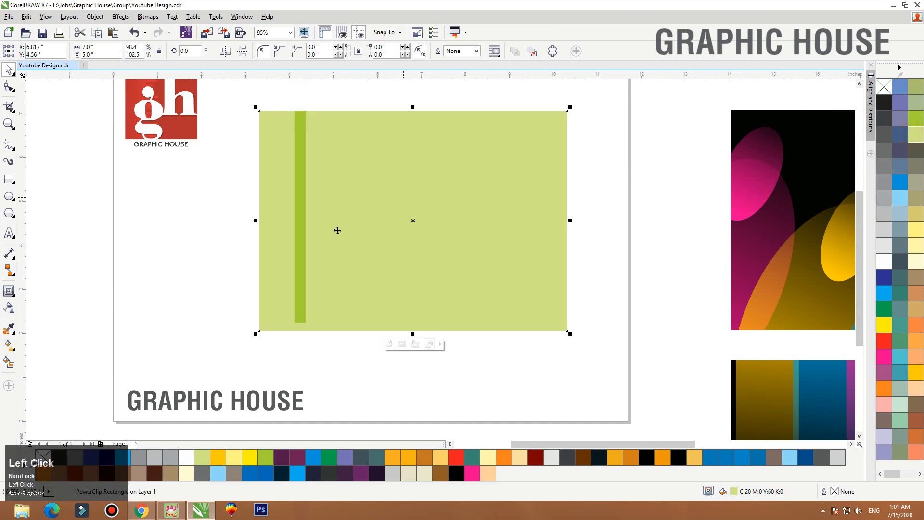
{"action": "key", "text": "ctrl+z"}
Inside the frame, place a copy of the strip directly against its right edge and fill it light green C20 M0 Y60 K0.
{"action": "left_click", "coordinate": [306, 261], "text": "ctrl"}
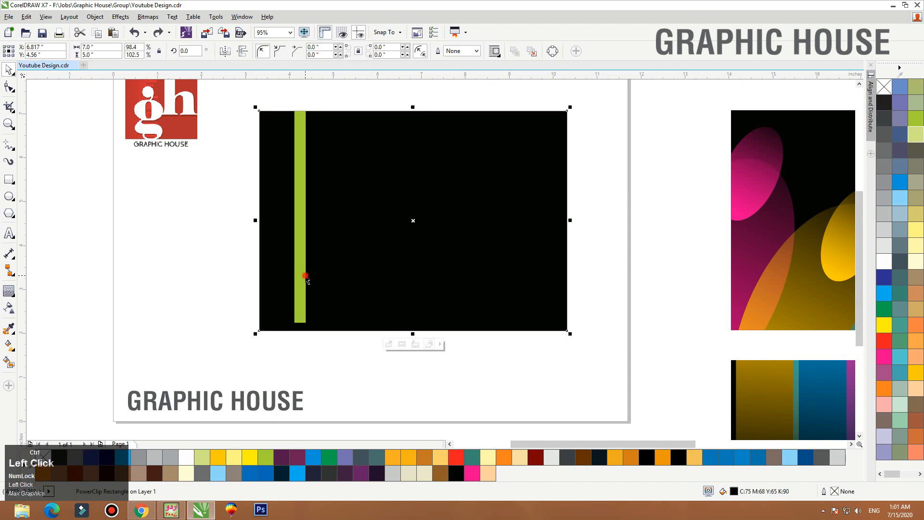
{"action": "left_click_drag", "start_coordinate": [323, 260], "coordinate": [313, 261]}
{"action": "right_click", "coordinate": [313, 262], "text": "ctrl"}
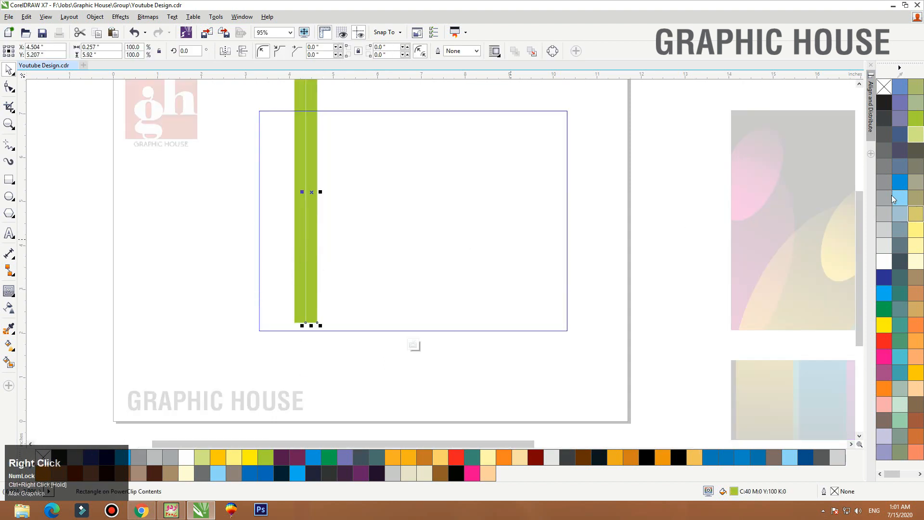
{"action": "left_click", "coordinate": [916, 135]}
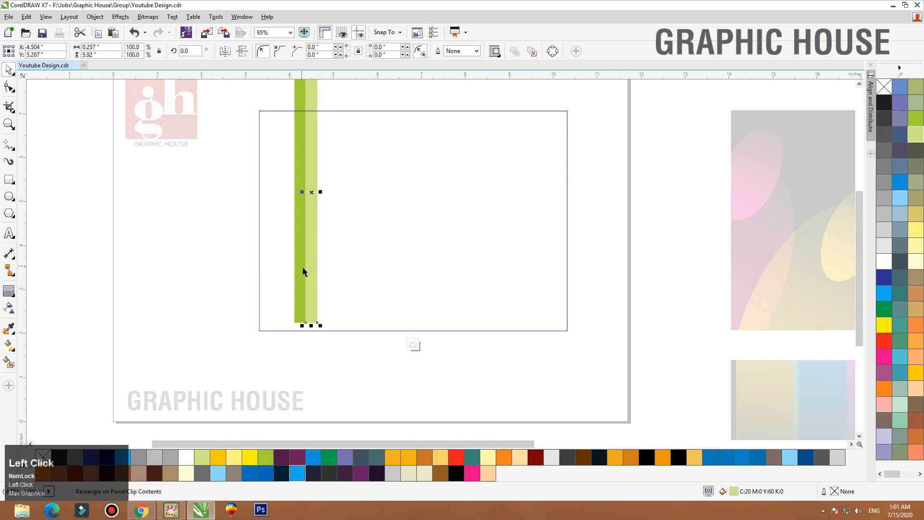
Add a third adjoining strip on the right and lighten its green by mixing in white twice.
{"action": "left_click_drag", "start_coordinate": [316, 274], "coordinate": [320, 270]}
{"action": "right_click", "coordinate": [319, 271], "text": "ctrl"}
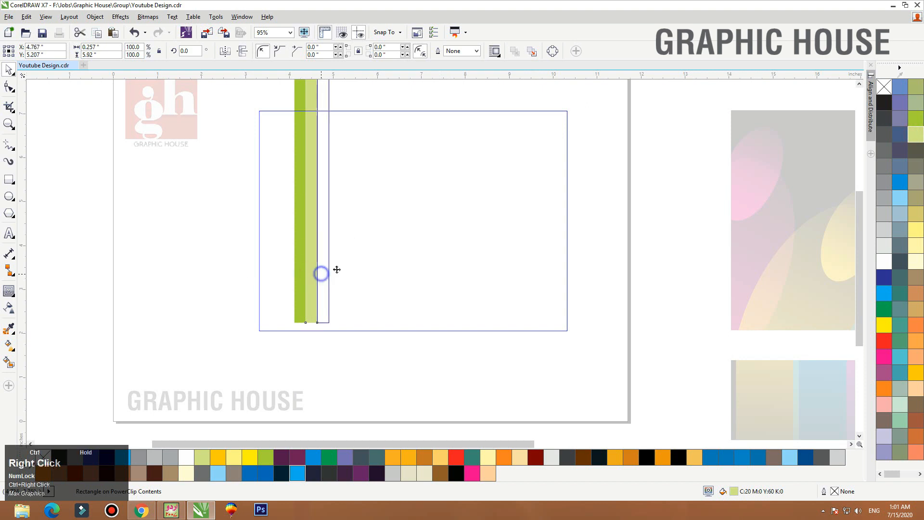
{"action": "left_click", "coordinate": [884, 261], "text": "ctrl"}
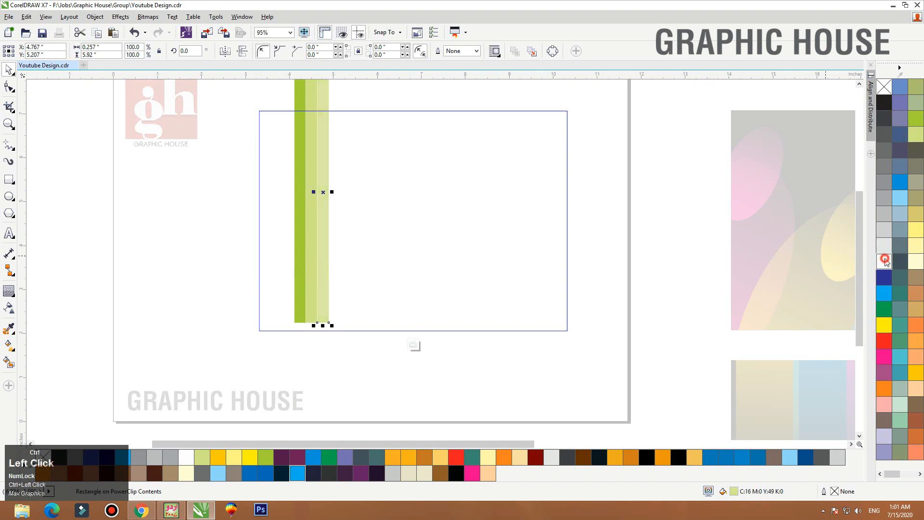
{"action": "left_click", "coordinate": [884, 261], "text": "ctrl"}
Group the three green strips, enlarge them to about 143%, and rotate the group to about 26°.
{"action": "scroll", "coordinate": [355, 173], "scroll_direction": "up", "scroll_amount": 1}
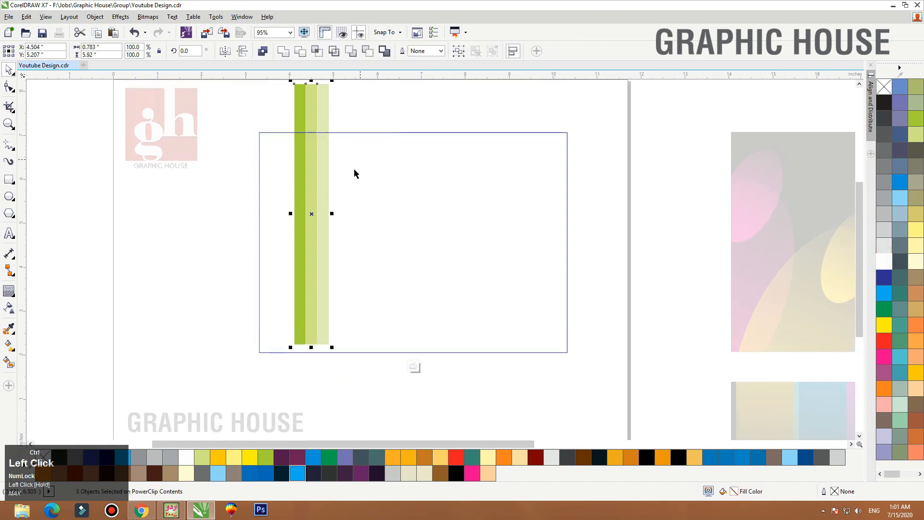
{"action": "left_click", "coordinate": [322, 281]}
{"action": "left_click_drag", "start_coordinate": [333, 348], "coordinate": [431, 298]}
Copy the slanted strip group to the right and apply a linear transparency that fades the copy across its width.
{"action": "left_click", "coordinate": [11, 311]}
{"action": "key", "text": "space"}
{"action": "right_click", "coordinate": [418, 297]}
{"action": "left_click", "coordinate": [9, 308]}
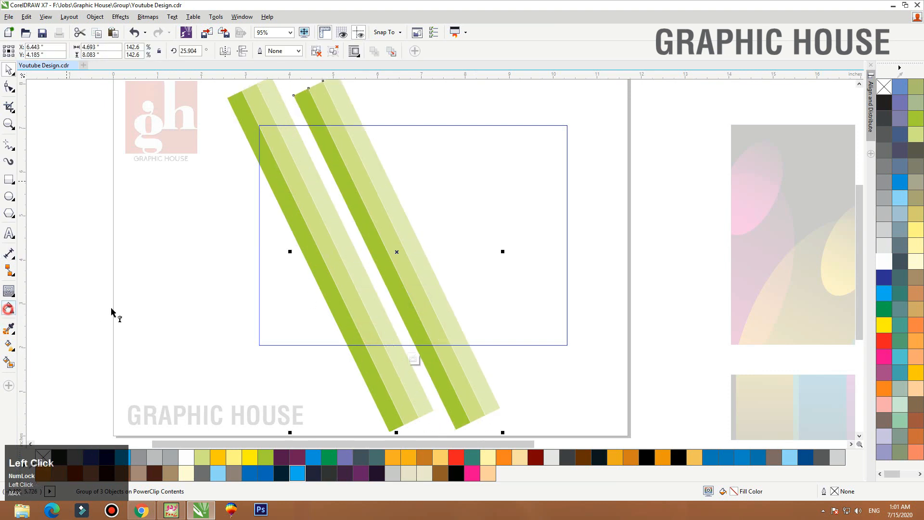
{"action": "left_click_drag", "start_coordinate": [313, 298], "coordinate": [497, 256]}
{"action": "left_click_drag", "start_coordinate": [315, 298], "coordinate": [283, 326]}
{"action": "key", "text": "space"}
Enlarge the faded strip group to about 8.39 by 14.45 inches, overlap it with the solid strips, and send it behind them.
{"action": "left_click", "coordinate": [413, 271]}
{"action": "key", "text": "F3"}
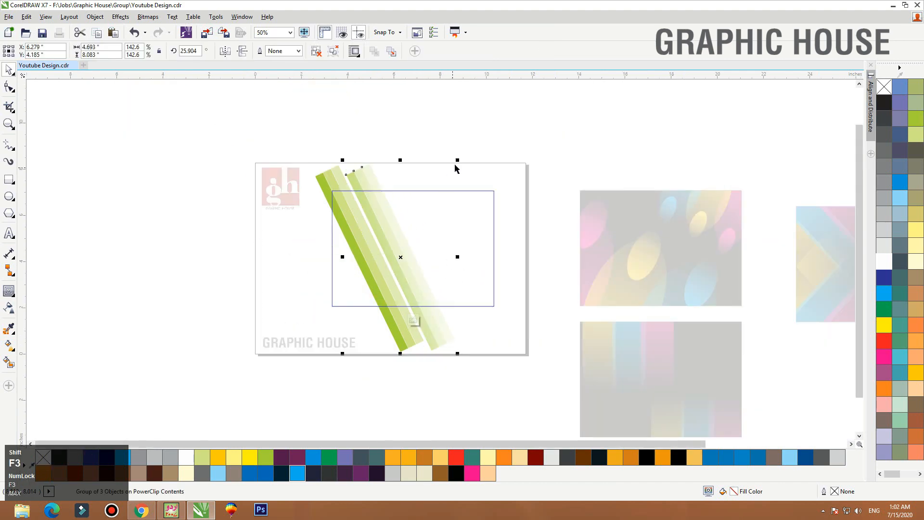
{"action": "left_click_drag", "start_coordinate": [461, 155], "coordinate": [501, 93]}
{"action": "left_click_drag", "start_coordinate": [394, 234], "coordinate": [386, 237]}
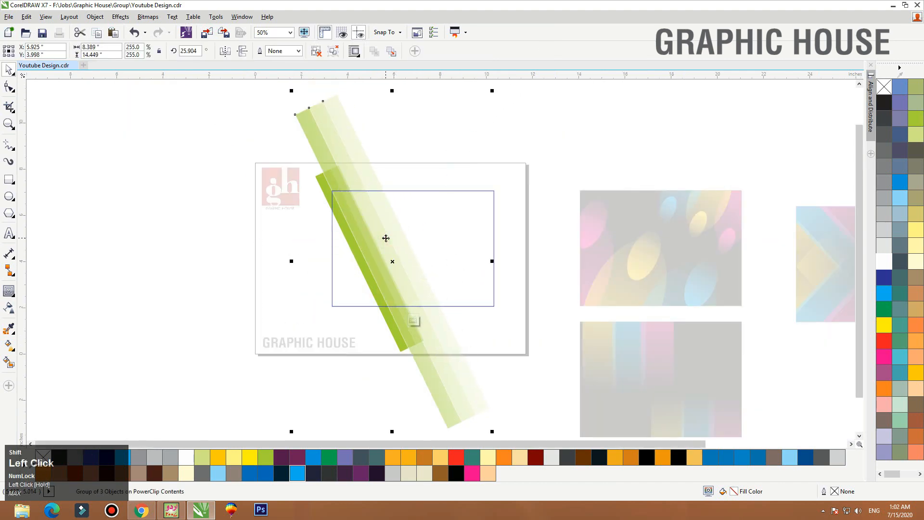
{"action": "key", "text": "shift+Page_Down"}
{"action": "left_click", "coordinate": [471, 145], "text": "ctrl"}
{"action": "key", "text": "shift+F2"}
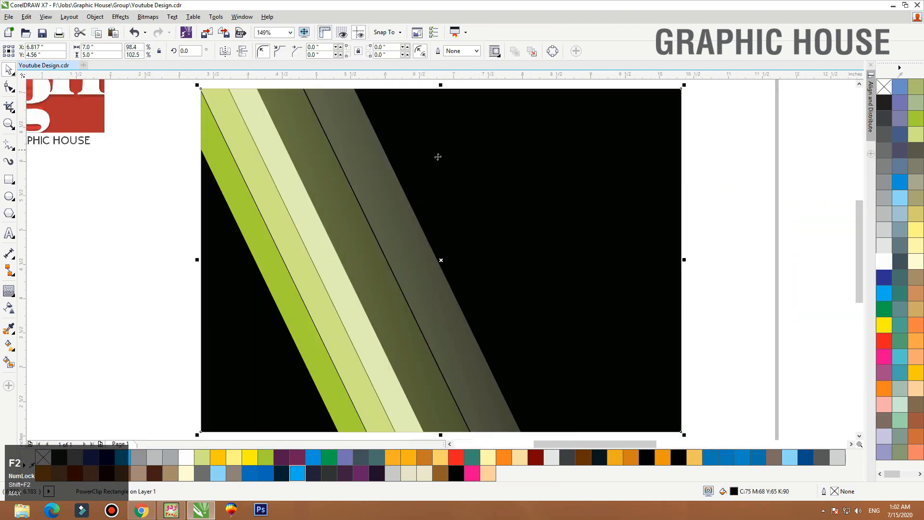
{"action": "left_click_drag", "start_coordinate": [357, 175], "coordinate": [370, 203]}
{"action": "key", "text": "F3"}
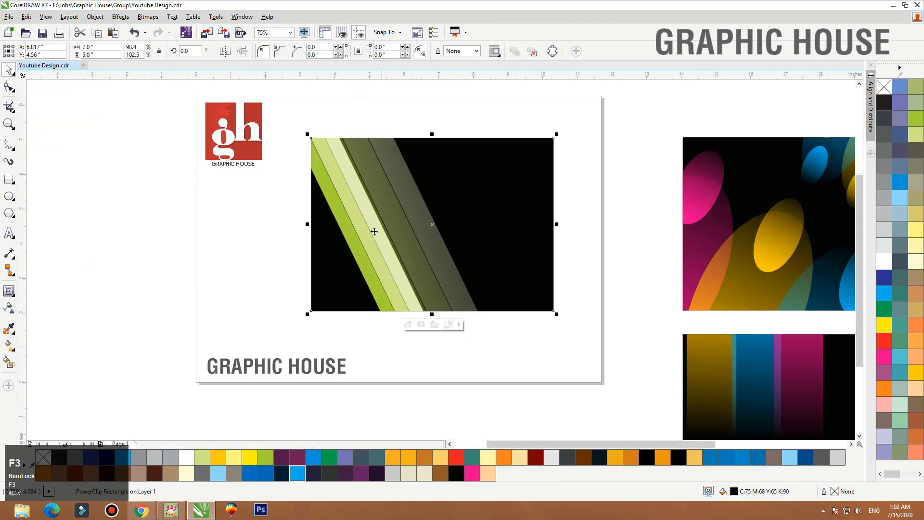
Inside the frame, add a copy of the solid strip group rotated to about 132°, crossing the first group's lower end.
{"action": "left_click", "coordinate": [370, 240], "text": "ctrl"}
{"action": "left_click", "coordinate": [382, 305]}
{"action": "left_click", "coordinate": [385, 308]}
{"action": "left_click_drag", "start_coordinate": [450, 384], "coordinate": [510, 87]}
{"action": "right_click", "coordinate": [510, 87]}
{"action": "left_click_drag", "start_coordinate": [376, 223], "coordinate": [506, 236]}
{"action": "left_click", "coordinate": [577, 241], "text": "ctrl"}
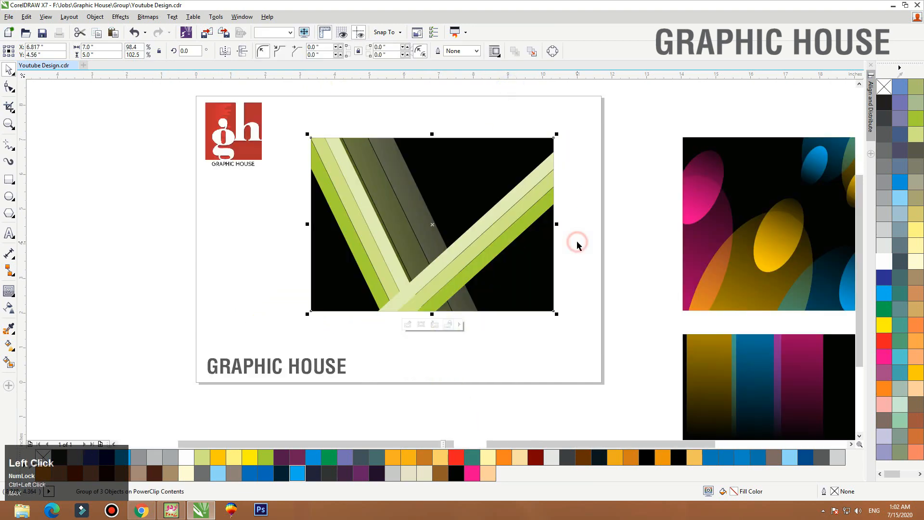
Rotate the crossing strip group to a shallower angle, flatten it to about 7.9 by 2.5 inches, and place it lower.
{"action": "left_click", "coordinate": [521, 207], "text": "ctrl"}
{"action": "left_click", "coordinate": [520, 212]}
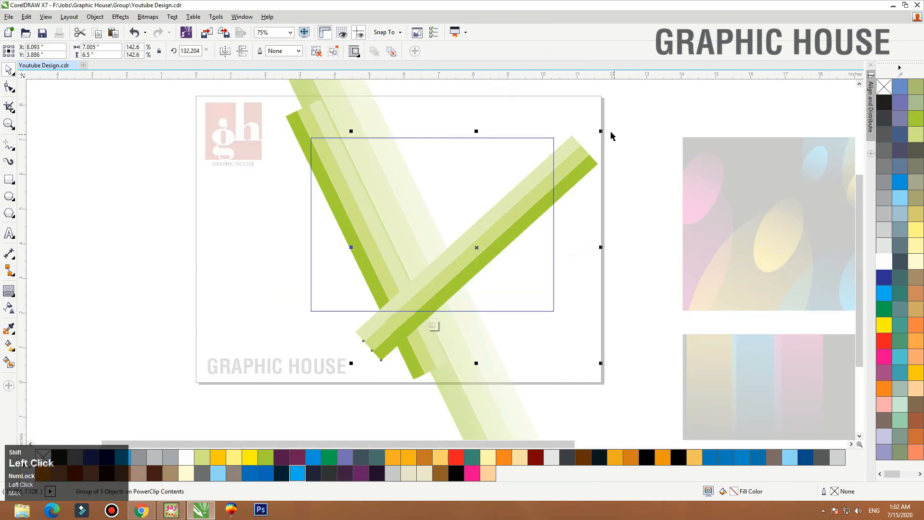
{"action": "left_click_drag", "start_coordinate": [602, 132], "coordinate": [626, 175]}
{"action": "left_click", "coordinate": [534, 194]}
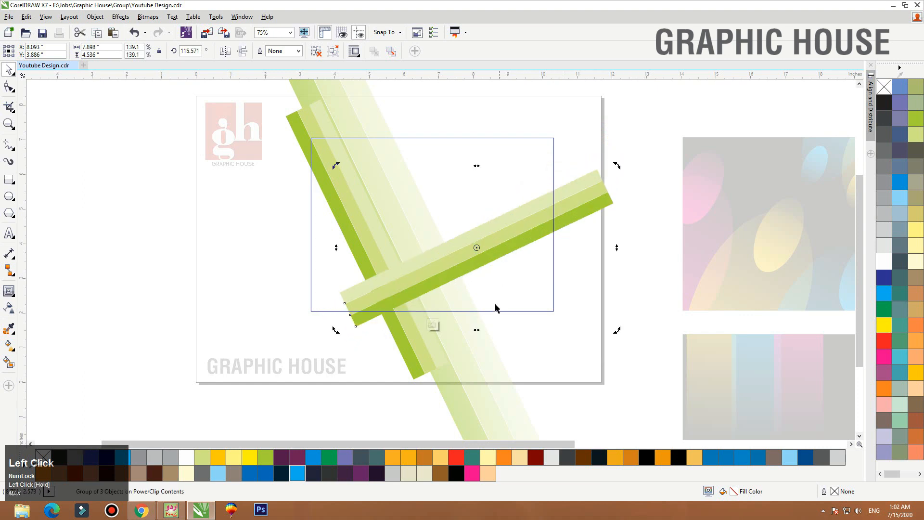
{"action": "left_click", "coordinate": [476, 251]}
{"action": "left_click_drag", "start_coordinate": [477, 329], "coordinate": [477, 294]}
{"action": "left_click_drag", "start_coordinate": [473, 259], "coordinate": [474, 285]}
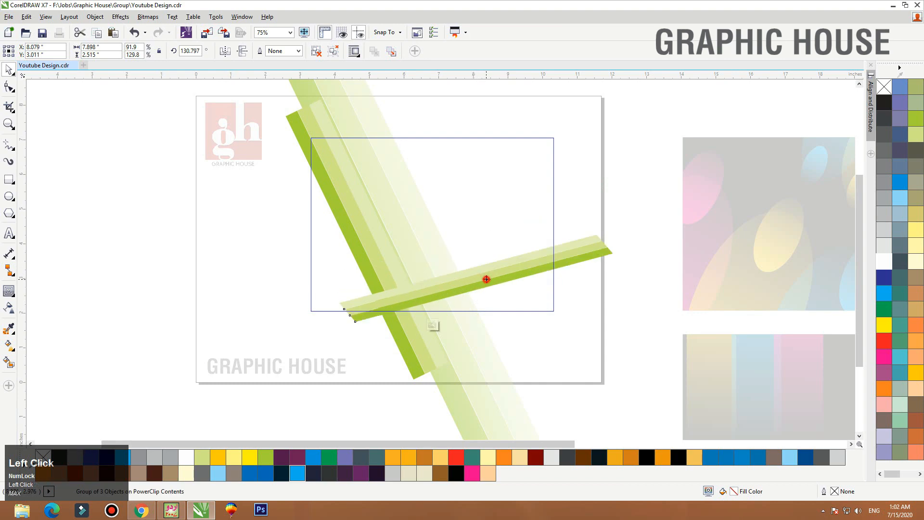
{"action": "left_click", "coordinate": [501, 346]}
Copy the faded strip group to the right, mirror the copy horizontally, and finish editing the frame's contents.
{"action": "left_click_drag", "start_coordinate": [403, 173], "coordinate": [477, 185]}
{"action": "right_click", "coordinate": [473, 174]}
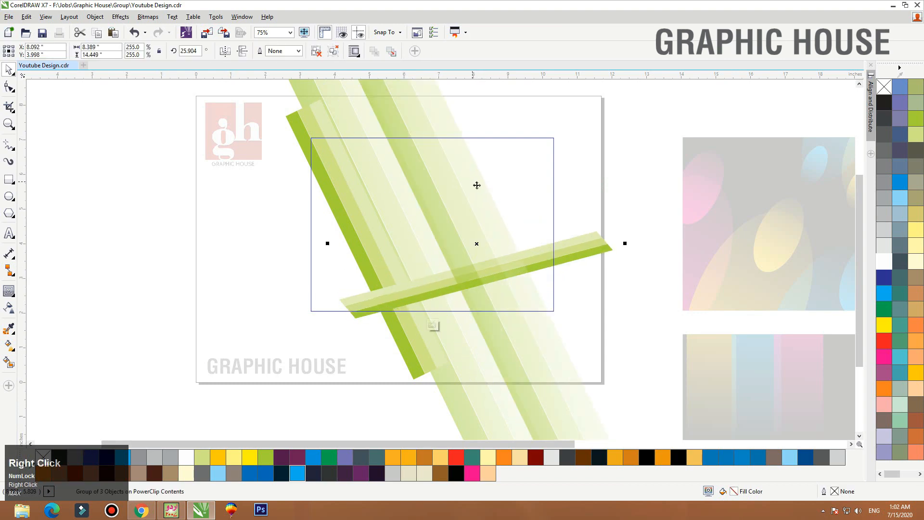
{"action": "left_click", "coordinate": [225, 52]}
{"action": "left_click", "coordinate": [608, 354], "text": "ctrl"}
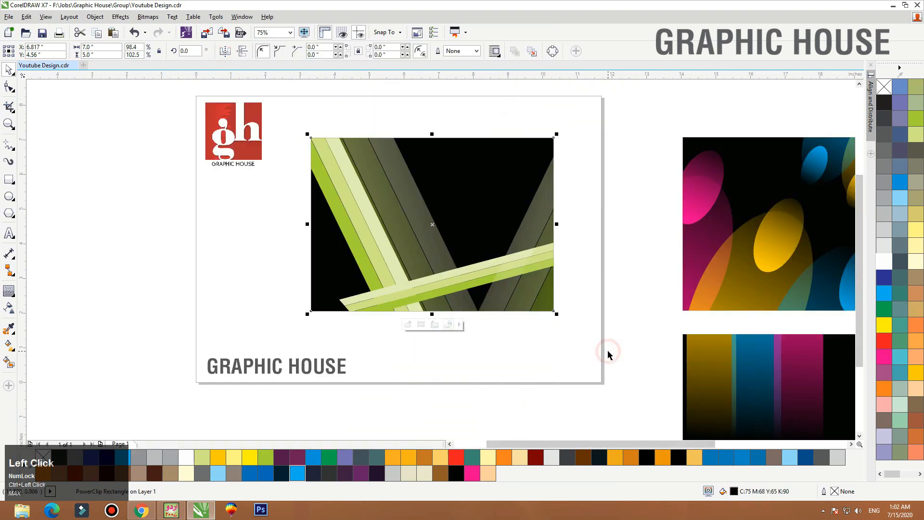
Enlarge the crossing strip group to about 10.17 by 3.24 inches and reposition it across the frame's bottom edge.
{"action": "double_click", "coordinate": [440, 282]}
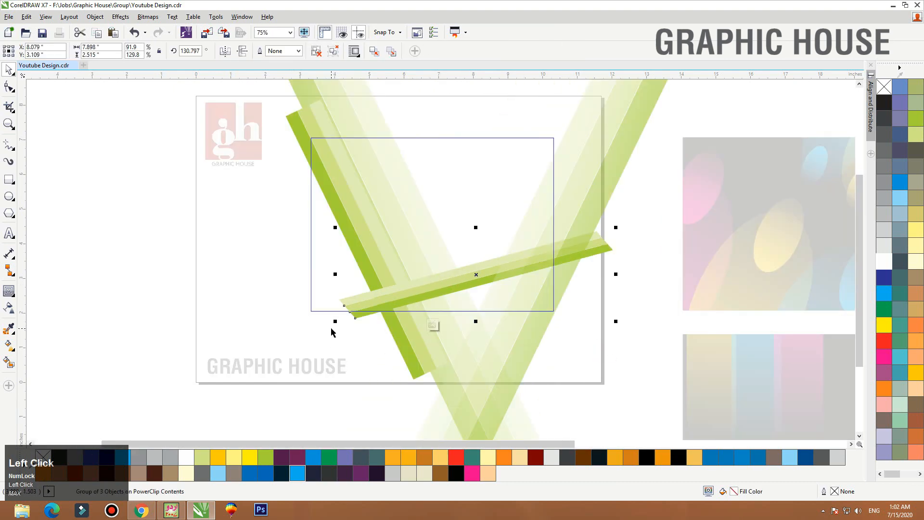
{"action": "left_click_drag", "start_coordinate": [335, 322], "coordinate": [258, 341]}
{"action": "left_click", "coordinate": [439, 288]}
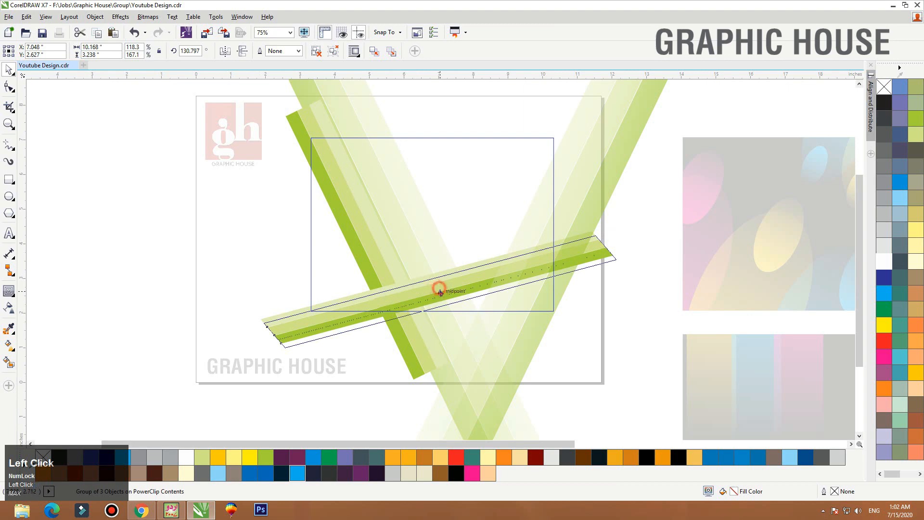
{"action": "left_click", "coordinate": [528, 373]}
{"action": "left_click", "coordinate": [592, 364], "text": "ctrl"}
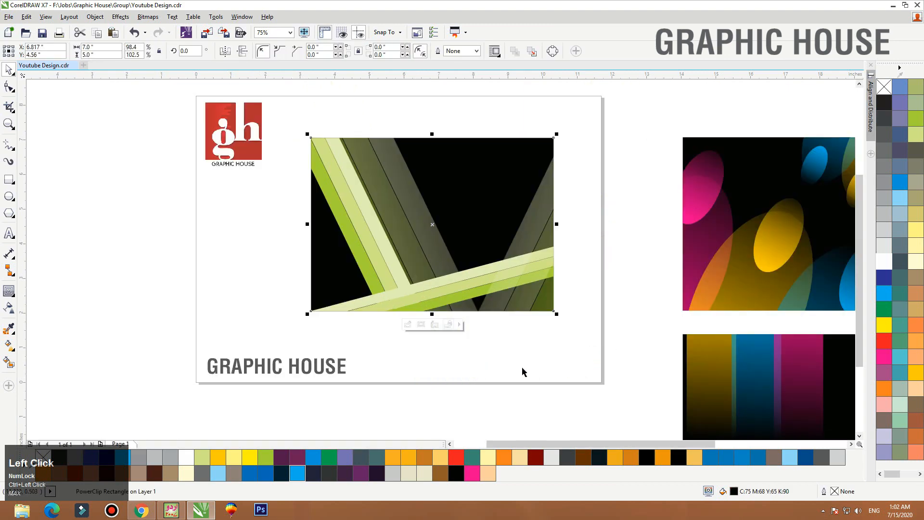
Place a duplicate of the finished green strip design below the original.
{"action": "key", "text": "F3"}
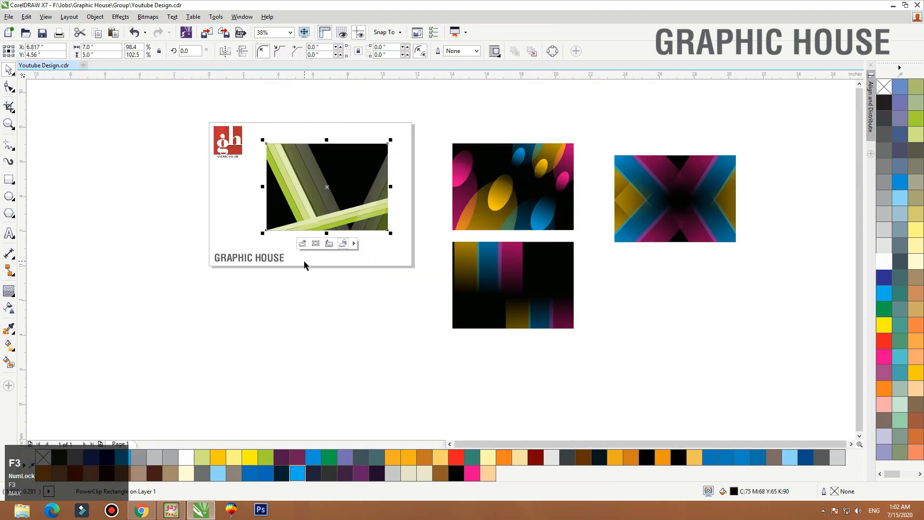
{"action": "left_click_drag", "start_coordinate": [345, 193], "coordinate": [378, 294]}
{"action": "right_click", "coordinate": [378, 293]}
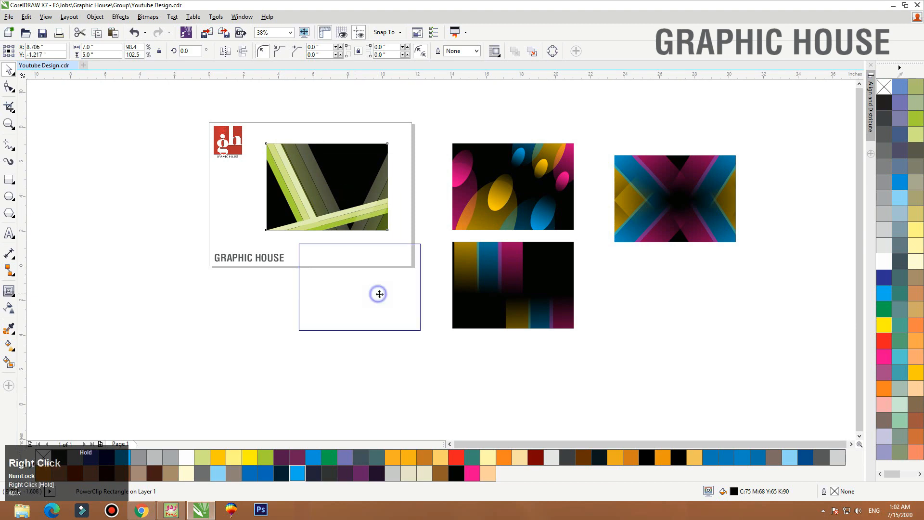
Try white, green and lime green backgrounds on the duplicate strip design, and delete that duplicate.
{"action": "left_click", "coordinate": [884, 262]}
{"action": "right_click", "coordinate": [888, 290]}
{"action": "key", "text": "F3"}
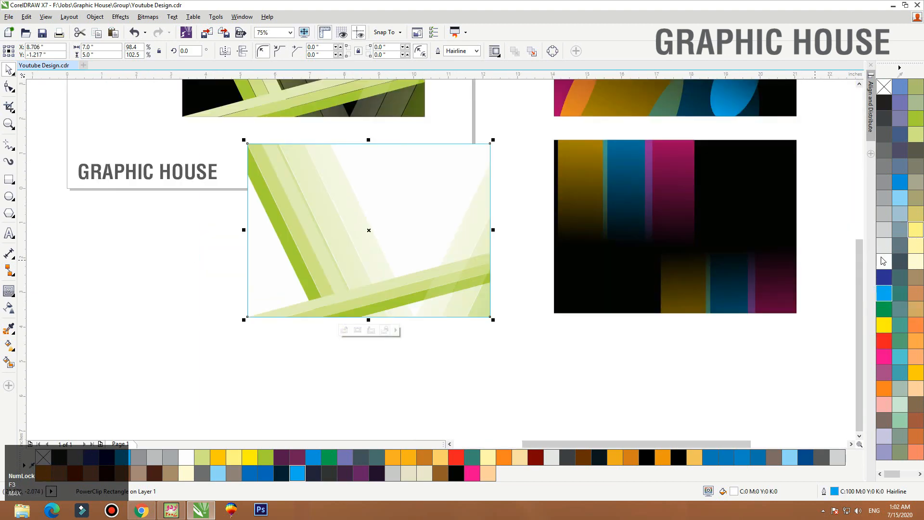
{"action": "left_click", "coordinate": [885, 308]}
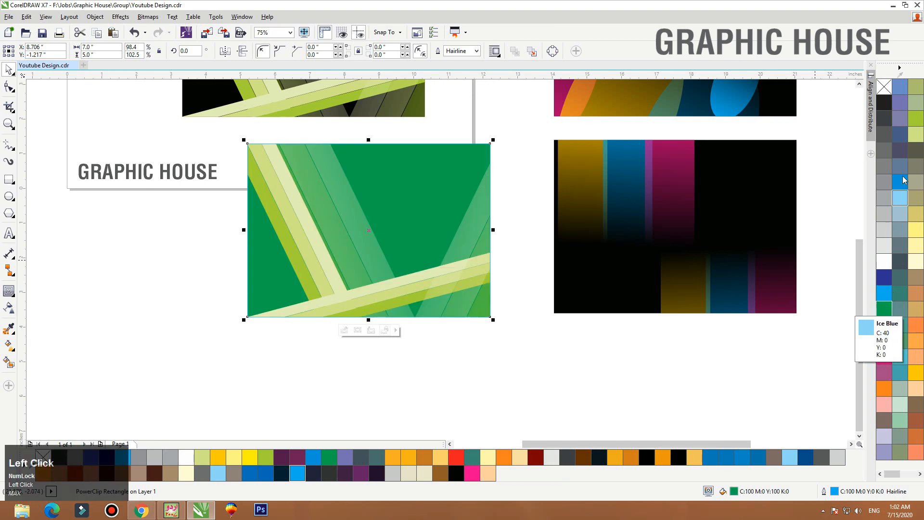
{"action": "left_click", "coordinate": [916, 118]}
{"action": "left_click", "coordinate": [476, 384]}
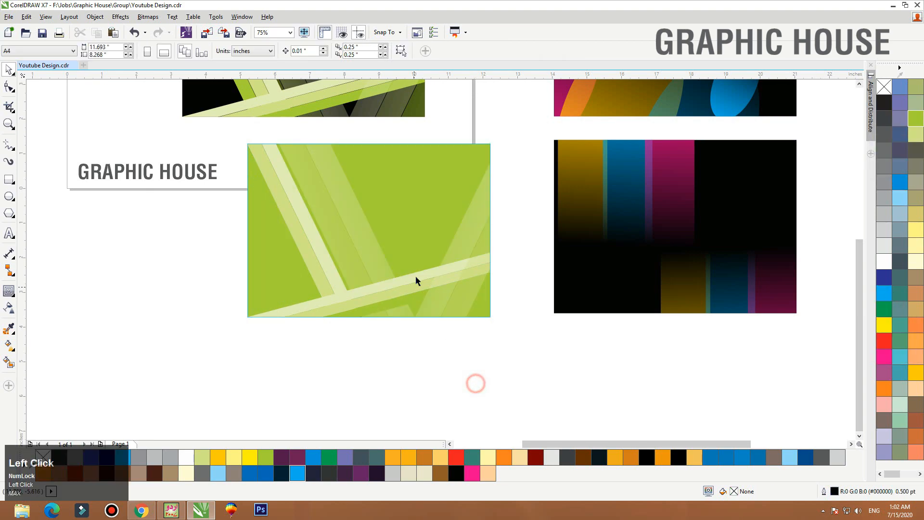
{"action": "left_click", "coordinate": [416, 280]}
{"action": "key", "text": "F4"}
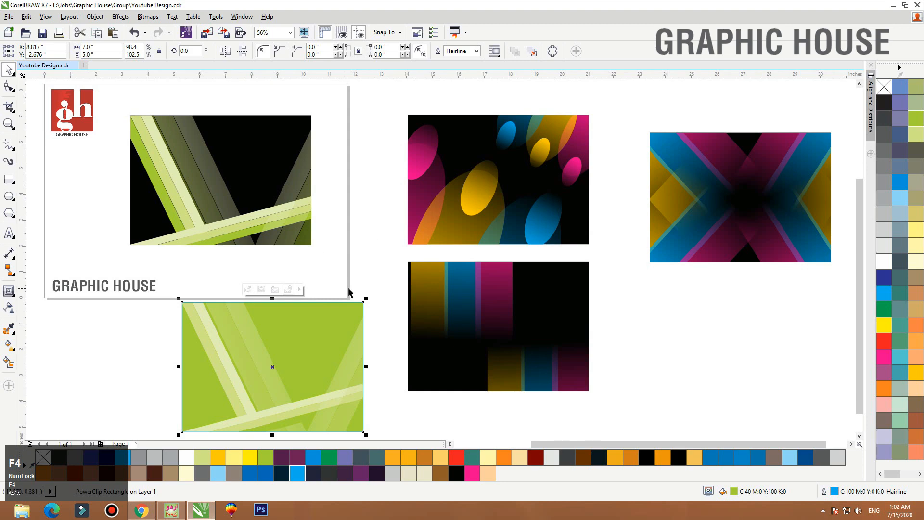
{"action": "key", "text": "Delete"}
Place a copy of the green strip design below the original and empty the original frame to a plain black rectangle.
{"action": "left_click_drag", "start_coordinate": [261, 212], "coordinate": [280, 367]}
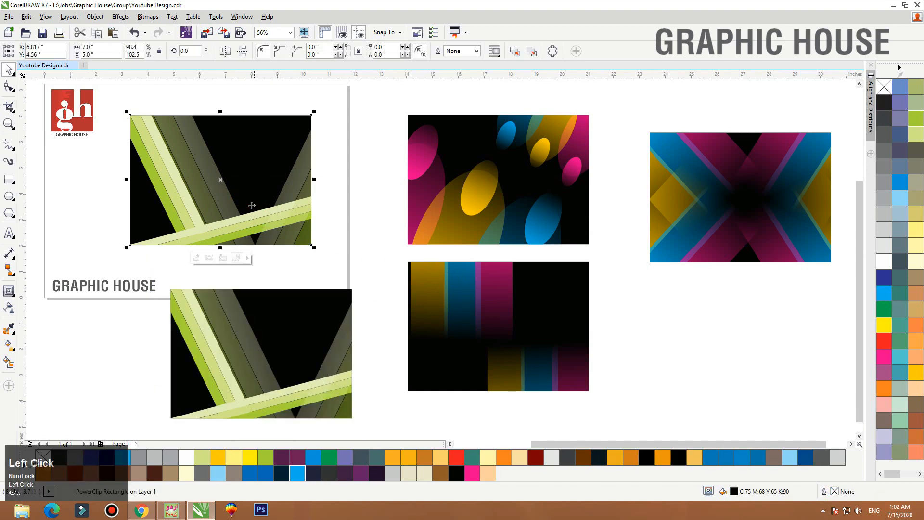
{"action": "right_click", "coordinate": [263, 128]}
{"action": "mouse_move", "coordinate": [289, 129]}
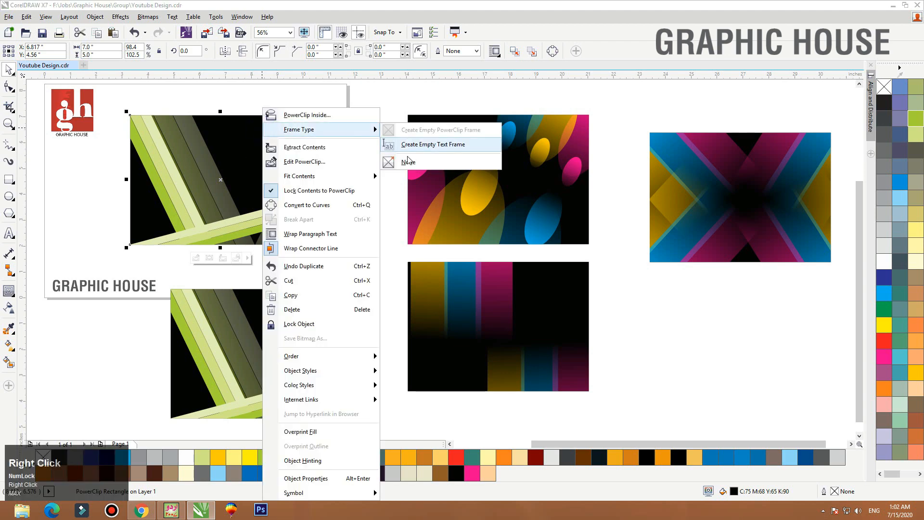
{"action": "left_click", "coordinate": [424, 144]}
Draw a rectangle about 3.33 by 1.86 inches over the black frame's upper corner, fill it magenta, and round its corners about 0.298 inch.
{"action": "left_click", "coordinate": [9, 179]}
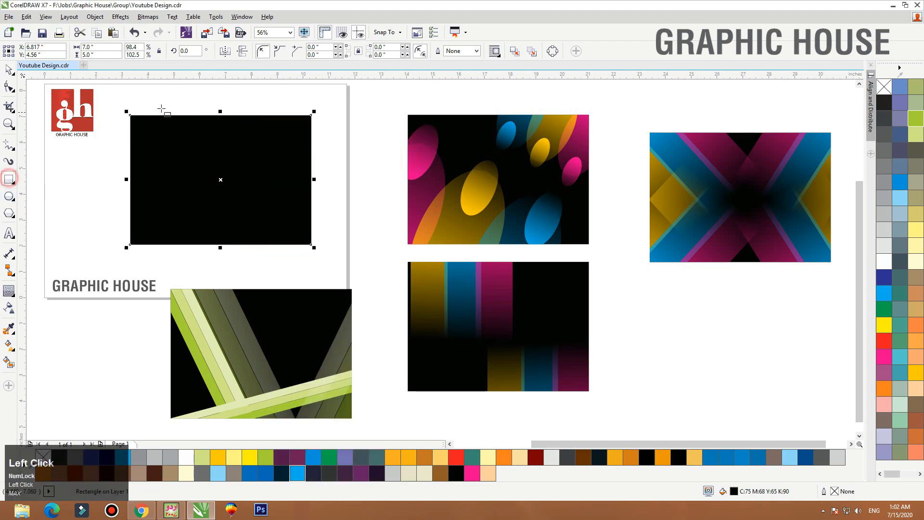
{"action": "left_click_drag", "start_coordinate": [127, 101], "coordinate": [214, 149]}
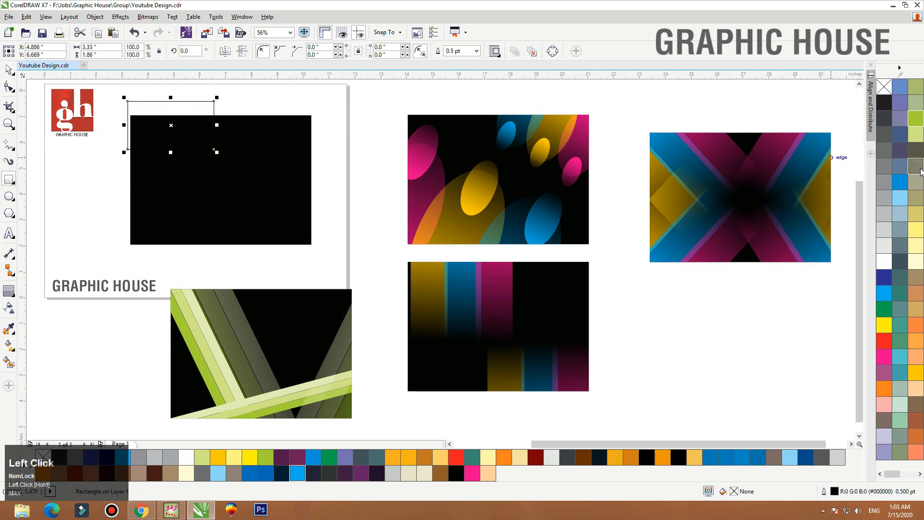
{"action": "left_click", "coordinate": [884, 340]}
{"action": "left_click", "coordinate": [884, 356]}
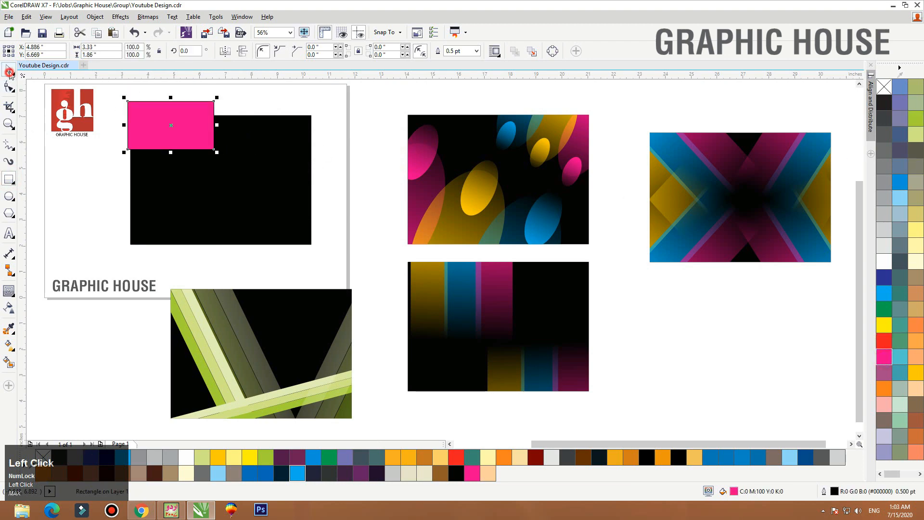
{"action": "key", "text": "F10"}
{"action": "left_click_drag", "start_coordinate": [215, 150], "coordinate": [189, 233]}
Stack two copies of the rounded rectangle directly below it, filling the middle one yellow and the lowest one blue.
{"action": "key", "text": "space"}
{"action": "right_click", "coordinate": [181, 185], "text": "ctrl"}
{"action": "left_click", "coordinate": [916, 372]}
{"action": "right_click", "coordinate": [190, 239], "text": "ctrl"}
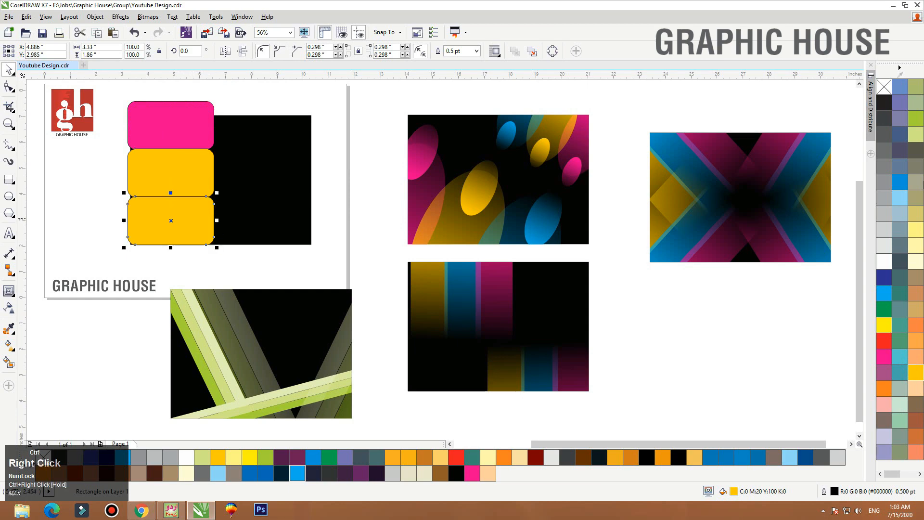
{"action": "left_click", "coordinate": [898, 183]}
Scale the three rounded rectangles down together to about 2.51 by 4.18 inches and group them.
{"action": "left_click", "coordinate": [190, 184], "text": "shift"}
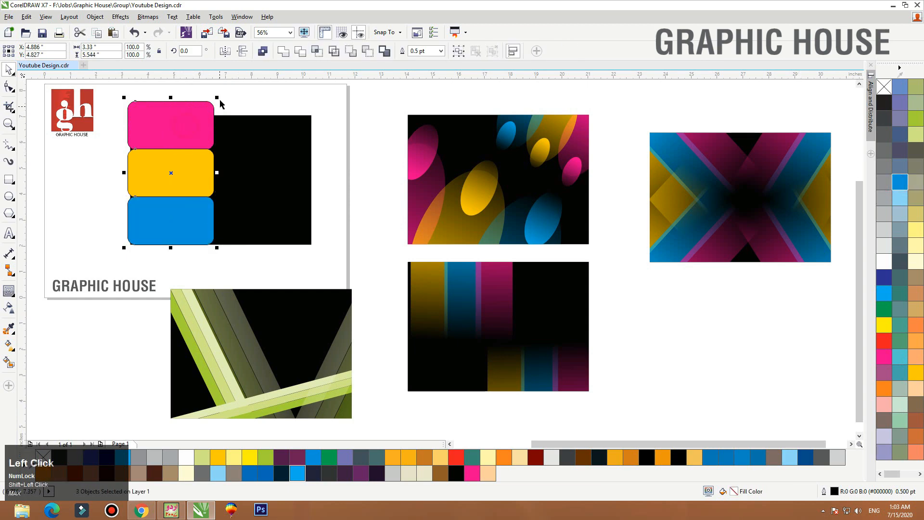
{"action": "left_click_drag", "start_coordinate": [218, 97], "coordinate": [206, 116]}
{"action": "key", "text": "ctrl+g"}
Fade the rectangle group with a horizontal linear transparency toward its left side and remove its outlines.
{"action": "key", "text": "F2"}
{"action": "left_click_drag", "start_coordinate": [52, 95], "coordinate": [165, 260]}
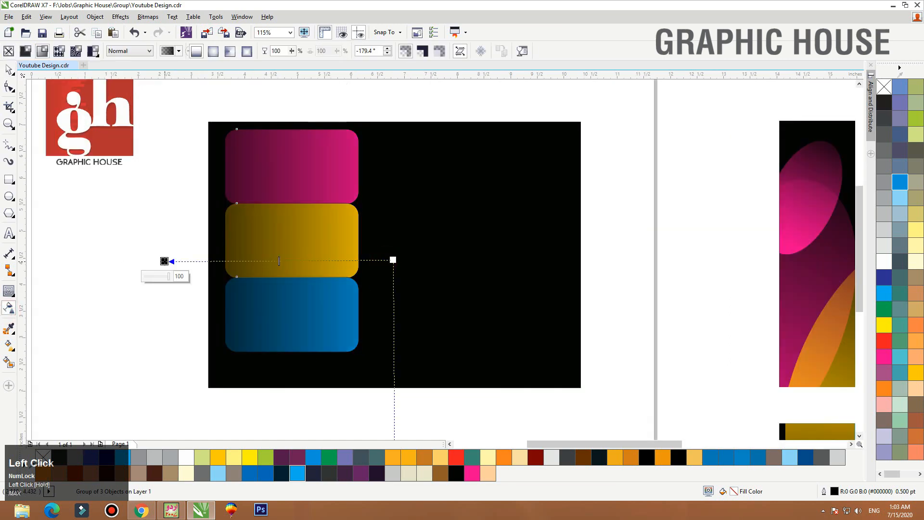
{"action": "key", "text": "space"}
{"action": "right_click", "coordinate": [888, 88]}
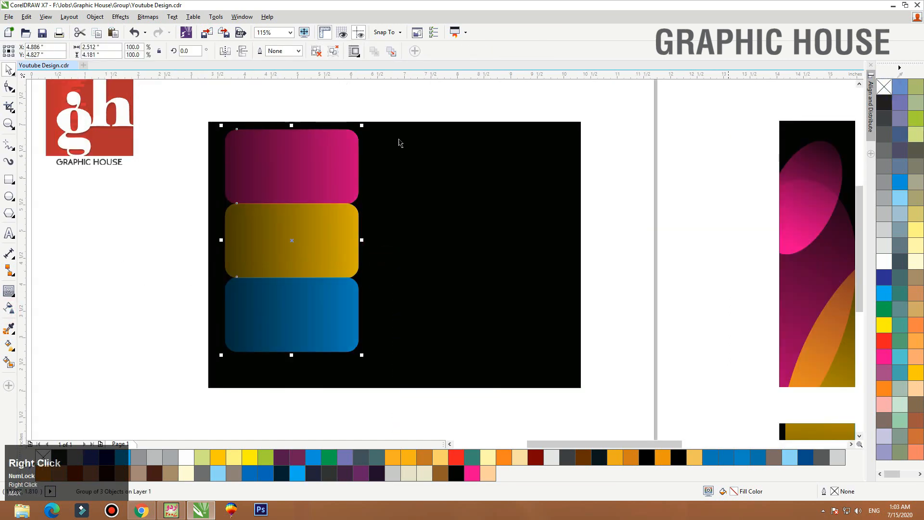
Within the group, rotate the blue rectangle to about 339 degrees and tilt the magenta one the opposite way.
{"action": "left_click", "coordinate": [331, 295], "text": "ctrl"}
{"action": "left_click_drag", "start_coordinate": [331, 295], "coordinate": [378, 288]}
{"action": "left_click", "coordinate": [327, 173], "text": "ctrl"}
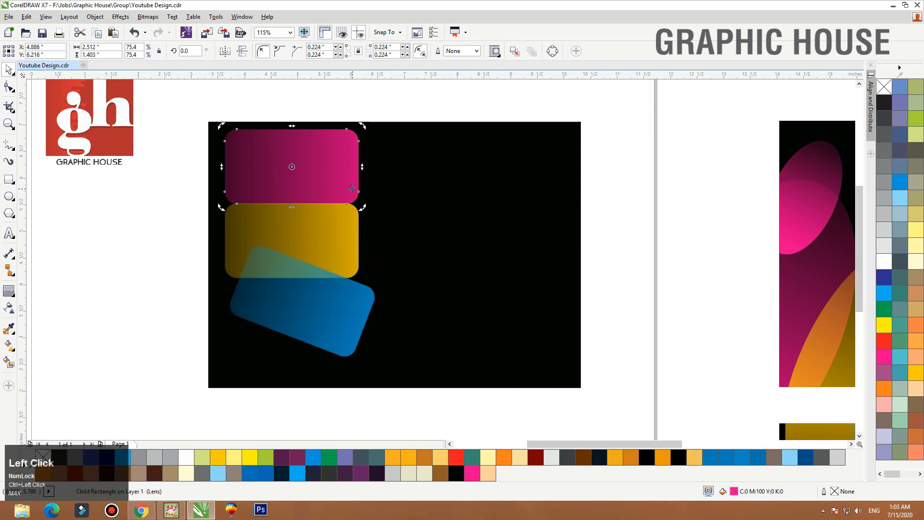
{"action": "left_click_drag", "start_coordinate": [362, 208], "coordinate": [372, 182]}
{"action": "left_click", "coordinate": [348, 249], "text": "ctrl"}
{"action": "left_click", "coordinate": [330, 335]}
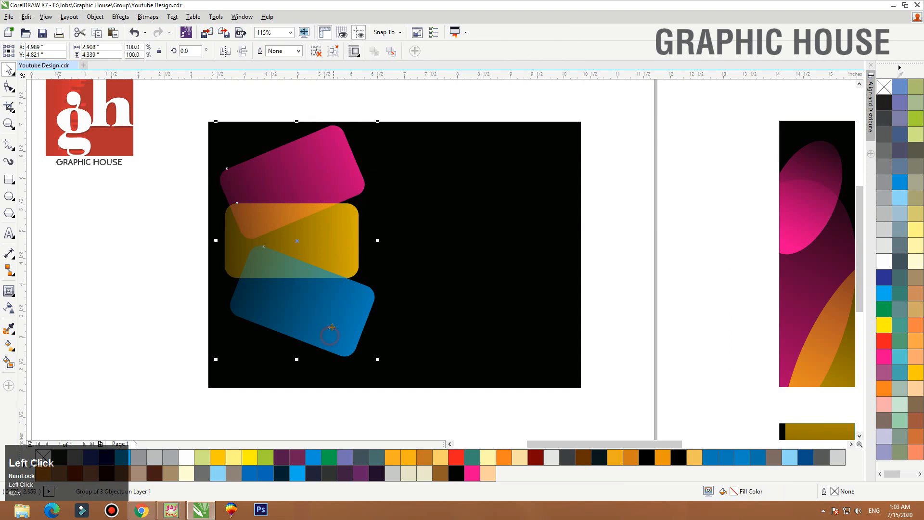
Copy the blue rectangle upward, shrink the copy to about 1.76 by 1.35 inches over the magenta and yellow ones, and fill it white.
{"action": "left_click", "coordinate": [370, 306], "text": "ctrl"}
{"action": "left_click_drag", "start_coordinate": [370, 306], "coordinate": [386, 206]}
{"action": "right_click", "coordinate": [386, 205]}
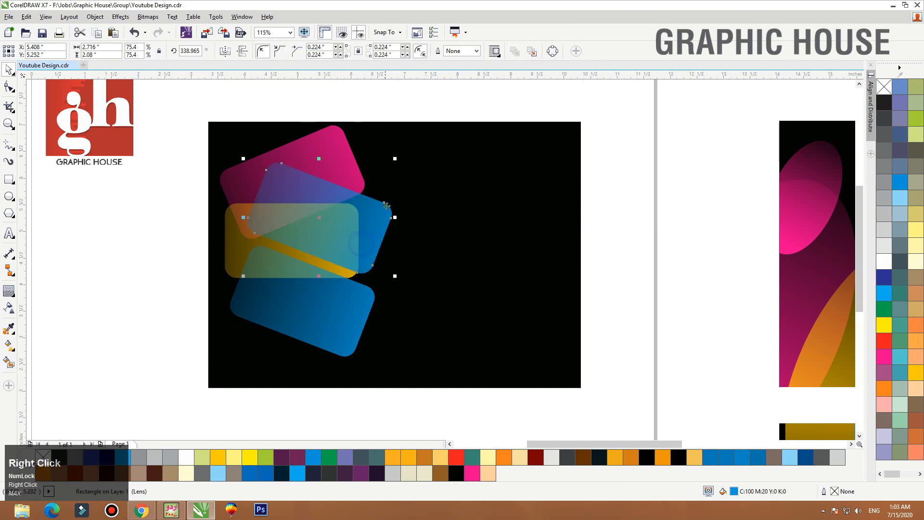
{"action": "left_click_drag", "start_coordinate": [395, 159], "coordinate": [342, 199]}
{"action": "left_click_drag", "start_coordinate": [313, 238], "coordinate": [352, 209]}
{"action": "left_click", "coordinate": [883, 263]}
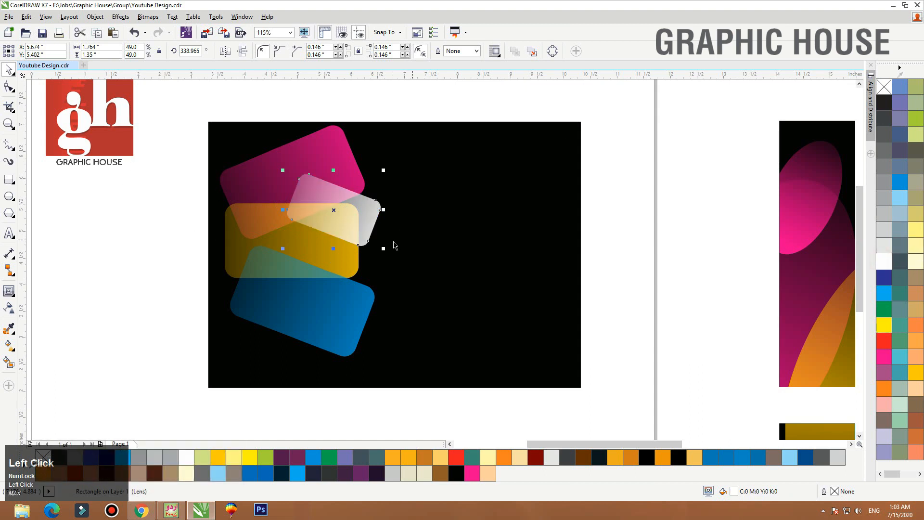
Give the small white rectangle a uniform transparency of 60 and replace it with a linear transparency fade.
{"action": "left_click", "coordinate": [9, 307]}
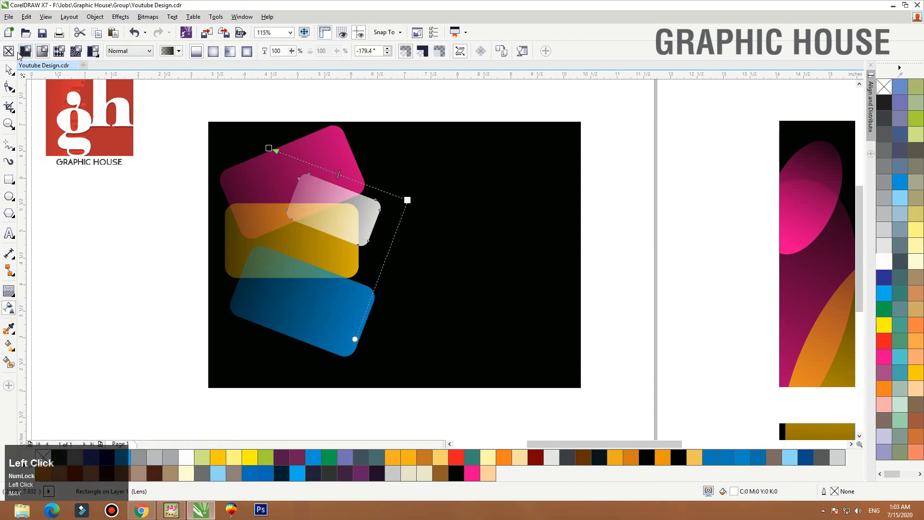
{"action": "left_click", "coordinate": [25, 53]}
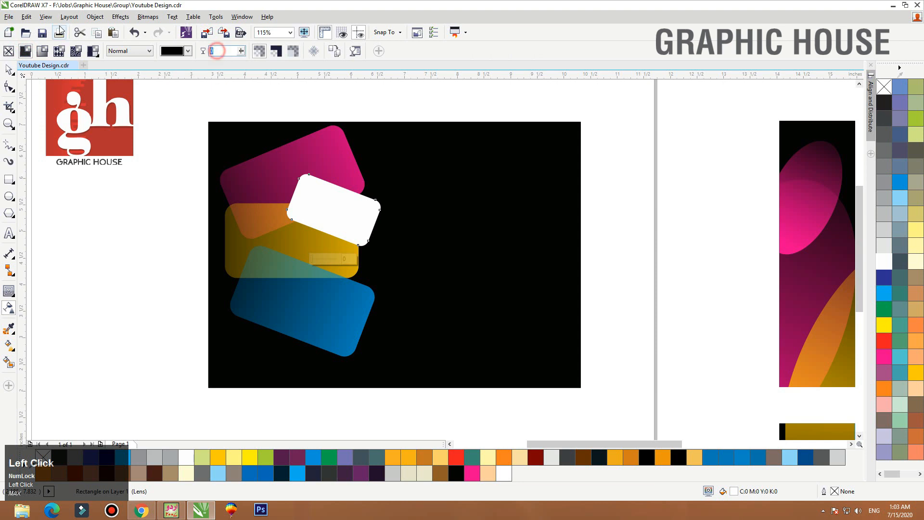
{"action": "type", "text": "60"}
{"action": "key", "text": "Return"}
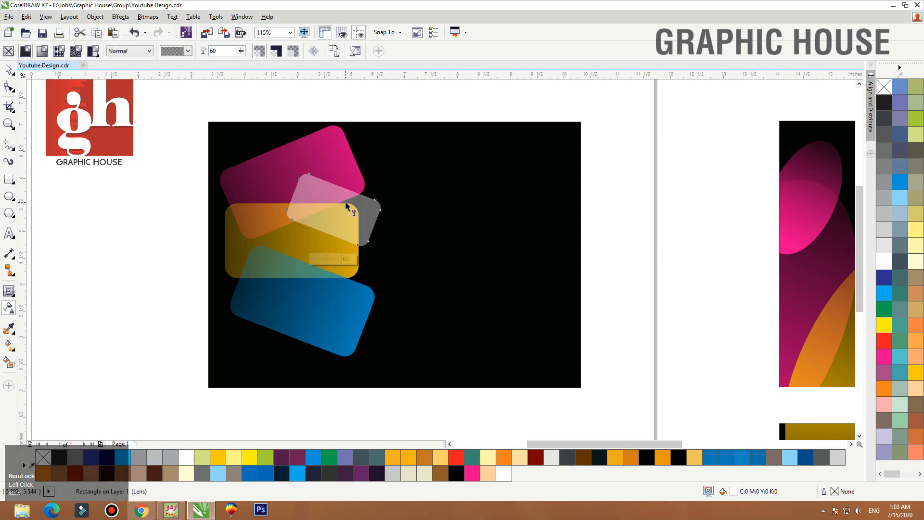
{"action": "left_click_drag", "start_coordinate": [289, 208], "coordinate": [525, 252]}
{"action": "key", "text": "space"}
Copy the faded white rectangle onto the yellow and blue overlap, and shrink the copy slightly.
{"action": "left_click_drag", "start_coordinate": [352, 218], "coordinate": [292, 283]}
{"action": "right_click", "coordinate": [292, 283]}
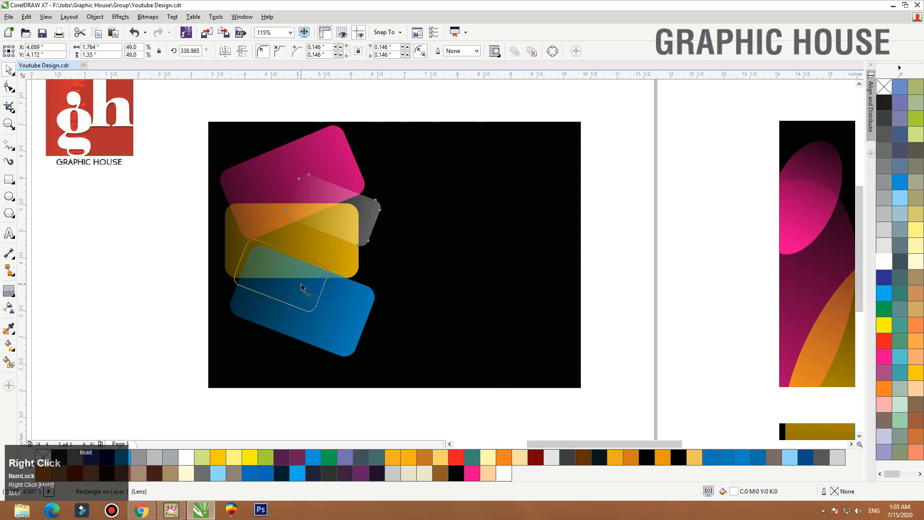
{"action": "left_click_drag", "start_coordinate": [329, 236], "coordinate": [321, 242]}
{"action": "left_click_drag", "start_coordinate": [298, 272], "coordinate": [298, 253]}
Group all five rounded rectangles and PowerClip the group inside the black frame.
{"action": "left_click", "coordinate": [90, 248]}
{"action": "scroll", "coordinate": [246, 250], "scroll_direction": "down", "scroll_amount": 2}
{"action": "left_click_drag", "start_coordinate": [139, 324], "coordinate": [324, 173]}
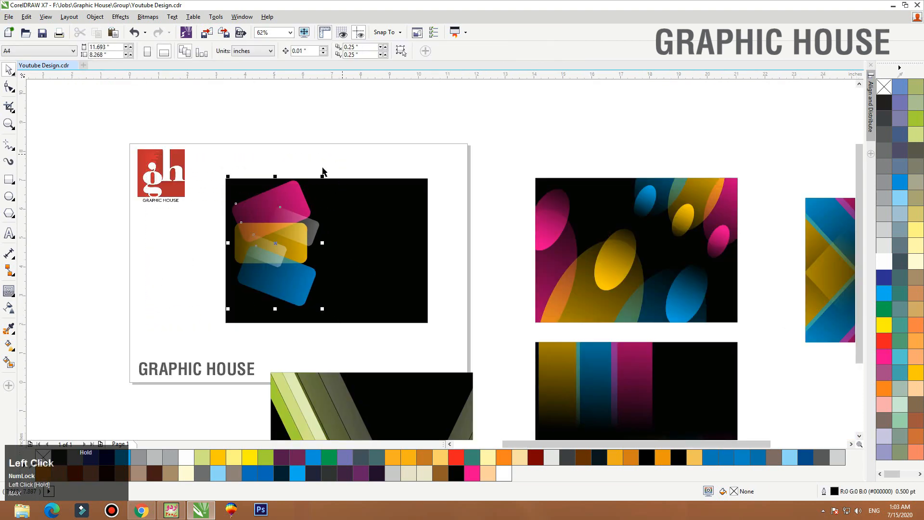
{"action": "key", "text": "ctrl+g"}
{"action": "right_click", "coordinate": [289, 182]}
{"action": "left_click", "coordinate": [312, 190]}
{"action": "left_click", "coordinate": [349, 186]}
Inside the frame, shift the rectangle group left and place a horizontally mirrored copy of it to the right.
{"action": "double_click", "coordinate": [349, 187]}
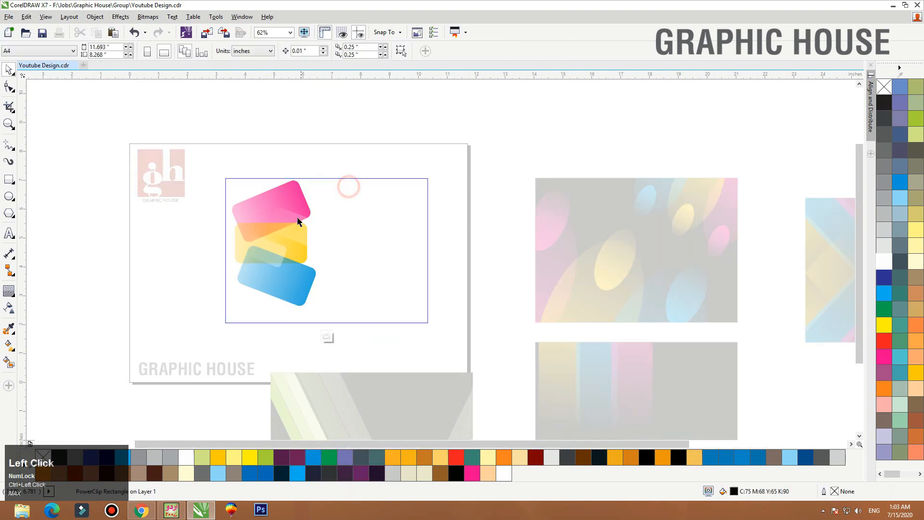
{"action": "left_click_drag", "start_coordinate": [302, 221], "coordinate": [348, 229]}
{"action": "right_click", "coordinate": [349, 229]}
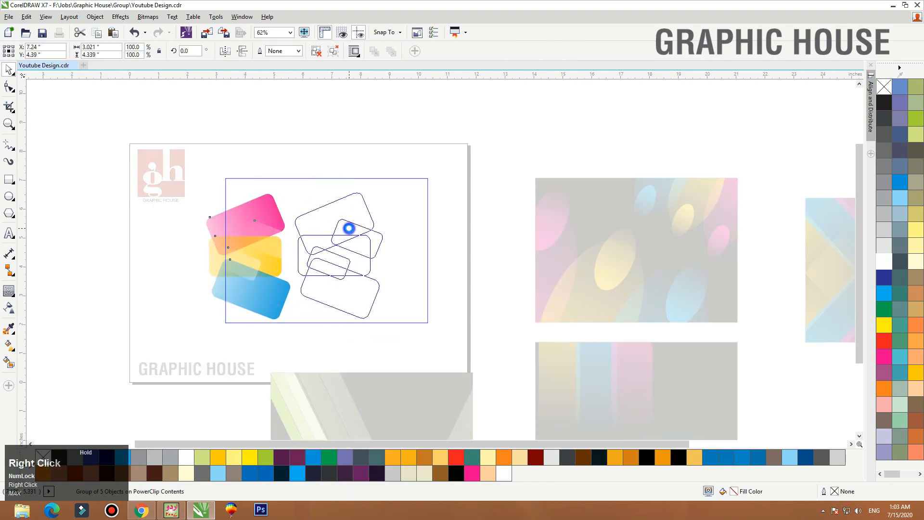
{"action": "left_click", "coordinate": [225, 52]}
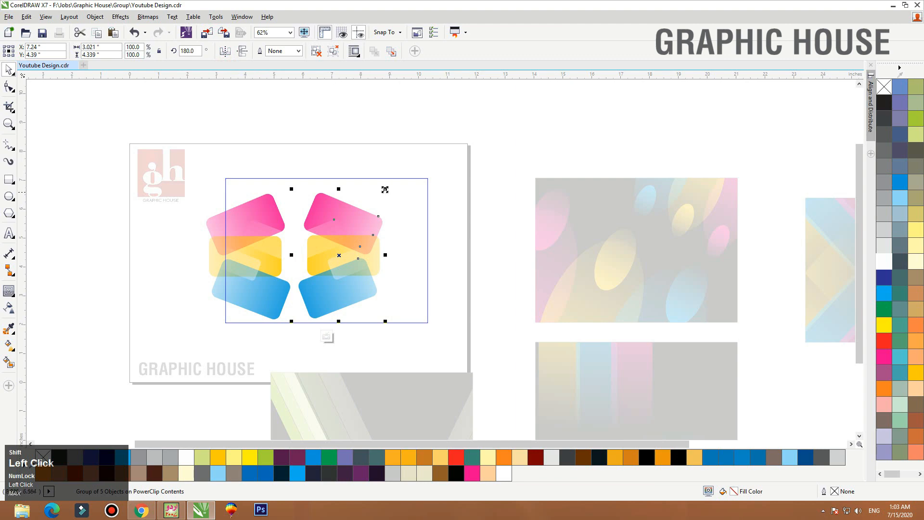
Enlarge the mirrored group until it overflows the frame's right side, and shift it slightly left.
{"action": "left_click_drag", "start_coordinate": [385, 190], "coordinate": [506, 130]}
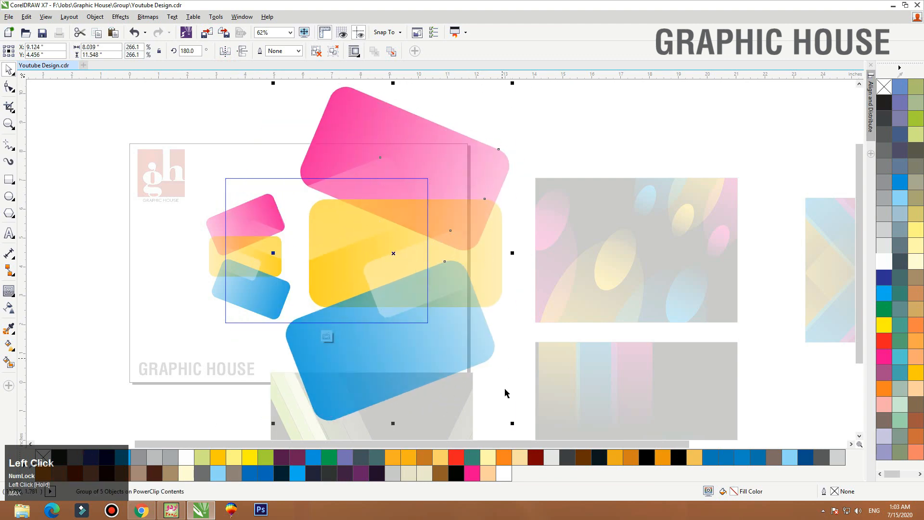
{"action": "left_click_drag", "start_coordinate": [512, 421], "coordinate": [511, 421]}
{"action": "left_click", "coordinate": [501, 305], "text": "ctrl"}
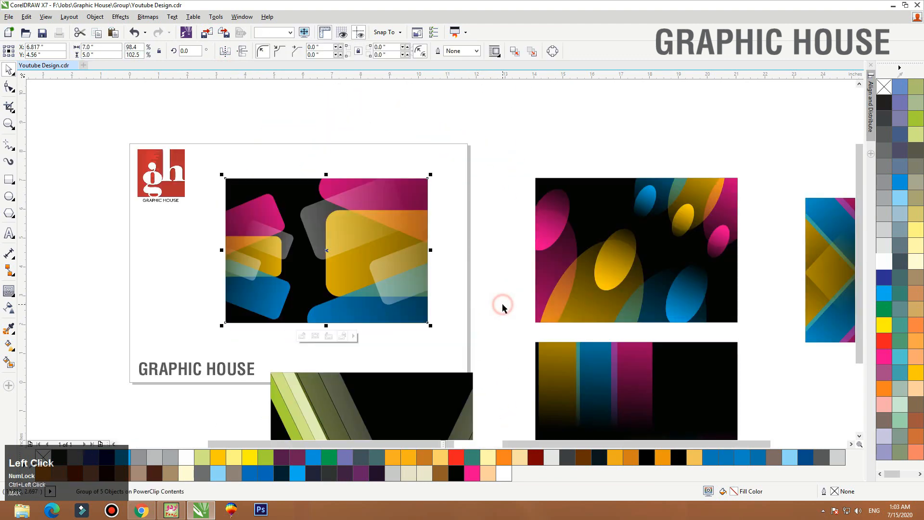
{"action": "left_click", "coordinate": [408, 233], "text": "ctrl"}
{"action": "left_click_drag", "start_coordinate": [409, 236], "coordinate": [389, 236]}
Enlarge the left rectangle group to about 4.01 by 5.76 inches and finish editing the frame's contents.
{"action": "left_click", "coordinate": [238, 222]}
{"action": "left_click_drag", "start_coordinate": [239, 222], "coordinate": [303, 161]}
{"action": "left_click_drag", "start_coordinate": [250, 212], "coordinate": [248, 217]}
{"action": "left_click", "coordinate": [250, 161], "text": "ctrl"}
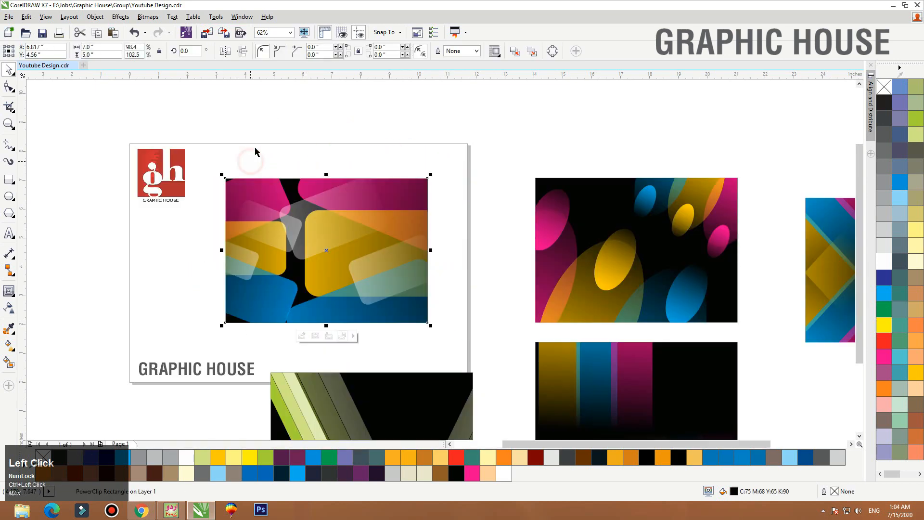
Enlarge the left rectangle group further to about 4.74 by 6.81 inches so it overlaps the mirrored group.
{"action": "left_click", "coordinate": [255, 152]}
{"action": "left_click", "coordinate": [353, 212]}
{"action": "left_click", "coordinate": [290, 147]}
{"action": "left_click", "coordinate": [278, 231]}
{"action": "left_click", "coordinate": [278, 232], "text": "ctrl"}
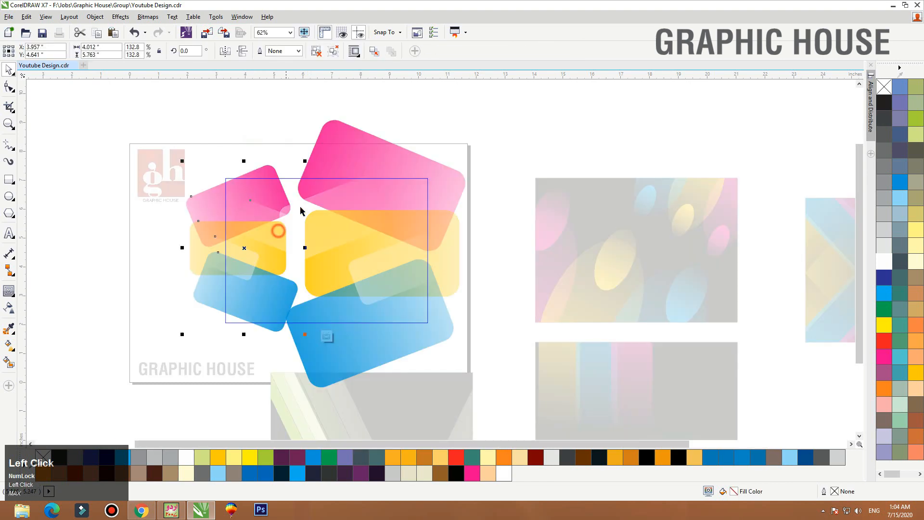
{"action": "left_click_drag", "start_coordinate": [306, 161], "coordinate": [322, 147]}
{"action": "left_click_drag", "start_coordinate": [246, 195], "coordinate": [264, 195]}
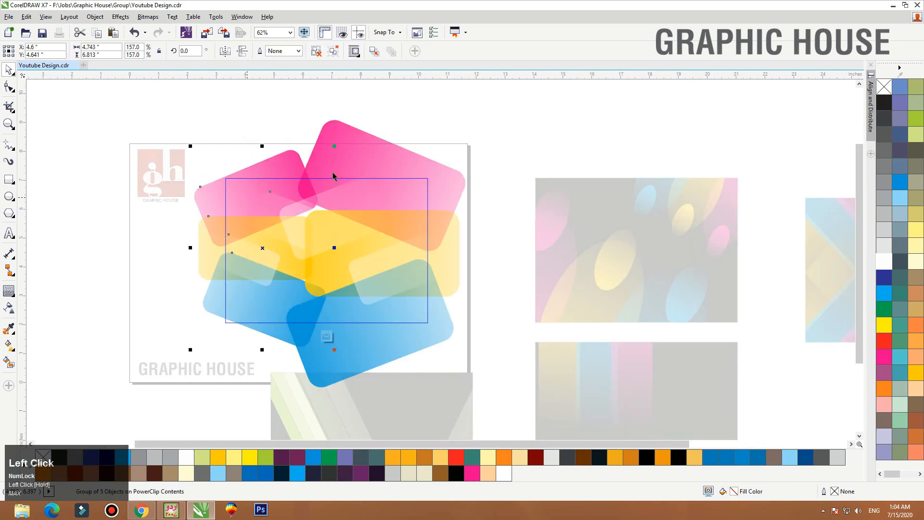
{"action": "left_click", "coordinate": [334, 176], "text": "ctrl"}
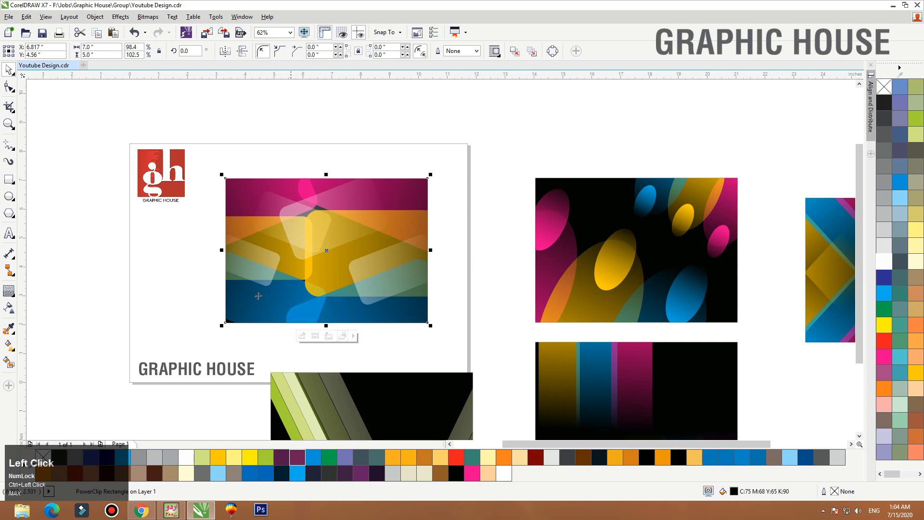
Move the enlarged left rectangle group out past the frame's left edge.
{"action": "left_click", "coordinate": [259, 296], "text": "ctrl"}
{"action": "left_click_drag", "start_coordinate": [252, 304], "coordinate": [159, 303]}
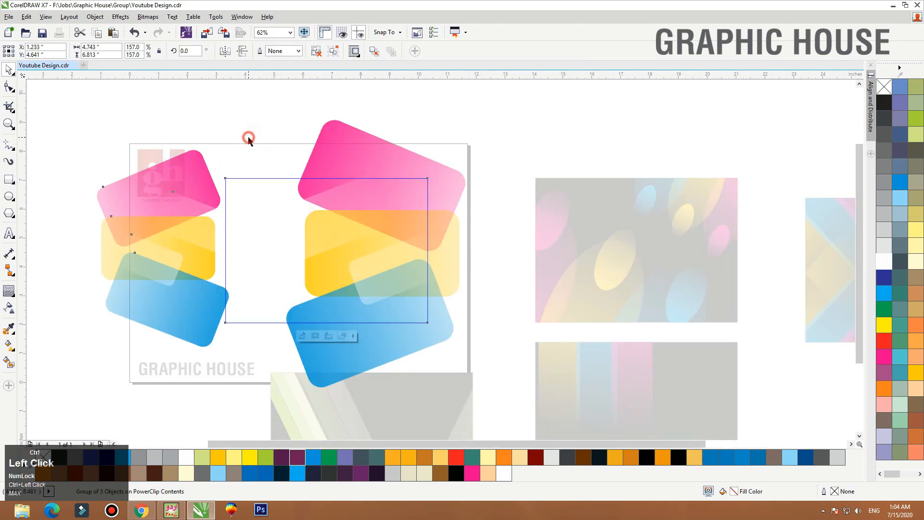
{"action": "left_click", "coordinate": [248, 138], "text": "ctrl"}
Shrink the left rectangle group to about 3.05 by 4.38 inches and place it across the frame's lower left edge.
{"action": "left_click", "coordinate": [330, 242], "text": "ctrl"}
{"action": "left_click_drag", "start_coordinate": [184, 246], "coordinate": [226, 244]}
{"action": "left_click_drag", "start_coordinate": [278, 148], "coordinate": [252, 183]}
{"action": "left_click_drag", "start_coordinate": [209, 232], "coordinate": [229, 256]}
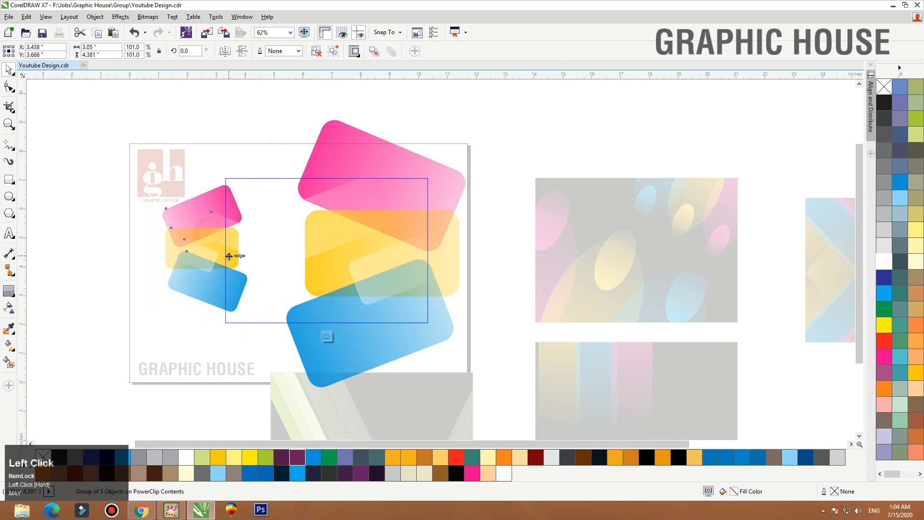
Rotate the left rectangle group to about 18.75 degrees and finish editing the frame's contents.
{"action": "left_click", "coordinate": [229, 256]}
{"action": "left_click_drag", "start_coordinate": [278, 210], "coordinate": [254, 195]}
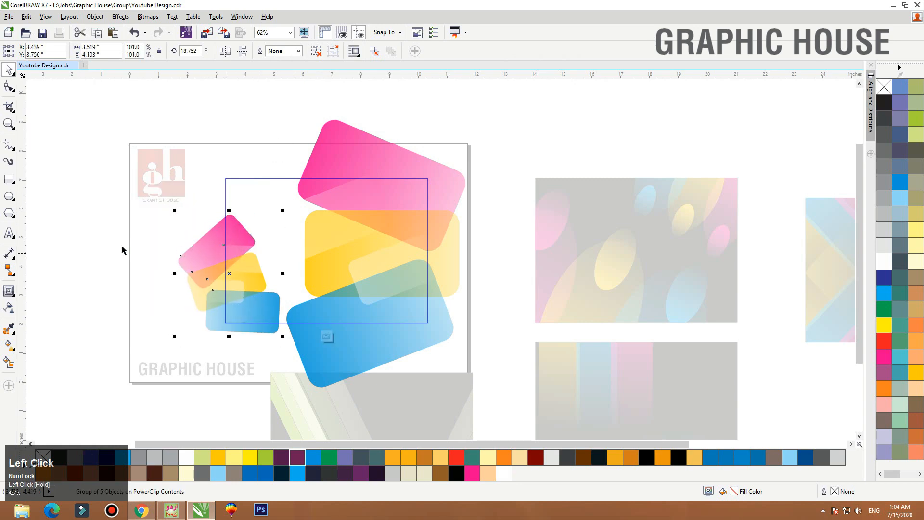
{"action": "left_click", "coordinate": [150, 267], "text": "ctrl"}
{"action": "left_click", "coordinate": [350, 245]}
{"action": "scroll", "coordinate": [175, 149], "scroll_direction": "down", "scroll_amount": 2}
{"action": "scroll", "coordinate": [323, 348], "scroll_direction": "up", "scroll_amount": 1}
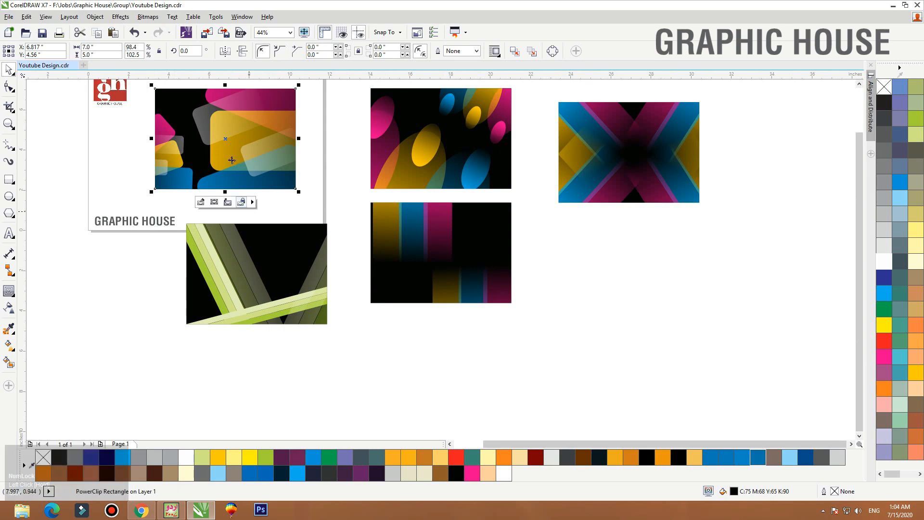
Place a copy of the rounded-rectangle design outside the page, below the crossed-strips design.
{"action": "left_click_drag", "start_coordinate": [217, 129], "coordinate": [599, 286]}
{"action": "right_click", "coordinate": [599, 286]}
{"action": "left_click", "coordinate": [220, 119]}
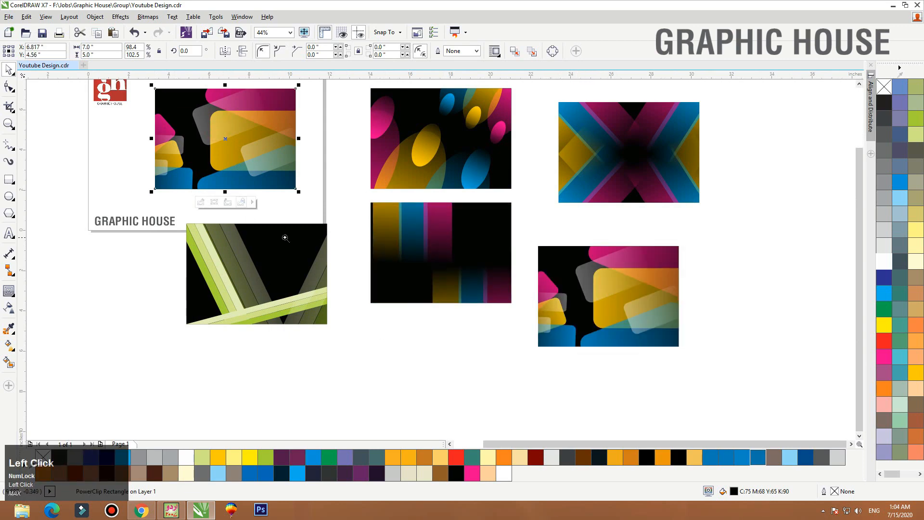
Fill the original rounded-rectangle frame and both of its clipped rectangle groups with orange (C0 M60 Y100 K0).
{"action": "key", "text": "F3"}
{"action": "key", "text": "F3"}
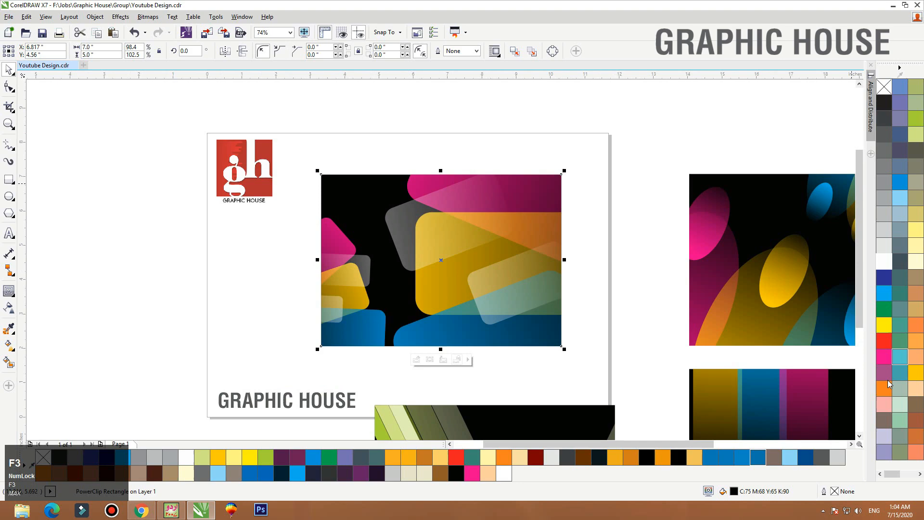
{"action": "left_click", "coordinate": [888, 383]}
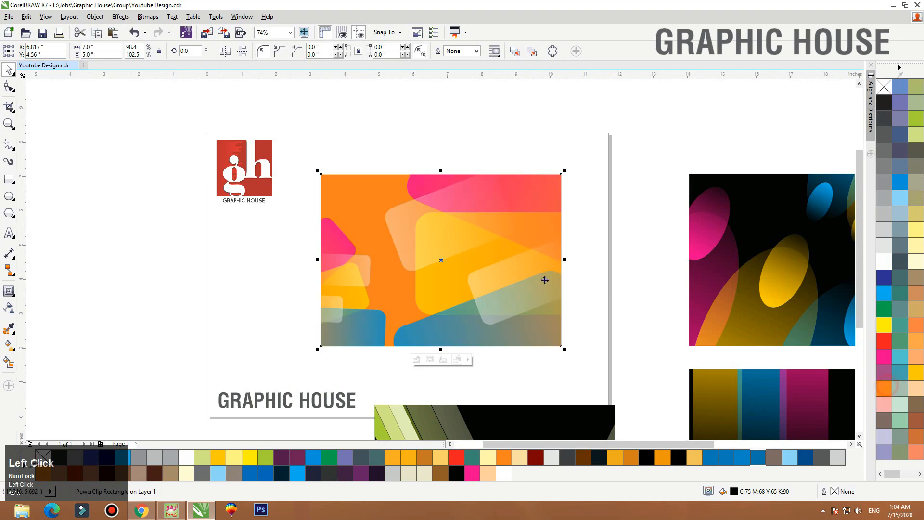
{"action": "left_click", "coordinate": [478, 260], "text": "ctrl"}
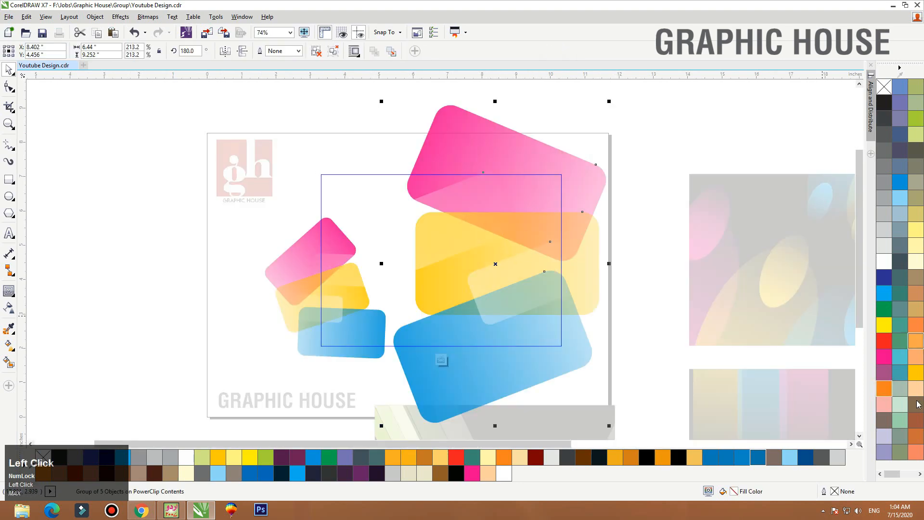
{"action": "left_click", "coordinate": [888, 389]}
{"action": "left_click", "coordinate": [344, 305], "text": "shift"}
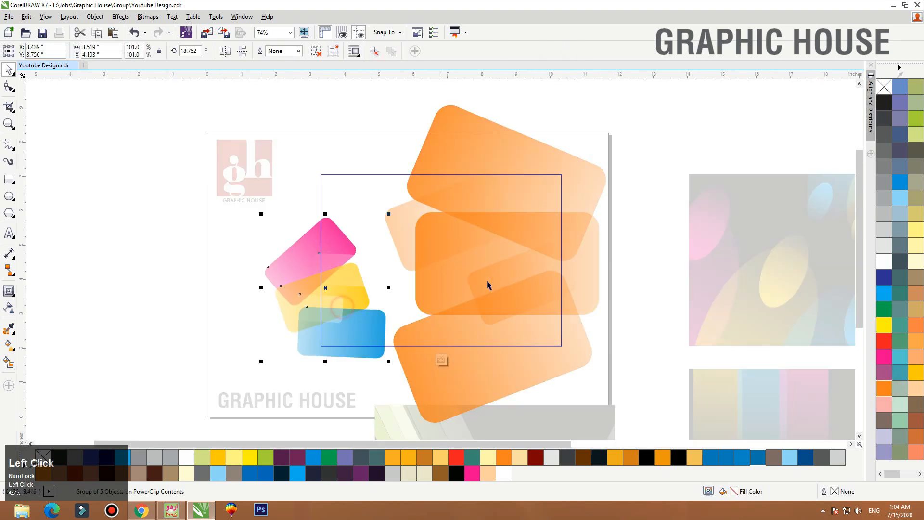
{"action": "left_click", "coordinate": [886, 388]}
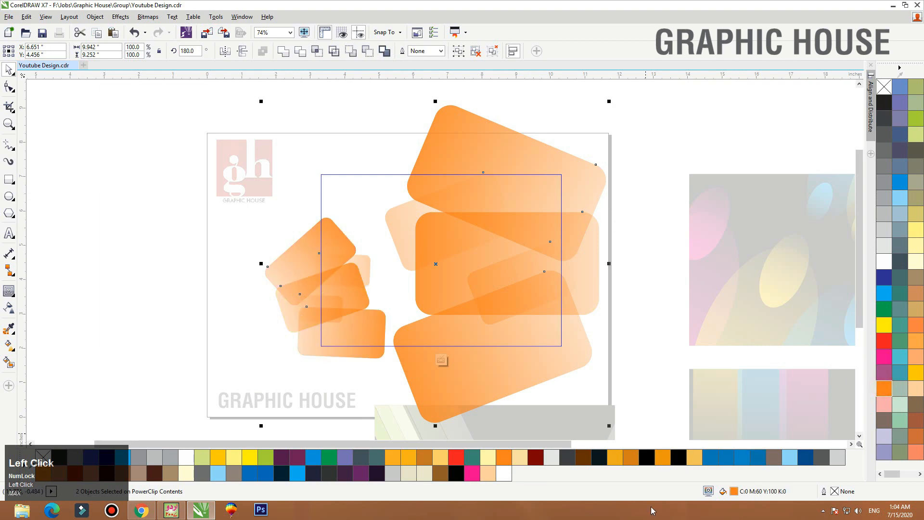
Darken both groups' orange fill to 30% black and finish editing the frame's contents.
{"action": "double_click", "coordinate": [735, 493]}
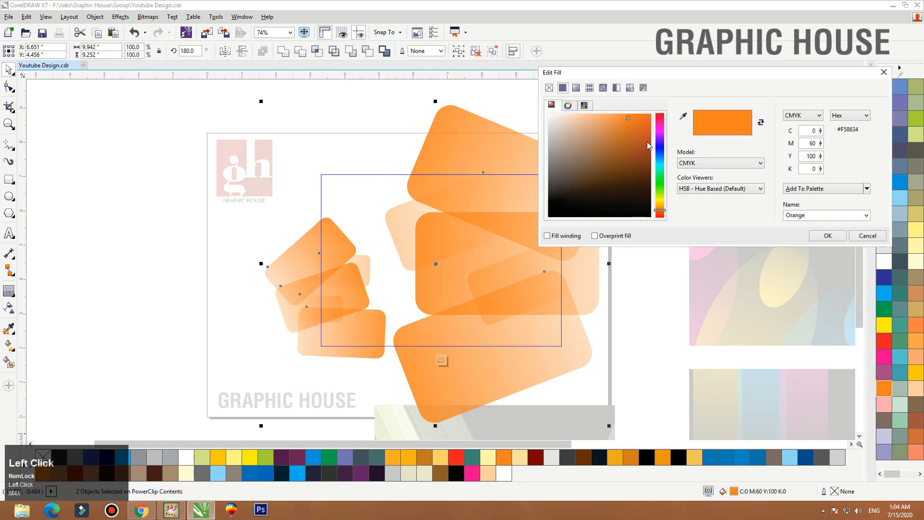
{"action": "left_click", "coordinate": [810, 169]}
{"action": "key", "text": "shift+Tab"}
{"action": "left_click", "coordinate": [813, 189]}
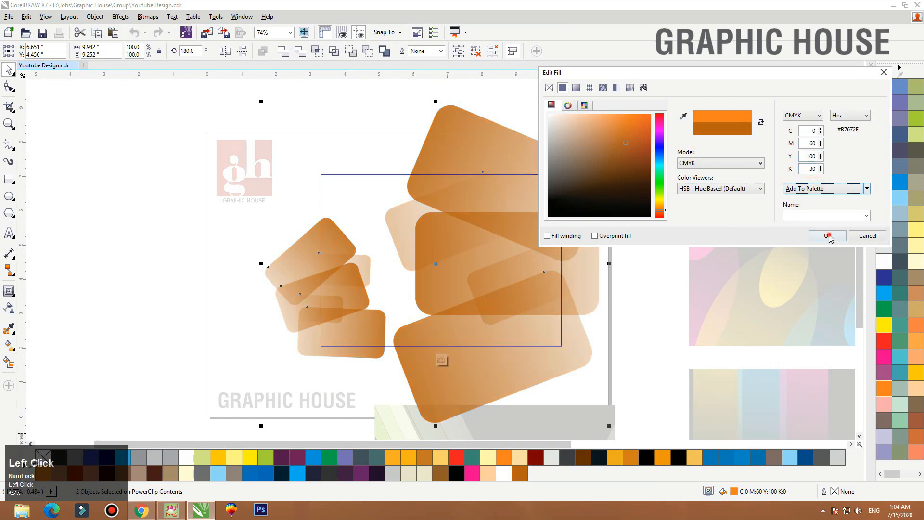
{"action": "left_click", "coordinate": [827, 235]}
{"action": "left_click", "coordinate": [625, 147], "text": "ctrl"}
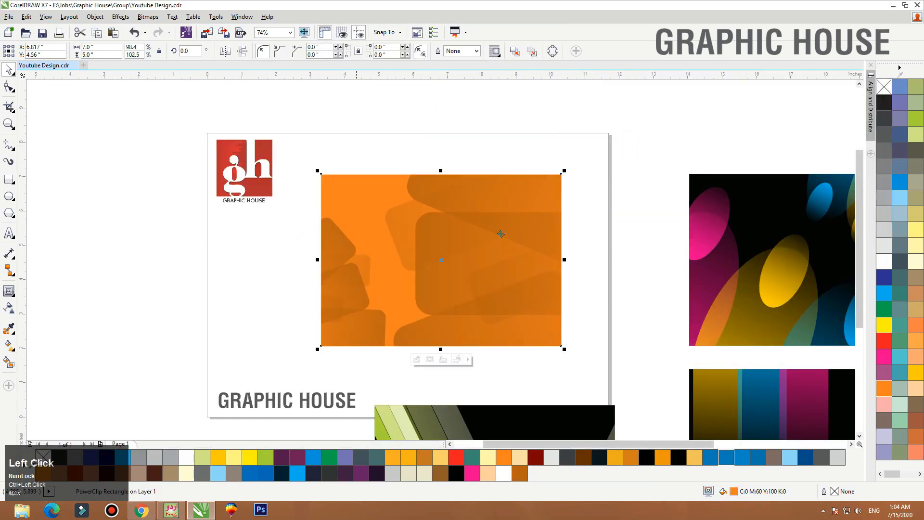
Refill the clipped rectangle groups with plain orange (C0 M60 Y100 K0) and finish editing the frame's contents.
{"action": "double_click", "coordinate": [467, 250]}
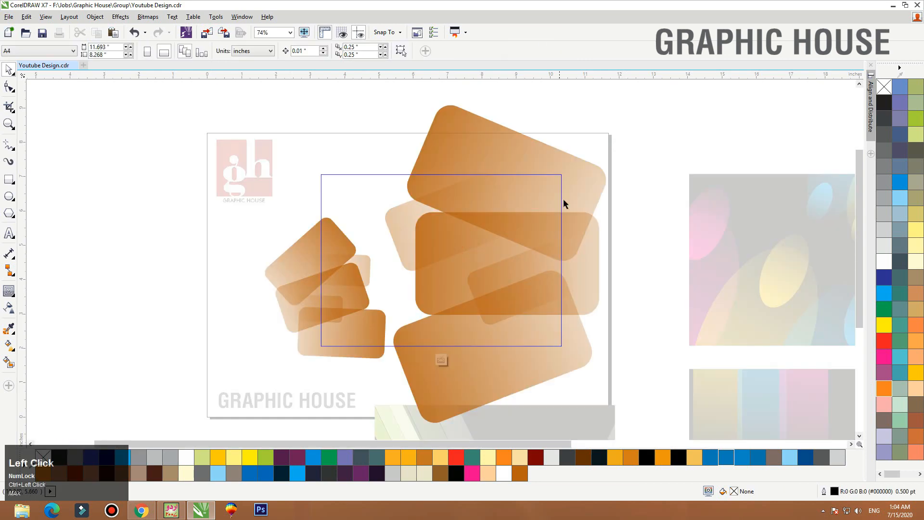
{"action": "left_click", "coordinate": [883, 390]}
{"action": "left_click", "coordinate": [656, 140], "text": "ctrl"}
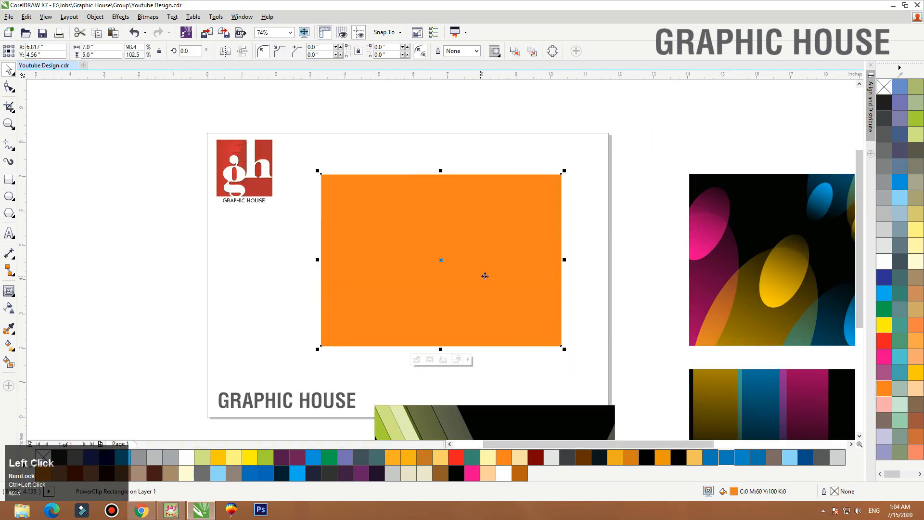
Fill the frame with yellow (C0 M20 Y100 K0) and move it slightly up and right on the page.
{"action": "left_click_drag", "start_coordinate": [499, 276], "coordinate": [493, 245]}
{"action": "left_click", "coordinate": [916, 374]}
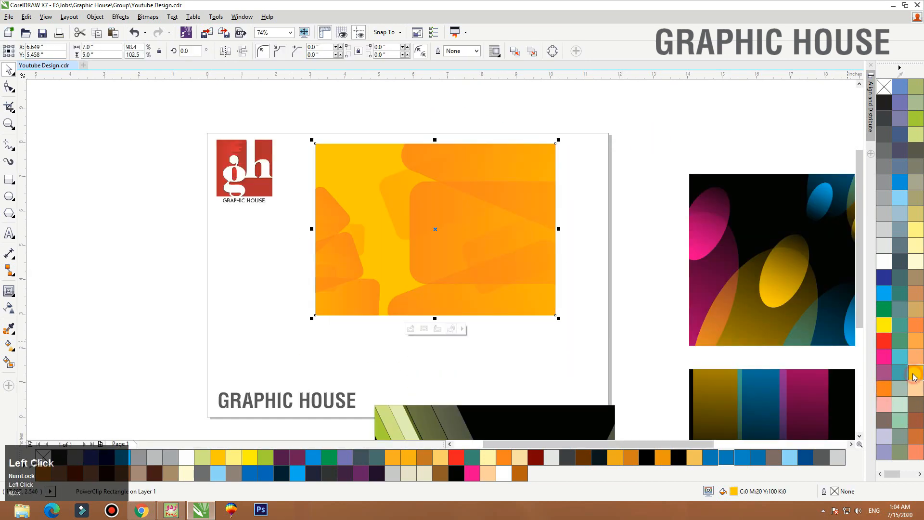
{"action": "left_click_drag", "start_coordinate": [541, 278], "coordinate": [556, 291]}
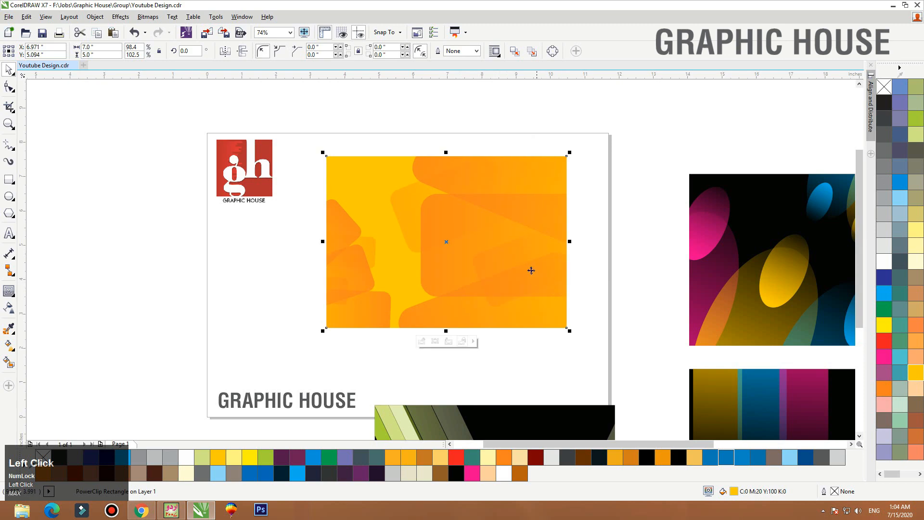
Place a copy of the yellow and orange design outside the page, above the crossed-strips design.
{"action": "key", "text": "F3"}
{"action": "left_click_drag", "start_coordinate": [360, 219], "coordinate": [666, 133]}
{"action": "right_click", "coordinate": [666, 133]}
Remove the PowerClip from the yellow frame on the page and discard its clipped rectangle groups.
{"action": "left_click", "coordinate": [385, 189]}
{"action": "right_click", "coordinate": [407, 192]}
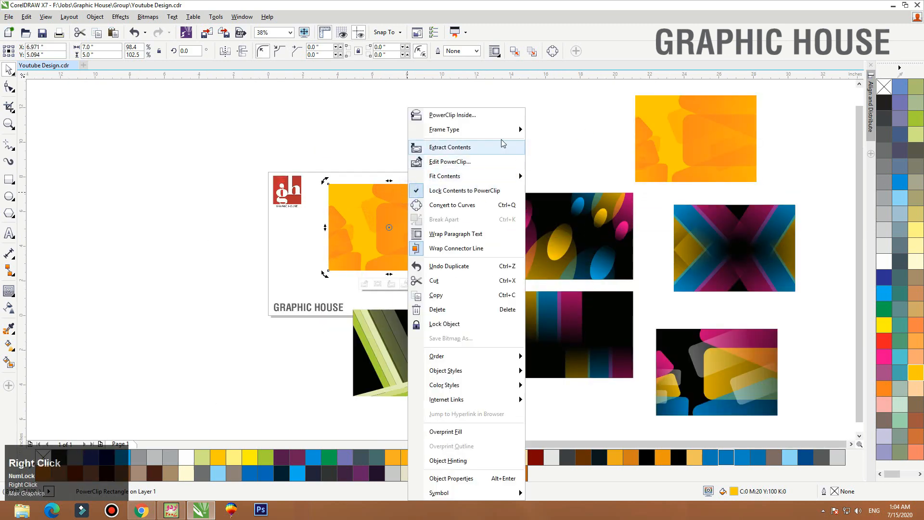
{"action": "mouse_move", "coordinate": [525, 130]}
{"action": "left_click", "coordinate": [540, 156]}
{"action": "left_click", "coordinate": [503, 157]}
Draw a circle about 6.04 inches across over the rectangle's left part, filled orange with no outline.
{"action": "key", "text": "F2"}
{"action": "left_click_drag", "start_coordinate": [538, 144], "coordinate": [258, 291]}
{"action": "left_click", "coordinate": [14, 197]}
{"action": "left_click_drag", "start_coordinate": [254, 107], "coordinate": [470, 323]}
{"action": "key", "text": "space"}
{"action": "left_click", "coordinate": [884, 388]}
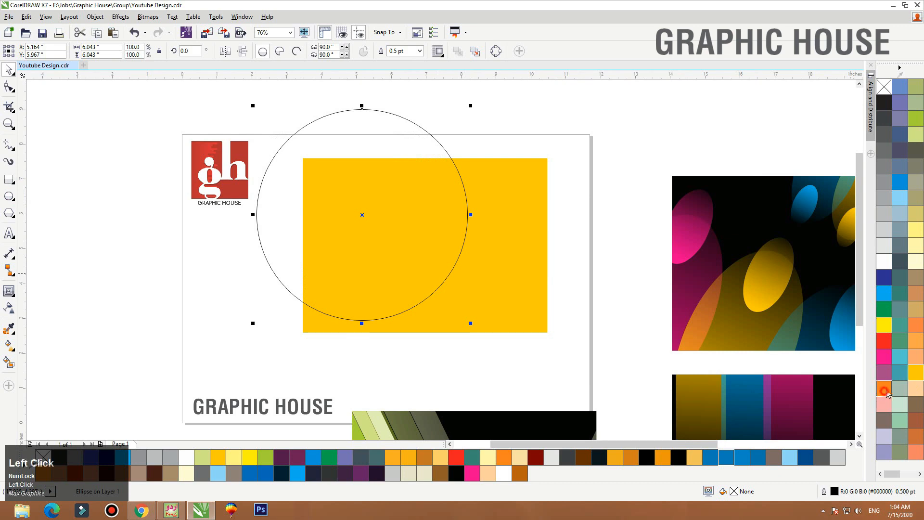
{"action": "right_click", "coordinate": [884, 87]}
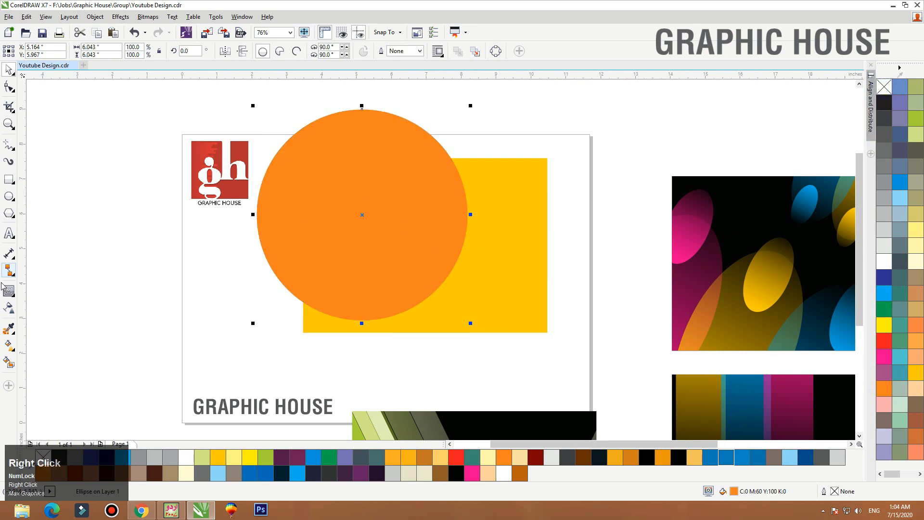
Apply a linear transparency to the circle so it fades out from lower right to upper left.
{"action": "left_click", "coordinate": [10, 309]}
{"action": "left_click_drag", "start_coordinate": [497, 302], "coordinate": [345, 154]}
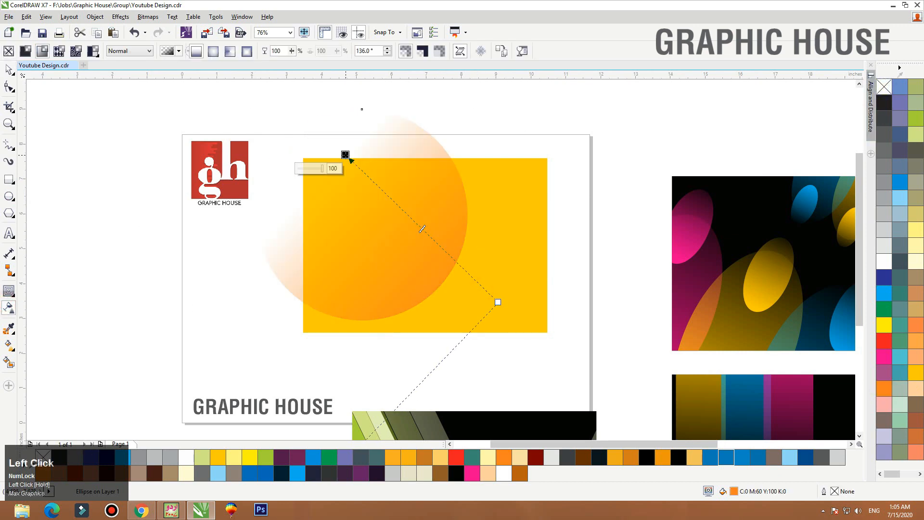
{"action": "key", "text": "space"}
Add two smaller copies of the transparent circle, about 2.51 and 1.48 inches across, along its right edge.
{"action": "right_click", "coordinate": [446, 117]}
{"action": "left_click_drag", "start_coordinate": [471, 106], "coordinate": [408, 169]}
{"action": "left_click_drag", "start_coordinate": [383, 215], "coordinate": [485, 219]}
{"action": "left_click_drag", "start_coordinate": [474, 232], "coordinate": [411, 321]}
{"action": "right_click", "coordinate": [411, 321]}
{"action": "left_click_drag", "start_coordinate": [454, 244], "coordinate": [428, 265]}
{"action": "left_click_drag", "start_coordinate": [426, 299], "coordinate": [457, 296]}
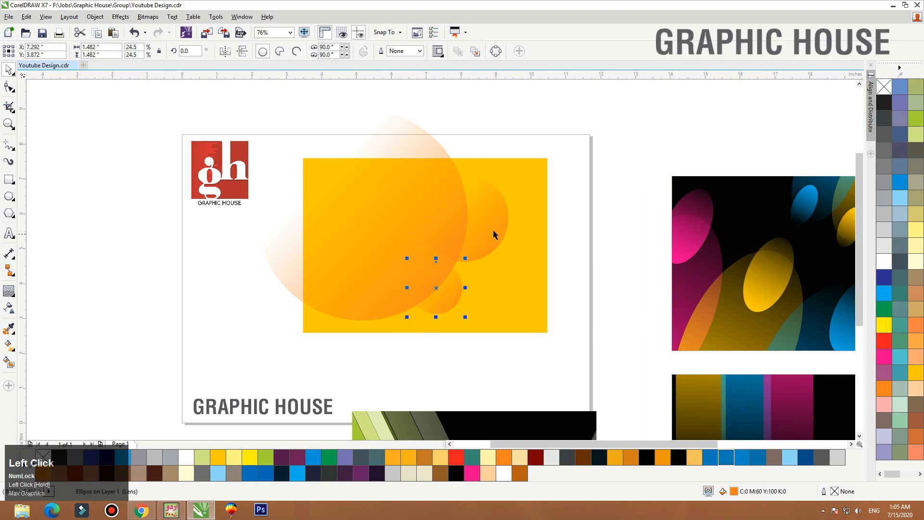
{"action": "left_click_drag", "start_coordinate": [482, 214], "coordinate": [479, 215]}
Place two horizontally mirrored circle copies at the rectangle's lower right, the larger one about 3.09 inches across.
{"action": "left_click_drag", "start_coordinate": [517, 321], "coordinate": [532, 322]}
{"action": "right_click", "coordinate": [532, 321]}
{"action": "left_click", "coordinate": [225, 51]}
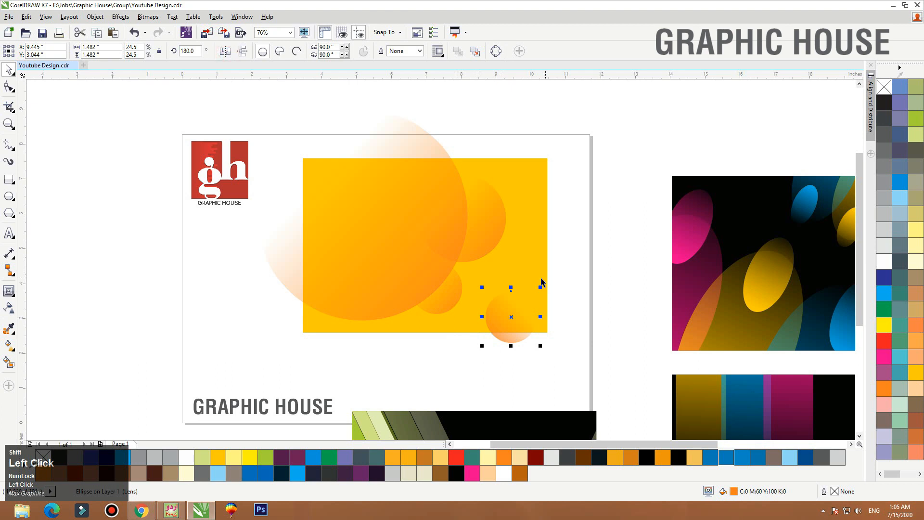
{"action": "left_click_drag", "start_coordinate": [542, 283], "coordinate": [571, 258]}
{"action": "left_click_drag", "start_coordinate": [567, 313], "coordinate": [537, 286]}
Fill the large circle at the rectangle's lower right and the 2.51 inch circle with white.
{"action": "left_click", "coordinate": [525, 336]}
{"action": "left_click", "coordinate": [885, 324]}
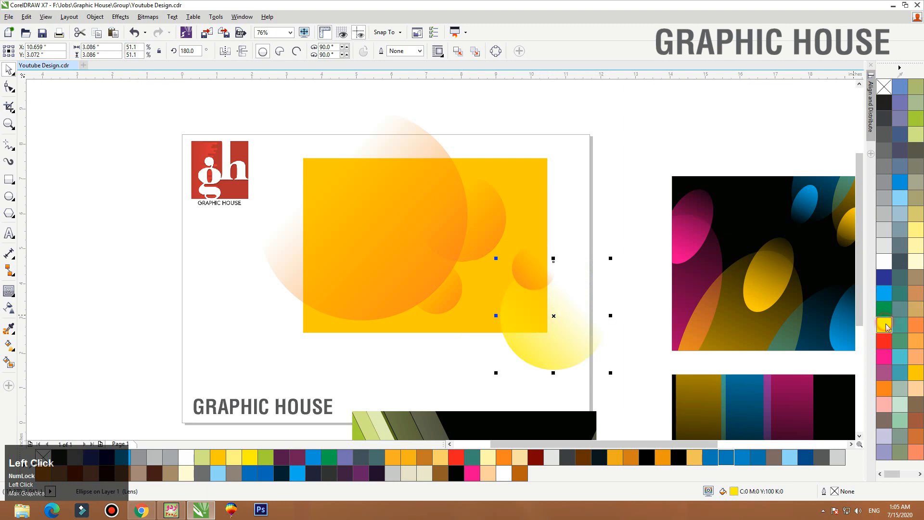
{"action": "left_click", "coordinate": [885, 264]}
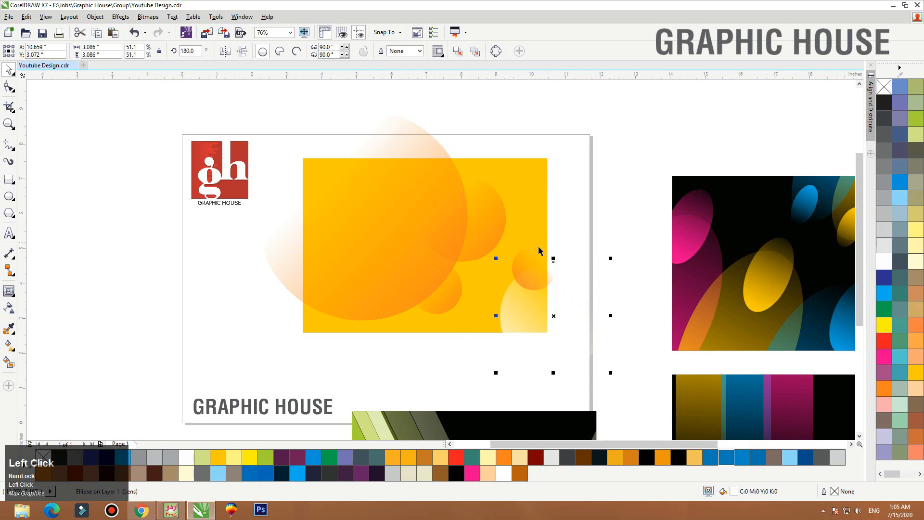
{"action": "left_click", "coordinate": [469, 288]}
{"action": "left_click", "coordinate": [474, 241]}
{"action": "left_click", "coordinate": [887, 259]}
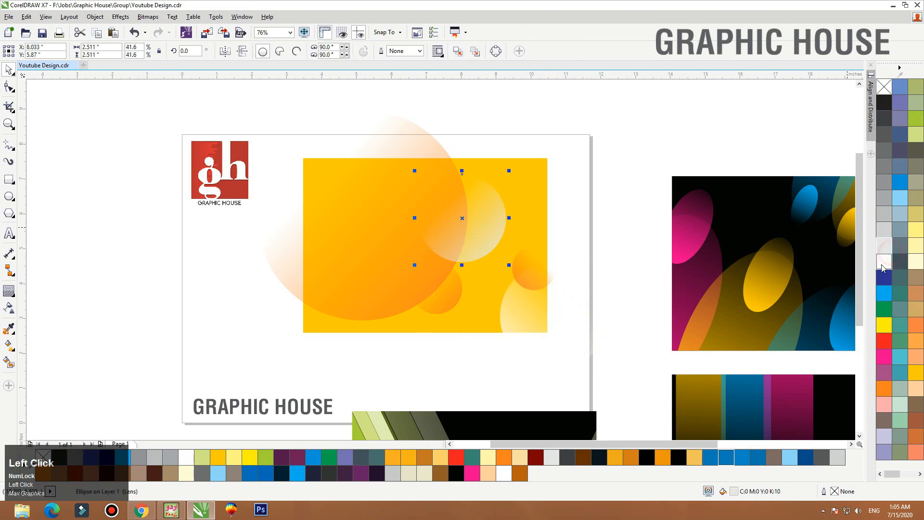
Add two small circle copies about 0.69 inches across beside the middle circles, and make the lower one white and horizontally mirrored.
{"action": "left_click", "coordinate": [635, 167]}
{"action": "left_click_drag", "start_coordinate": [538, 270], "coordinate": [461, 302]}
{"action": "right_click", "coordinate": [495, 251]}
{"action": "right_click", "coordinate": [461, 302]}
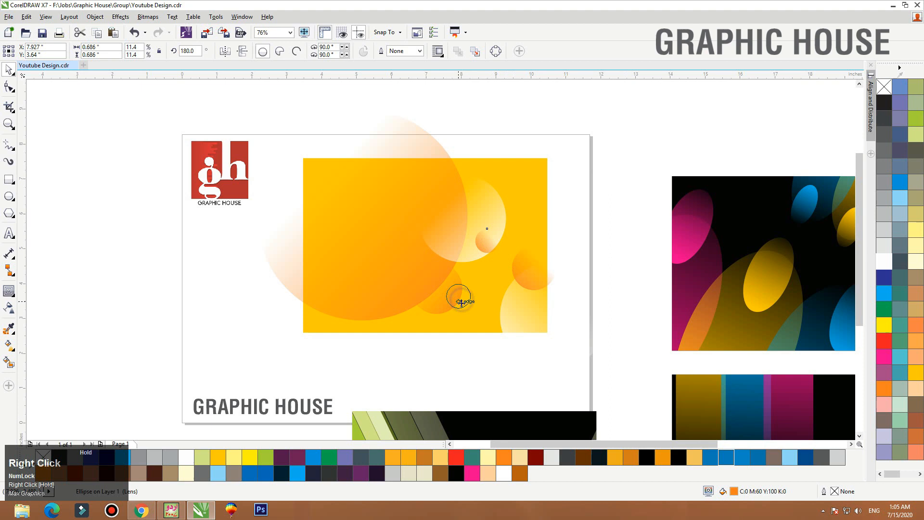
{"action": "left_click", "coordinate": [884, 259]}
{"action": "left_click", "coordinate": [228, 54]}
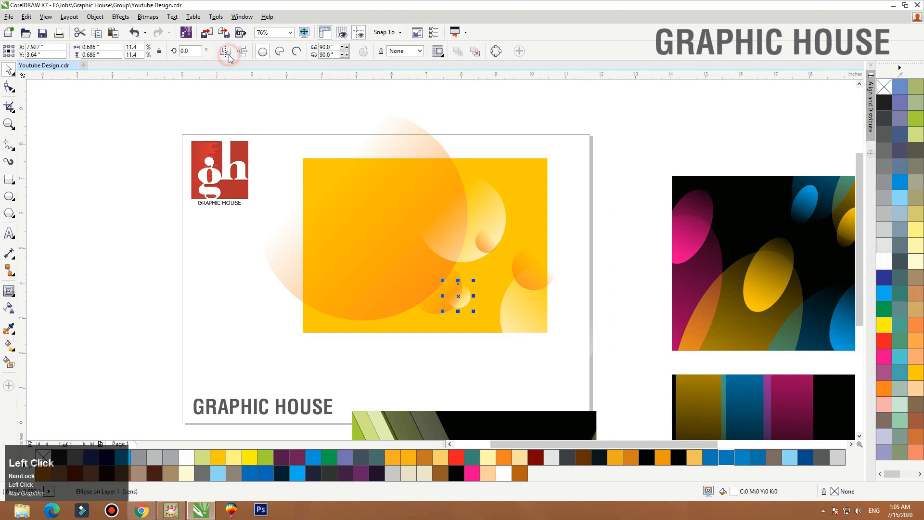
Select the large orange circle with the four circles around it and PowerClip them inside the yellow rectangle.
{"action": "left_click", "coordinate": [572, 152]}
{"action": "left_click", "coordinate": [470, 223]}
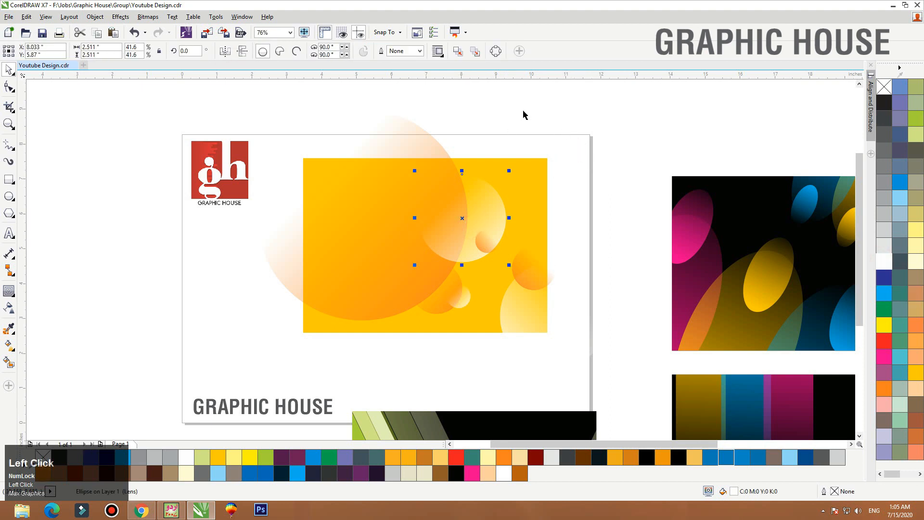
{"action": "left_click_drag", "start_coordinate": [516, 103], "coordinate": [120, 446]}
{"action": "right_click", "coordinate": [456, 214]}
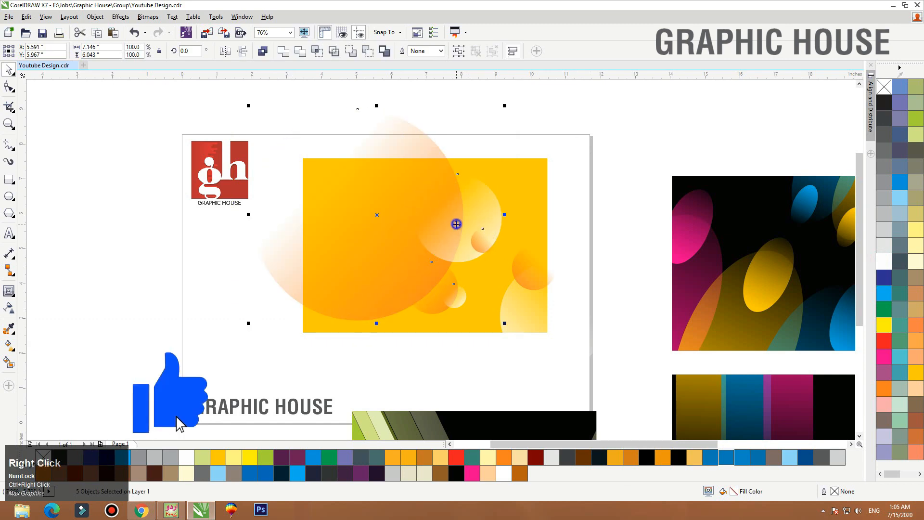
{"action": "left_click", "coordinate": [496, 217]}
{"action": "left_click", "coordinate": [523, 158]}
PowerClip the two remaining circles at the lower right inside the yellow rectangle.
{"action": "left_click_drag", "start_coordinate": [495, 381], "coordinate": [645, 166]}
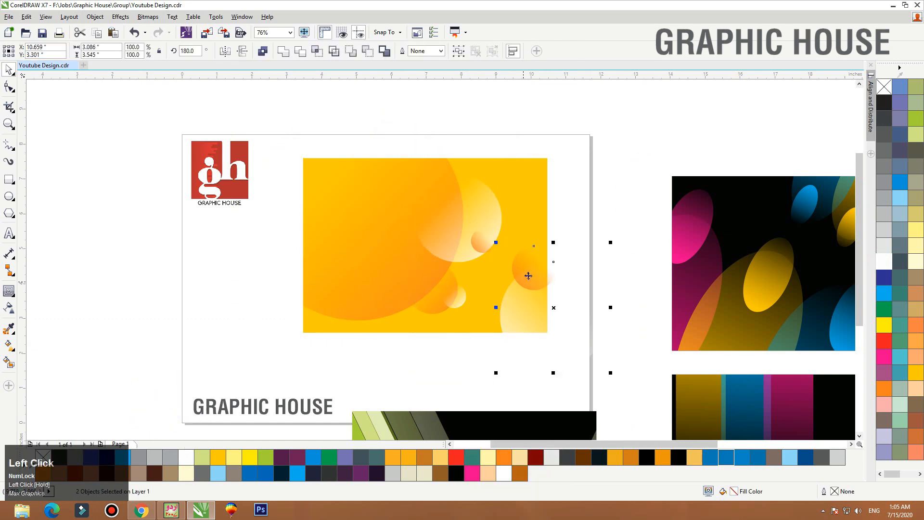
{"action": "right_click", "coordinate": [525, 270]}
{"action": "left_click", "coordinate": [561, 225]}
{"action": "left_click", "coordinate": [547, 208]}
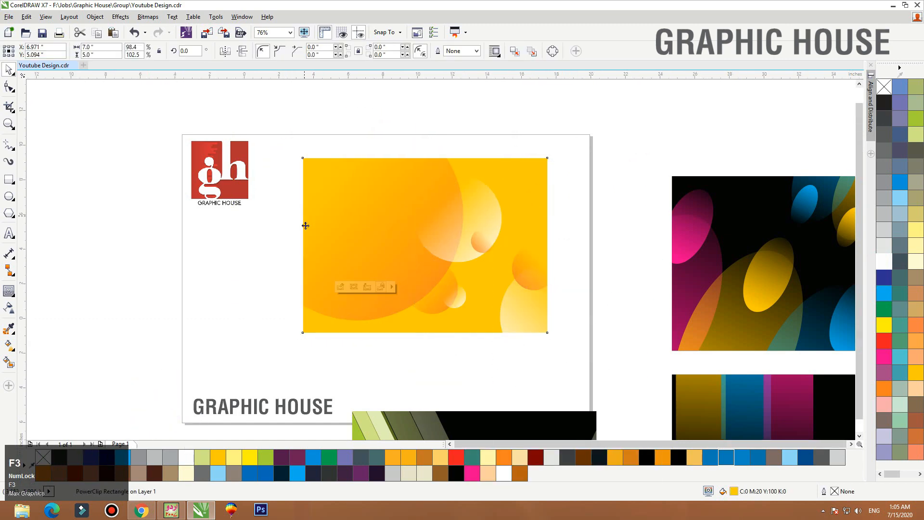
Place a copy of the circle design above the ellipse design, and remove the original's PowerClip with its contents.
{"action": "key", "text": "F4"}
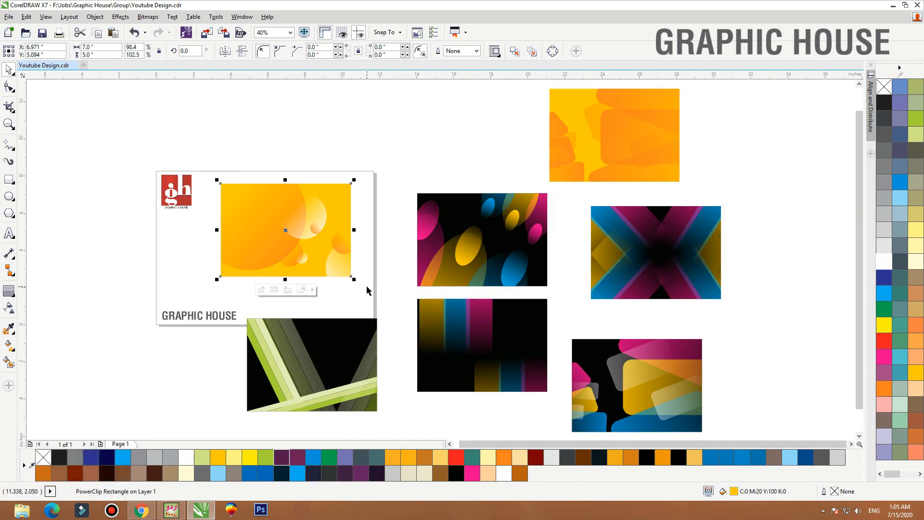
{"action": "left_click_drag", "start_coordinate": [315, 247], "coordinate": [495, 146]}
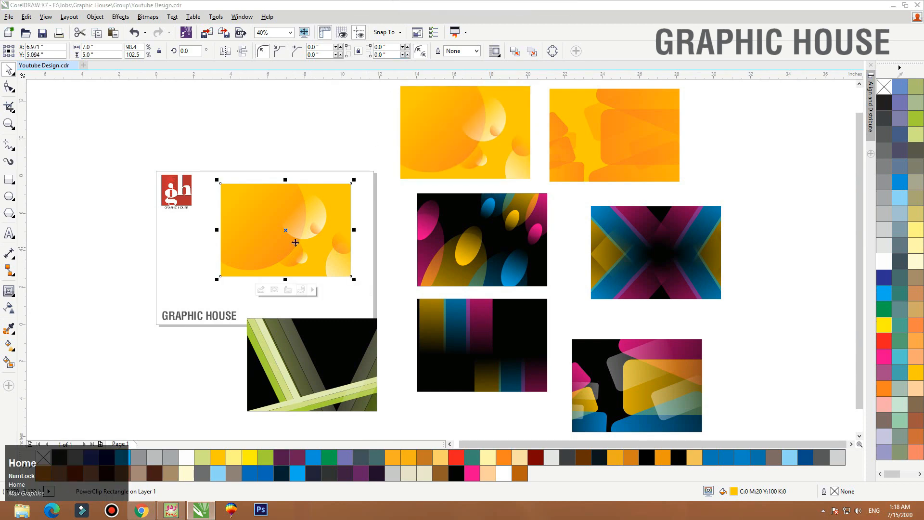
{"action": "right_click", "coordinate": [298, 197]}
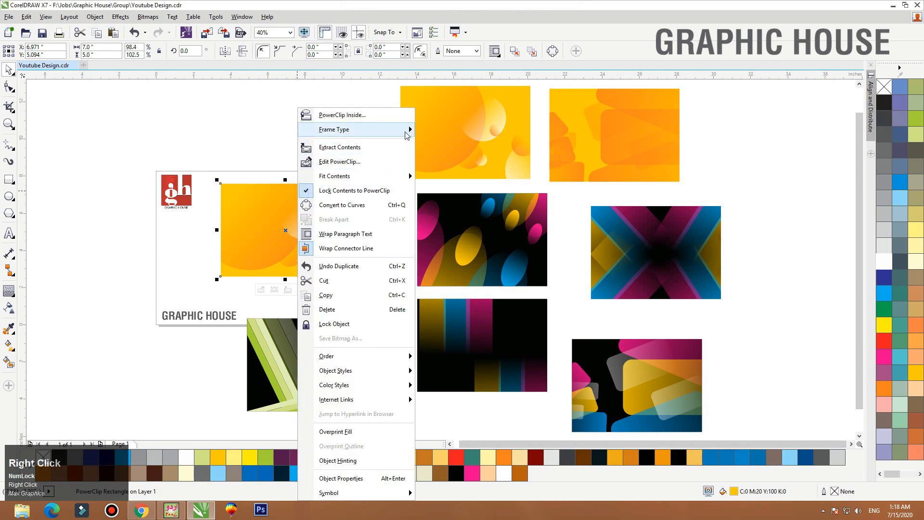
{"action": "mouse_move", "coordinate": [407, 131]}
{"action": "left_click", "coordinate": [436, 161]}
Give the empty yellow rectangle an elliptical fountain fill with a bright yellow centre (C0 M0 Y100 K0).
{"action": "left_click_drag", "start_coordinate": [175, 310], "coordinate": [392, 161]}
{"action": "left_click", "coordinate": [372, 274]}
{"action": "key", "text": "g"}
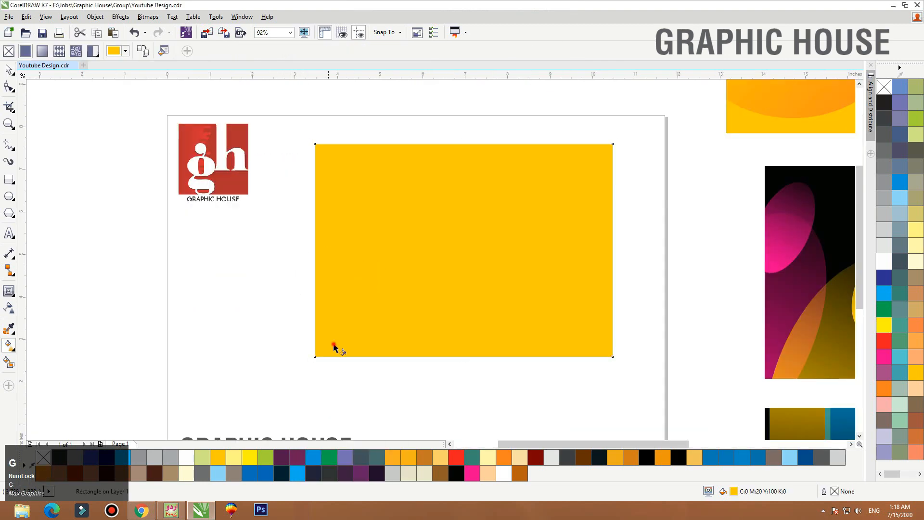
{"action": "left_click_drag", "start_coordinate": [333, 343], "coordinate": [624, 207]}
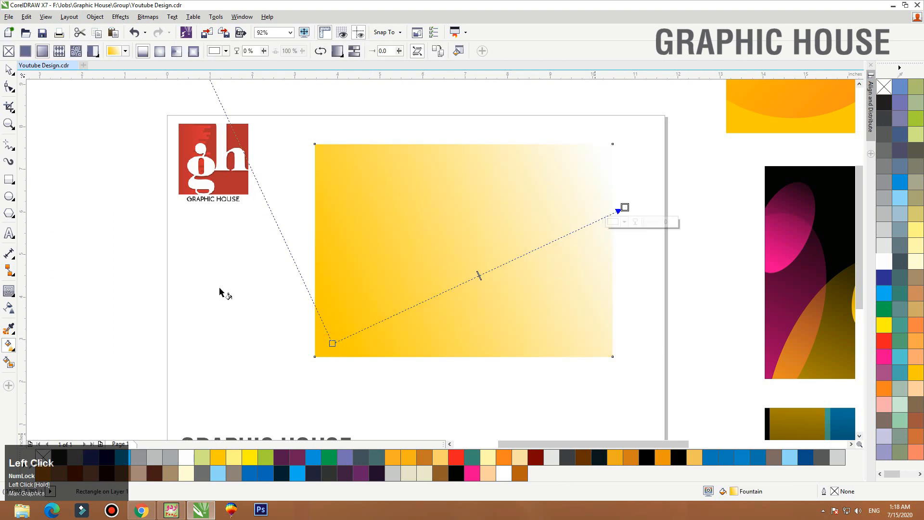
{"action": "left_click", "coordinate": [176, 50]}
{"action": "left_click", "coordinate": [159, 51]}
{"action": "left_click", "coordinate": [478, 275]}
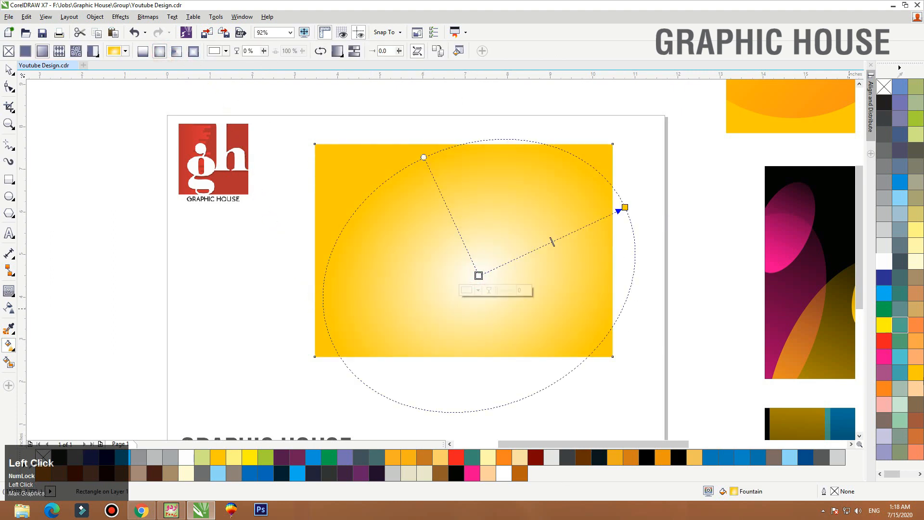
{"action": "left_click", "coordinate": [884, 331]}
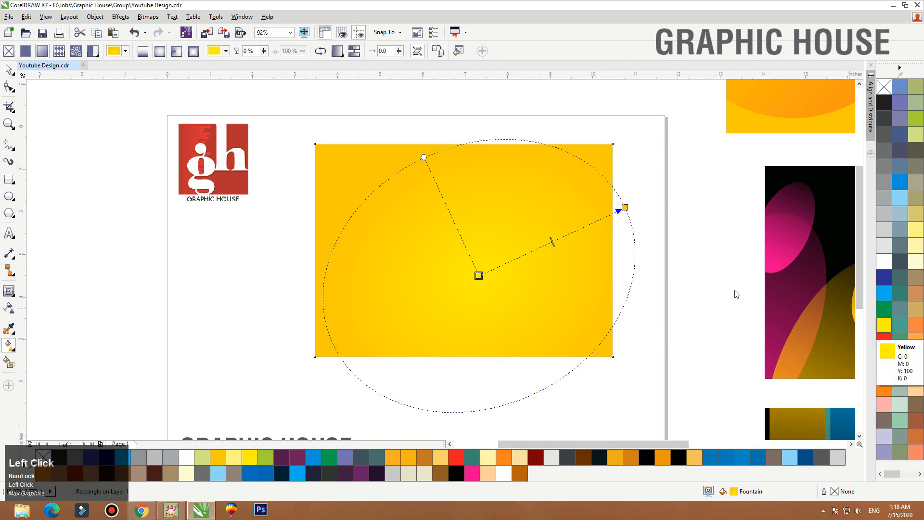
Change the centre of the background's elliptical fountain fill to pale yellow and shrink its gradient ellipse slightly.
{"action": "left_click", "coordinate": [909, 241]}
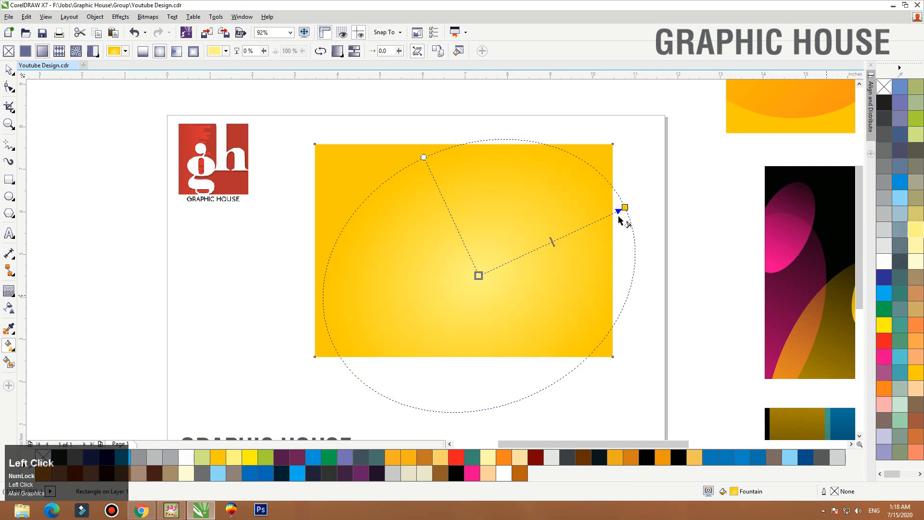
{"action": "left_click_drag", "start_coordinate": [625, 207], "coordinate": [607, 220]}
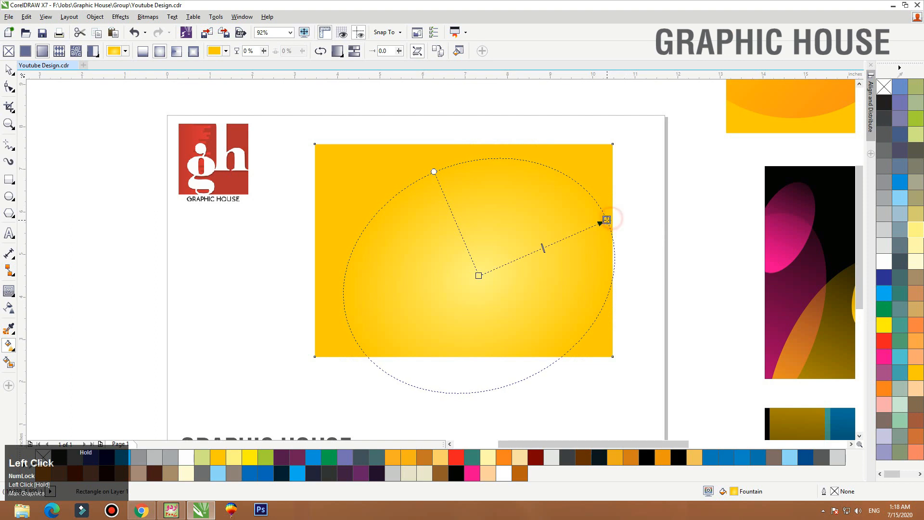
{"action": "left_click", "coordinate": [7, 72]}
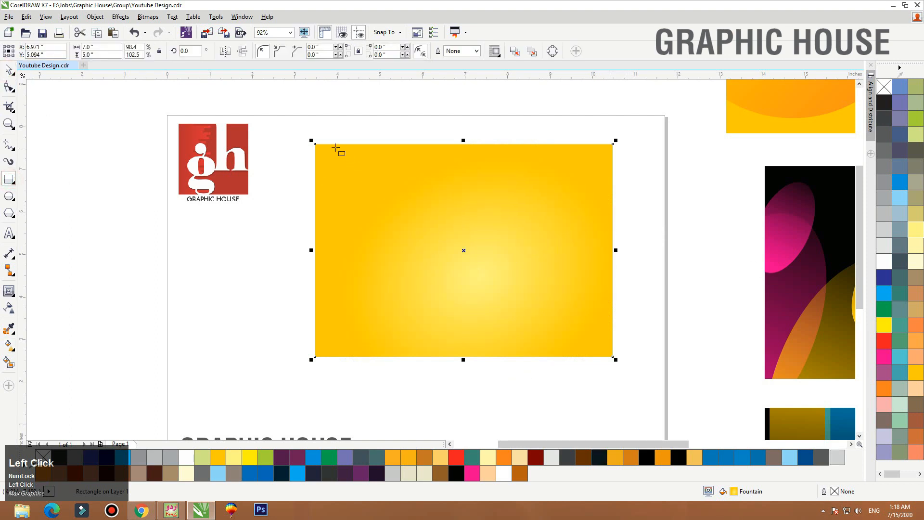
Draw a vertical strip about 0.9 by 5 inches near the yellow rectangle's left edge and convert it to curves.
{"action": "left_click_drag", "start_coordinate": [336, 144], "coordinate": [375, 360]}
{"action": "key", "text": "space"}
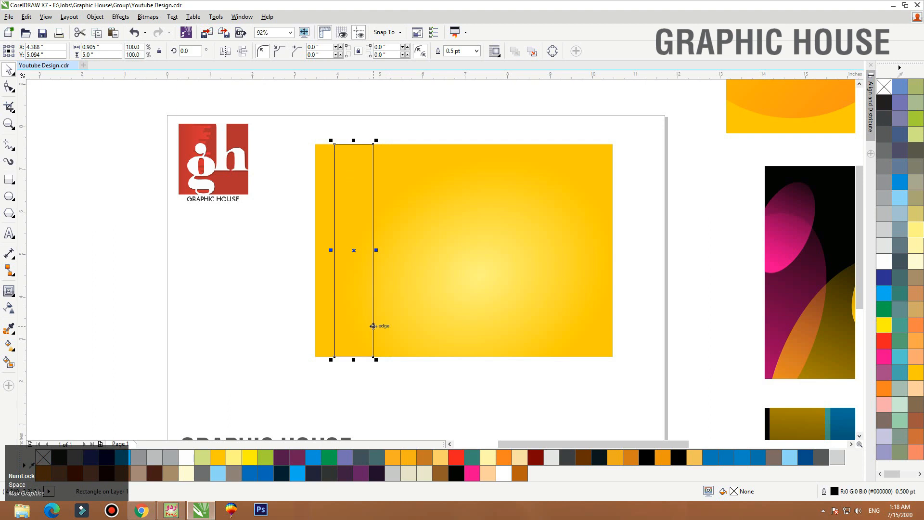
{"action": "key", "text": "ctrl+q"}
Convert the strip's nodes to curve segments, move its lower-left node inward, and bow both long sides to the right.
{"action": "left_click", "coordinate": [9, 89]}
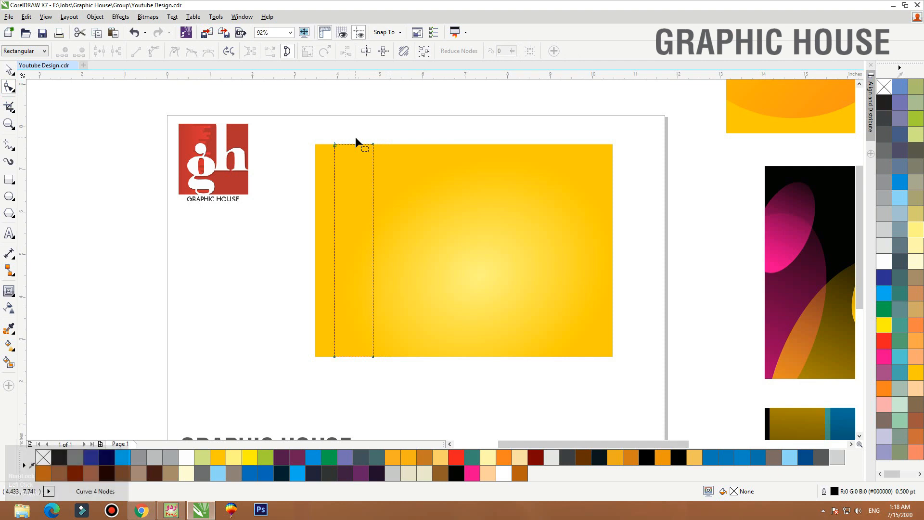
{"action": "left_click_drag", "start_coordinate": [423, 112], "coordinate": [303, 392]}
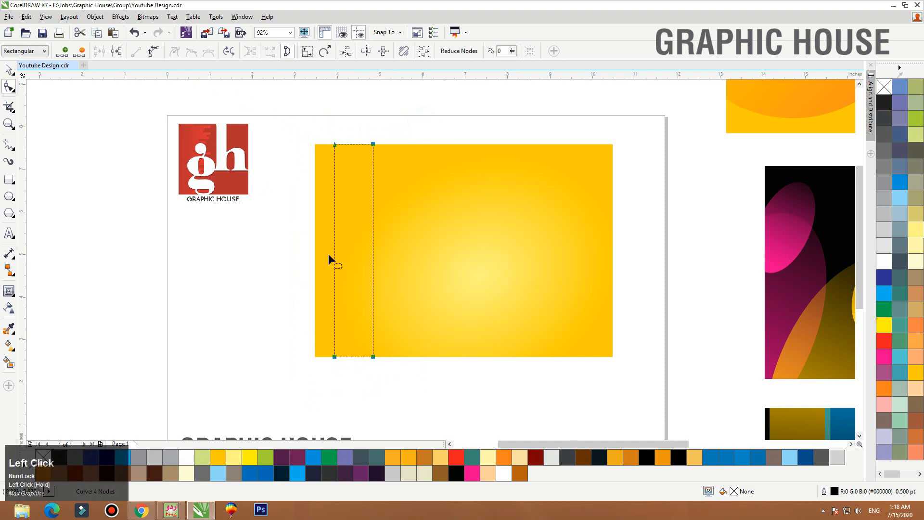
{"action": "left_click", "coordinate": [153, 52]}
{"action": "left_click_drag", "start_coordinate": [336, 354], "coordinate": [359, 360]}
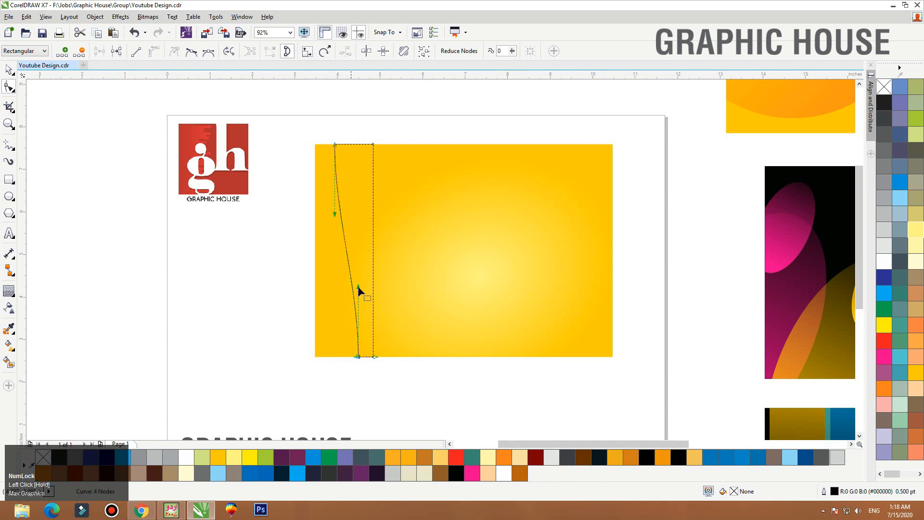
{"action": "left_click", "coordinate": [373, 276]}
{"action": "left_click_drag", "start_coordinate": [373, 275], "coordinate": [379, 274]}
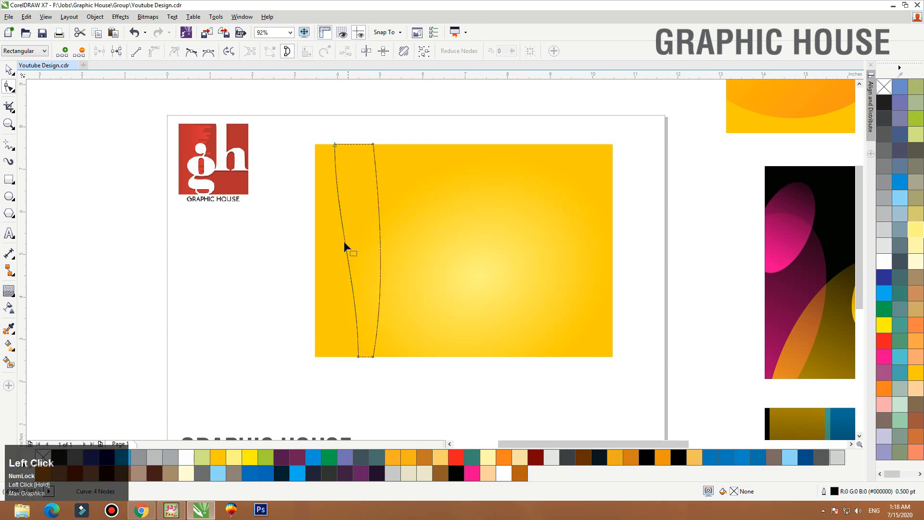
{"action": "left_click_drag", "start_coordinate": [345, 242], "coordinate": [356, 246]}
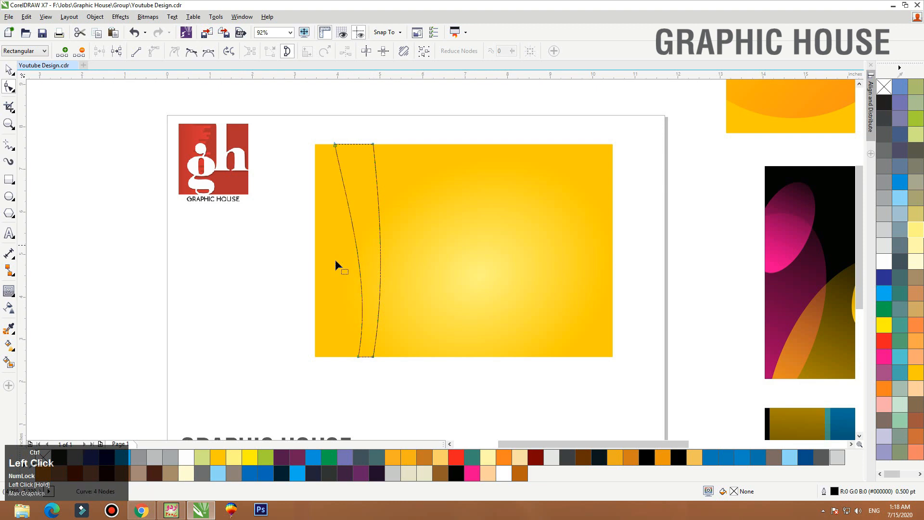
{"action": "key", "text": "space"}
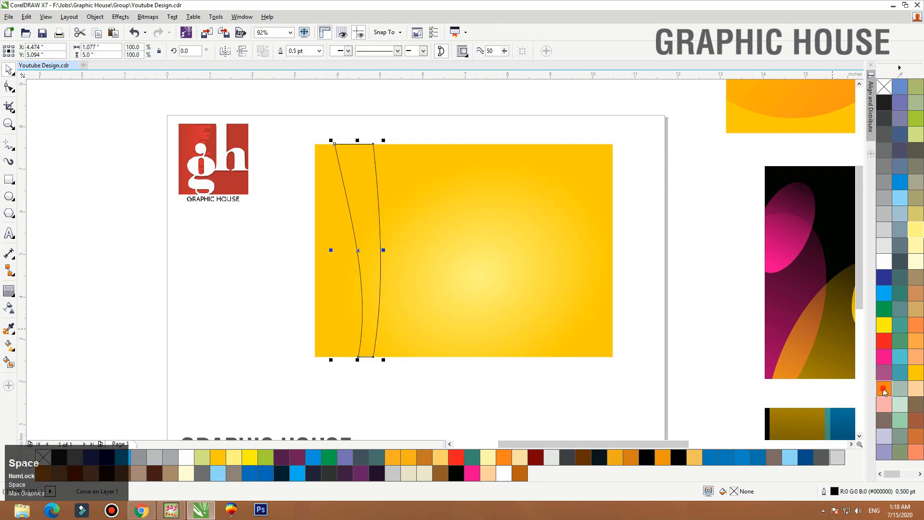
Fill the strip orange (C0 M60 Y100 K0) without an outline and apply a linear fountain transparency across it.
{"action": "left_click", "coordinate": [884, 389]}
{"action": "right_click", "coordinate": [883, 87]}
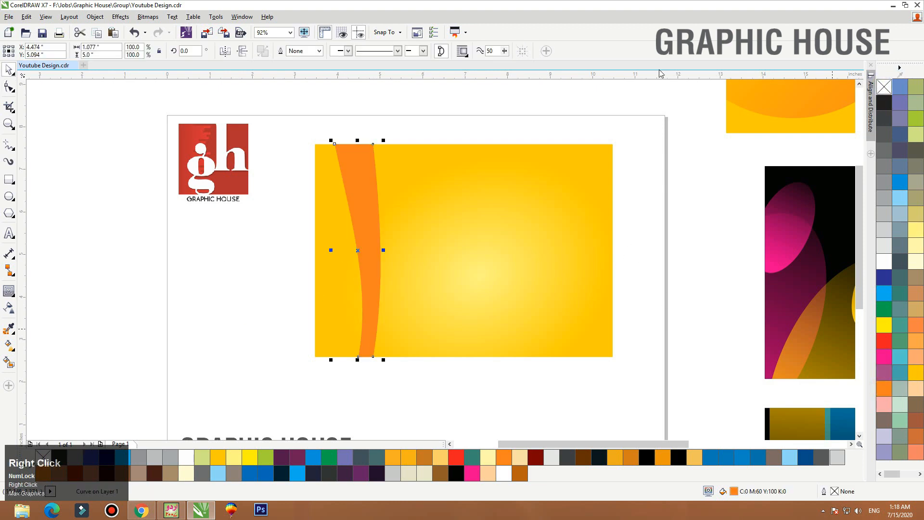
{"action": "left_click", "coordinate": [9, 308]}
{"action": "left_click_drag", "start_coordinate": [330, 240], "coordinate": [402, 239]}
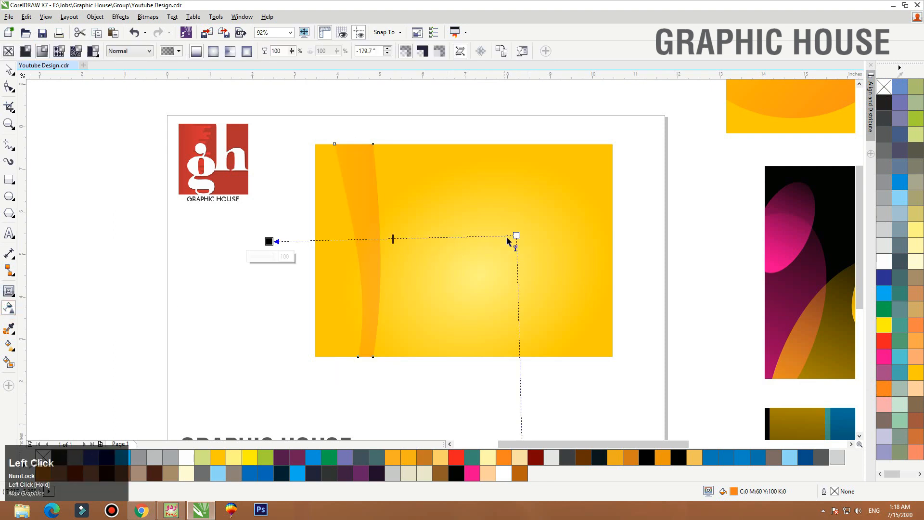
{"action": "left_click_drag", "start_coordinate": [508, 241], "coordinate": [428, 257]}
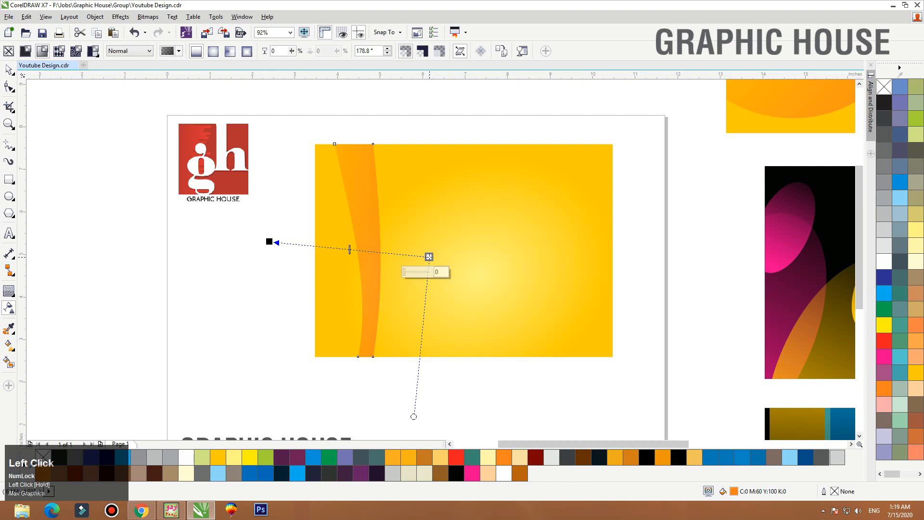
{"action": "left_click", "coordinate": [9, 70]}
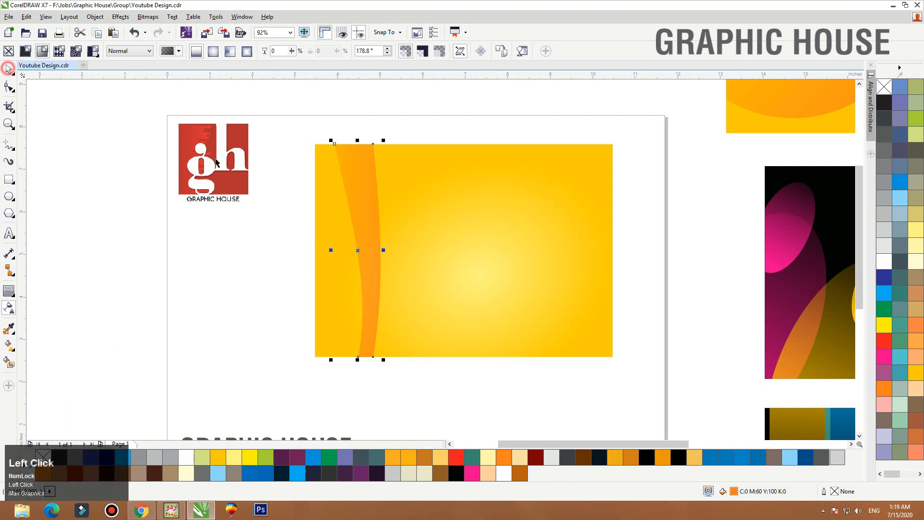
Refine the strip by moving its lower-left node slightly inward and bending its left side farther to the right.
{"action": "key", "text": "F10"}
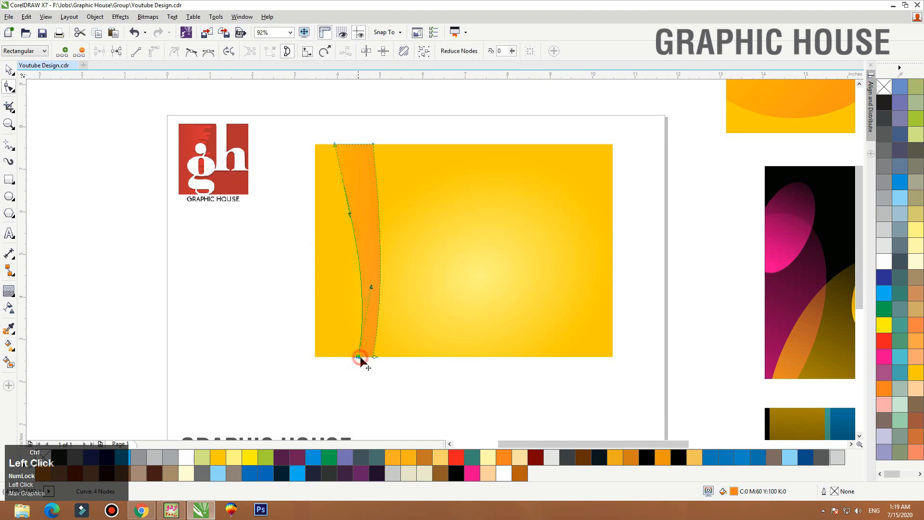
{"action": "left_click_drag", "start_coordinate": [360, 356], "coordinate": [363, 357]}
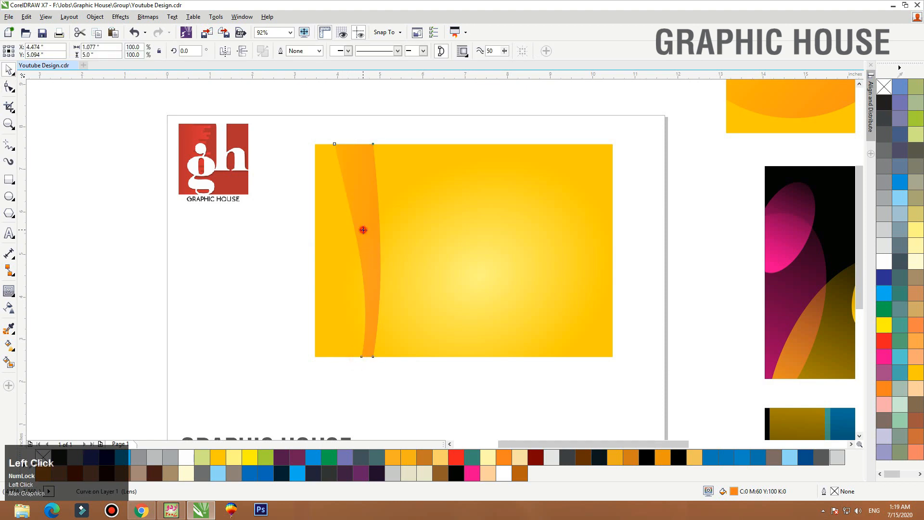
{"action": "left_click_drag", "start_coordinate": [347, 126], "coordinate": [308, 186]}
{"action": "left_click_drag", "start_coordinate": [348, 215], "coordinate": [366, 210]}
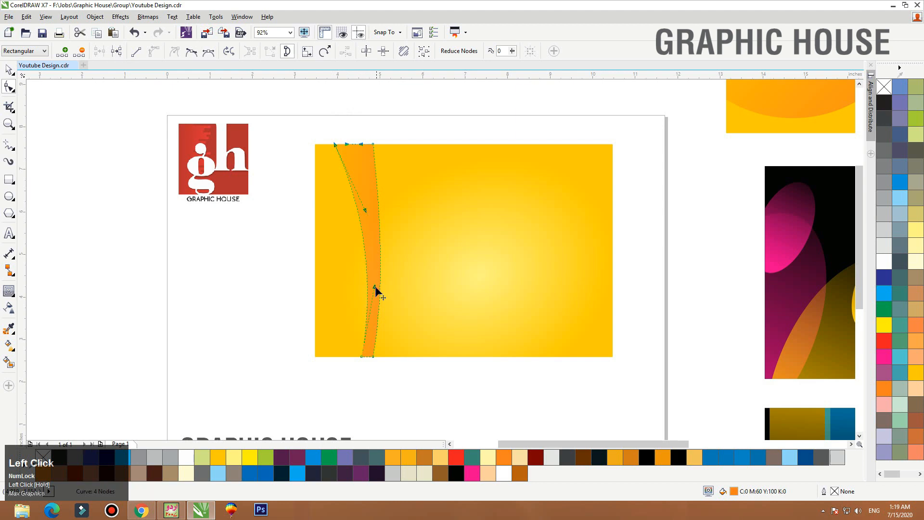
{"action": "left_click_drag", "start_coordinate": [375, 287], "coordinate": [383, 293]}
Copy the strip to the right, mirror the copy horizontally and vertically, and move it so it crosses the original.
{"action": "left_click_drag", "start_coordinate": [376, 241], "coordinate": [405, 233]}
{"action": "right_click", "coordinate": [404, 233]}
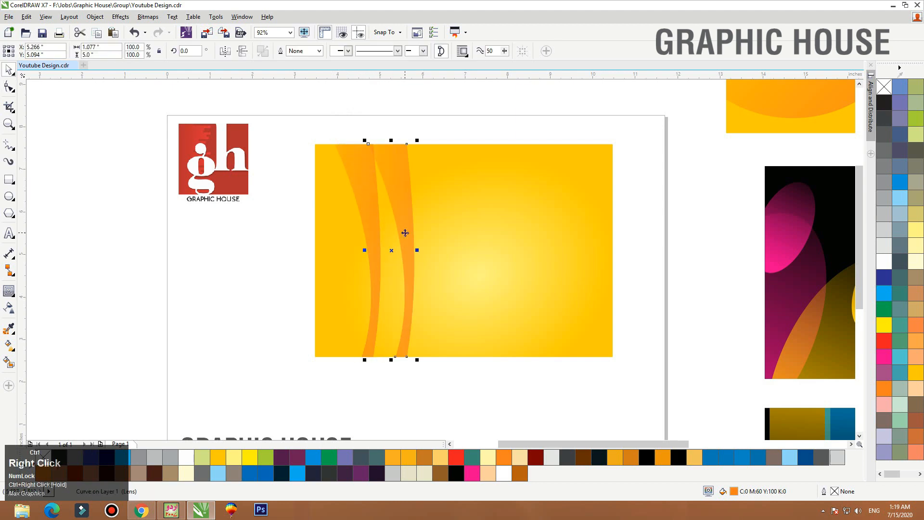
{"action": "left_click", "coordinate": [243, 52]}
{"action": "left_click", "coordinate": [224, 51]}
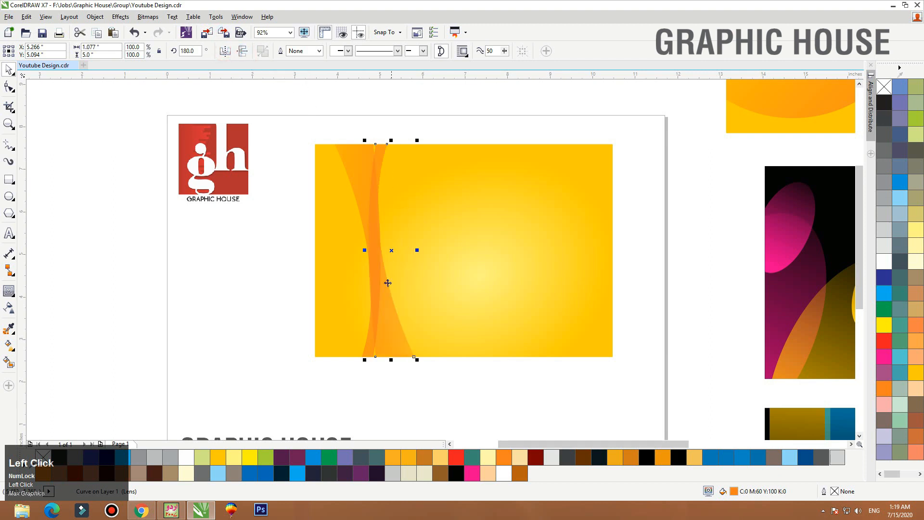
{"action": "left_click_drag", "start_coordinate": [383, 338], "coordinate": [361, 336]}
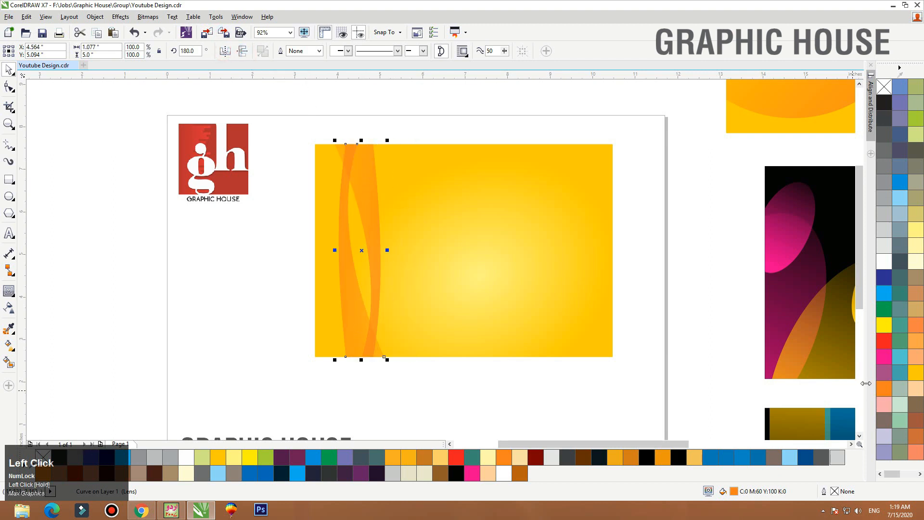
{"action": "left_click", "coordinate": [914, 376]}
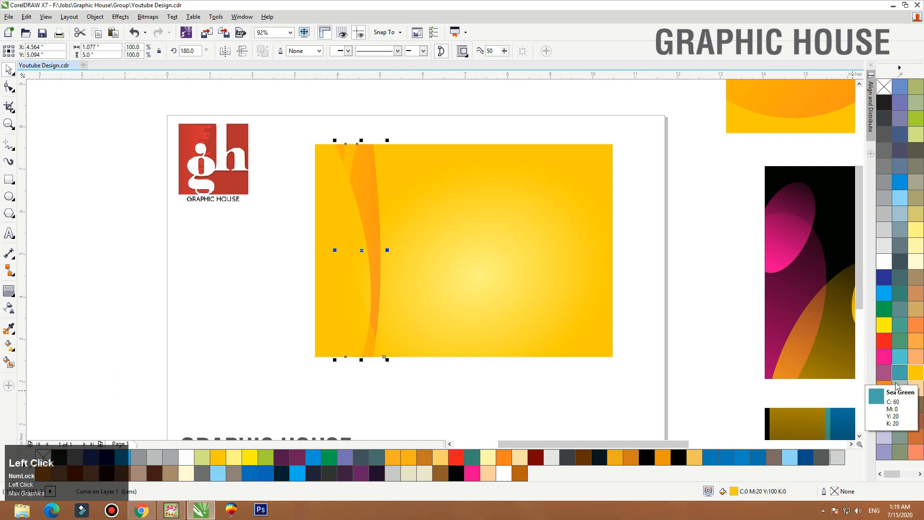
{"action": "left_click", "coordinate": [882, 386]}
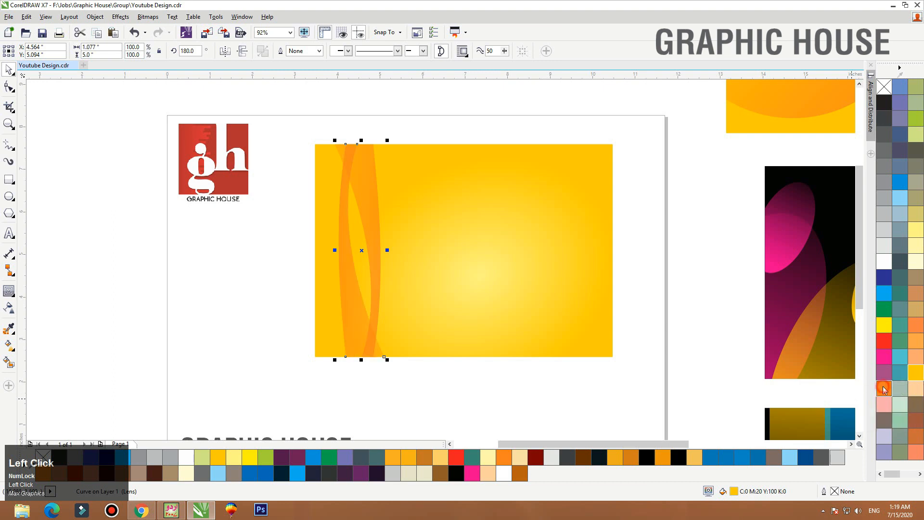
{"action": "left_click", "coordinate": [915, 375]}
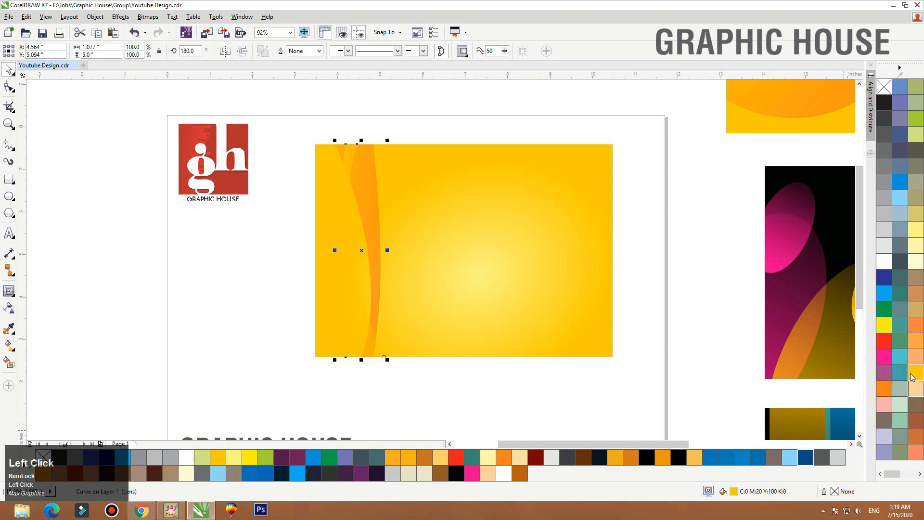
{"action": "left_click", "coordinate": [883, 388]}
Set the mirrored strip's fill to C0 M40 Y100 K0 and add that colour to the palette.
{"action": "double_click", "coordinate": [734, 491]}
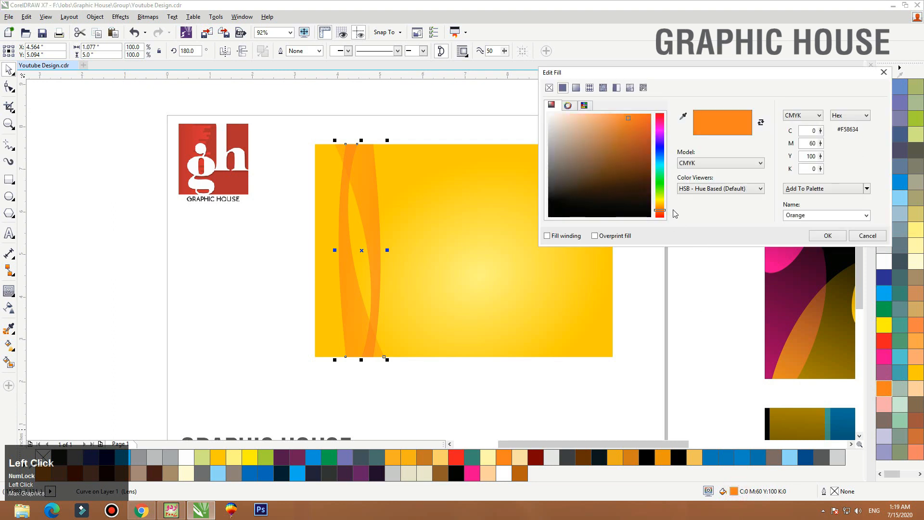
{"action": "double_click", "coordinate": [806, 143]}
{"action": "type", "text": "40"}
{"action": "key", "text": "Tab"}
{"action": "left_click", "coordinate": [824, 189]}
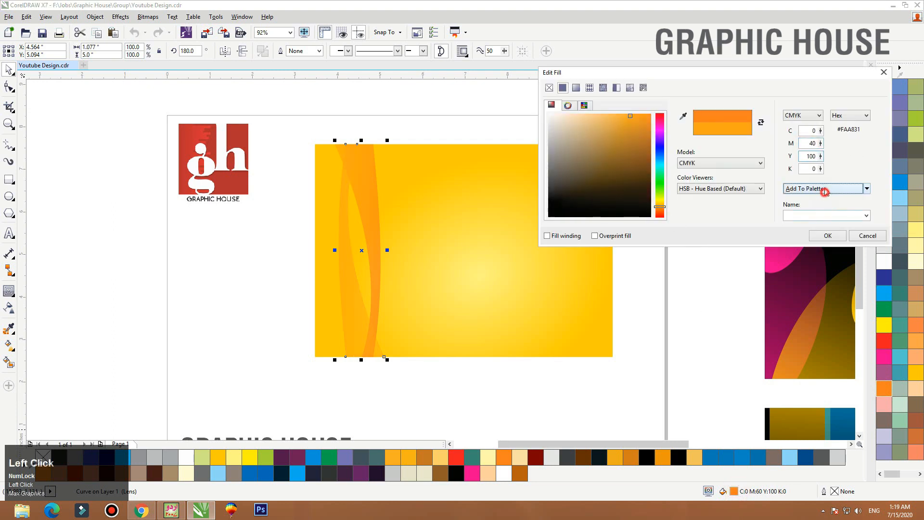
{"action": "left_click", "coordinate": [828, 235]}
Enlarge the mirrored strip proportionally to about 1.36 by 6.29 inches so it extends above the yellow rectangle.
{"action": "left_click", "coordinate": [350, 167]}
{"action": "left_click", "coordinate": [346, 170]}
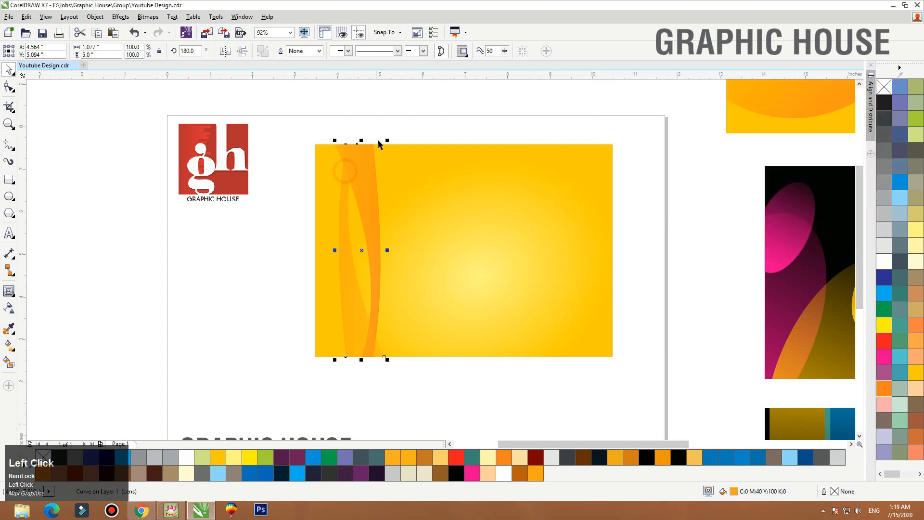
{"action": "left_click_drag", "start_coordinate": [423, 119], "coordinate": [467, 86]}
{"action": "left_click_drag", "start_coordinate": [350, 198], "coordinate": [352, 198]}
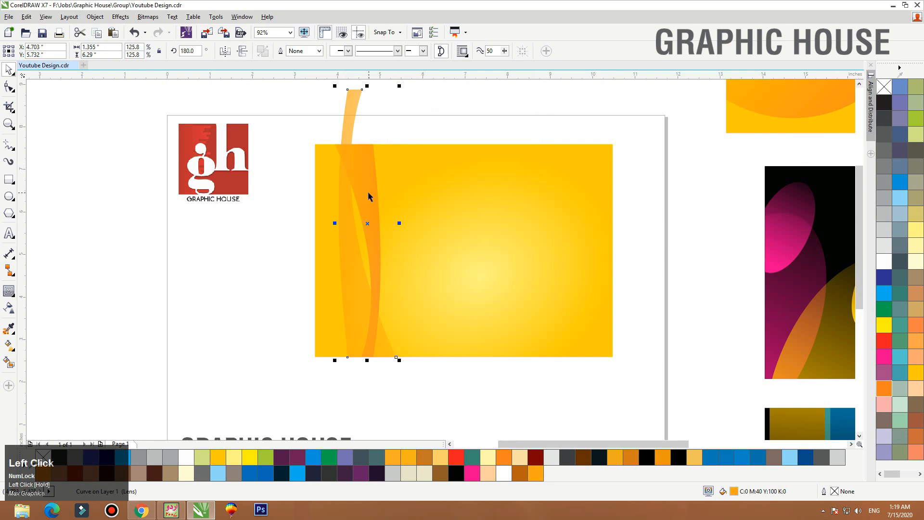
Place a copy of the enlarged strip slightly to its right, fill it yellow (C0 M0 Y100 K0), and keep it in front.
{"action": "mouse_move", "coordinate": [356, 299]}
{"action": "left_mouse_down"}
{"action": "mouse_move", "coordinate": [347, 303]}
{"action": "mouse_move", "coordinate": [371, 313]}
{"action": "left_mouse_up"}
{"action": "right_click", "coordinate": [350, 301], "text": "ctrl"}
{"action": "left_click", "coordinate": [885, 324]}
{"action": "key", "text": "ctrl+Page_Down"}
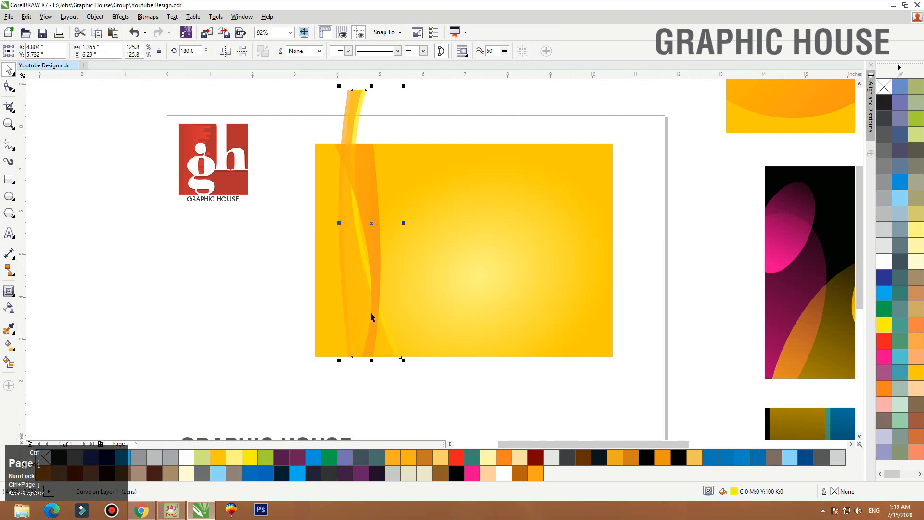
{"action": "key", "text": "ctrl+Page_Up"}
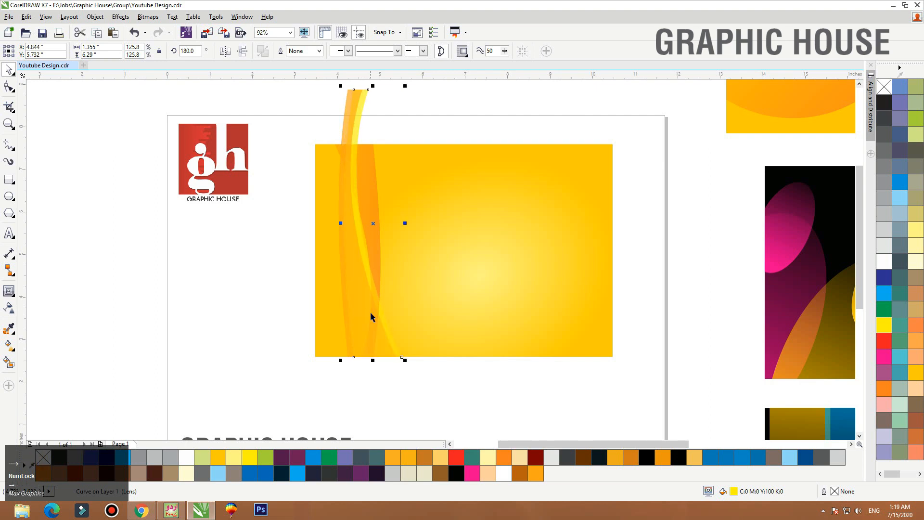
Shift the original orange strip slightly right and place a copy farther right with a deep yellow fill (C0 M20 Y100 K0).
{"action": "left_click", "coordinate": [370, 177]}
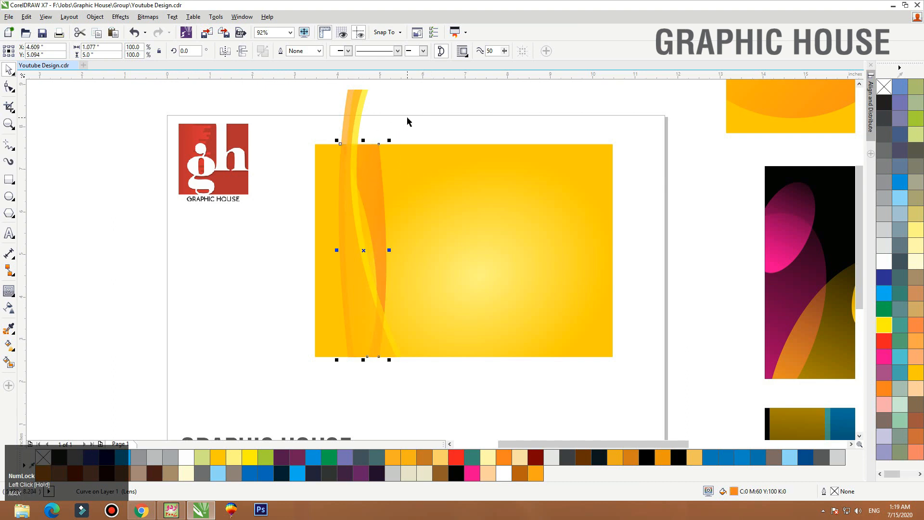
{"action": "left_click_drag", "start_coordinate": [361, 144], "coordinate": [390, 152]}
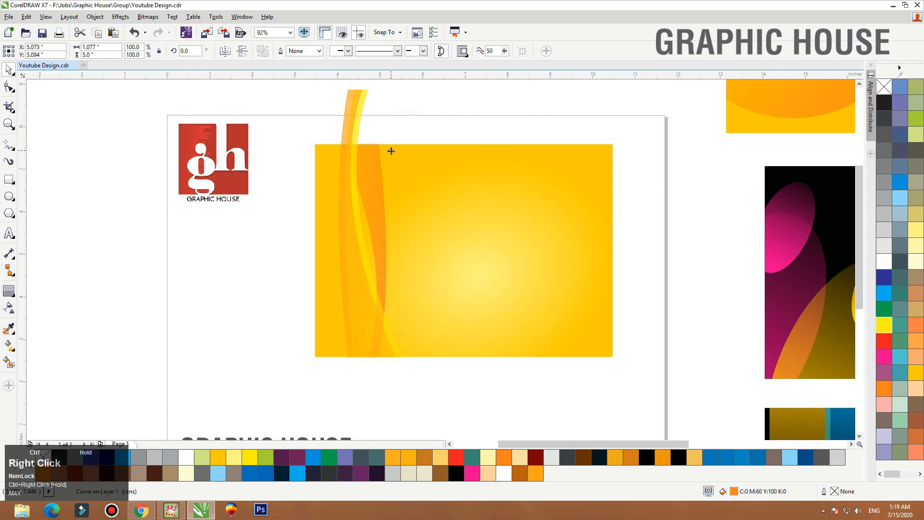
{"action": "left_click", "coordinate": [915, 378], "text": "ctrl"}
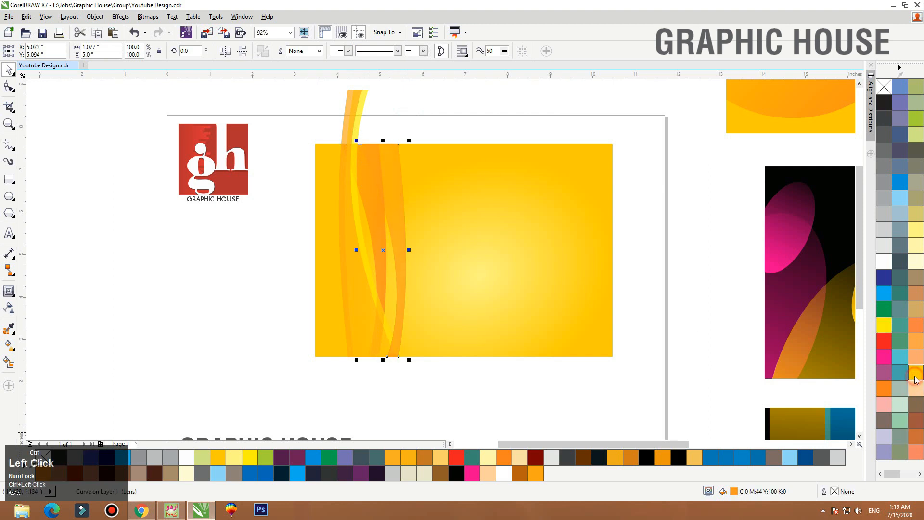
{"action": "left_click", "coordinate": [915, 378]}
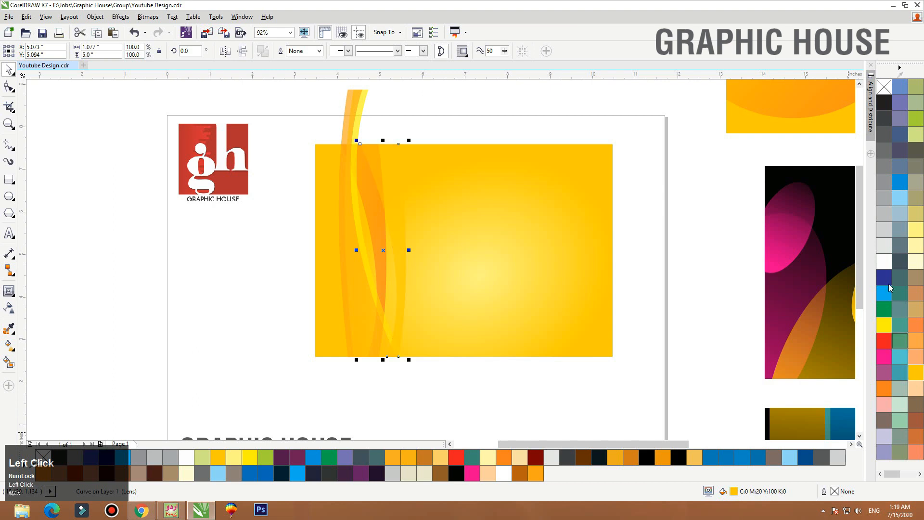
Set the fill of the rightmost deep yellow strip to C0 M30 Y100 K0 and add that colour to the palette.
{"action": "double_click", "coordinate": [733, 491]}
{"action": "double_click", "coordinate": [809, 143]}
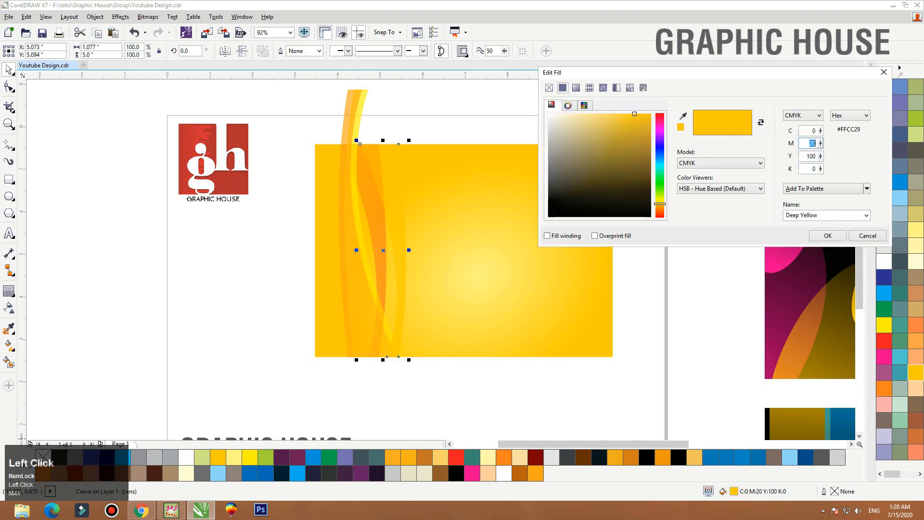
{"action": "type", "text": "10"}
{"action": "key", "text": "Tab"}
{"action": "double_click", "coordinate": [812, 143]}
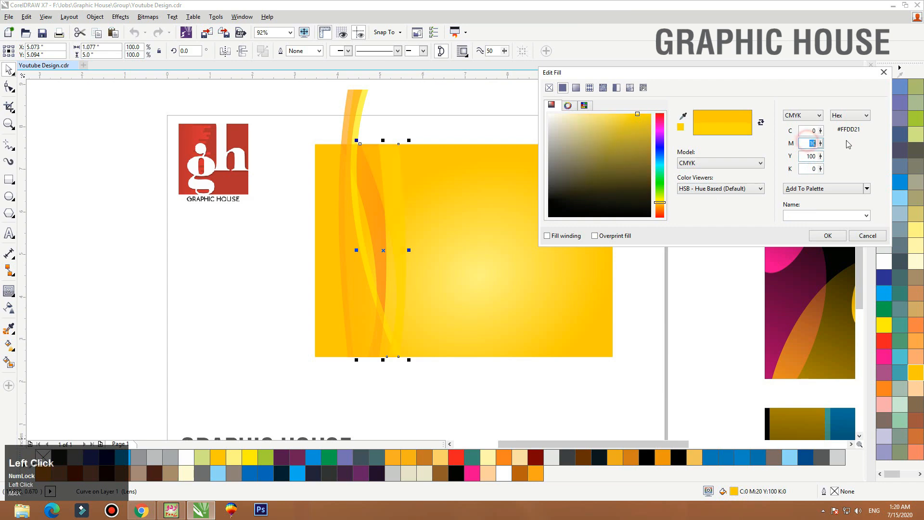
{"action": "type", "text": "30"}
{"action": "key", "text": "Tab"}
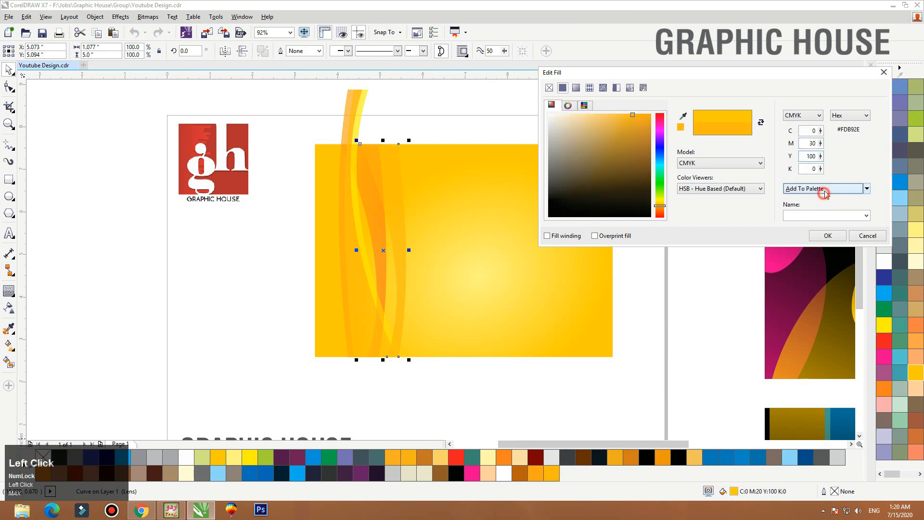
{"action": "left_click", "coordinate": [827, 235]}
Shift the recoloured strip about 0.13 inch left, closer to the other curved strips.
{"action": "left_click_drag", "start_coordinate": [389, 208], "coordinate": [393, 200]}
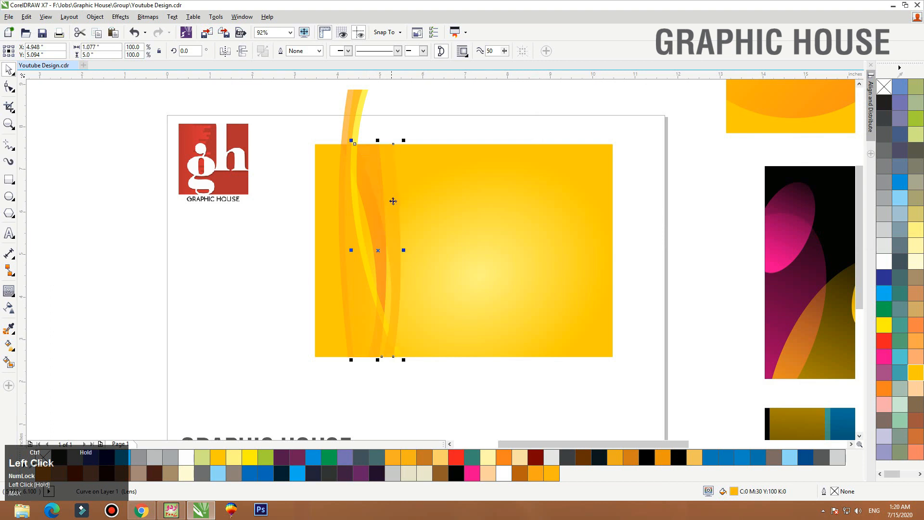
{"action": "mouse_move", "coordinate": [357, 291]}
{"action": "left_mouse_down"}
{"action": "mouse_move", "coordinate": [348, 292]}
{"action": "mouse_move", "coordinate": [358, 293]}
{"action": "left_mouse_up"}
{"action": "left_click", "coordinate": [423, 110]}
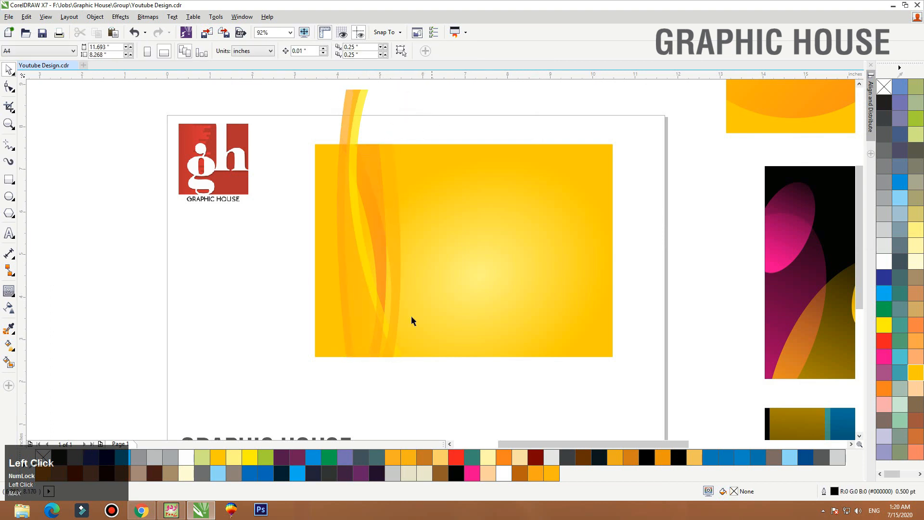
PowerClip the four curved strips inside the yellow rectangle and open the clipped contents for editing.
{"action": "scroll", "coordinate": [351, 144], "scroll_direction": "up", "scroll_amount": 1}
{"action": "left_click", "coordinate": [350, 117]}
{"action": "right_click", "coordinate": [351, 119]}
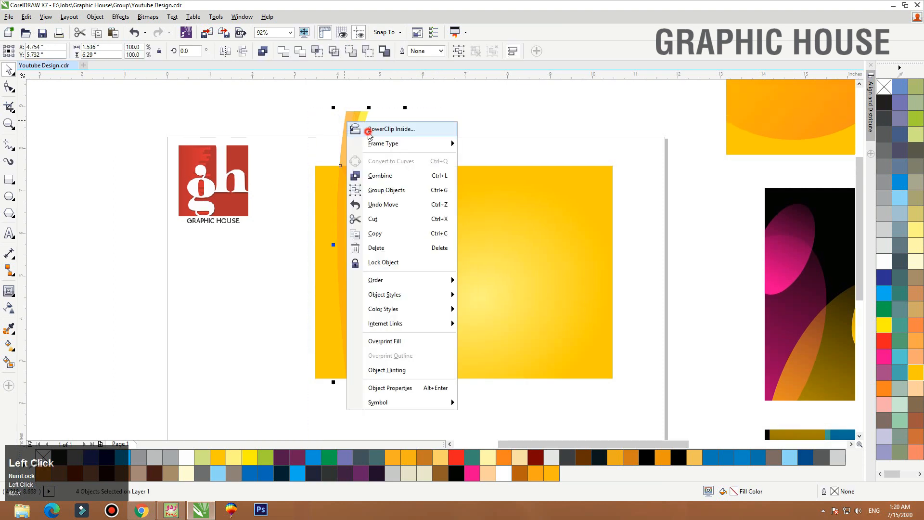
{"action": "left_click", "coordinate": [380, 127]}
{"action": "left_click", "coordinate": [423, 183]}
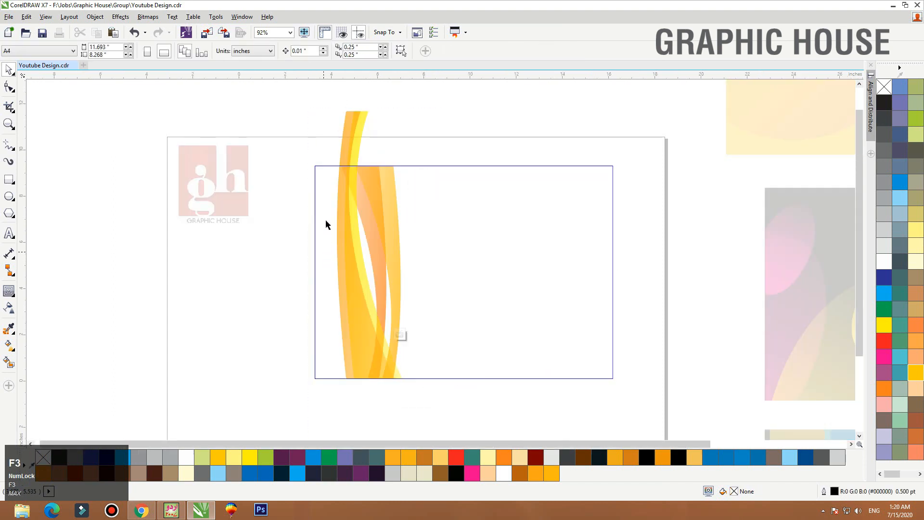
Place a copy of the two tall overlapping orange and yellow strips near the frame's middle and group the copies.
{"action": "key", "text": "F3"}
{"action": "left_click_drag", "start_coordinate": [326, 147], "coordinate": [348, 184]}
{"action": "left_click_drag", "start_coordinate": [343, 181], "coordinate": [399, 194]}
{"action": "key", "text": "ctrl+z"}
{"action": "right_click", "coordinate": [392, 192]}
{"action": "key", "text": "ctrl+g"}
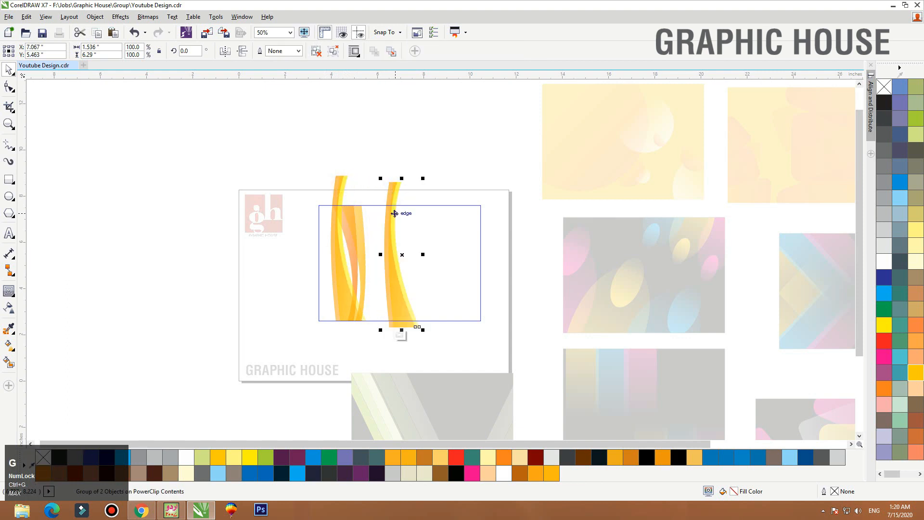
{"action": "left_click", "coordinate": [391, 215]}
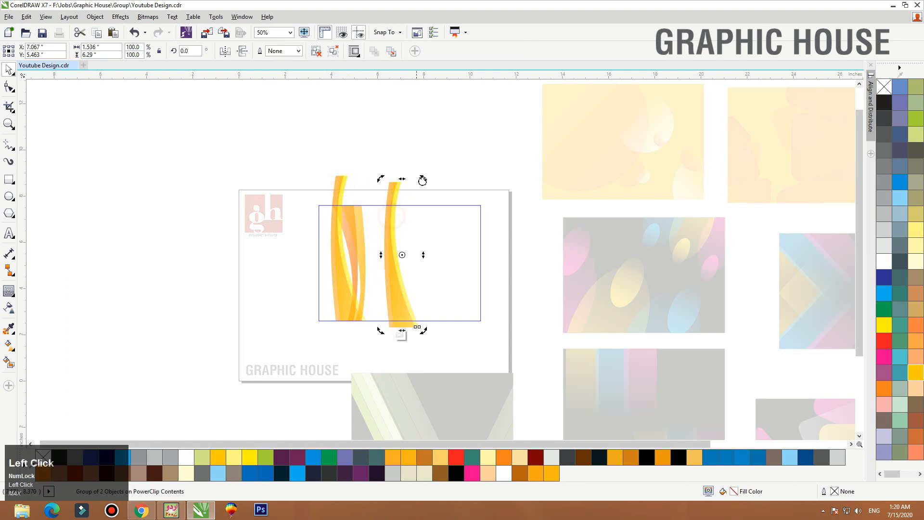
Enlarge the separate ribbon inside the PowerClip to about 199% and rotate it to about 107° so it sweeps across the yellow rectangle.
{"action": "left_click_drag", "start_coordinate": [423, 179], "coordinate": [528, 203]}
{"action": "left_click_drag", "start_coordinate": [474, 260], "coordinate": [479, 251]}
{"action": "left_click", "coordinate": [497, 326], "text": "ctrl"}
{"action": "key", "text": "shift+F2"}
{"action": "key", "text": "F3"}
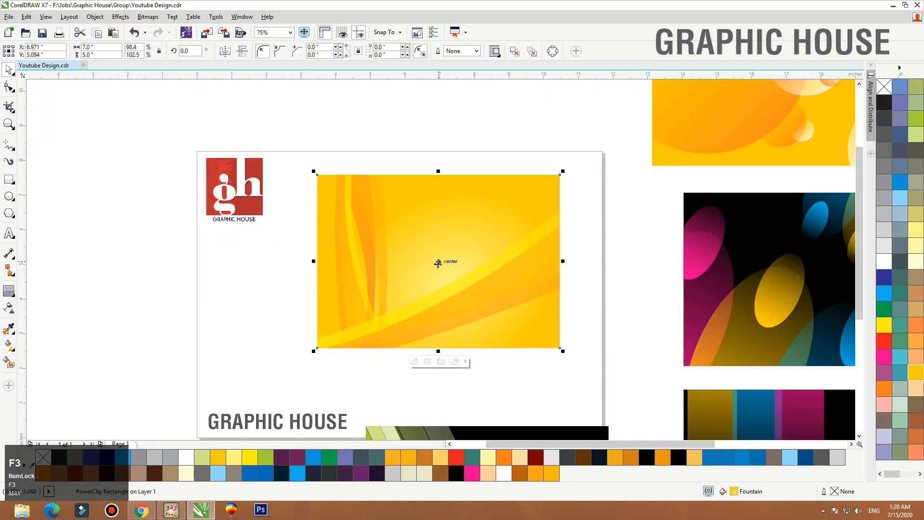
Rotate the large ribbon inside the PowerClip to a flatter angle across the lower part and finish editing the contents.
{"action": "double_click", "coordinate": [524, 276]}
{"action": "left_click", "coordinate": [535, 264]}
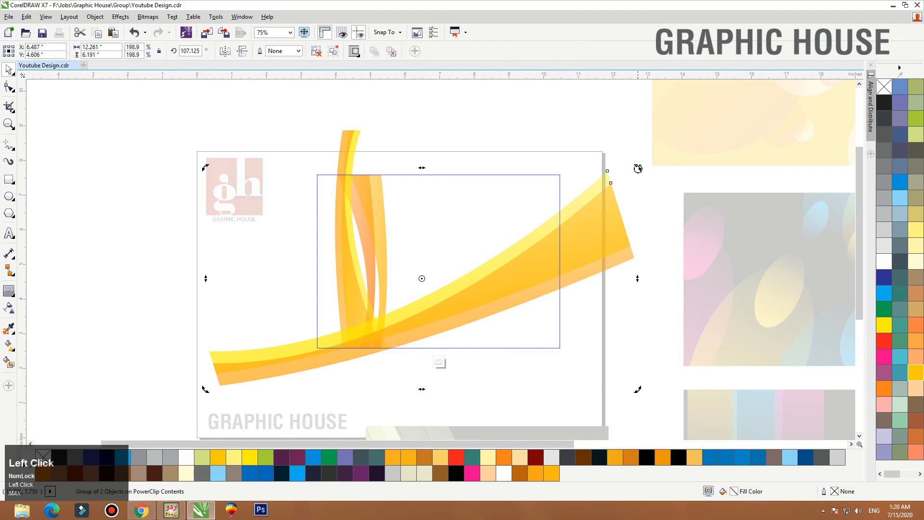
{"action": "left_click_drag", "start_coordinate": [638, 169], "coordinate": [578, 289]}
{"action": "left_click", "coordinate": [590, 364], "text": "ctrl"}
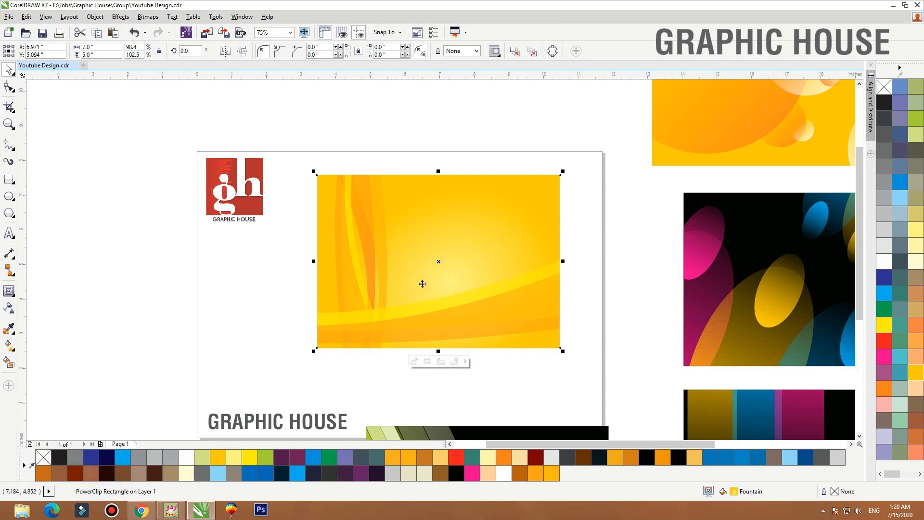
{"action": "key", "text": "F3"}
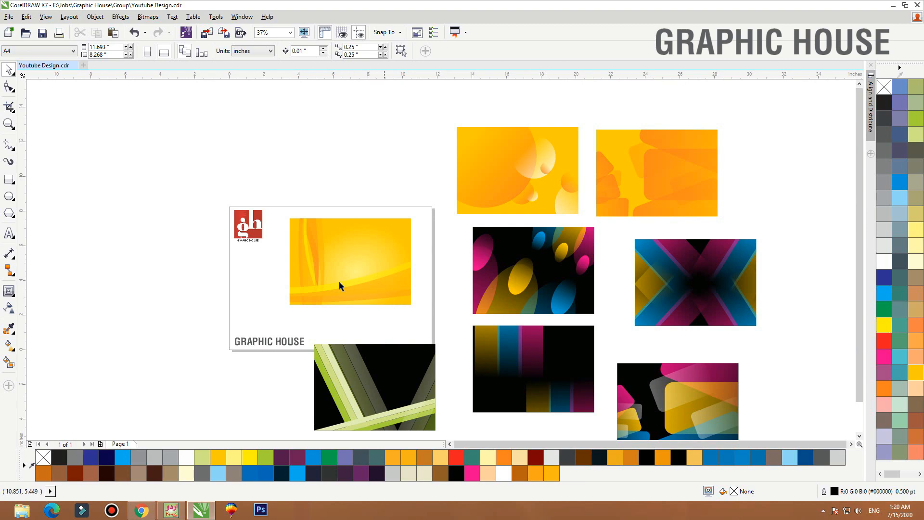
Place a copy of the yellow wave design above the page and strip the PowerClip contents from the original rectangle.
{"action": "left_click_drag", "start_coordinate": [368, 293], "coordinate": [399, 187]}
{"action": "right_click", "coordinate": [399, 187]}
{"action": "left_click", "coordinate": [385, 247]}
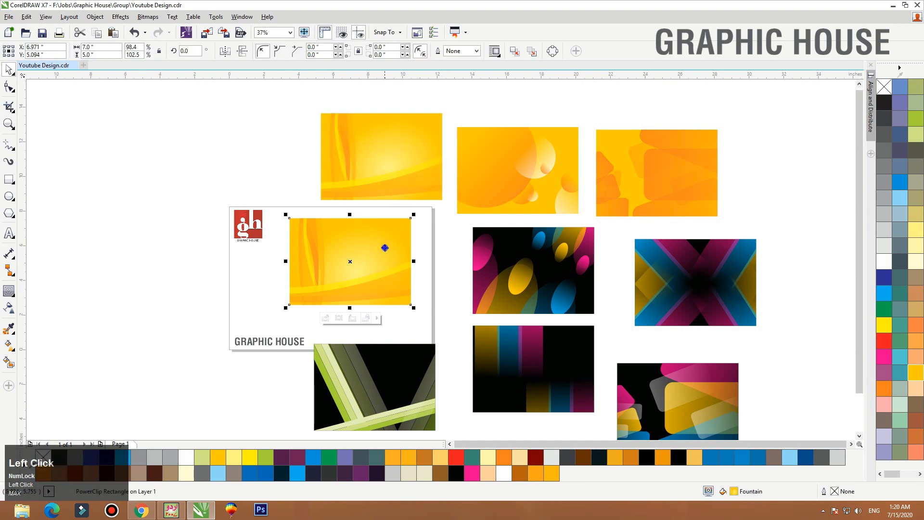
{"action": "right_click", "coordinate": [384, 247]}
{"action": "mouse_move", "coordinate": [480, 131]}
{"action": "left_click", "coordinate": [558, 160]}
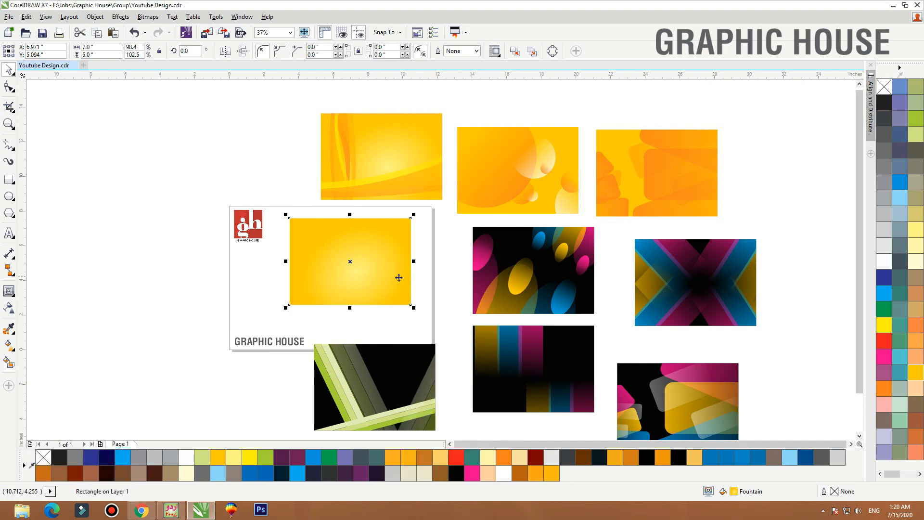
Fill the rectangle with solid orange (C:0 M:60 Y:100 K:0) and start a 2 × 2 rectangular Mesh Fill on it.
{"action": "left_click_drag", "start_coordinate": [240, 191], "coordinate": [468, 318]}
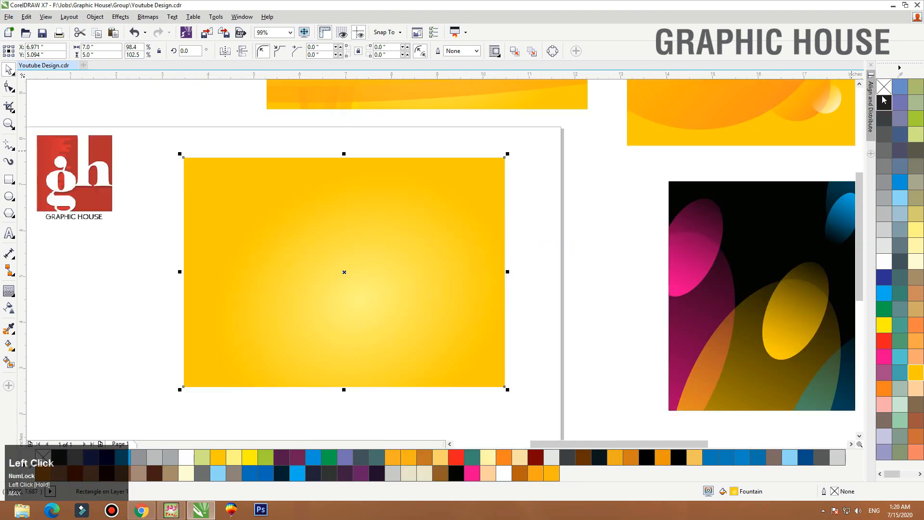
{"action": "left_click", "coordinate": [890, 385]}
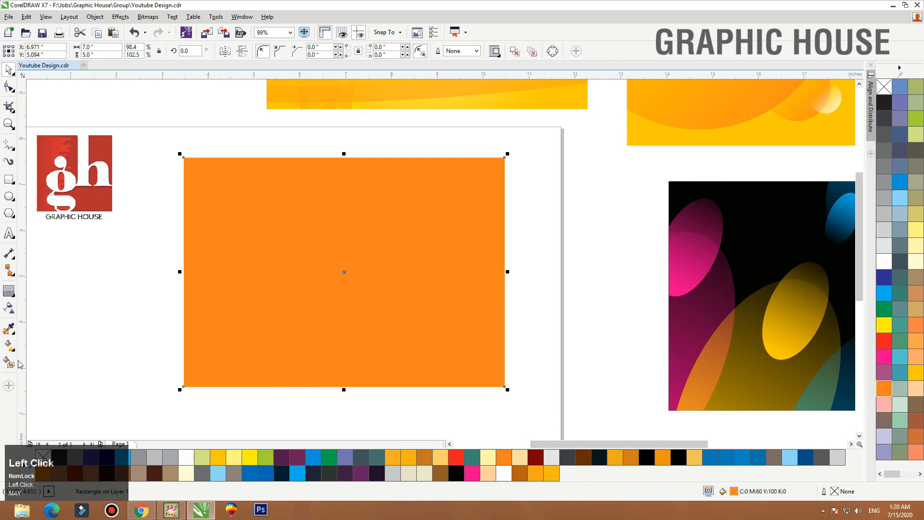
{"action": "left_click", "coordinate": [15, 332]}
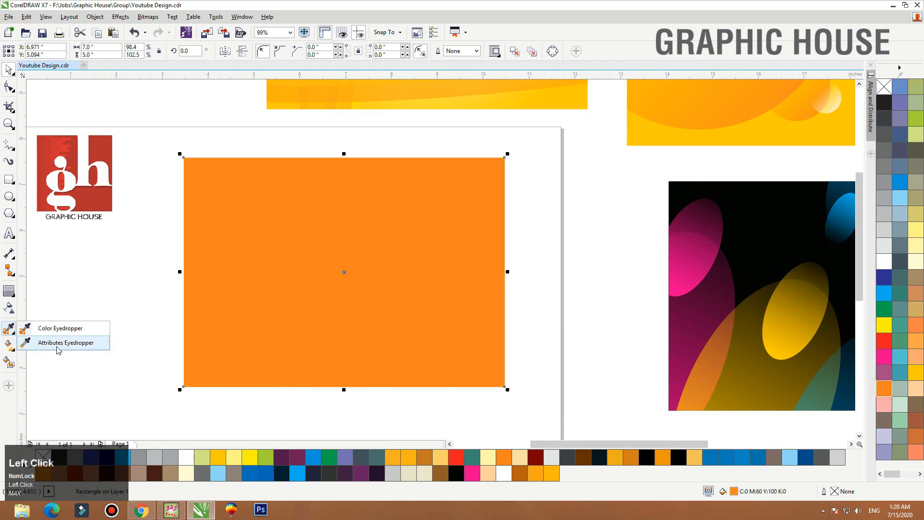
{"action": "left_click", "coordinate": [13, 349]}
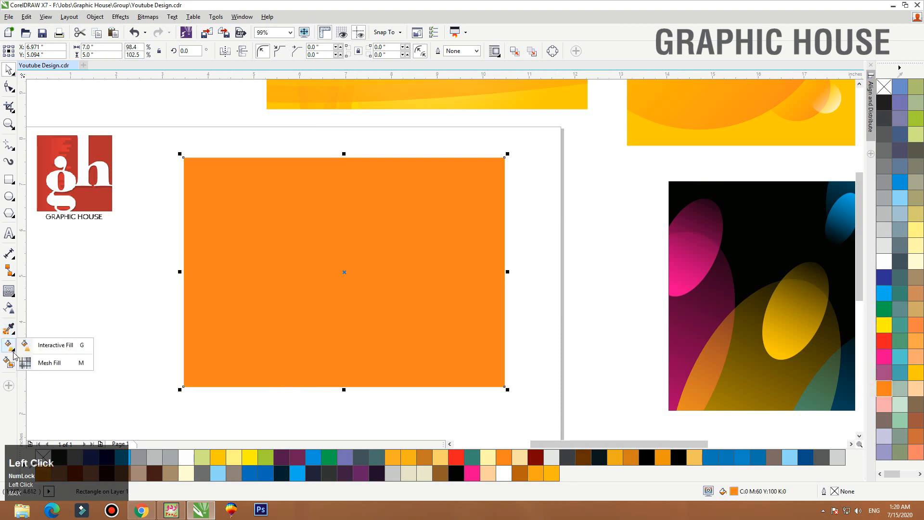
{"action": "left_click", "coordinate": [31, 368]}
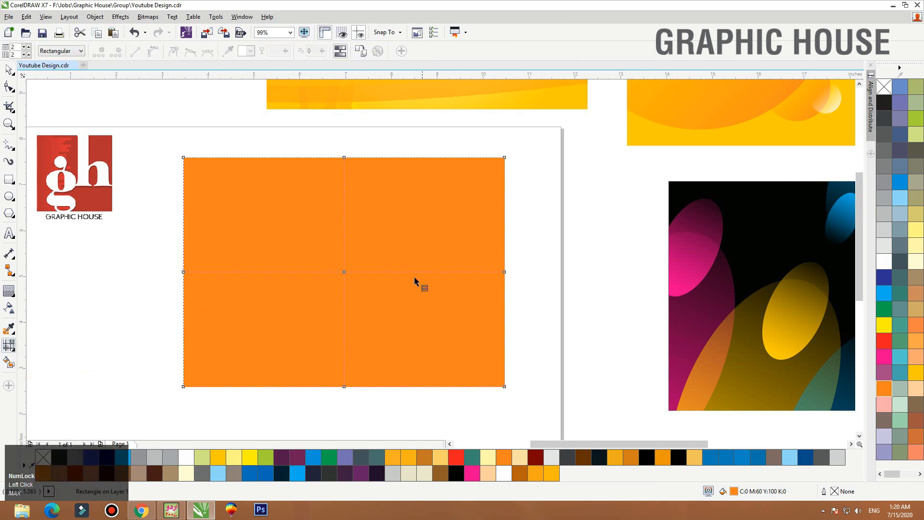
Colour the mesh node at the middle of the rectangle's right edge deep yellow (C:0 M:20 Y:100 K:0).
{"action": "left_click_drag", "start_coordinate": [526, 262], "coordinate": [491, 294]}
{"action": "left_click", "coordinate": [916, 388]}
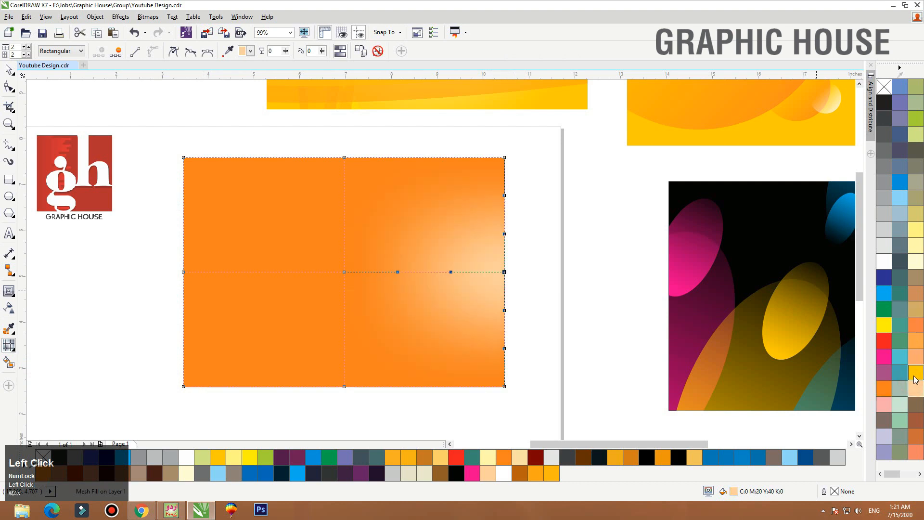
{"action": "left_click", "coordinate": [916, 372]}
Try several colours on the mesh node at the middle of the left edge and settle on yellow (C:0 M:0 Y:100 K:0).
{"action": "left_click_drag", "start_coordinate": [161, 255], "coordinate": [198, 292]}
{"action": "left_click", "coordinate": [913, 375]}
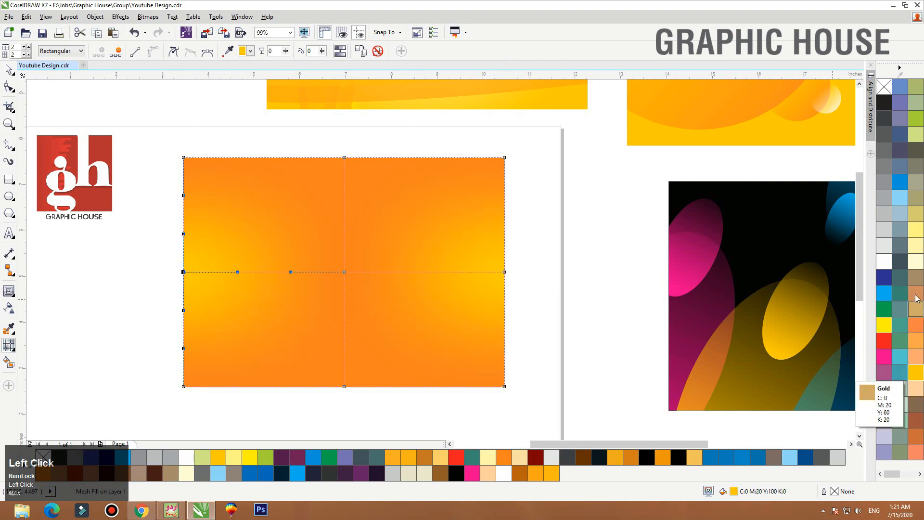
{"action": "left_click", "coordinate": [891, 294]}
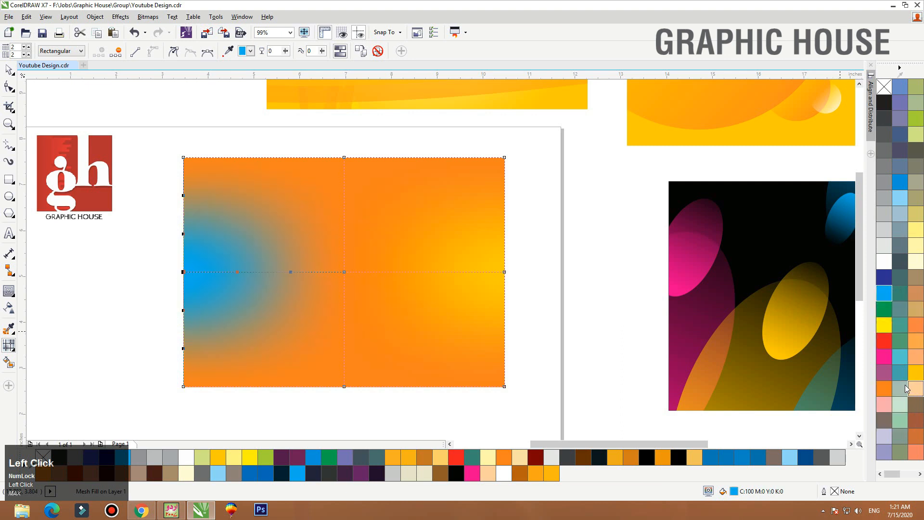
{"action": "left_click", "coordinate": [884, 390]}
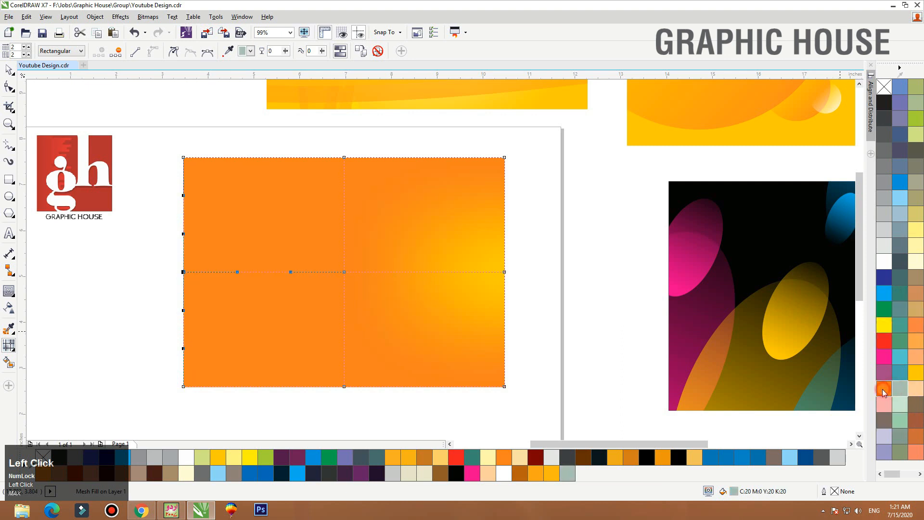
{"action": "left_click", "coordinate": [887, 337]}
{"action": "left_click", "coordinate": [884, 324]}
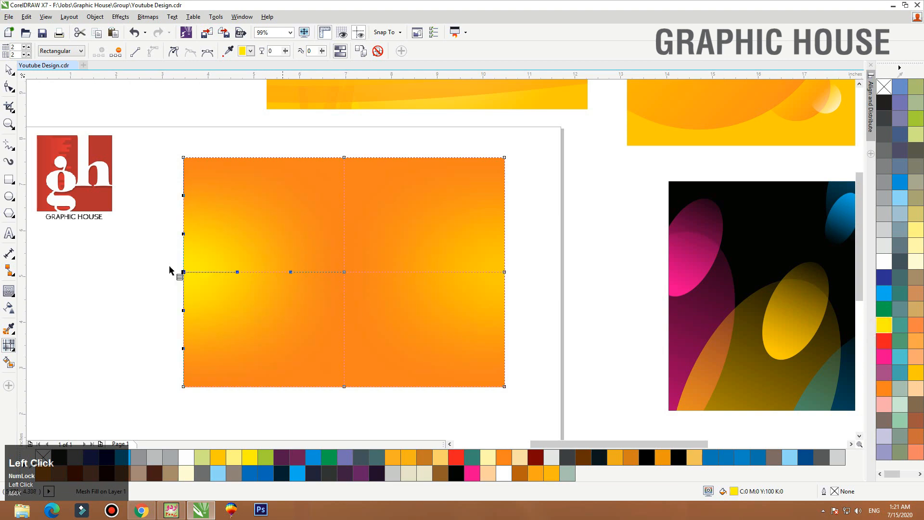
Try white, yellow and green shades on the central mesh node and settle on lime green.
{"action": "left_click", "coordinate": [344, 272]}
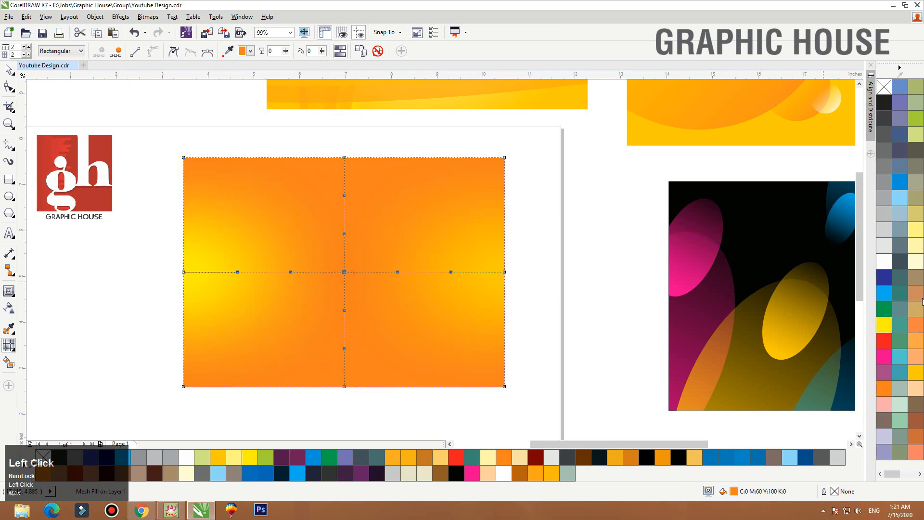
{"action": "left_click", "coordinate": [884, 263]}
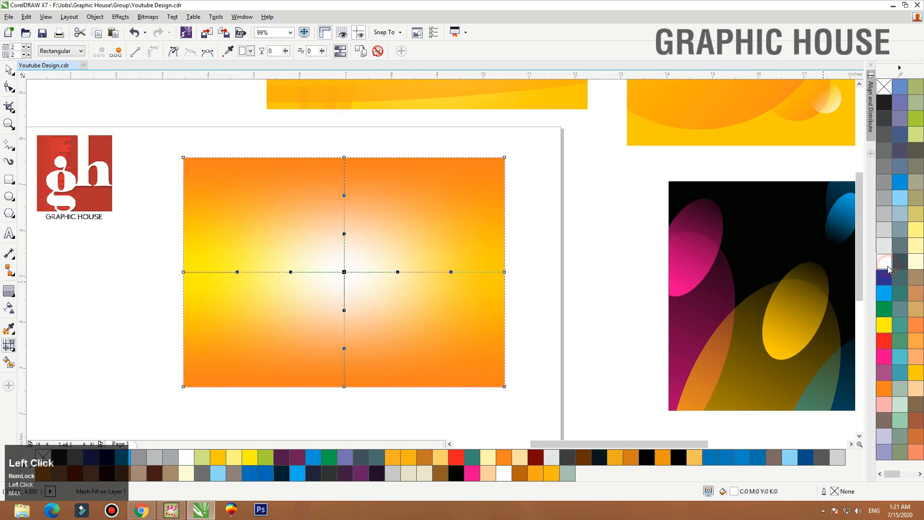
{"action": "left_click", "coordinate": [917, 251]}
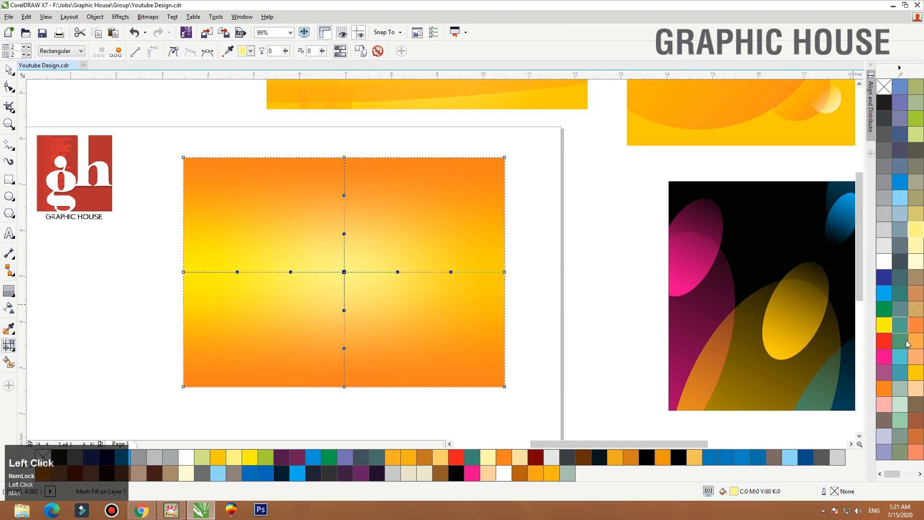
{"action": "left_click", "coordinate": [916, 372]}
{"action": "left_click", "coordinate": [888, 326]}
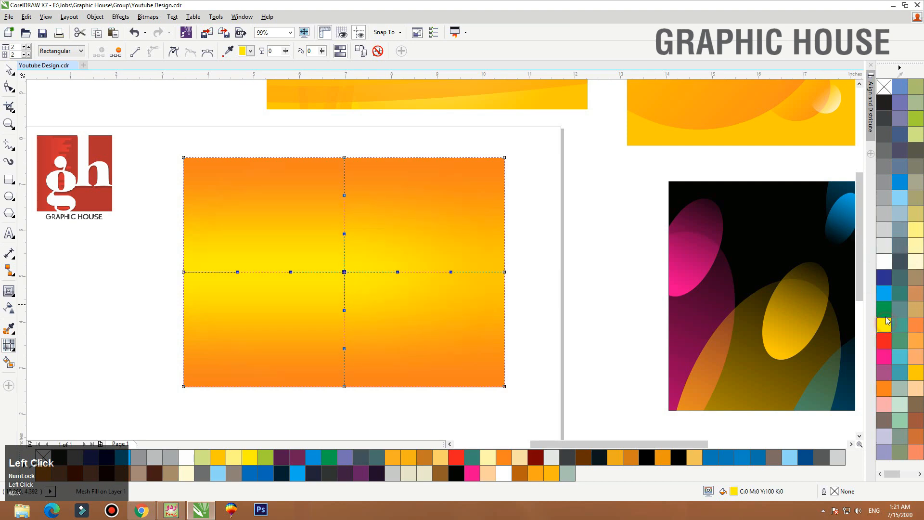
{"action": "left_click", "coordinate": [888, 317]}
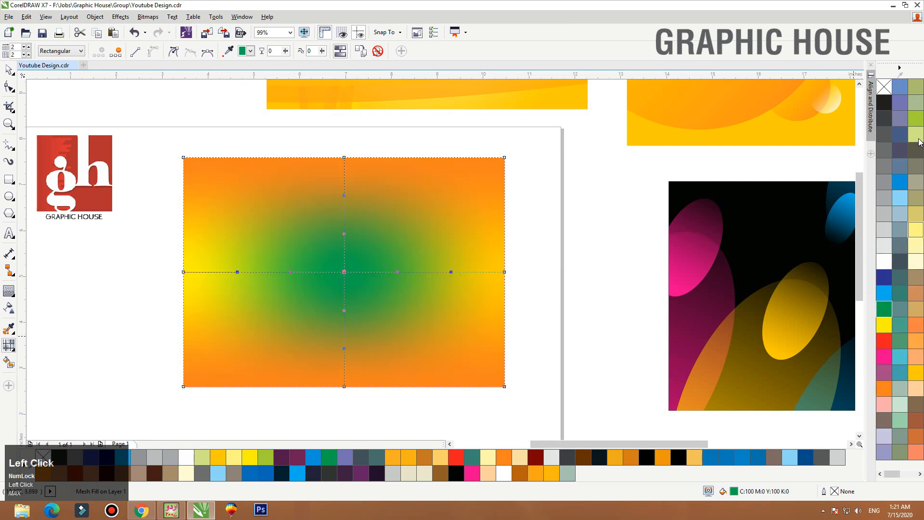
{"action": "left_click", "coordinate": [916, 119]}
Colour the mesh node at the middle of the rectangle's top edge light blue.
{"action": "left_click", "coordinate": [357, 157]}
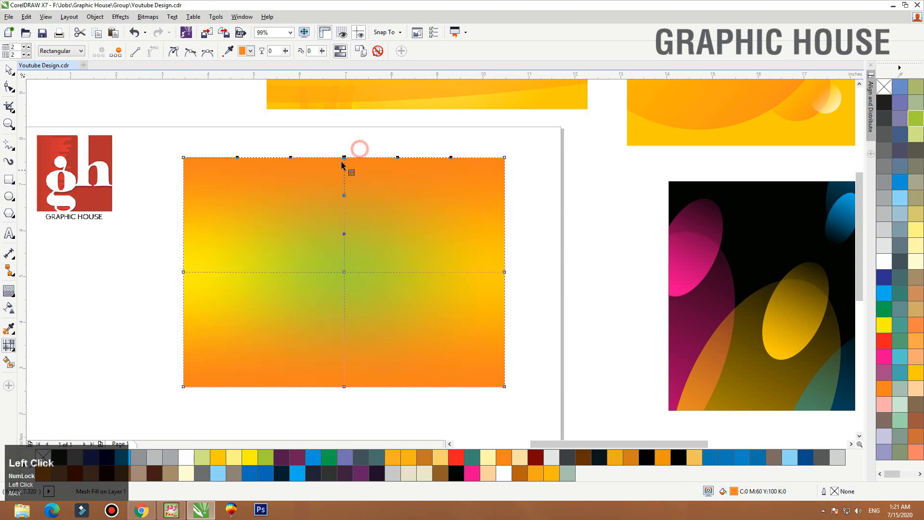
{"action": "left_click", "coordinate": [916, 231]}
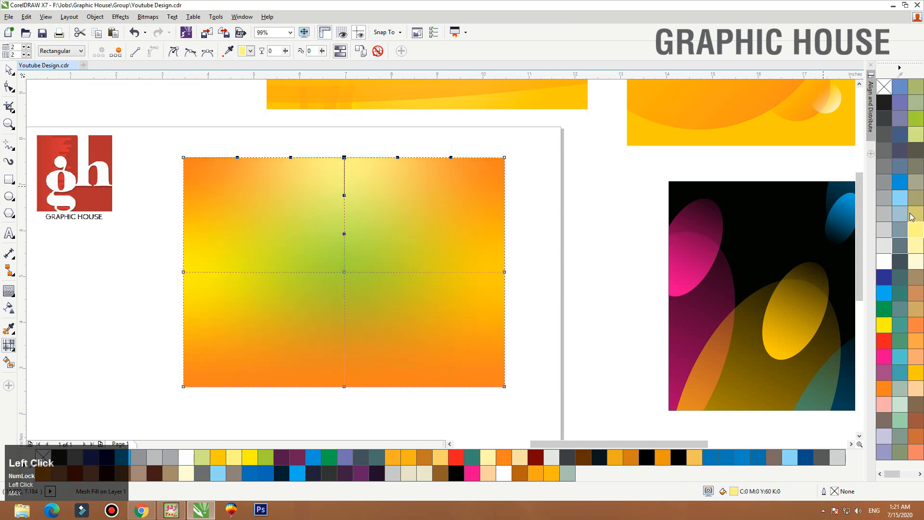
{"action": "left_click", "coordinate": [899, 197]}
Colour the lower-right mesh corner magenta (C:0 M:100 Y:0 K:0) and the lower-left corner dark blue (C:100 M:100 Y:0 K:0).
{"action": "left_click_drag", "start_coordinate": [546, 375], "coordinate": [496, 407]}
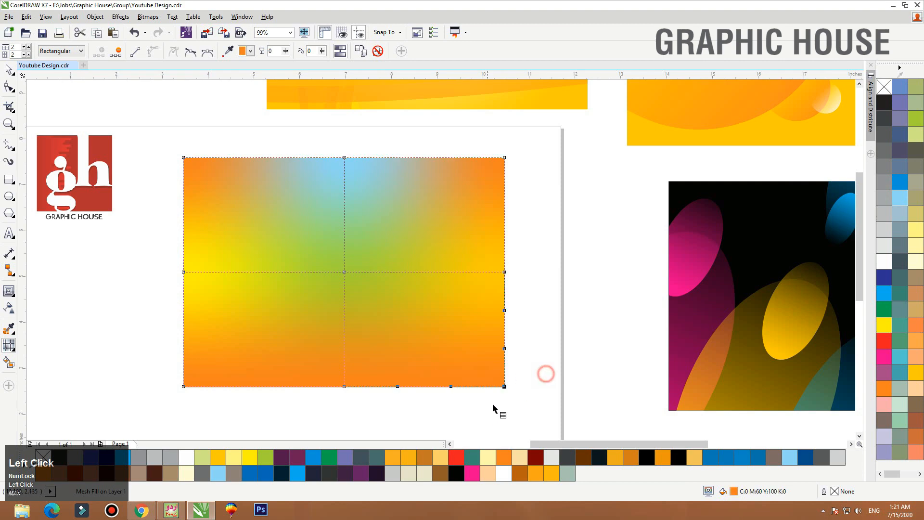
{"action": "left_click", "coordinate": [884, 356]}
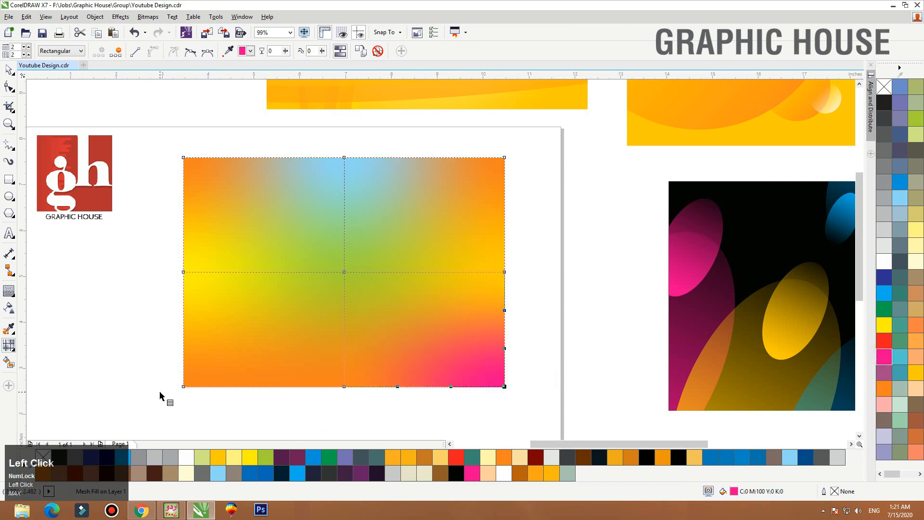
{"action": "left_click_drag", "start_coordinate": [161, 396], "coordinate": [192, 378]}
{"action": "left_click", "coordinate": [884, 277]}
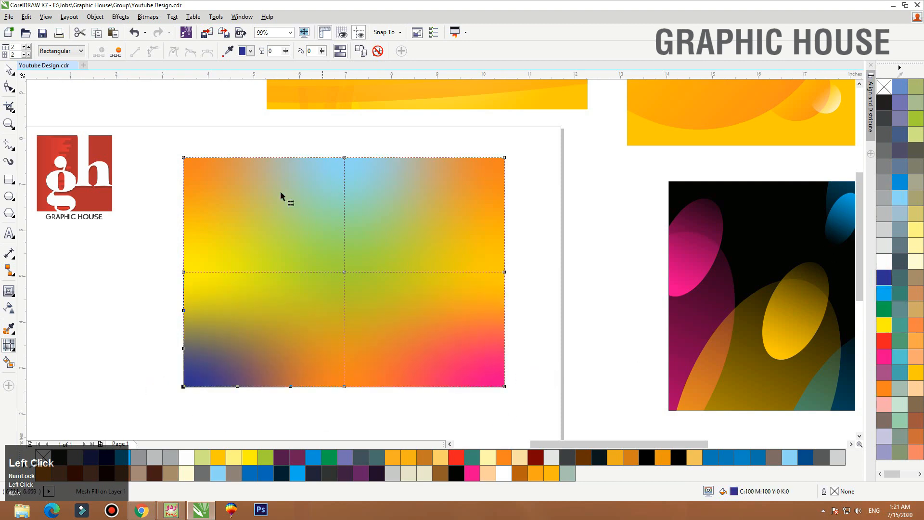
Colour the upper-left mesh corner lime green (C:40 M:0 Y:100 K:0), leave mesh editing and deselect the rectangle.
{"action": "left_click_drag", "start_coordinate": [163, 140], "coordinate": [220, 198]}
{"action": "left_click", "coordinate": [916, 118]}
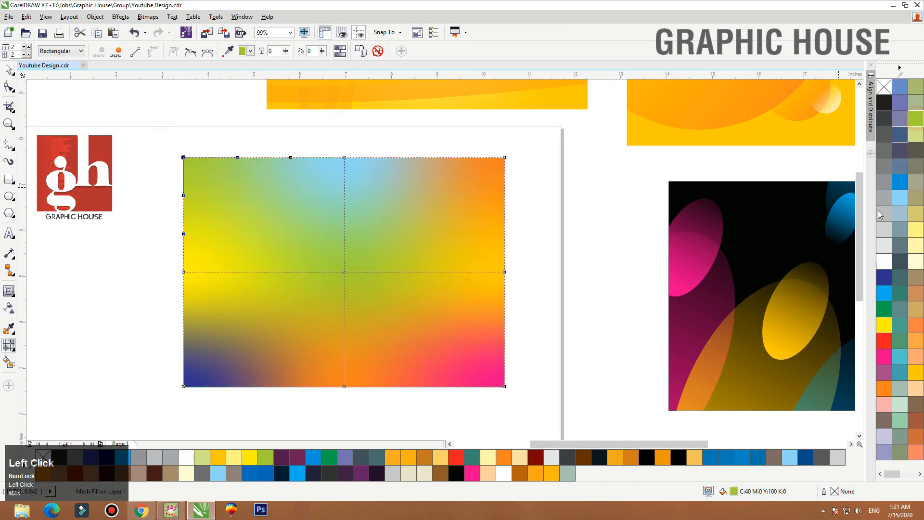
{"action": "key", "text": "space"}
{"action": "left_click", "coordinate": [563, 253]}
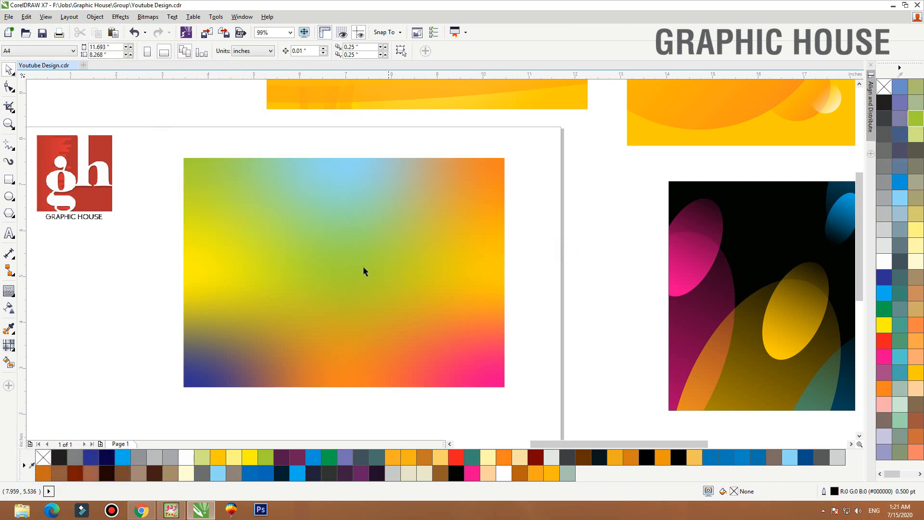
Place a copy of the multicoloured mesh rectangle above the page, beside the yellow wave design.
{"action": "left_click", "coordinate": [326, 320]}
{"action": "key", "text": "F3"}
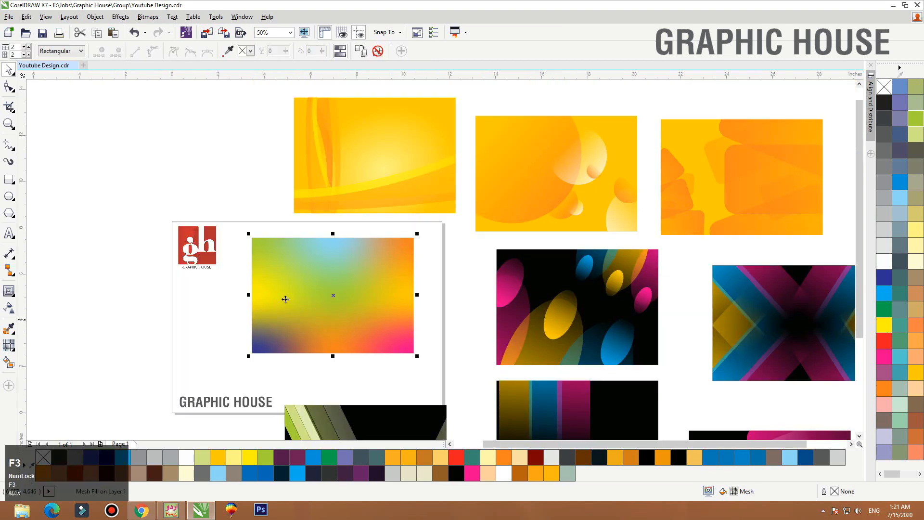
{"action": "left_click_drag", "start_coordinate": [329, 333], "coordinate": [218, 178]}
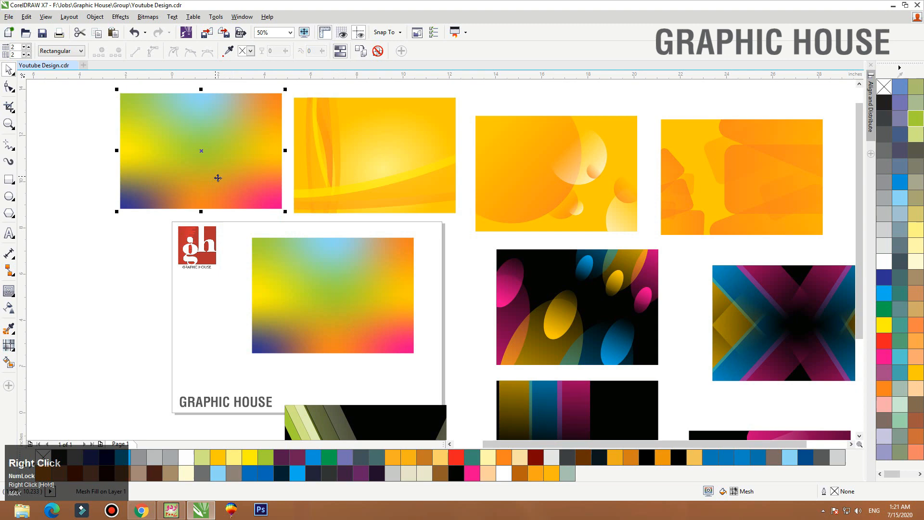
Clear the mesh from the rectangle on the page, fill it with lime green (C:40 M:0 Y:100 K:0) and shift it slightly.
{"action": "left_click", "coordinate": [332, 290]}
{"action": "left_click", "coordinate": [379, 48]}
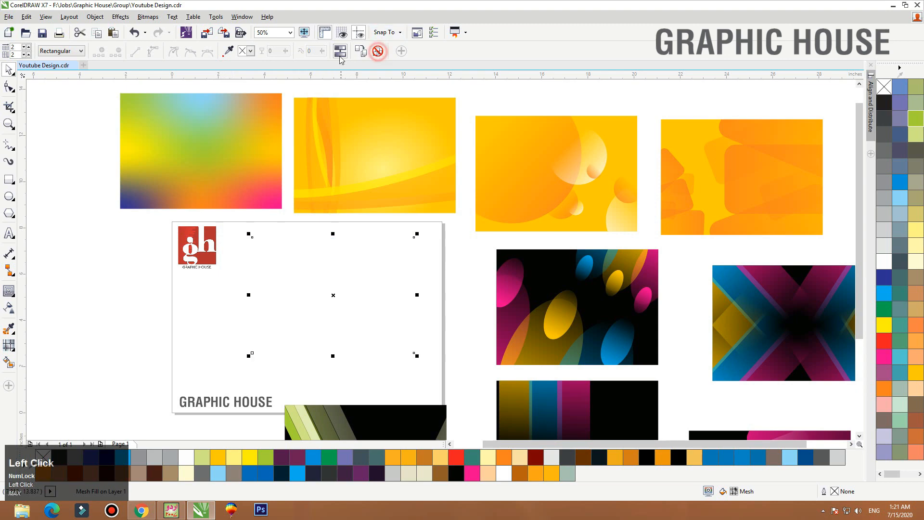
{"action": "left_click", "coordinate": [914, 119]}
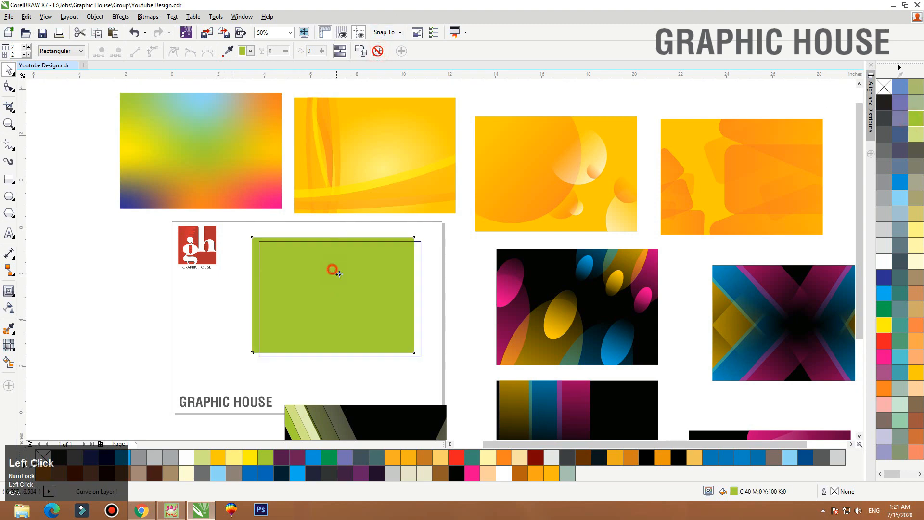
{"action": "left_click_drag", "start_coordinate": [334, 268], "coordinate": [340, 270]}
Fill the rectangle with blue (C:100 M:20 Y:0 K:0) and give it a top-to-bottom linear gradient ending in bright cyan-blue.
{"action": "key", "text": "Home"}
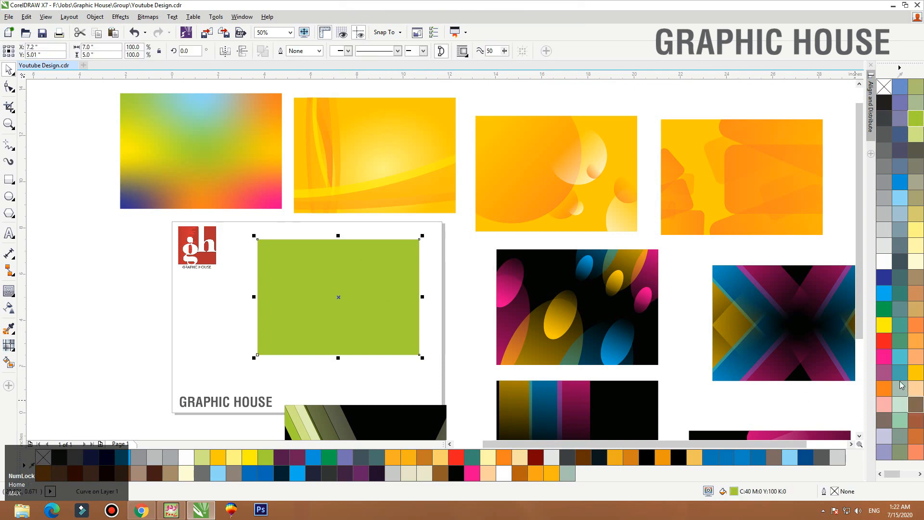
{"action": "left_click", "coordinate": [899, 181]}
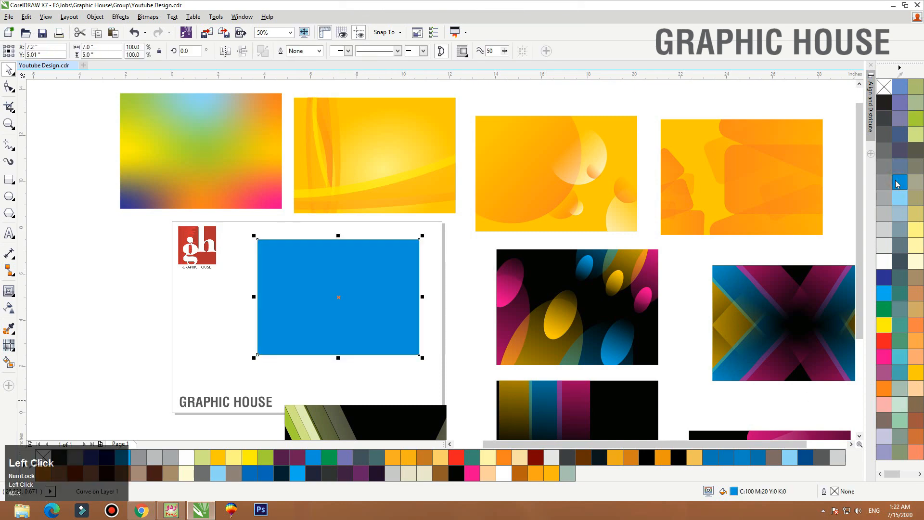
{"action": "key", "text": "g"}
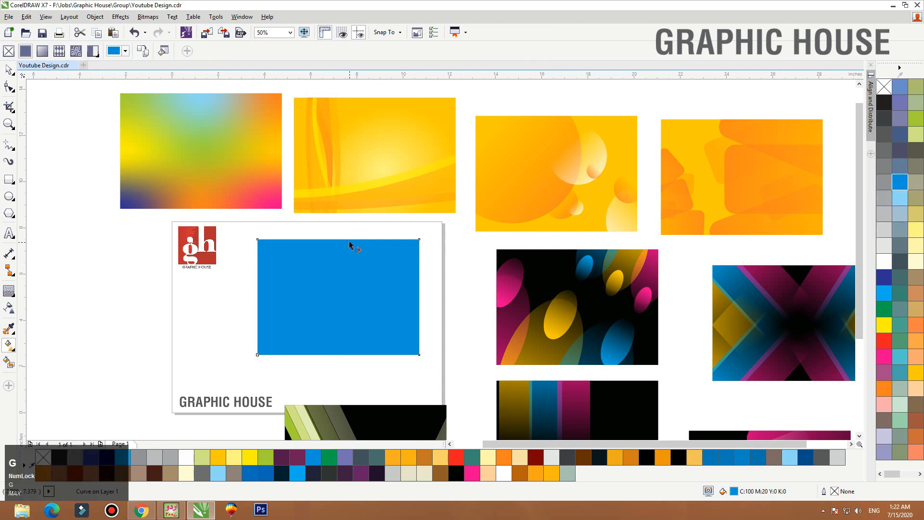
{"action": "left_click_drag", "start_coordinate": [346, 239], "coordinate": [347, 342]}
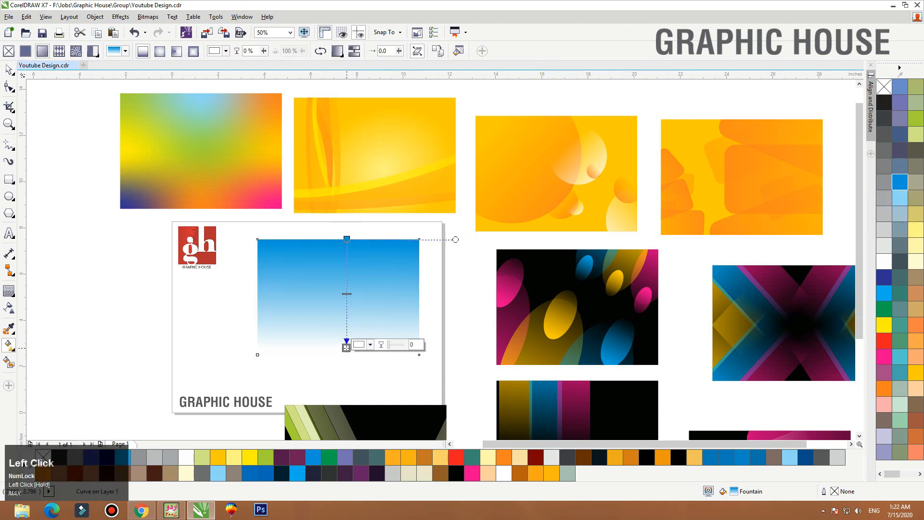
{"action": "left_click", "coordinate": [881, 298]}
{"action": "left_click_drag", "start_coordinate": [347, 239], "coordinate": [332, 244]}
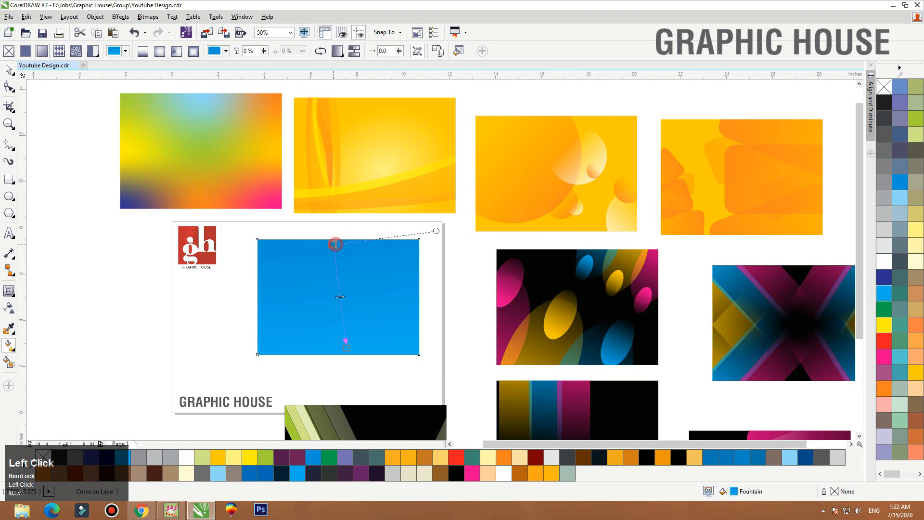
Darken the gradient's upper colour node to a deep blue with C 100, Y 22 and K 4, and finish fill editing.
{"action": "left_click", "coordinate": [357, 241]}
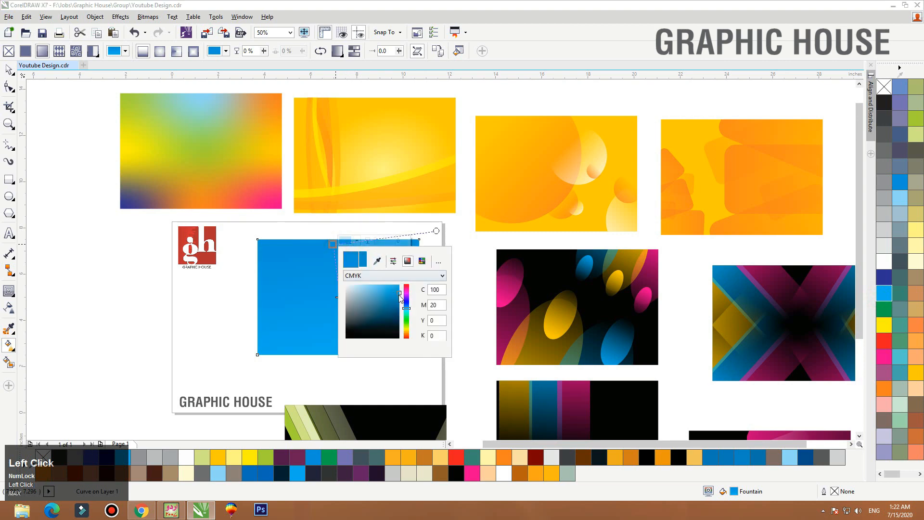
{"action": "left_click_drag", "start_coordinate": [399, 293], "coordinate": [399, 302]}
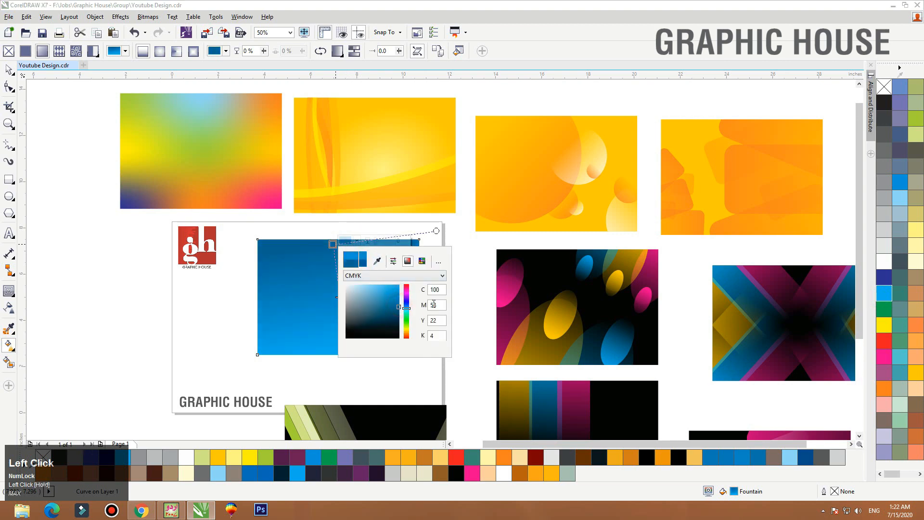
{"action": "left_click", "coordinate": [356, 241]}
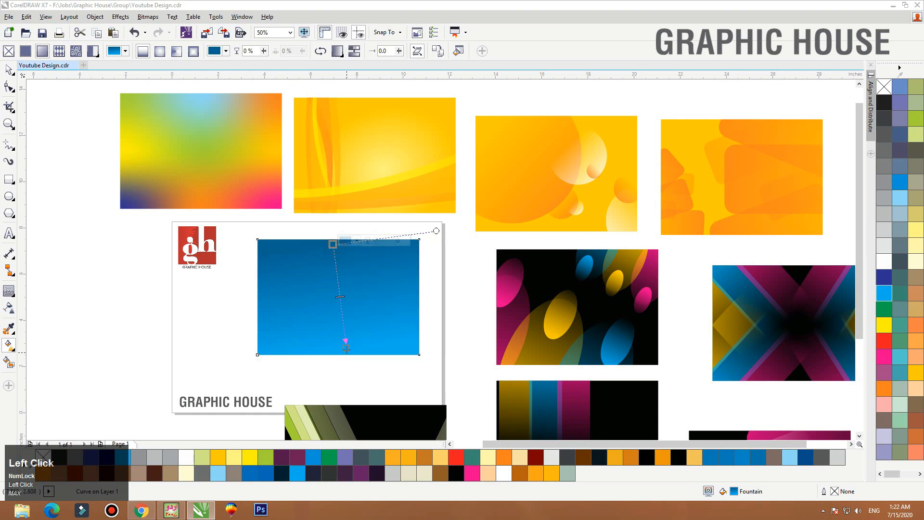
{"action": "key", "text": "space"}
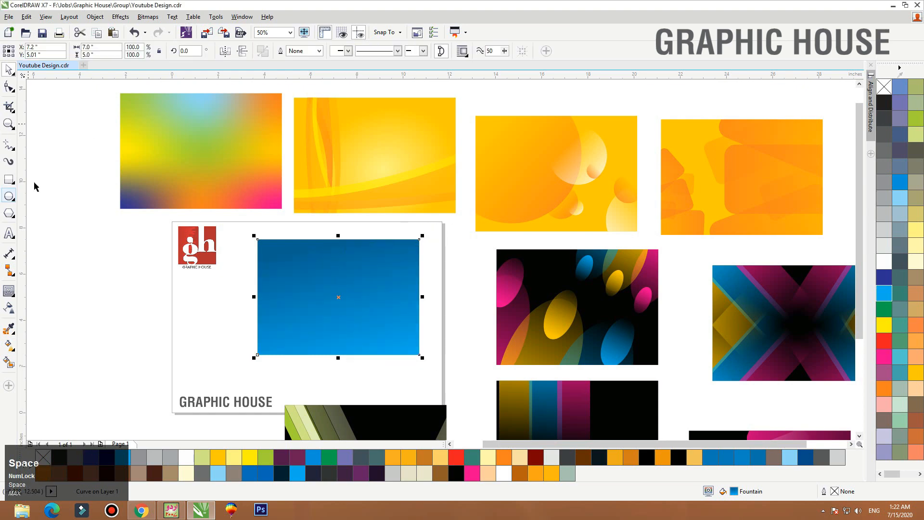
Draw a white-filled ellipse about 6.58 in wide overlapping the rectangle's left edge, shift it down and flatten it to about 2.4 in high.
{"action": "left_click", "coordinate": [9, 197]}
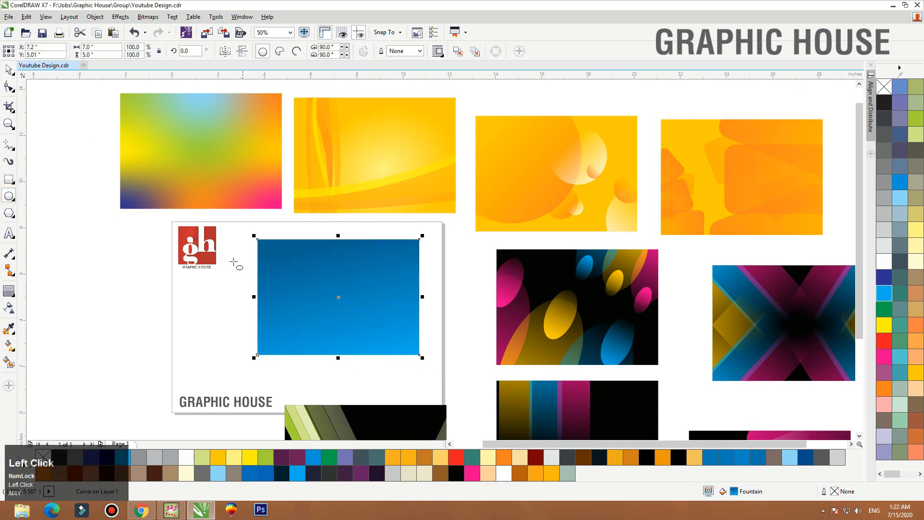
{"action": "left_click_drag", "start_coordinate": [229, 242], "coordinate": [388, 336]}
{"action": "key", "text": "space"}
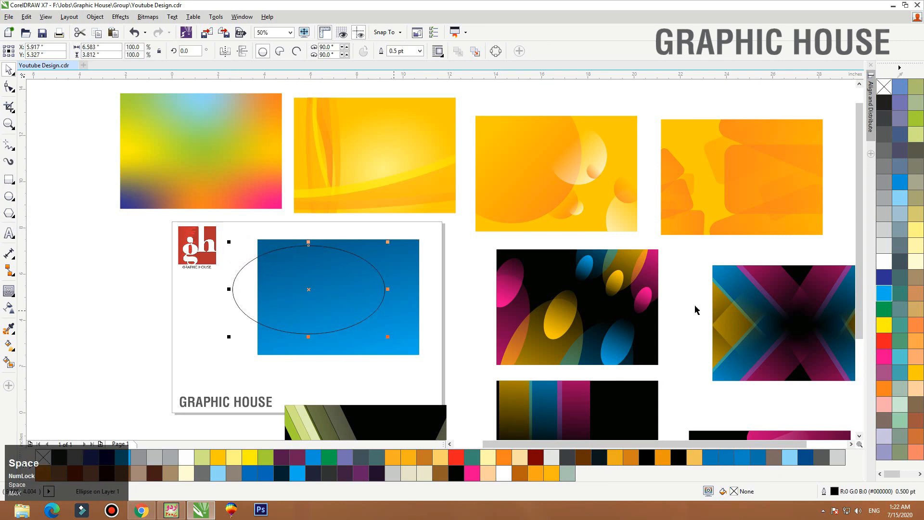
{"action": "left_click", "coordinate": [884, 262]}
{"action": "left_click_drag", "start_coordinate": [283, 292], "coordinate": [283, 308]}
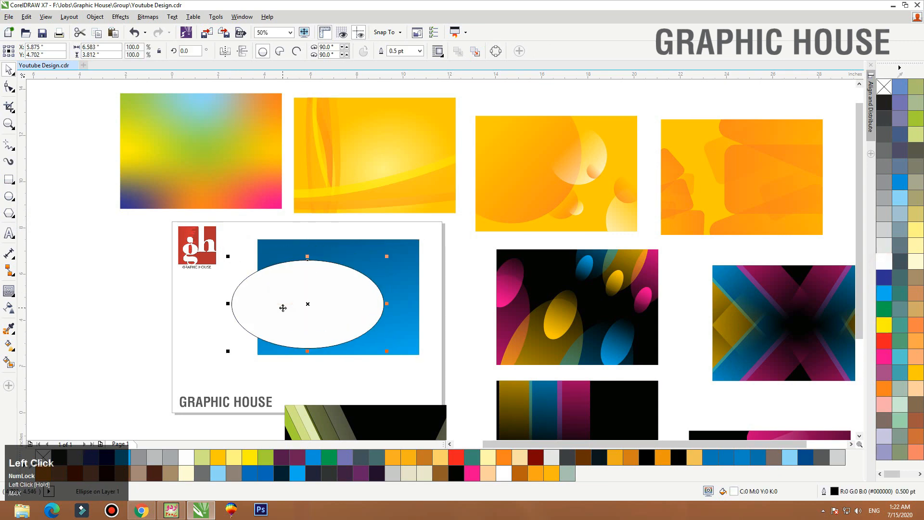
{"action": "left_click_drag", "start_coordinate": [307, 351], "coordinate": [317, 310]}
Apply a linear transparency to the white ellipse so that it fades out toward its left end, and remove its outline.
{"action": "left_click", "coordinate": [10, 308]}
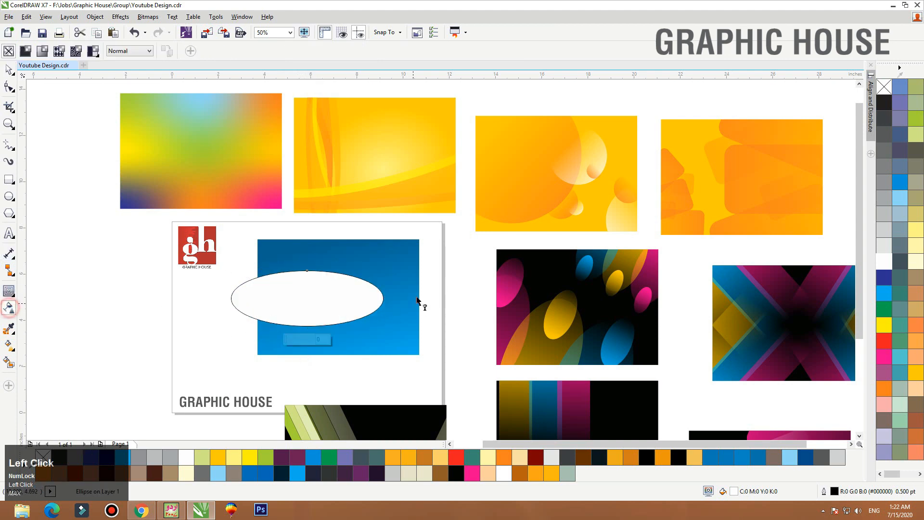
{"action": "left_click_drag", "start_coordinate": [429, 292], "coordinate": [220, 297]}
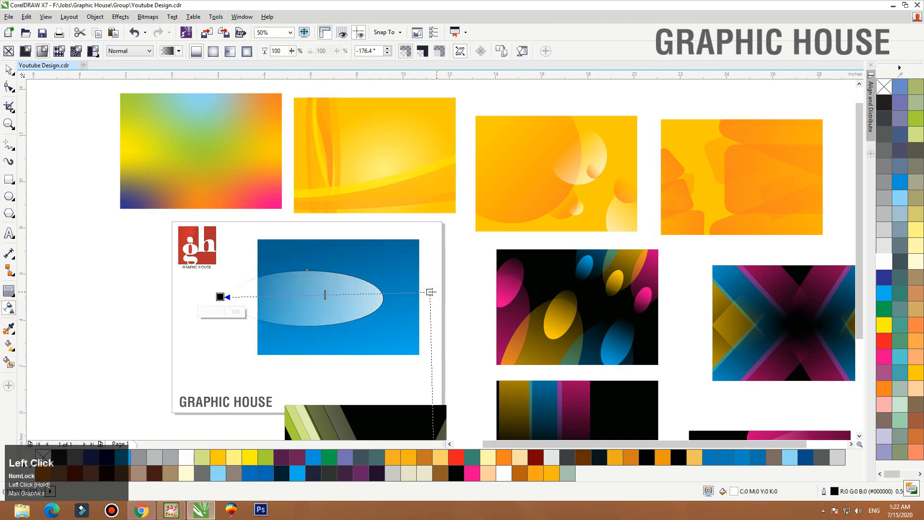
{"action": "left_click_drag", "start_coordinate": [429, 292], "coordinate": [573, 291]}
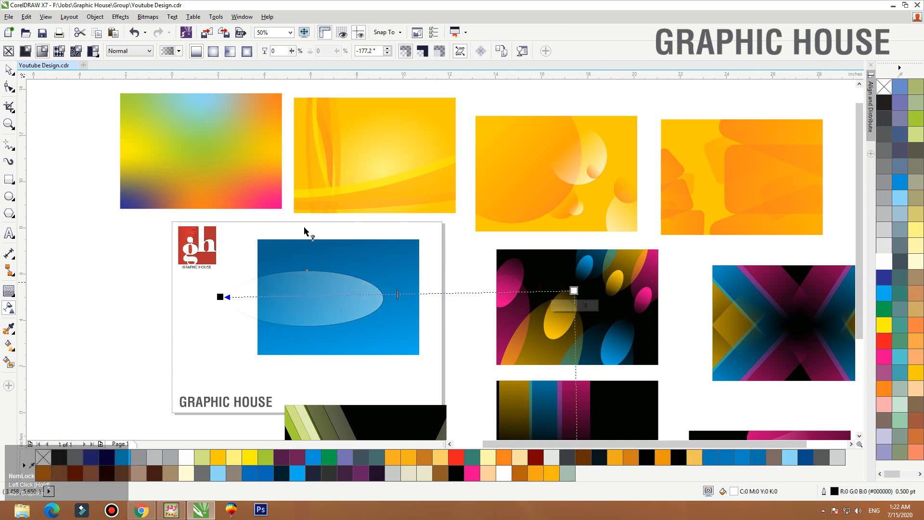
{"action": "left_click", "coordinate": [8, 70]}
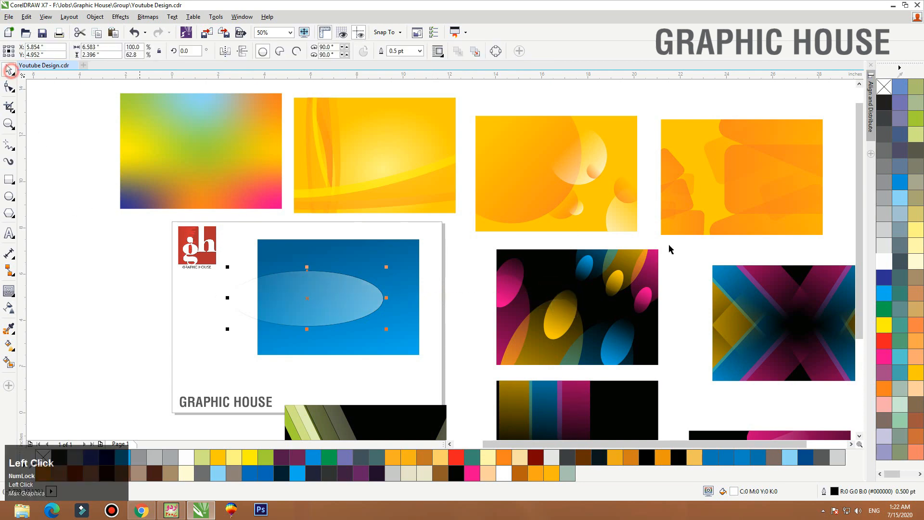
{"action": "right_click", "coordinate": [886, 87]}
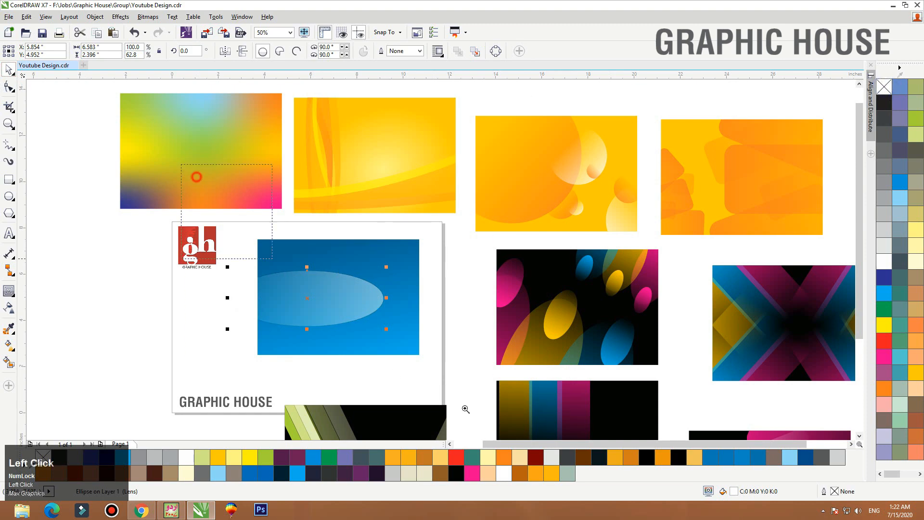
Readjust the ends of the ellipse's transparency so it fades out beyond the rectangle's left edge, and move the ellipse slightly up and left.
{"action": "scroll", "coordinate": [337, 270], "scroll_direction": "up", "scroll_amount": 2}
{"action": "key", "text": "space"}
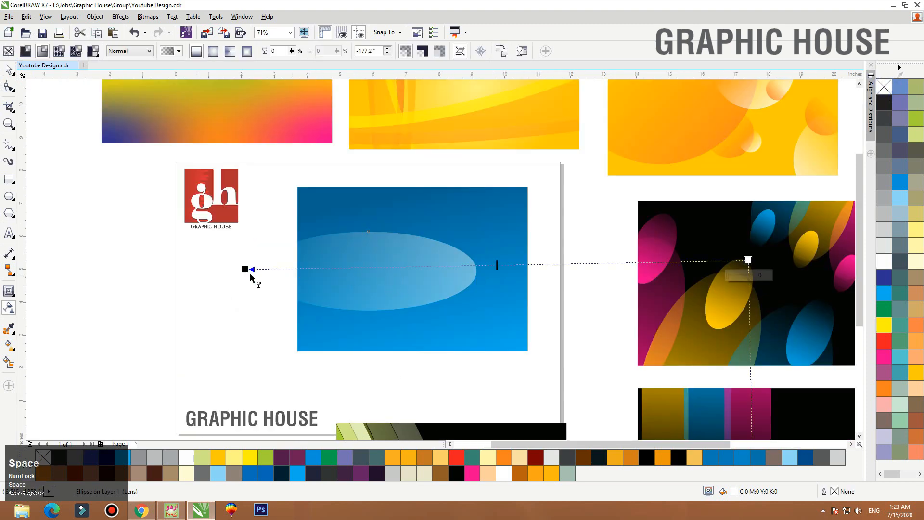
{"action": "left_click_drag", "start_coordinate": [245, 269], "coordinate": [303, 273]}
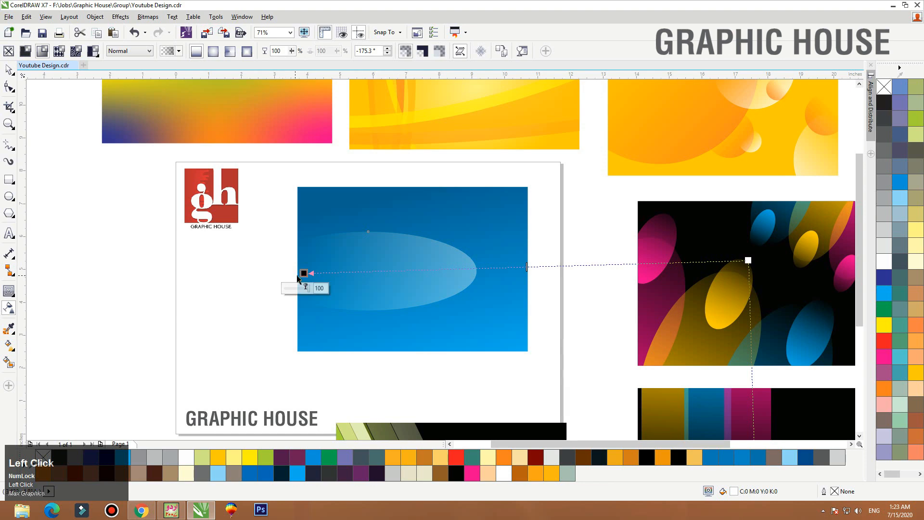
{"action": "left_click_drag", "start_coordinate": [297, 273], "coordinate": [244, 271]}
{"action": "key", "text": "ctrl+z"}
{"action": "left_click_drag", "start_coordinate": [303, 273], "coordinate": [252, 274]}
{"action": "left_click_drag", "start_coordinate": [601, 268], "coordinate": [619, 267]}
{"action": "key", "text": "space"}
{"action": "left_click_drag", "start_coordinate": [393, 272], "coordinate": [378, 262]}
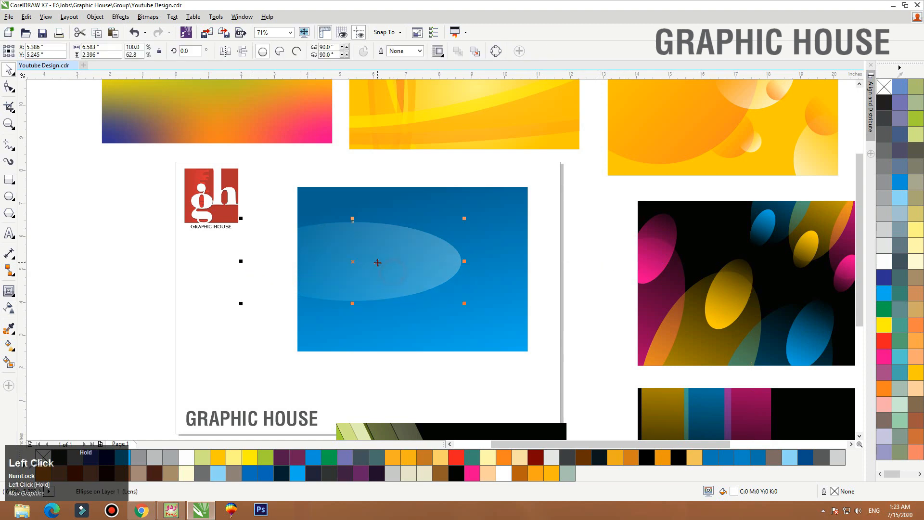
Add copies of the ellipse rotated to 330° below and above the original, and mirror another copy horizontally at the upper right.
{"action": "left_click", "coordinate": [368, 256]}
{"action": "left_click_drag", "start_coordinate": [465, 218], "coordinate": [503, 241]}
{"action": "right_click", "coordinate": [448, 276]}
{"action": "right_click", "coordinate": [415, 240]}
{"action": "right_click", "coordinate": [503, 241]}
{"action": "left_click", "coordinate": [225, 50]}
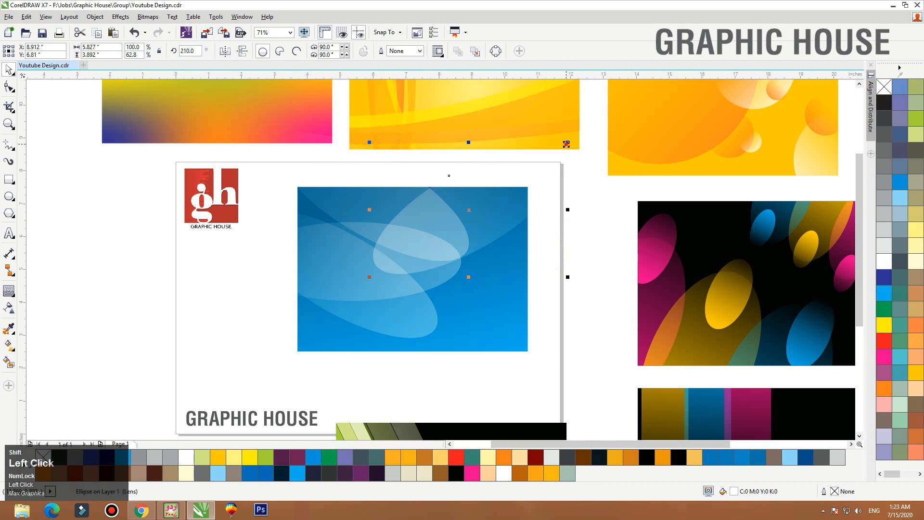
Shrink the mirrored ellipse to about 3.87 by 2.58 in and place it over the rectangle's upper-right corner.
{"action": "left_click_drag", "start_coordinate": [567, 143], "coordinate": [524, 172]}
{"action": "left_click_drag", "start_coordinate": [476, 196], "coordinate": [495, 195]}
{"action": "left_click", "coordinate": [541, 168]}
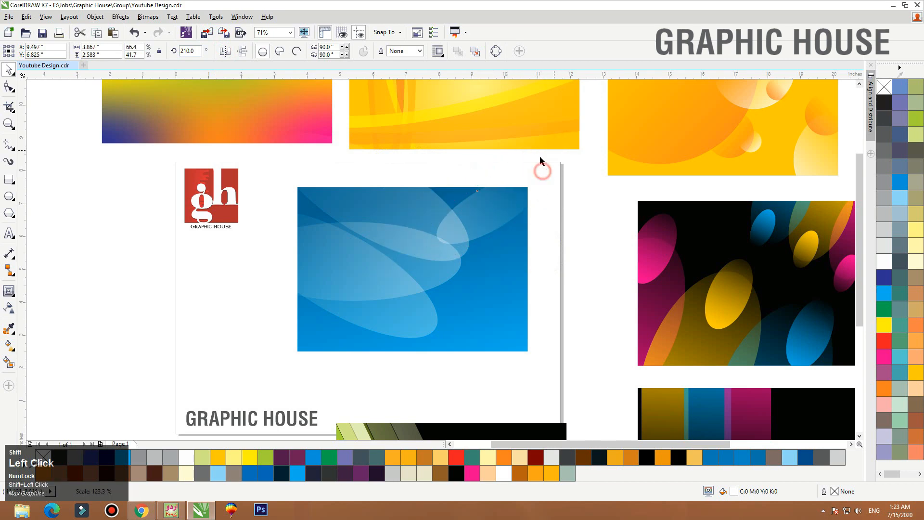
Shift the three large ellipses slightly to the left and group them.
{"action": "left_click_drag", "start_coordinate": [239, 370], "coordinate": [480, 160]}
{"action": "key", "text": "ctrl+g"}
{"action": "left_click_drag", "start_coordinate": [411, 221], "coordinate": [385, 217]}
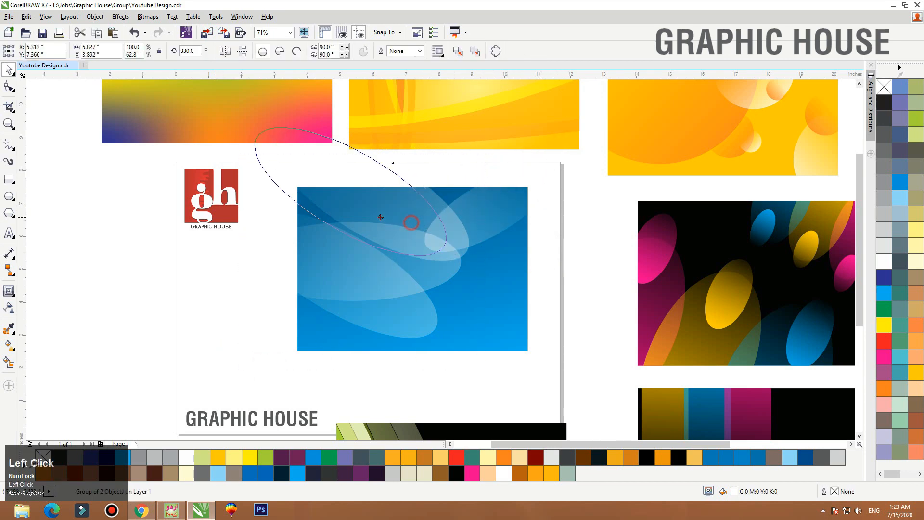
{"action": "key", "text": "ctrl+z"}
{"action": "left_click", "coordinate": [415, 274], "text": "shift"}
{"action": "left_click_drag", "start_coordinate": [400, 281], "coordinate": [377, 264]}
{"action": "key", "text": "ctrl+z"}
{"action": "key", "text": "ctrl+g"}
Place a rotated copy of the large ellipse group over the rectangle's lower-right area, turned to about 147°.
{"action": "left_click", "coordinate": [334, 215]}
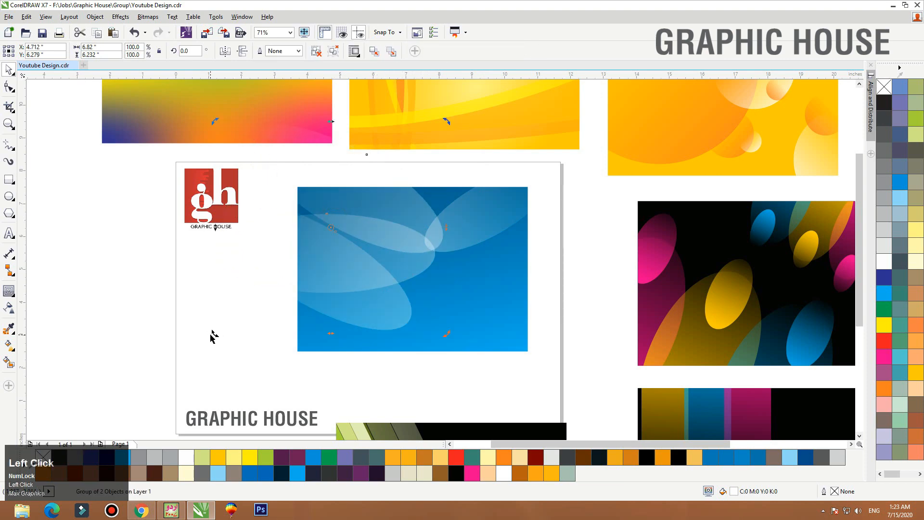
{"action": "left_click_drag", "start_coordinate": [212, 334], "coordinate": [481, 227]}
{"action": "right_click", "coordinate": [484, 252]}
{"action": "left_click_drag", "start_coordinate": [390, 229], "coordinate": [530, 324]}
{"action": "left_click", "coordinate": [538, 328]}
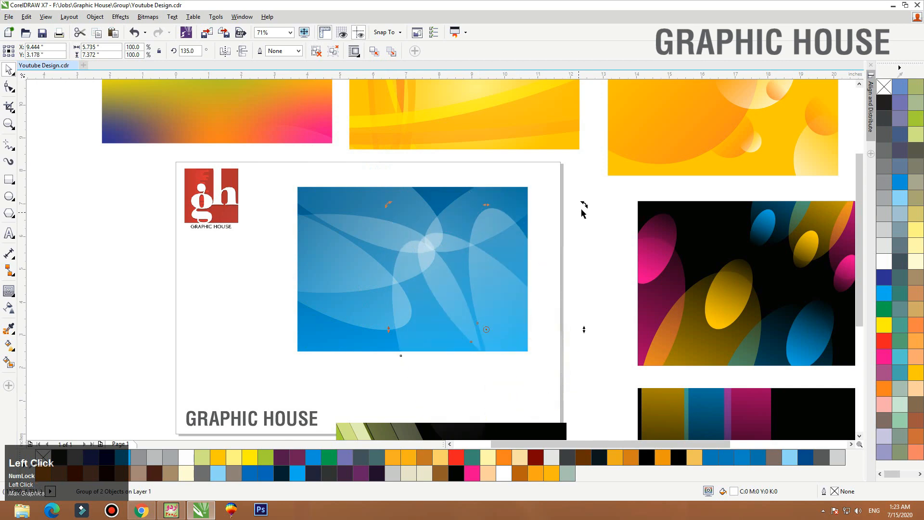
{"action": "left_click_drag", "start_coordinate": [584, 204], "coordinate": [561, 182]}
{"action": "left_click_drag", "start_coordinate": [466, 301], "coordinate": [468, 299]}
Copy the small upper-right ellipse to the rectangle's lower-left area, mirror it horizontally and rotate it to slope upward to the right.
{"action": "left_click", "coordinate": [522, 187]}
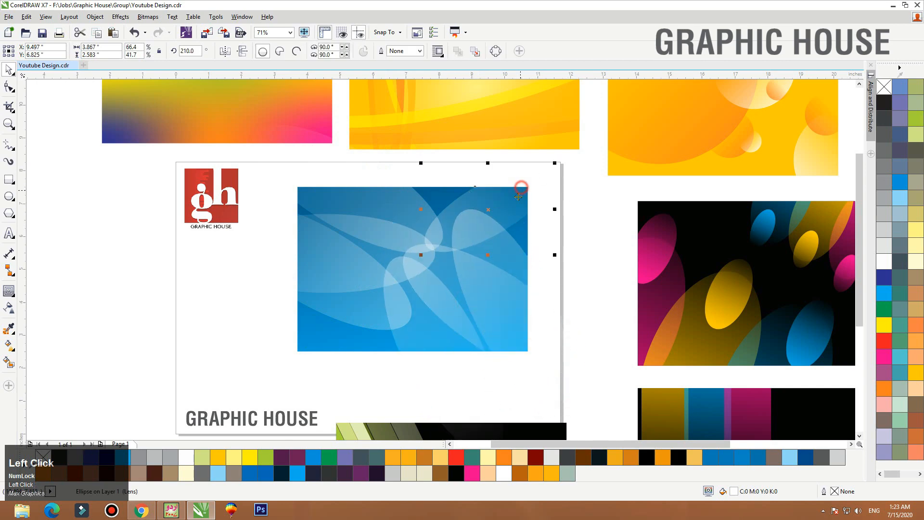
{"action": "left_click_drag", "start_coordinate": [519, 197], "coordinate": [362, 297]}
{"action": "right_click", "coordinate": [362, 297]}
{"action": "left_click", "coordinate": [225, 52]}
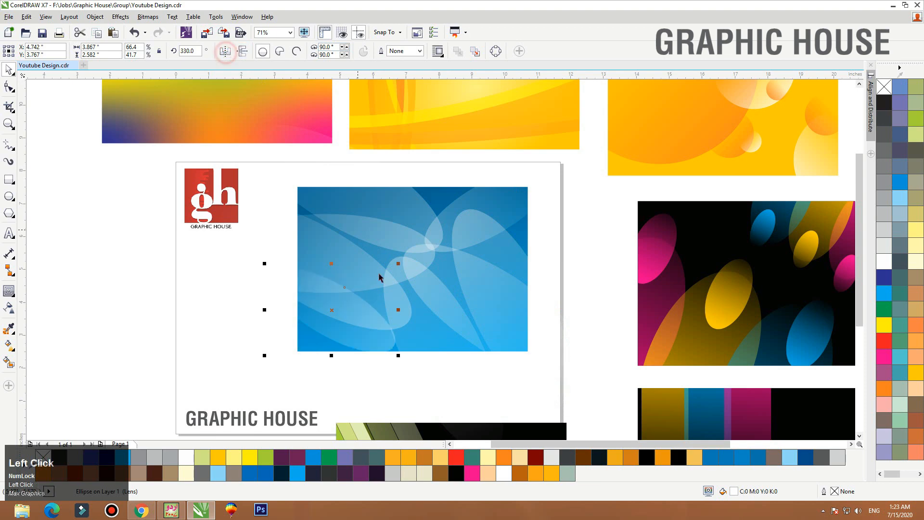
{"action": "left_click", "coordinate": [372, 337]}
{"action": "left_click_drag", "start_coordinate": [398, 263], "coordinate": [373, 230]}
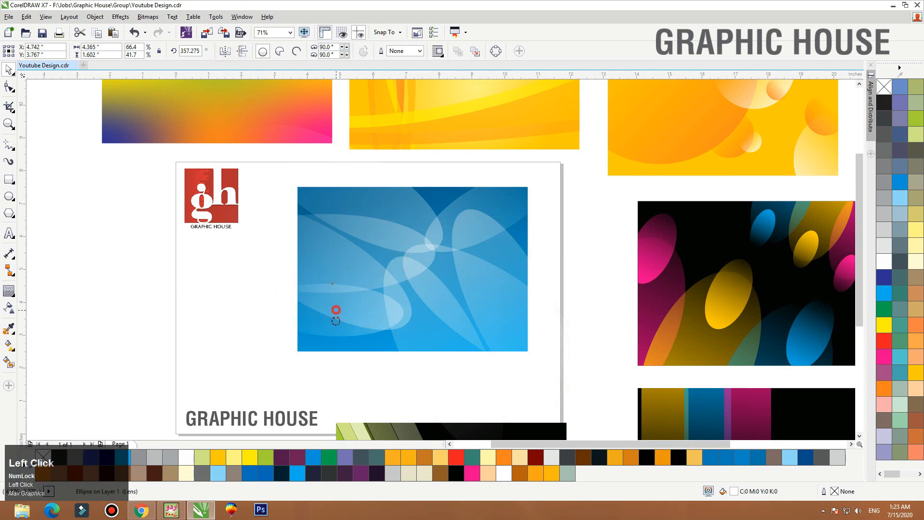
{"action": "left_click_drag", "start_coordinate": [407, 279], "coordinate": [385, 238]}
{"action": "left_click", "coordinate": [363, 309]}
Select both large ellipse groups and both small ellipses over the blue rectangle and group them together.
{"action": "left_click_drag", "start_coordinate": [364, 311], "coordinate": [365, 337]}
{"action": "left_click_drag", "start_coordinate": [428, 342], "coordinate": [437, 358]}
{"action": "key", "text": "ctrl+z"}
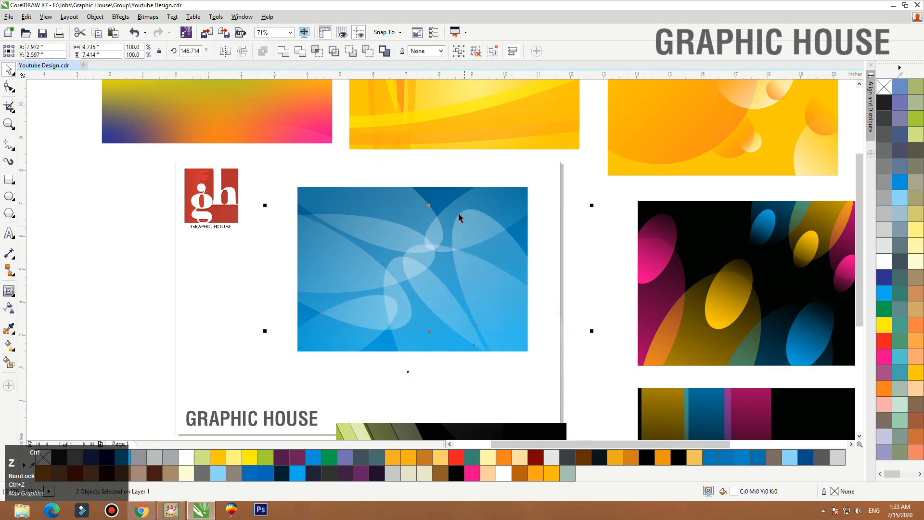
{"action": "left_click", "coordinate": [492, 205], "text": "shift"}
{"action": "left_click_drag", "start_coordinate": [493, 204], "coordinate": [500, 208]}
{"action": "key", "text": "ctrl+z"}
{"action": "left_click_drag", "start_coordinate": [472, 305], "coordinate": [492, 328]}
{"action": "key", "text": "ctrl+z"}
{"action": "left_click_drag", "start_coordinate": [342, 282], "coordinate": [322, 265]}
{"action": "key", "text": "ctrl+z"}
{"action": "left_click", "coordinate": [324, 341], "text": "shift"}
{"action": "key", "text": "ctrl+g"}
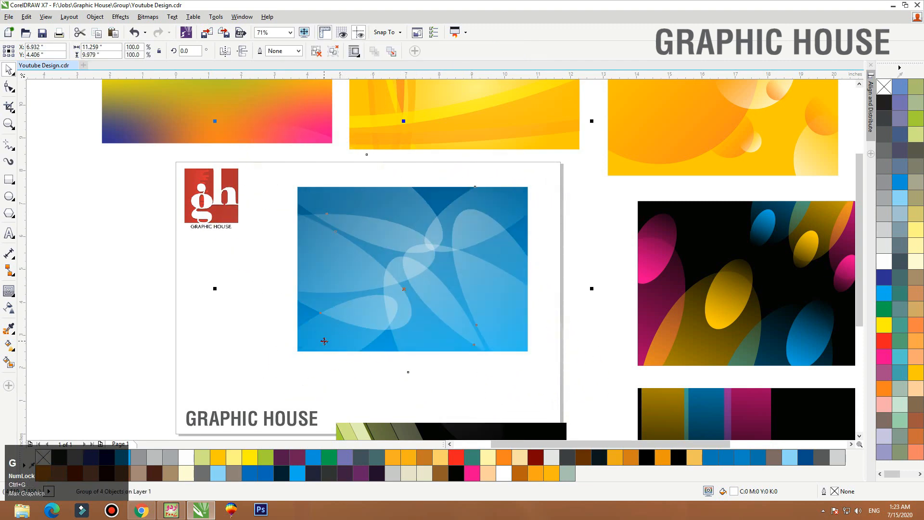
Send the ellipse group behind the blue rectangle and PowerClip it inside the rectangle.
{"action": "key", "text": "shift+Page_Down"}
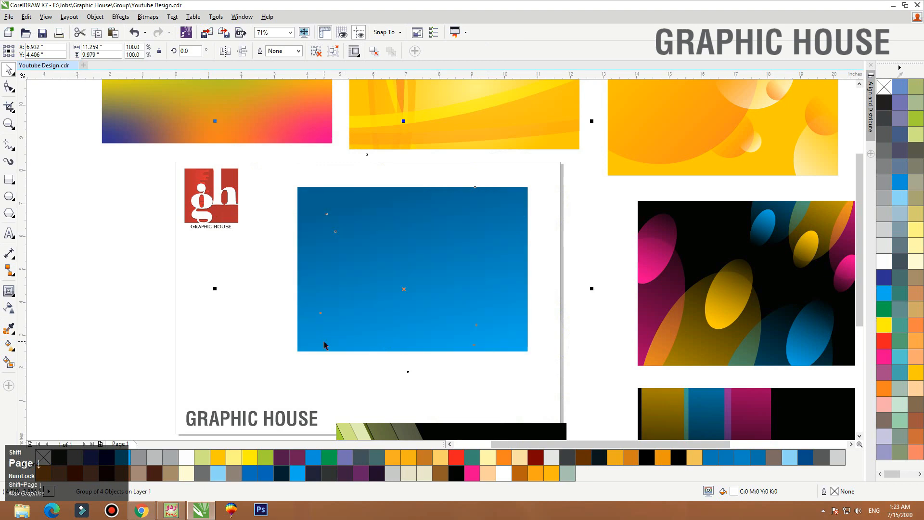
{"action": "right_click", "coordinate": [542, 281]}
{"action": "left_click", "coordinate": [564, 188]}
{"action": "left_click", "coordinate": [517, 196]}
Place a copy of the finished blue ellipse design outside the page, to the left of the multicoloured mesh rectangle.
{"action": "left_click_drag", "start_coordinate": [482, 344], "coordinate": [225, 218]}
{"action": "scroll", "coordinate": [501, 320], "scroll_direction": "down", "scroll_amount": 3}
Edit the contents of the PowerClip on the page, fill the ellipse group with red and finish editing the contents.
{"action": "double_click", "coordinate": [464, 290]}
{"action": "left_click", "coordinate": [464, 291]}
{"action": "key", "text": "shift+F2"}
{"action": "key", "text": "F3"}
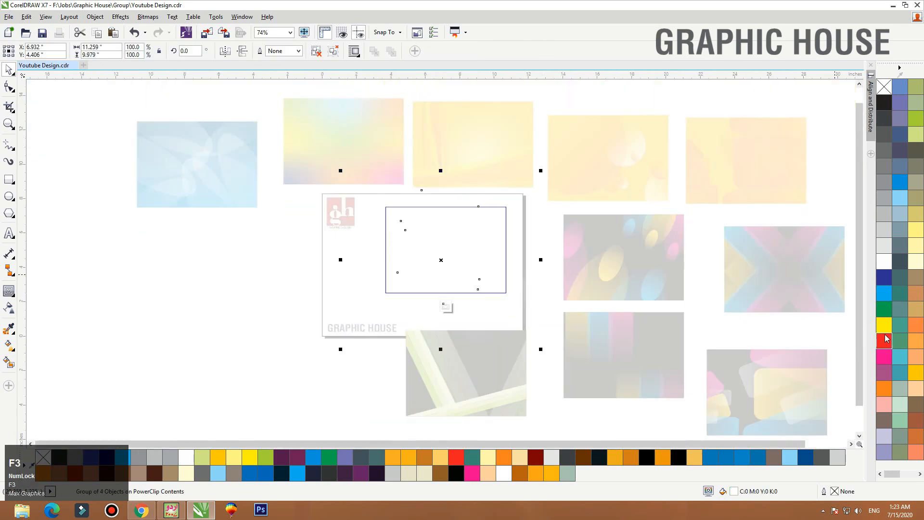
{"action": "left_click", "coordinate": [885, 341]}
{"action": "left_click", "coordinate": [246, 301], "text": "ctrl"}
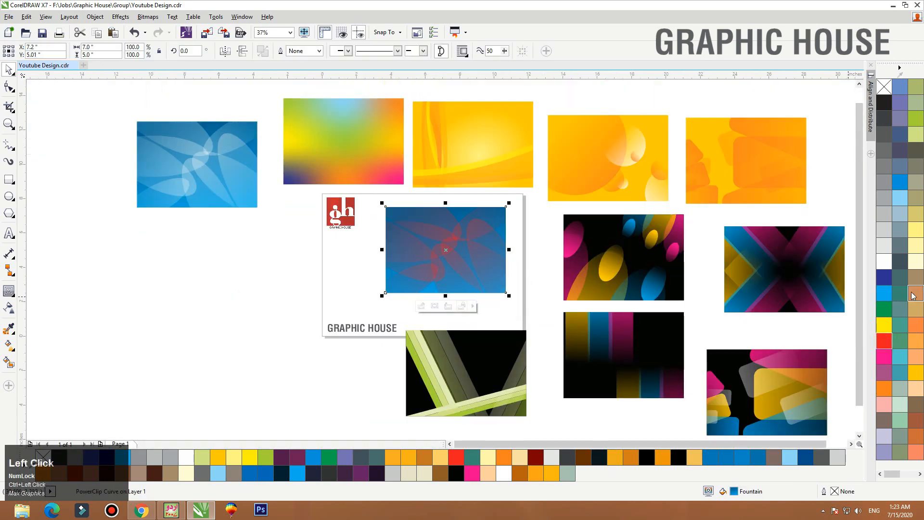
Fill the PowerClip rectangle on the page with solid red.
{"action": "left_click", "coordinate": [885, 341]}
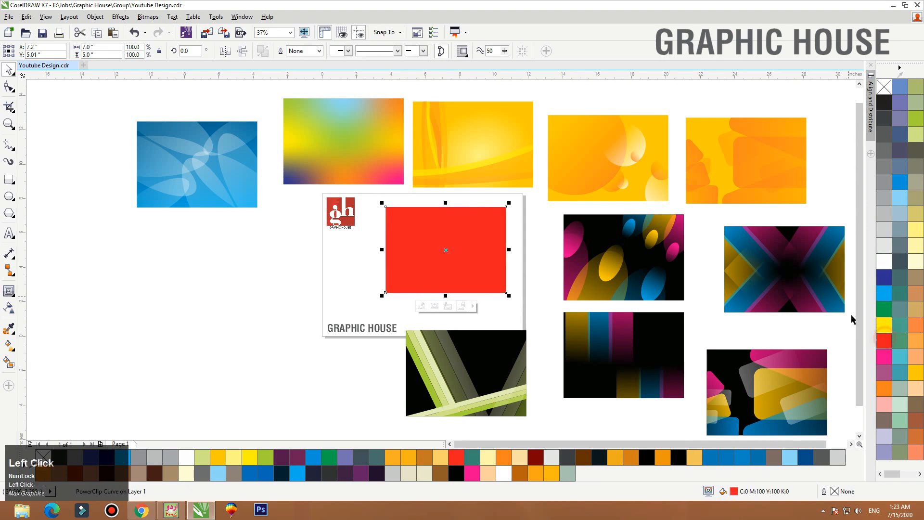
{"action": "key", "text": "shift+F2"}
{"action": "key", "text": "F3"}
Darken the PowerClip rectangle's red fill to C0 M100 Y100 K30 and add this colour to the palette.
{"action": "double_click", "coordinate": [735, 492]}
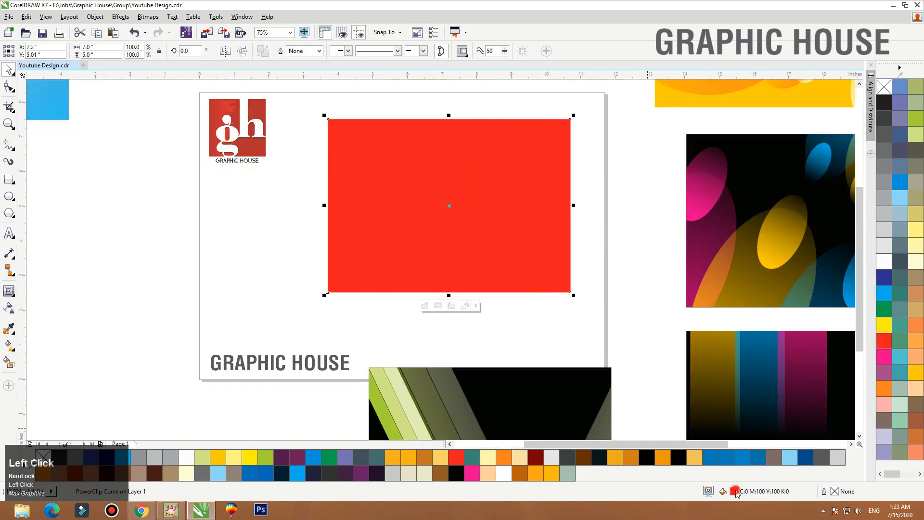
{"action": "left_click", "coordinate": [805, 169]}
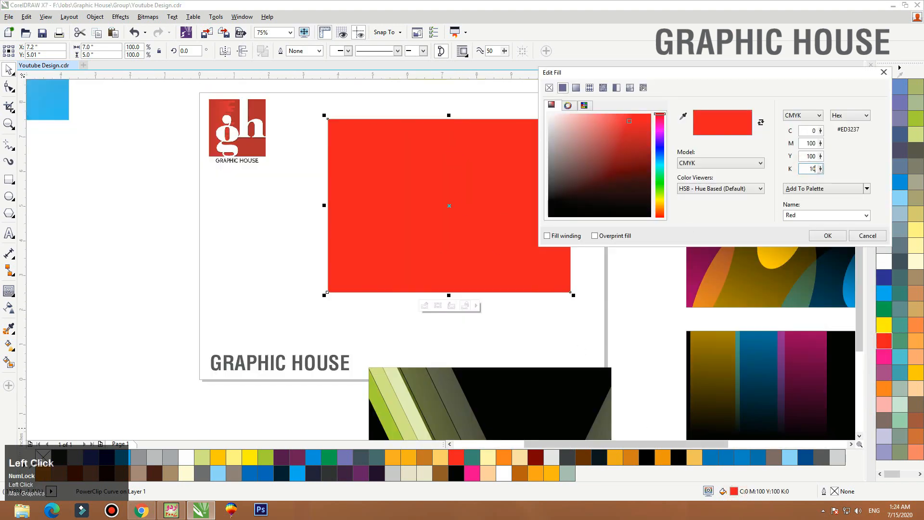
{"action": "type", "text": "10"}
{"action": "key", "text": "shift+Tab"}
{"action": "left_click", "coordinate": [807, 172]}
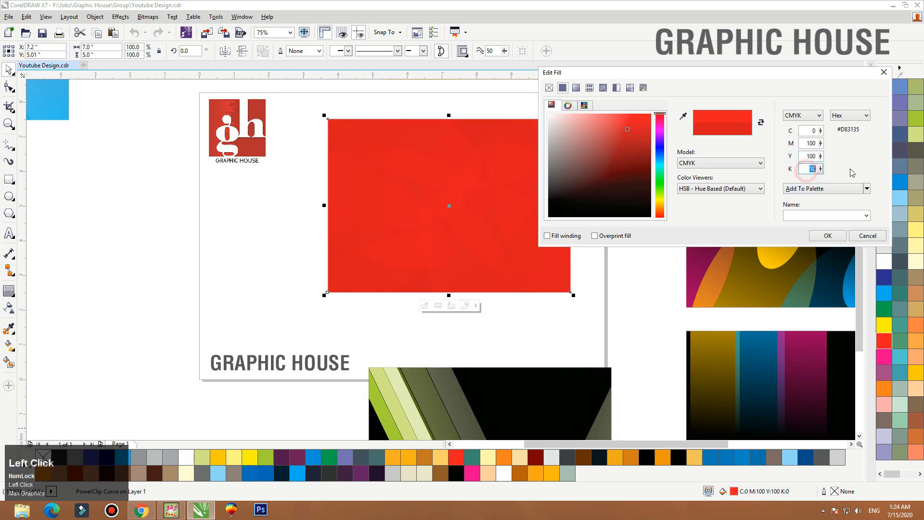
{"action": "type", "text": "30"}
{"action": "key", "text": "shift+Tab"}
{"action": "left_click", "coordinate": [829, 189]}
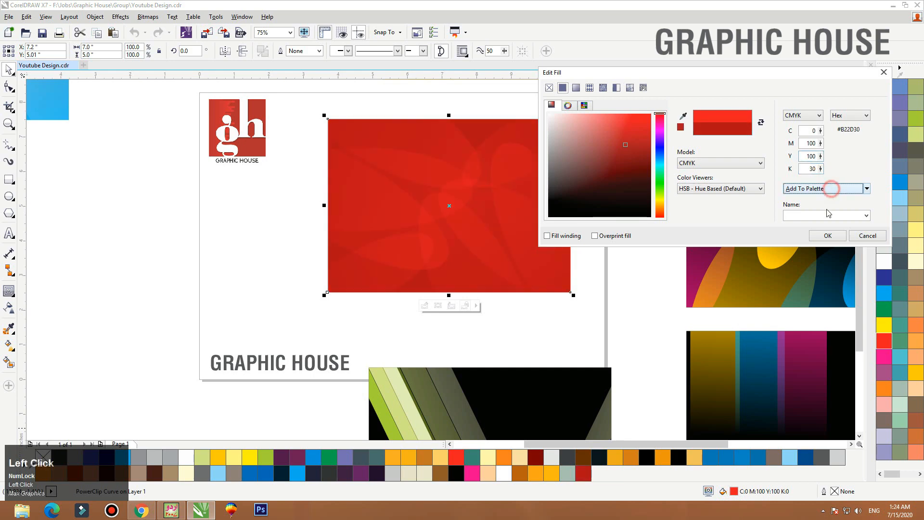
{"action": "left_click", "coordinate": [827, 235]}
Darken the red rectangle's fill further to K 50 and add that colour to the palette.
{"action": "left_click_drag", "start_coordinate": [618, 153], "coordinate": [305, 245]}
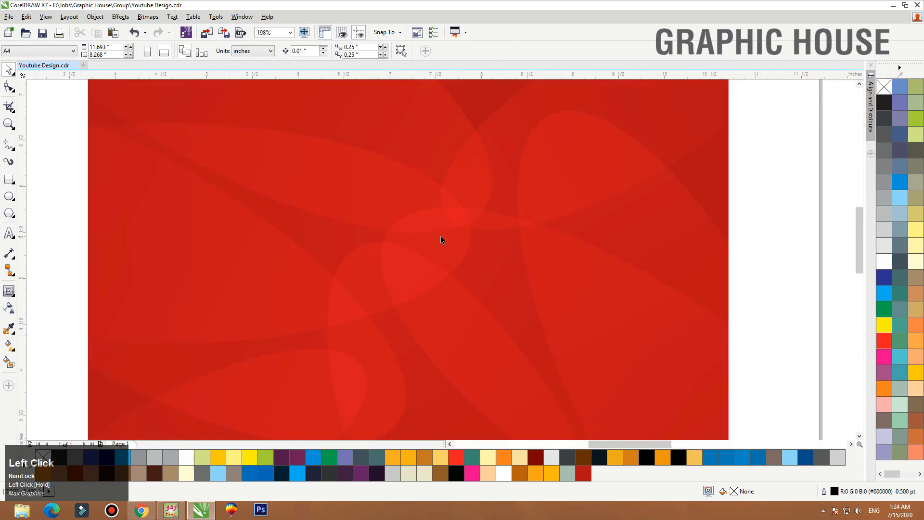
{"action": "key", "text": "F3"}
{"action": "left_click", "coordinate": [446, 240]}
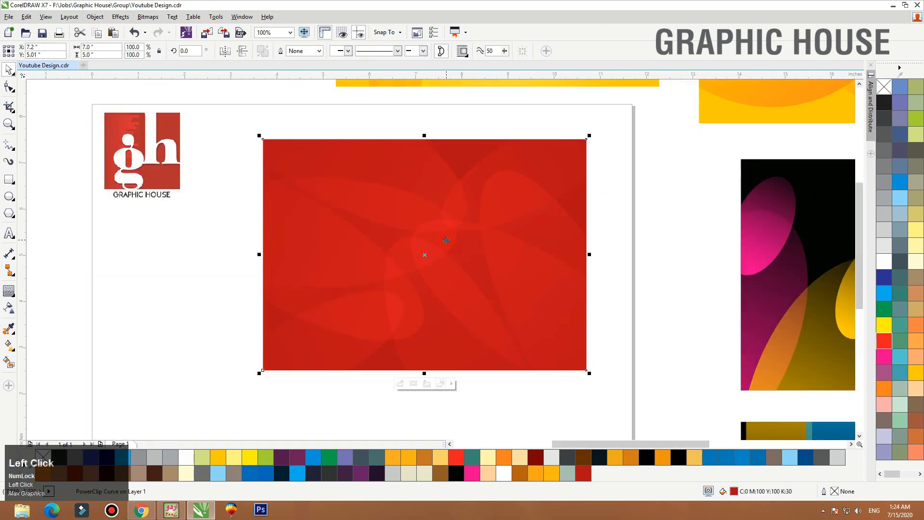
{"action": "double_click", "coordinate": [732, 492]}
{"action": "left_click", "coordinate": [807, 169]}
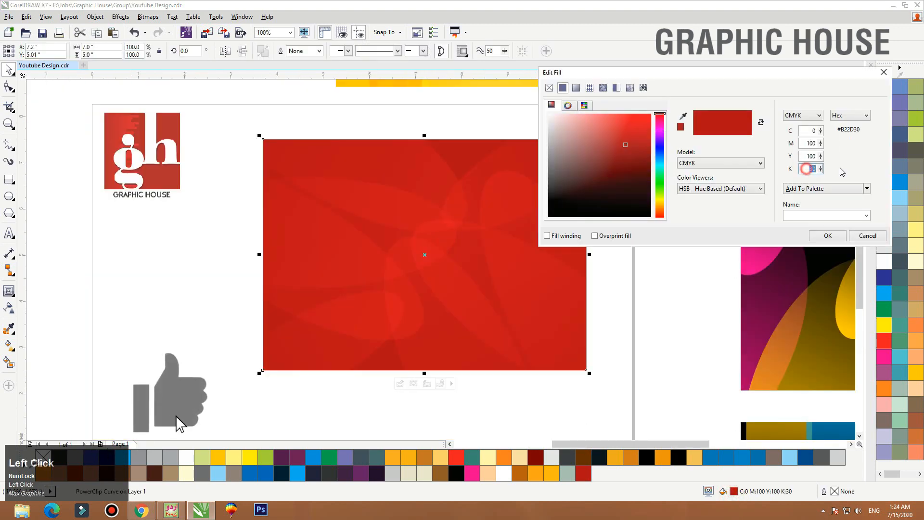
{"action": "type", "text": "50"}
{"action": "key", "text": "Tab"}
{"action": "left_click", "coordinate": [835, 188]}
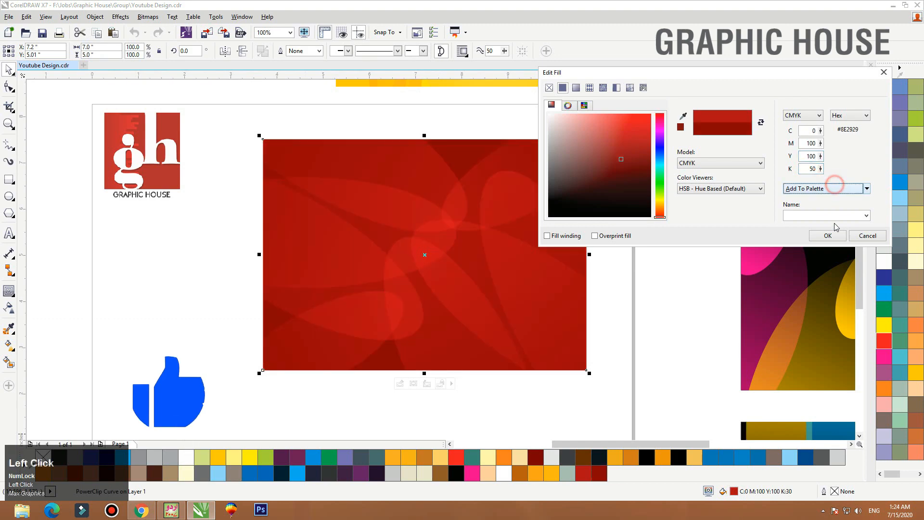
{"action": "left_click", "coordinate": [827, 235]}
{"action": "key", "text": "F4"}
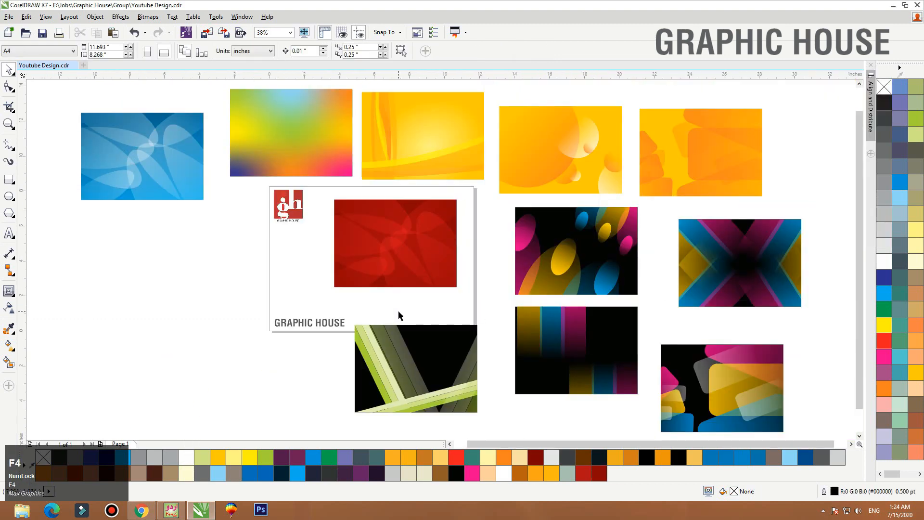
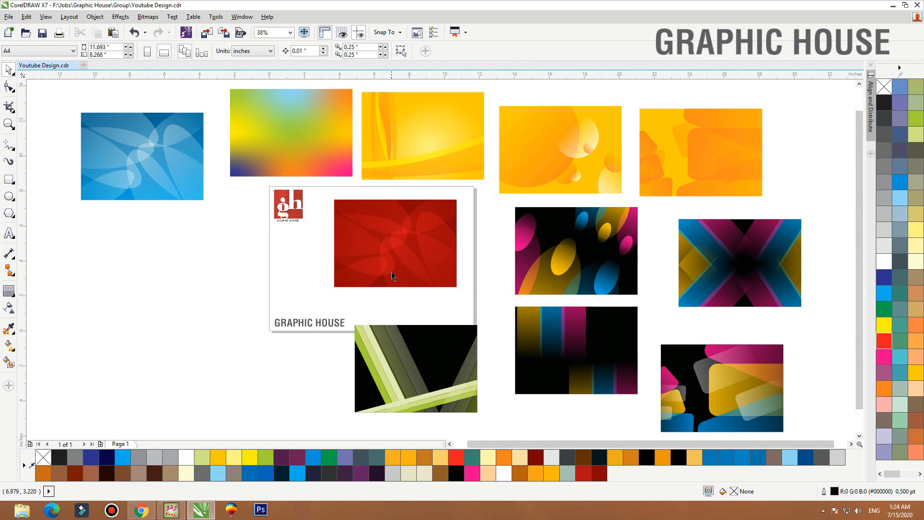
Place a copy of the red design outside the page, below the blue design, and set its frame type to None.
{"action": "key", "text": "Home"}
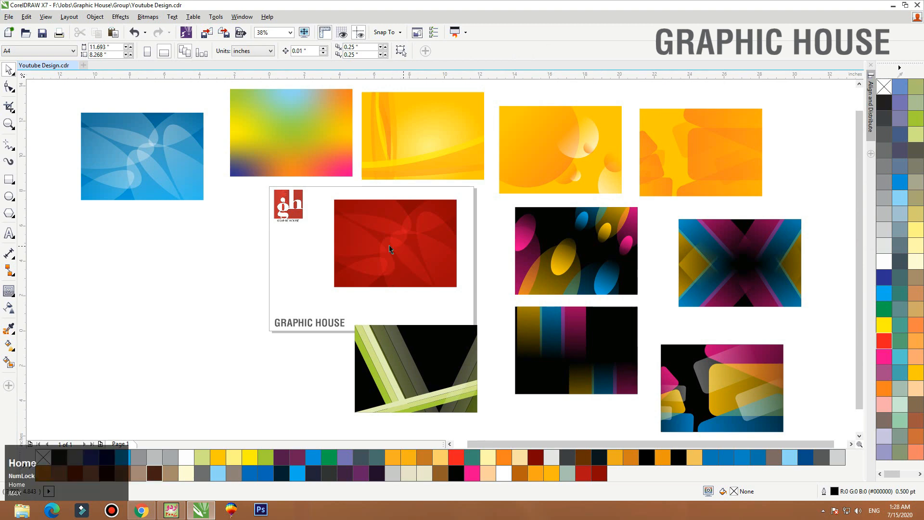
{"action": "left_click_drag", "start_coordinate": [401, 250], "coordinate": [173, 343]}
{"action": "right_click", "coordinate": [172, 343]}
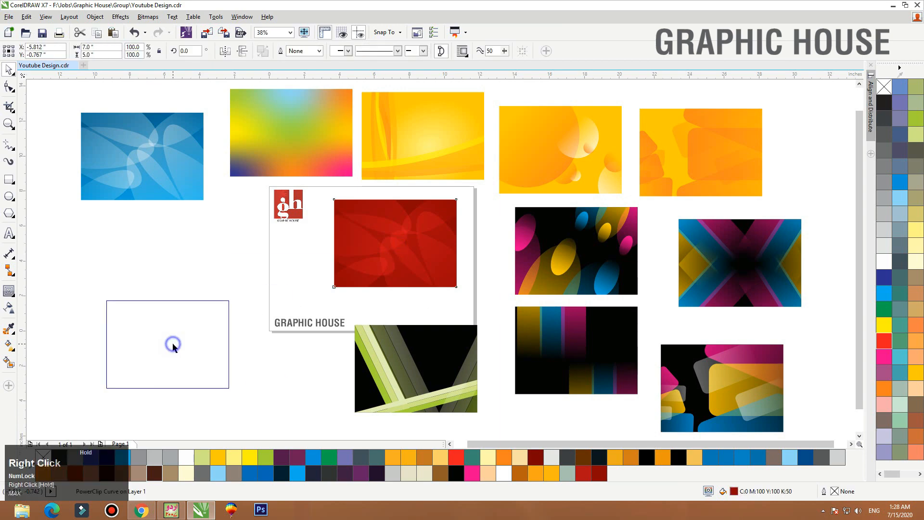
{"action": "right_click", "coordinate": [180, 324]}
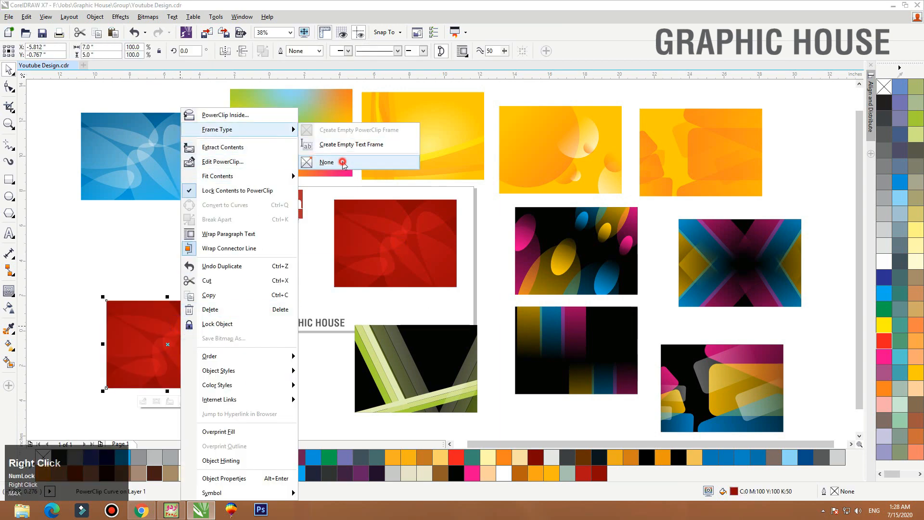
{"action": "left_click", "coordinate": [325, 159]}
Fill the copied rectangle with black and move it up slightly.
{"action": "left_click_drag", "start_coordinate": [305, 285], "coordinate": [287, 374]}
{"action": "key", "text": "shift+F2"}
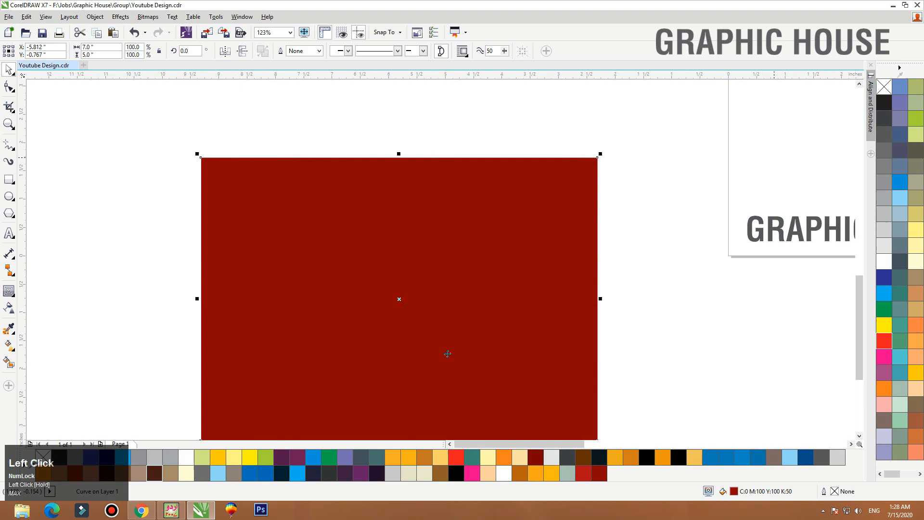
{"action": "left_click", "coordinate": [456, 473]}
{"action": "left_click_drag", "start_coordinate": [447, 358], "coordinate": [446, 320]}
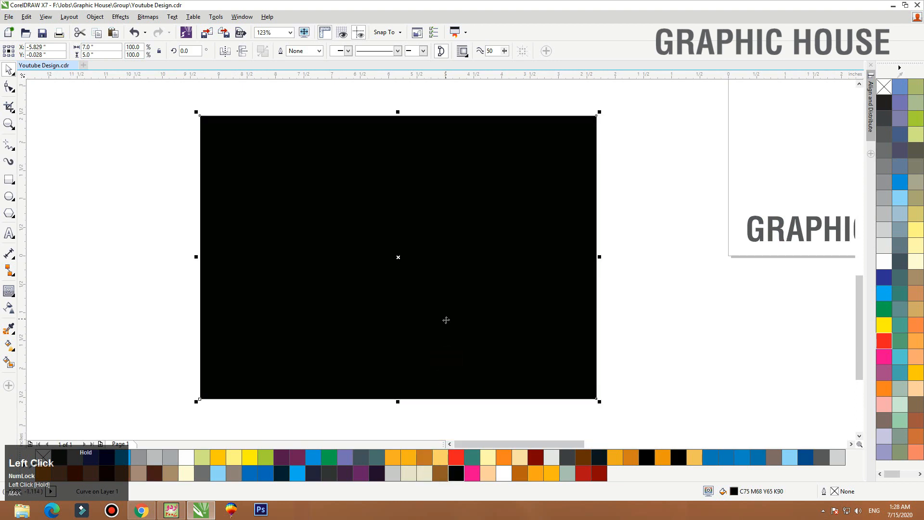
Draw a vertical stripe about 0.65 inch wide over the full 5-inch height of the black rectangle and fill it red.
{"action": "left_click", "coordinate": [8, 179]}
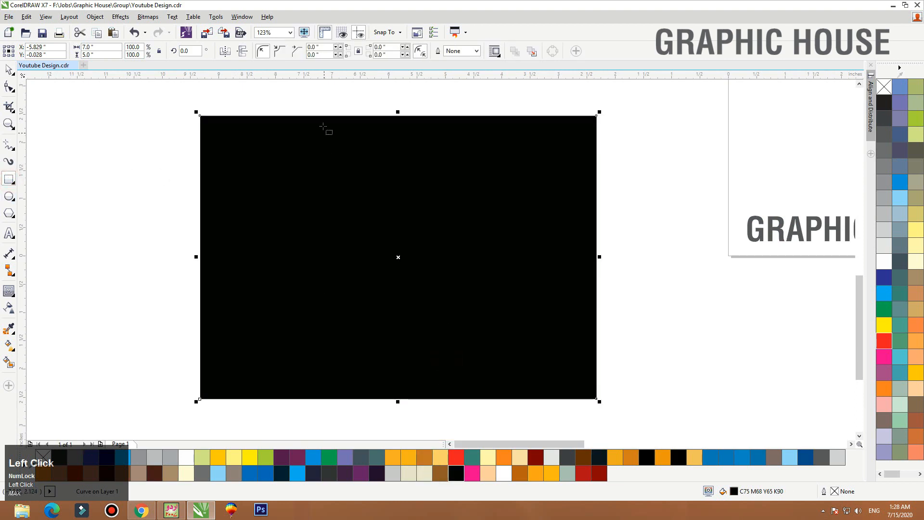
{"action": "left_click_drag", "start_coordinate": [320, 116], "coordinate": [358, 400]}
{"action": "key", "text": "space"}
{"action": "left_click", "coordinate": [886, 341]}
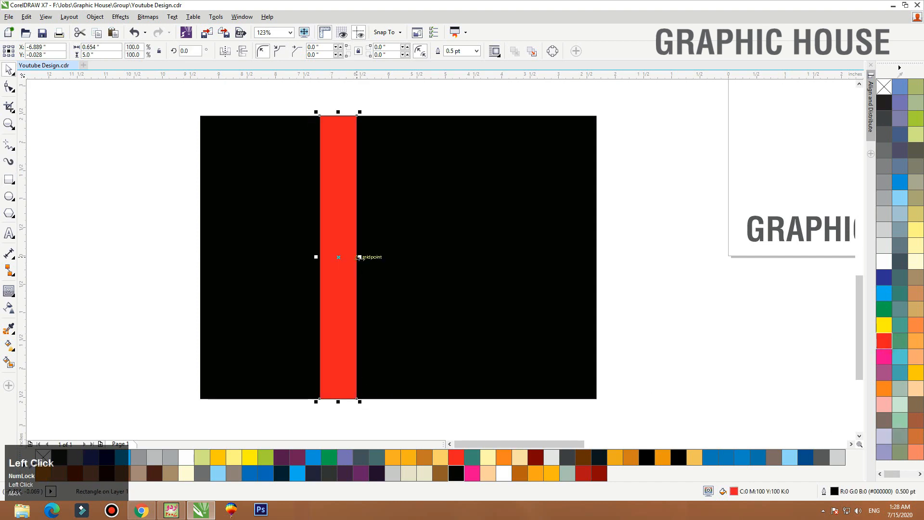
Narrow the red stripe to about 0.54 inch, mirror a copy of it to its right side and fill the copy amber.
{"action": "left_click_drag", "start_coordinate": [359, 257], "coordinate": [378, 257]}
{"action": "right_click", "coordinate": [379, 258]}
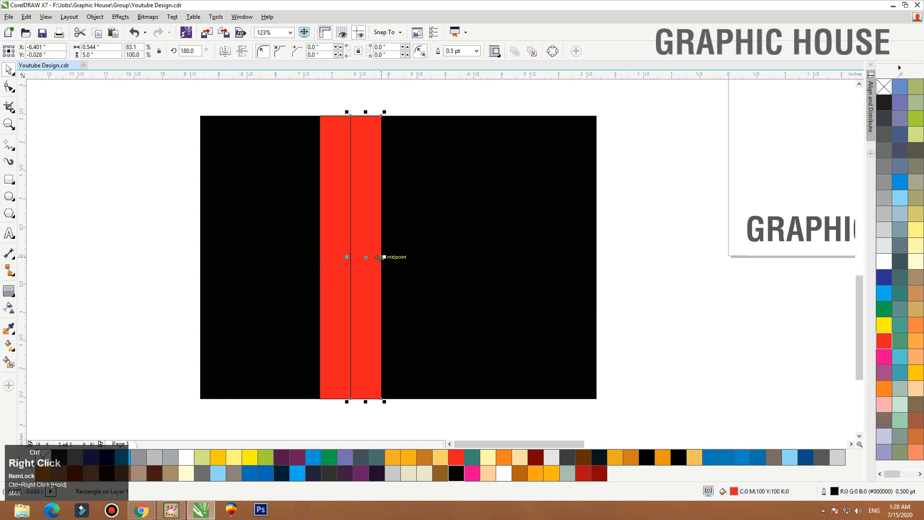
{"action": "left_click", "coordinate": [912, 370]}
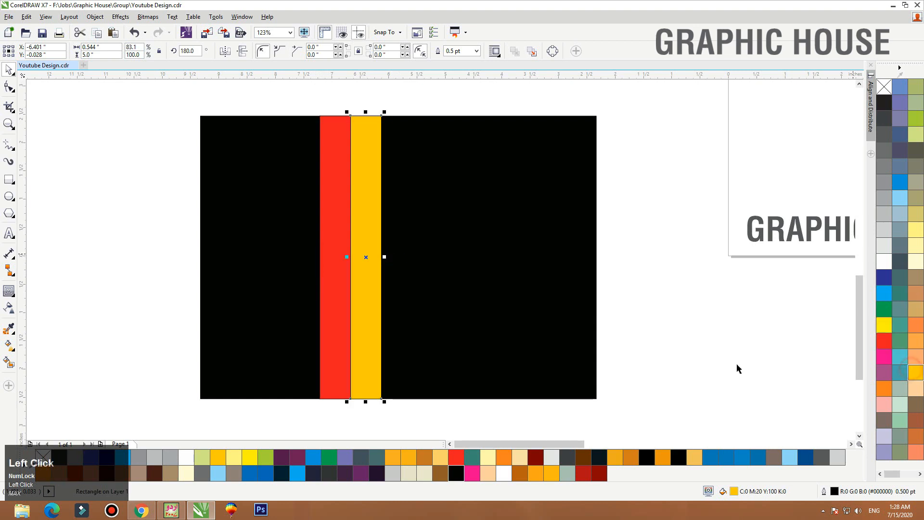
Mirror two more stripe copies side by side to the right of the amber one, filling them green and cyan.
{"action": "left_click_drag", "start_coordinate": [346, 257], "coordinate": [391, 257]}
{"action": "right_click", "coordinate": [390, 257], "text": "ctrl"}
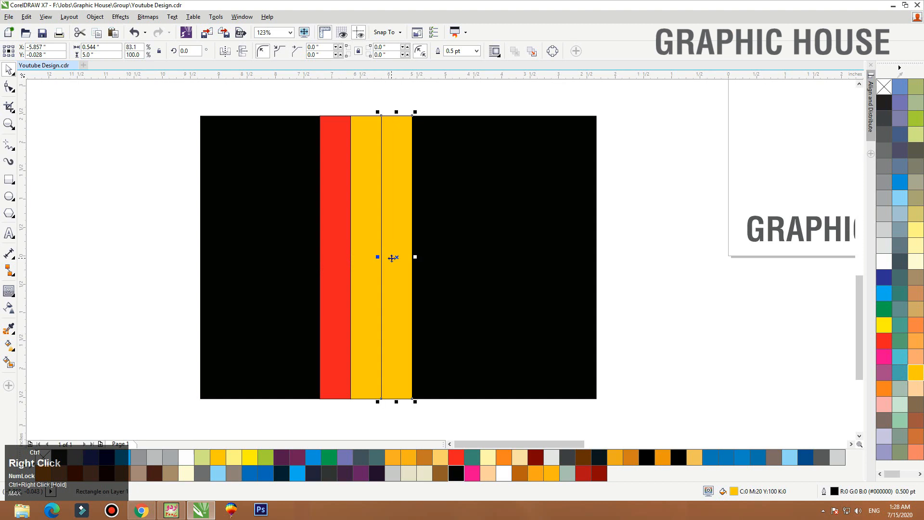
{"action": "left_click", "coordinate": [884, 308]}
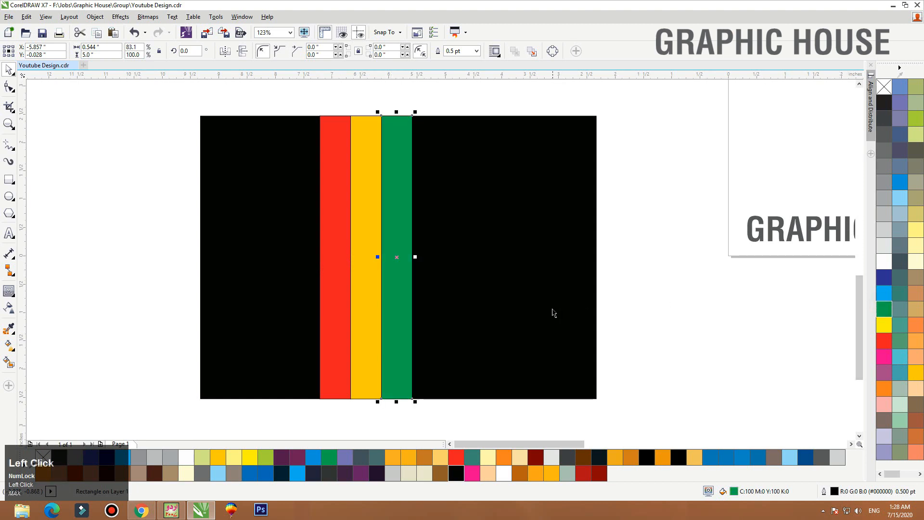
{"action": "left_click_drag", "start_coordinate": [378, 257], "coordinate": [442, 257]}
{"action": "right_click", "coordinate": [443, 257], "text": "ctrl"}
{"action": "left_click", "coordinate": [888, 294]}
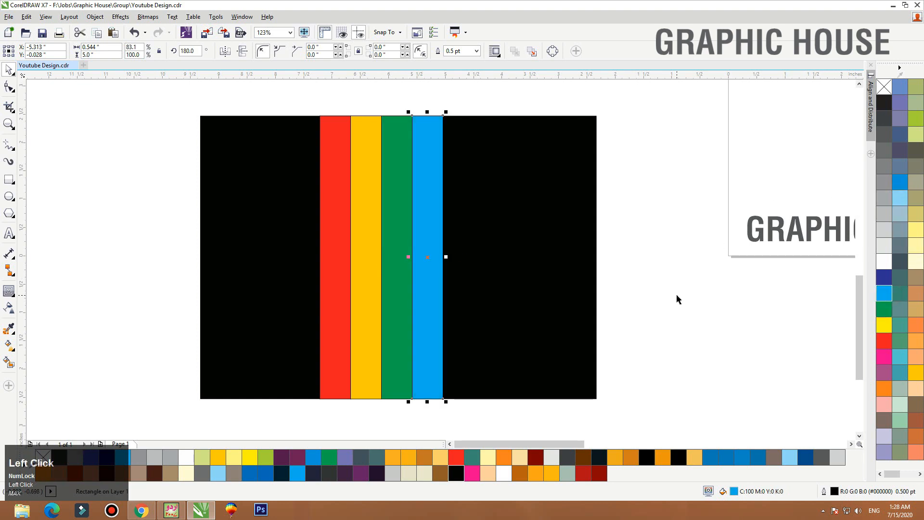
Remove the outlines from all four coloured stripes.
{"action": "left_click_drag", "start_coordinate": [477, 99], "coordinate": [299, 413]}
{"action": "right_click", "coordinate": [884, 87]}
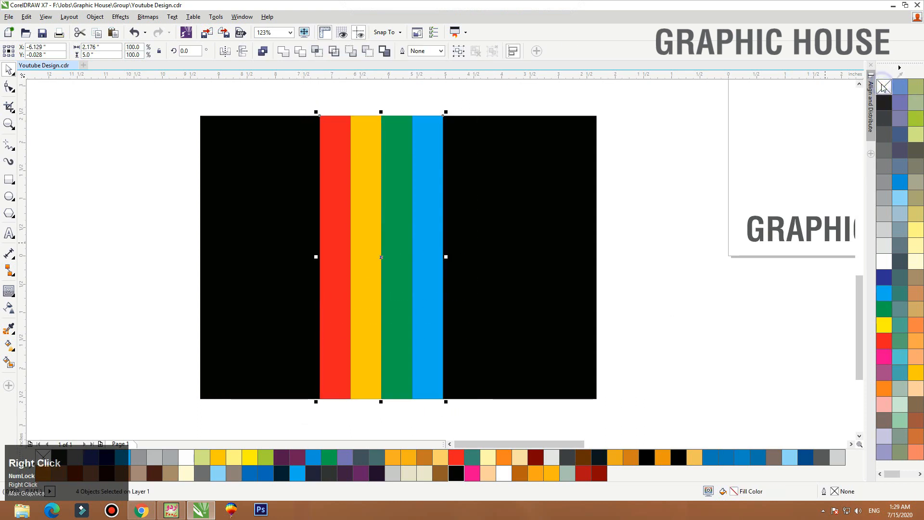
{"action": "left_click", "coordinate": [664, 248]}
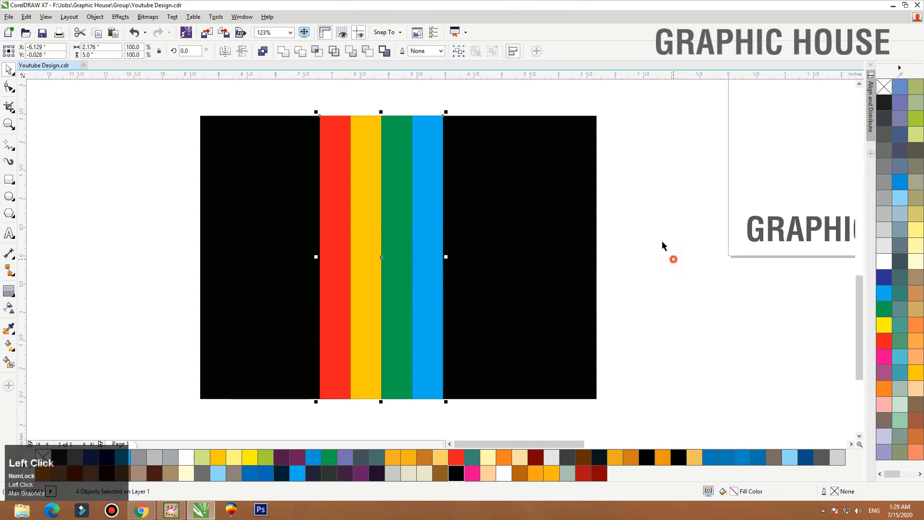
Move the cyan and red stripes outward and distribute all four stripes with equal horizontal spacing.
{"action": "left_click_drag", "start_coordinate": [427, 144], "coordinate": [412, 147]}
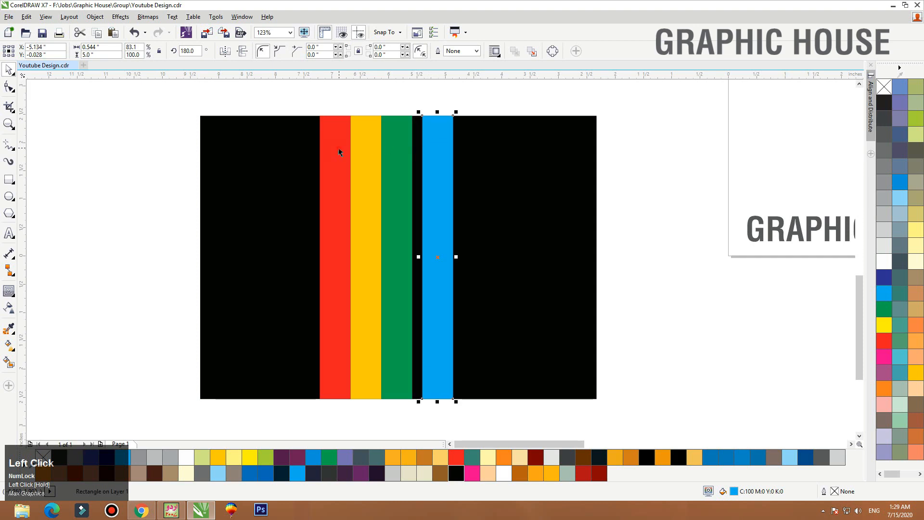
{"action": "left_click_drag", "start_coordinate": [340, 151], "coordinate": [334, 145]}
{"action": "left_click_drag", "start_coordinate": [505, 101], "coordinate": [276, 417]}
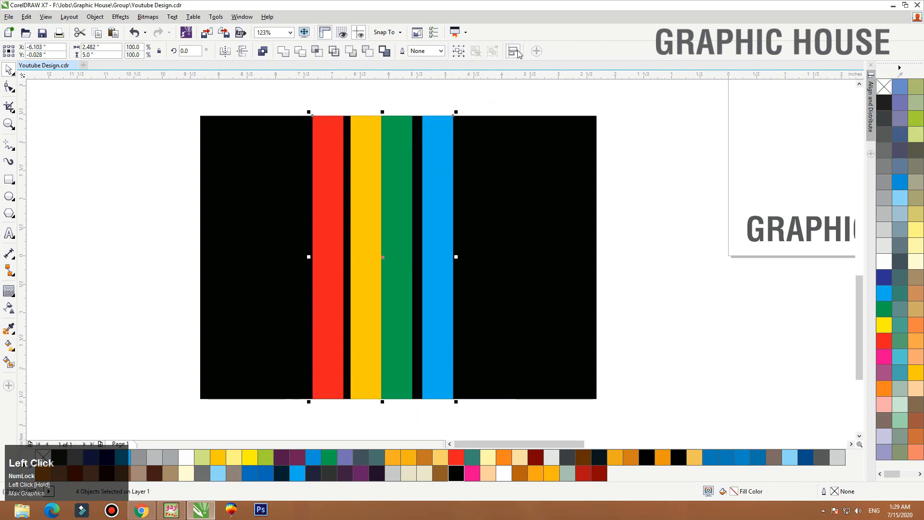
{"action": "left_click", "coordinate": [871, 96]}
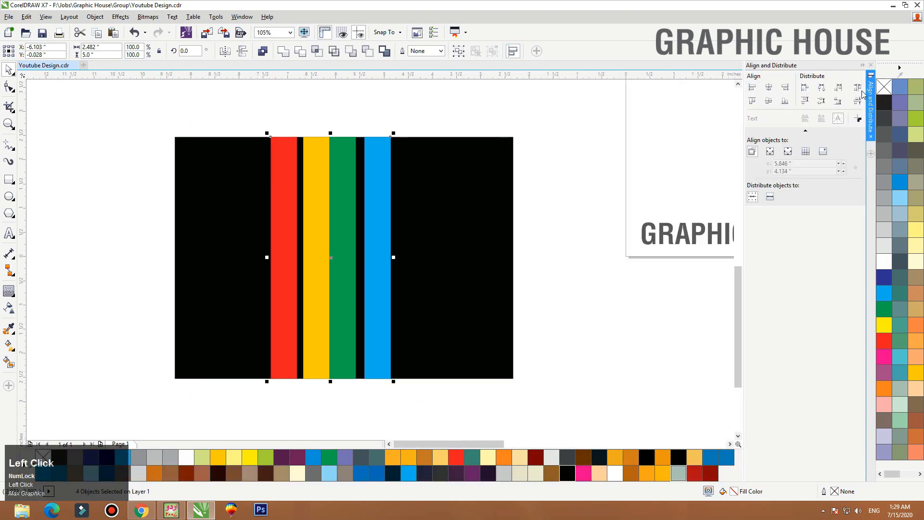
{"action": "left_click", "coordinate": [857, 89]}
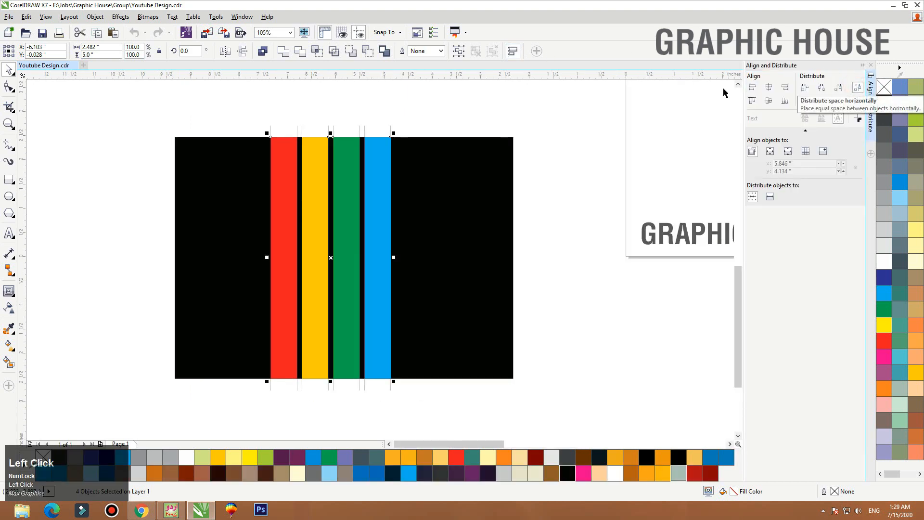
{"action": "left_click", "coordinate": [862, 66]}
Group the four stripes and centre the group horizontally on the black rectangle.
{"action": "key", "text": "ctrl+g"}
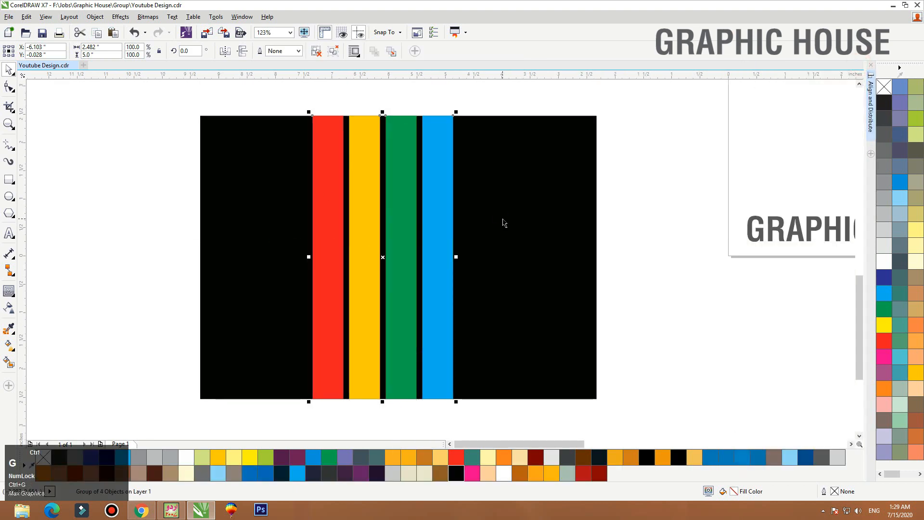
{"action": "left_click", "coordinate": [503, 223], "text": "shift"}
{"action": "key", "text": "c"}
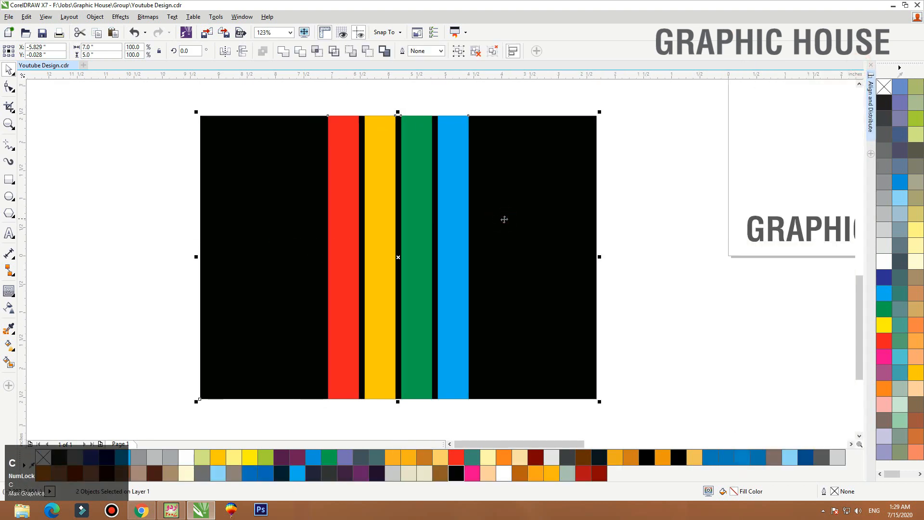
{"action": "left_click", "coordinate": [657, 229]}
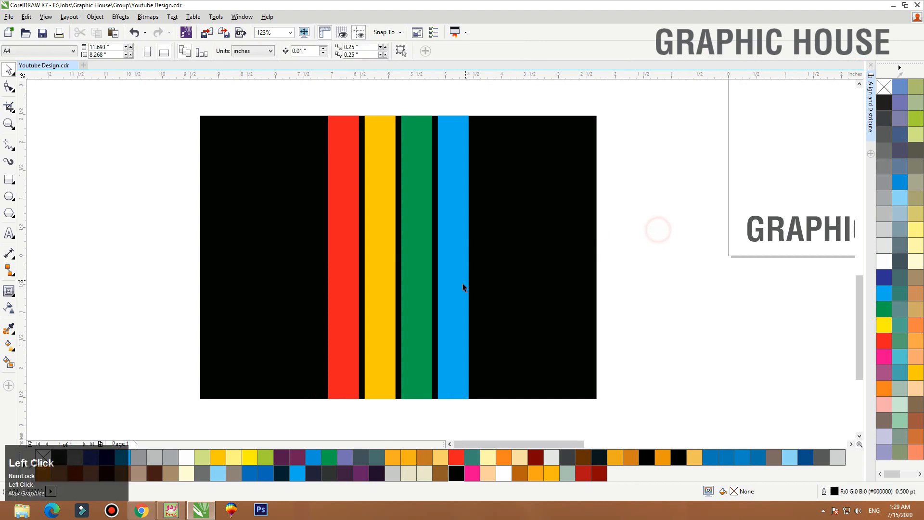
Narrow the stripe group symmetrically to about 1.94 inches and shorten it from below to about 3.52 inches high.
{"action": "left_click", "coordinate": [460, 285]}
{"action": "mouse_move", "coordinate": [471, 257]}
{"action": "left_mouse_down"}
{"action": "mouse_move", "coordinate": [480, 256]}
{"action": "mouse_move", "coordinate": [457, 257]}
{"action": "left_mouse_up"}
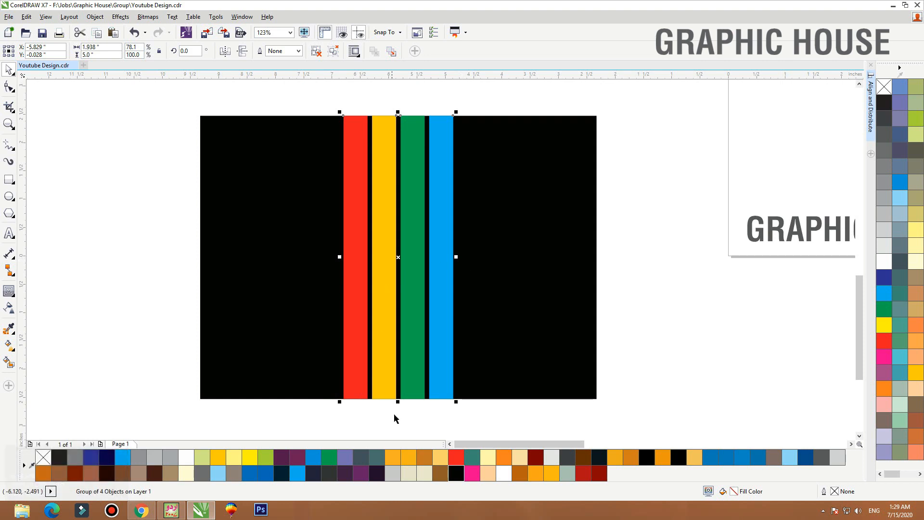
{"action": "left_click_drag", "start_coordinate": [397, 402], "coordinate": [407, 328]}
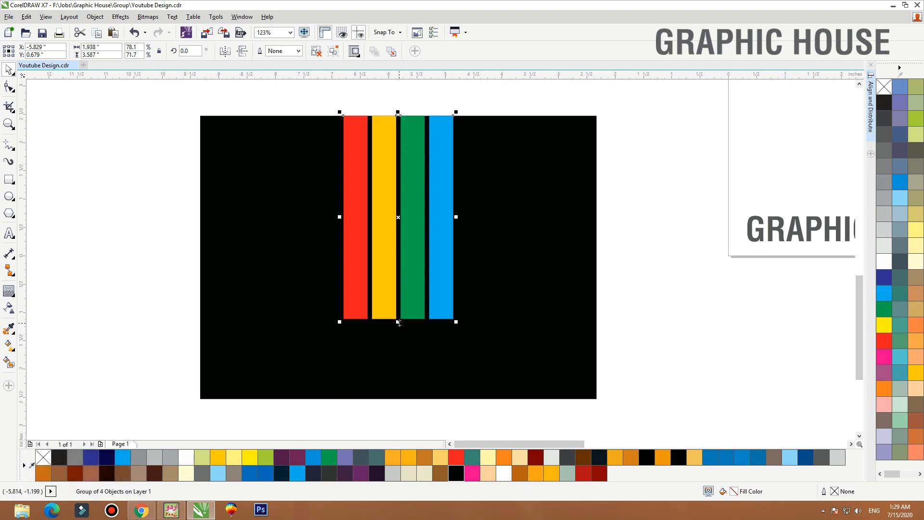
{"action": "left_click_drag", "start_coordinate": [398, 324], "coordinate": [399, 318]}
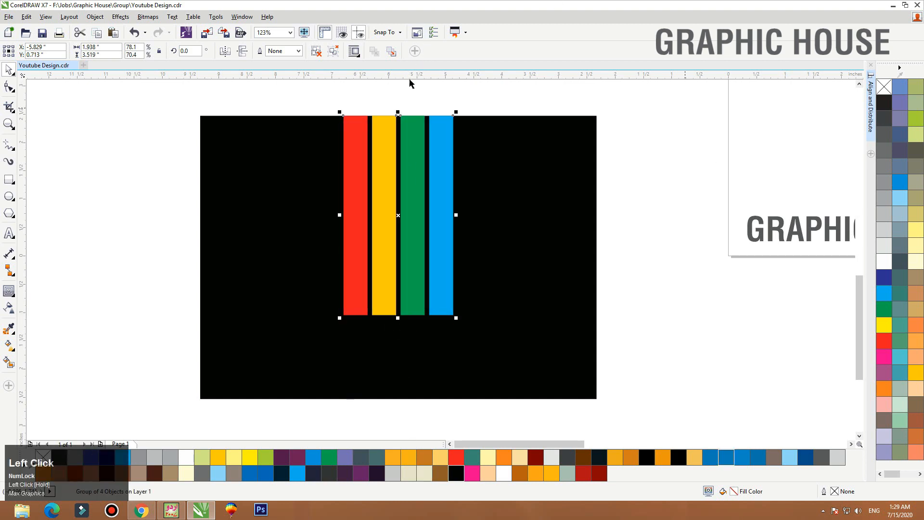
Create a vertically mirrored copy of the stripe group directly below it and shorten the copy to end at the black rectangle's lower edge.
{"action": "left_click_drag", "start_coordinate": [398, 159], "coordinate": [398, 376]}
{"action": "right_click", "coordinate": [398, 376]}
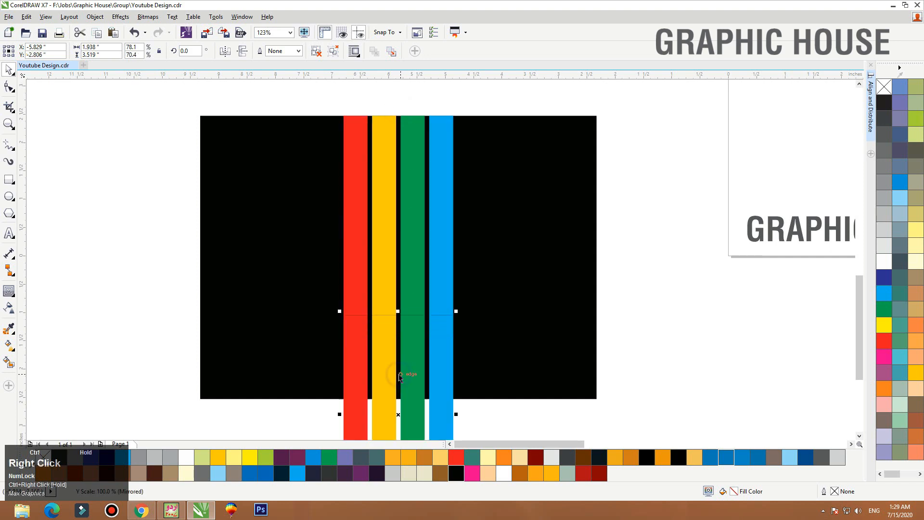
{"action": "scroll", "coordinate": [367, 277], "scroll_direction": "down", "scroll_amount": 1}
{"action": "key", "text": "F2"}
{"action": "left_click_drag", "start_coordinate": [299, 267], "coordinate": [542, 459]}
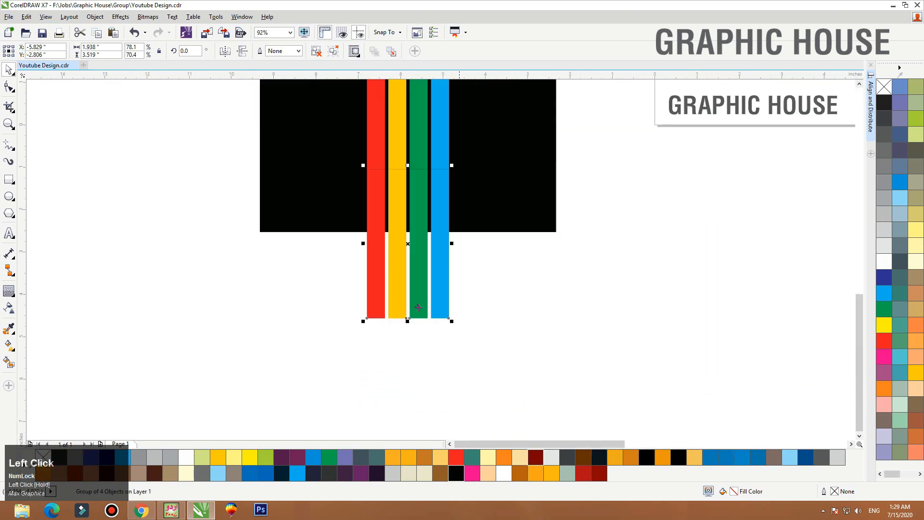
{"action": "left_click_drag", "start_coordinate": [408, 323], "coordinate": [419, 241]}
{"action": "left_click", "coordinate": [461, 265]}
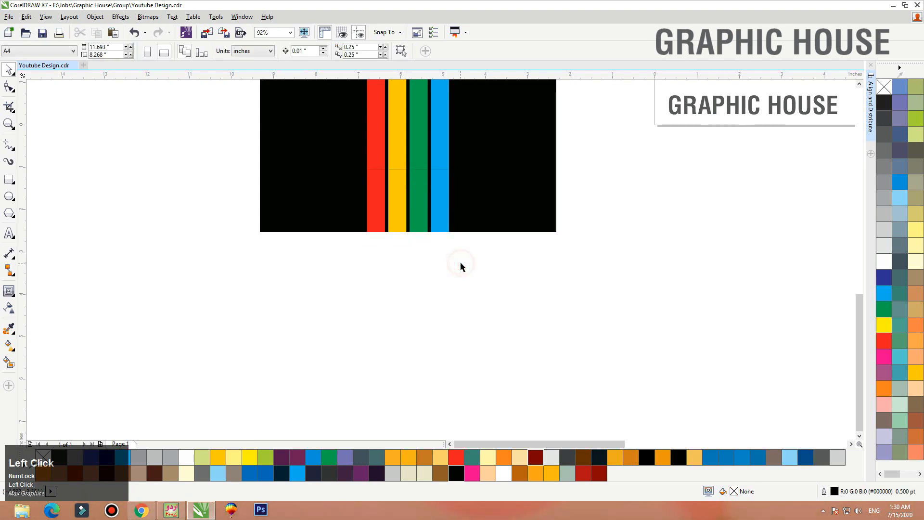
{"action": "left_click", "coordinate": [229, 276]}
Shorten the lower stripe group from above to about 0.97 inches high and extend the upper group down to meet it, about 4.03 inches high.
{"action": "scroll", "coordinate": [272, 284], "scroll_direction": "up", "scroll_amount": 1}
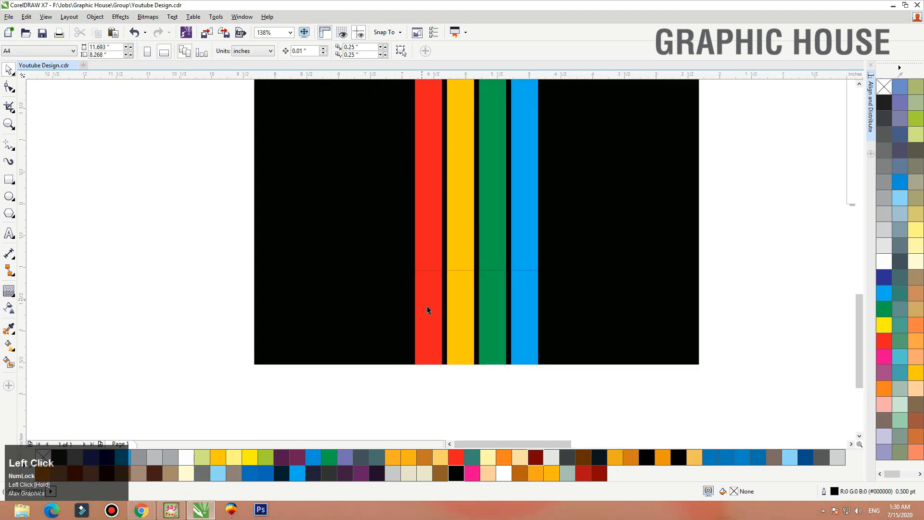
{"action": "left_click", "coordinate": [469, 308]}
{"action": "left_click_drag", "start_coordinate": [477, 266], "coordinate": [477, 304]}
{"action": "left_click", "coordinate": [471, 268]}
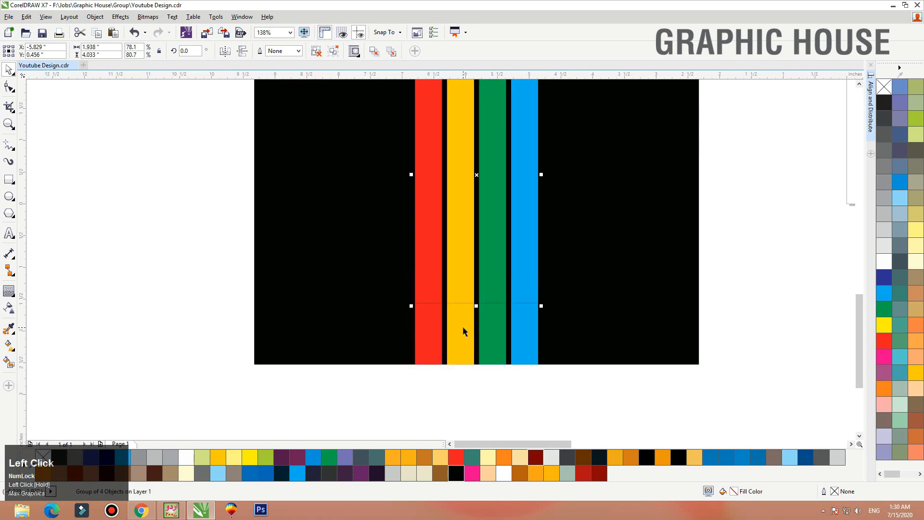
Skew the lower stripe group horizontally so its bottom end shifts left, making it about 2.04 inches wide.
{"action": "left_click", "coordinate": [463, 330]}
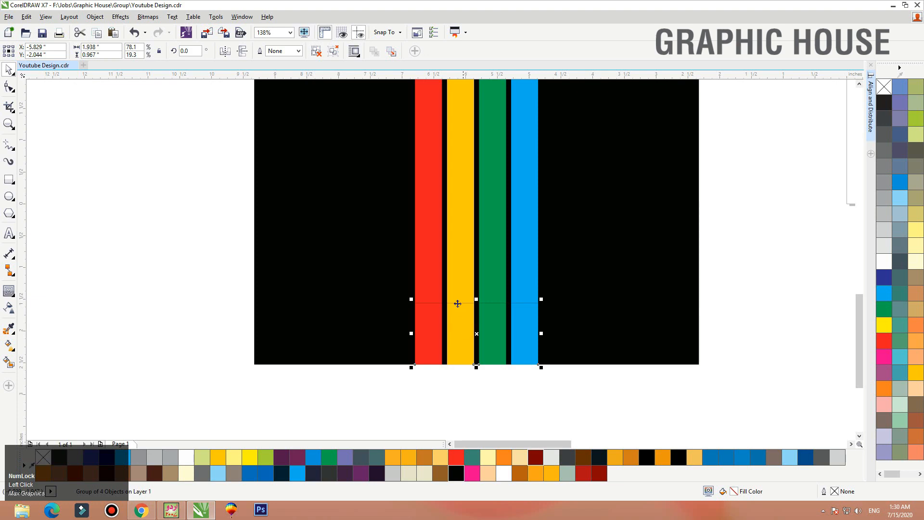
{"action": "left_click", "coordinate": [485, 337]}
{"action": "left_click_drag", "start_coordinate": [477, 367], "coordinate": [470, 378]}
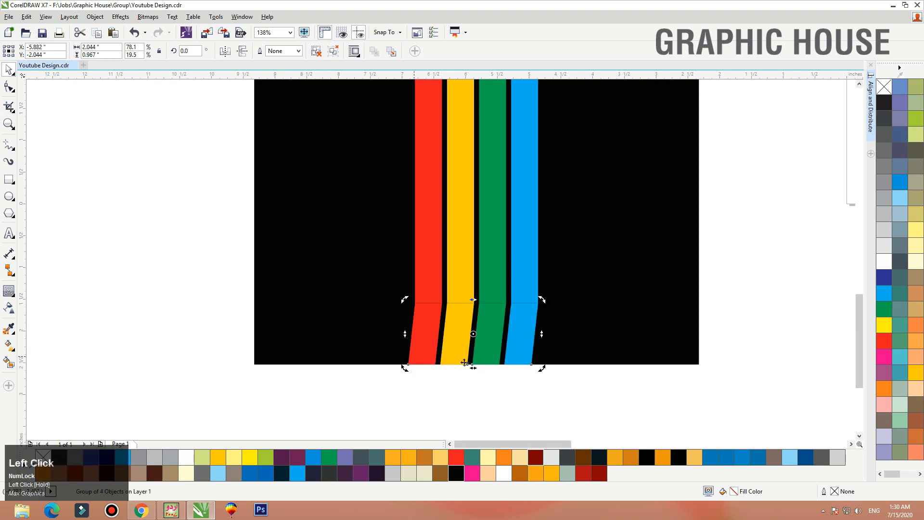
{"action": "left_click", "coordinate": [449, 393]}
{"action": "left_click", "coordinate": [449, 363]}
{"action": "left_click", "coordinate": [464, 398]}
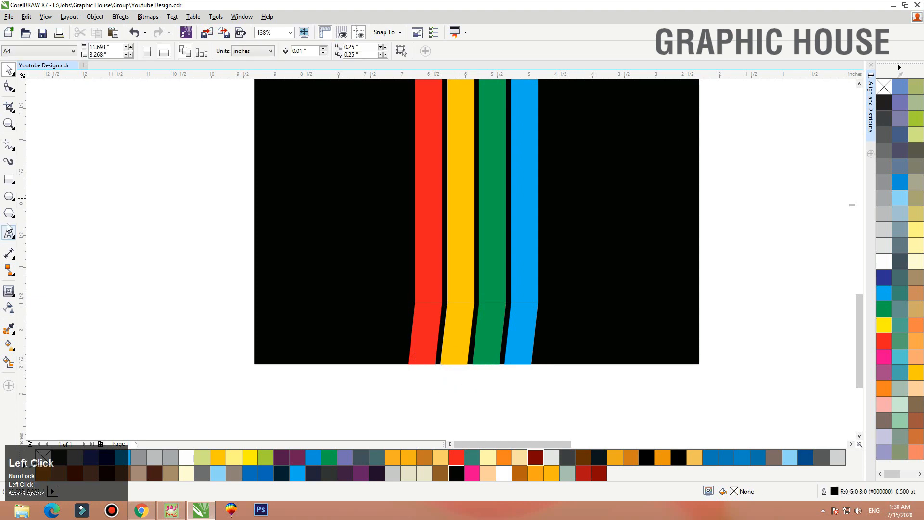
Draw a horizontal rectangle about 6.96 by 0.80 inches across the stripes above the bend, fill it with K100 black and remove its outline.
{"action": "left_click", "coordinate": [10, 181]}
{"action": "left_click_drag", "start_coordinate": [260, 253], "coordinate": [702, 304]}
{"action": "key", "text": "space"}
{"action": "left_click", "coordinate": [884, 102]}
{"action": "right_click", "coordinate": [884, 87]}
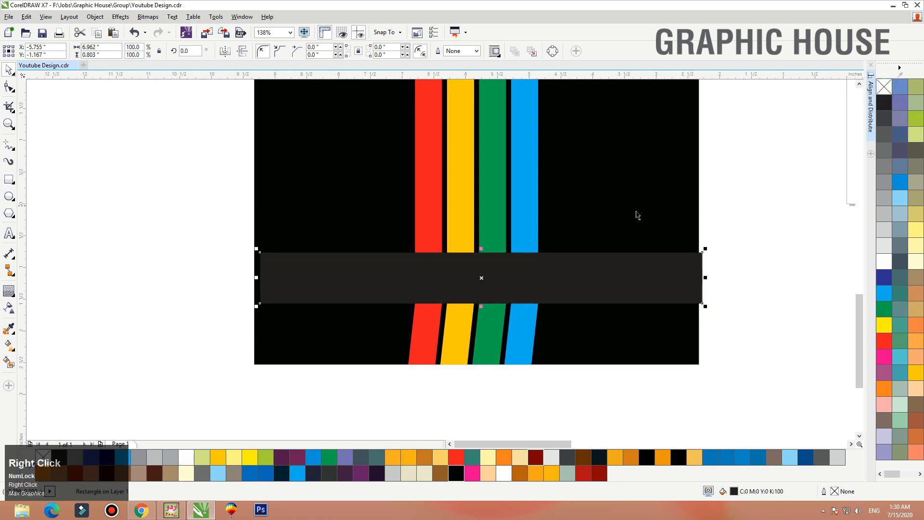
Centre the band horizontally on the black rectangle and apply a linear transparency that fades it out upward from the bend.
{"action": "left_click", "coordinate": [635, 209]}
{"action": "left_click_drag", "start_coordinate": [545, 295], "coordinate": [499, 259]}
{"action": "left_click", "coordinate": [9, 311]}
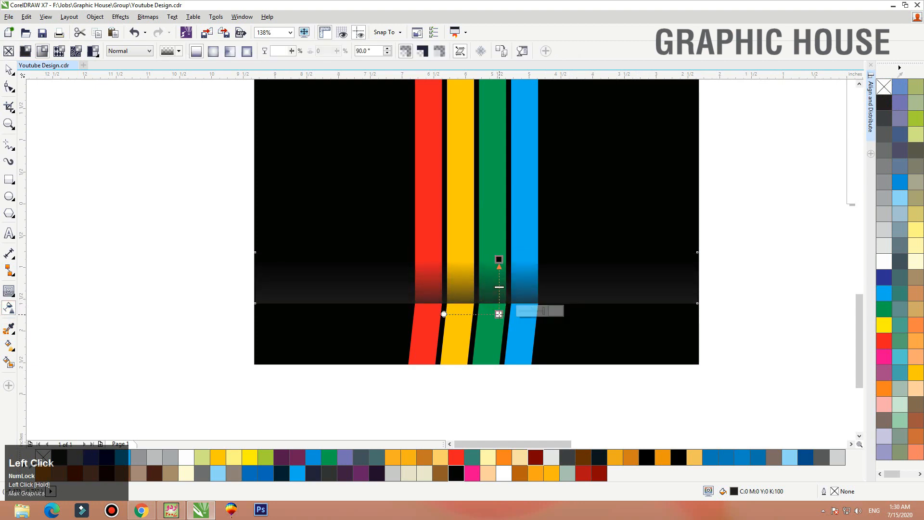
{"action": "left_click_drag", "start_coordinate": [499, 258], "coordinate": [501, 256]}
{"action": "key", "text": "space"}
{"action": "left_click", "coordinate": [569, 326]}
{"action": "key", "text": "F3"}
{"action": "left_click", "coordinate": [351, 394]}
{"action": "key", "text": "F2"}
{"action": "left_click_drag", "start_coordinate": [328, 393], "coordinate": [696, 123]}
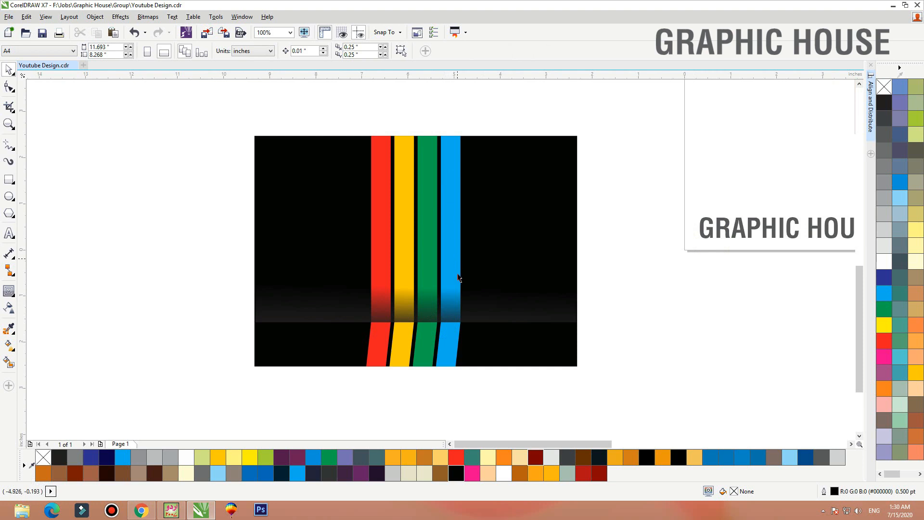
{"action": "left_click_drag", "start_coordinate": [413, 326], "coordinate": [415, 293]}
{"action": "key", "text": "ctrl+z"}
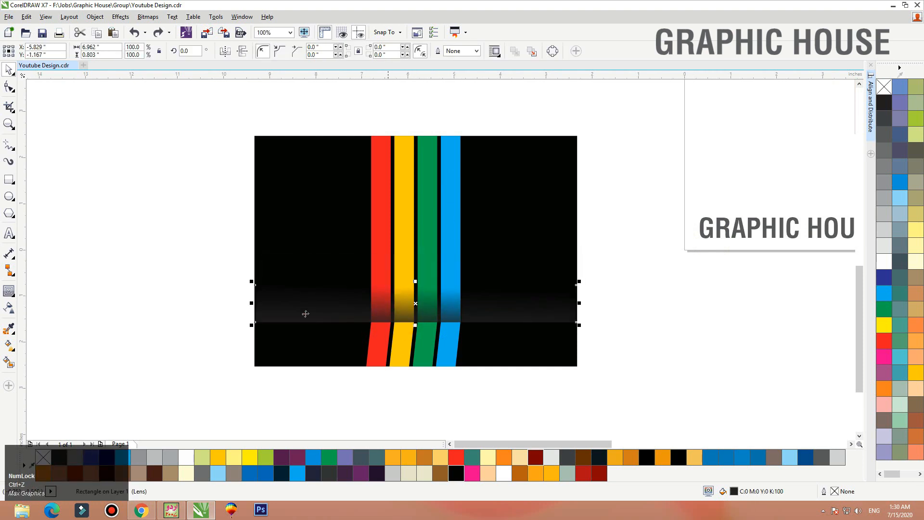
Draw a thin vertical rectangle about 0.05 by 6.66 inches left of the design and fill it with K90 grey.
{"action": "left_click", "coordinate": [10, 180]}
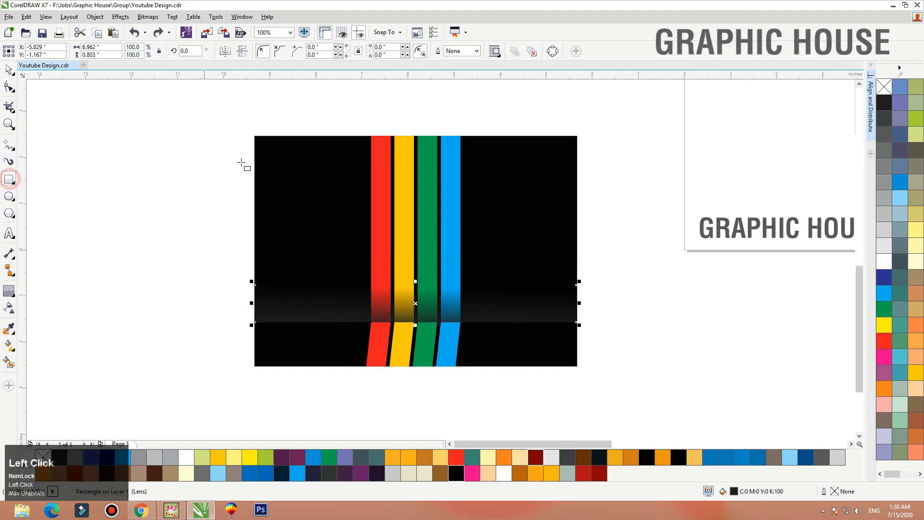
{"action": "left_click_drag", "start_coordinate": [213, 114], "coordinate": [215, 422]}
{"action": "key", "text": "space"}
{"action": "left_click", "coordinate": [878, 151]}
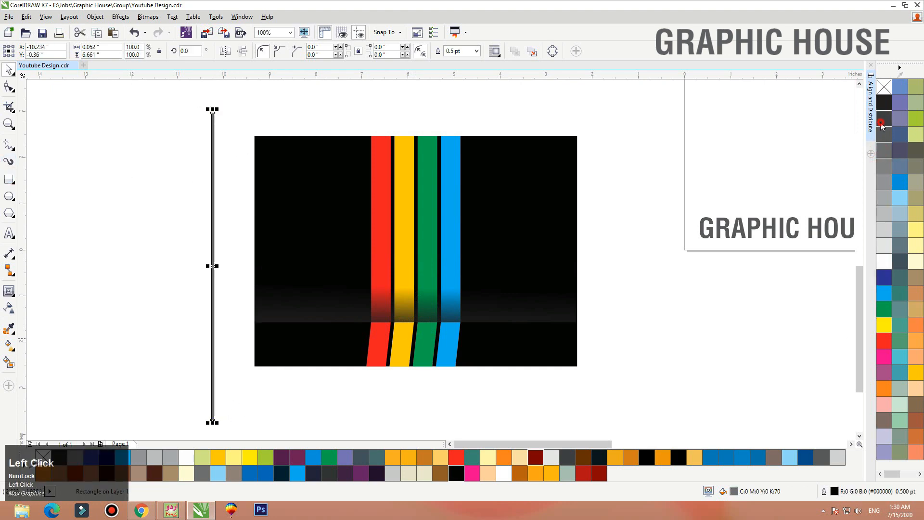
{"action": "right_click", "coordinate": [12, 79]}
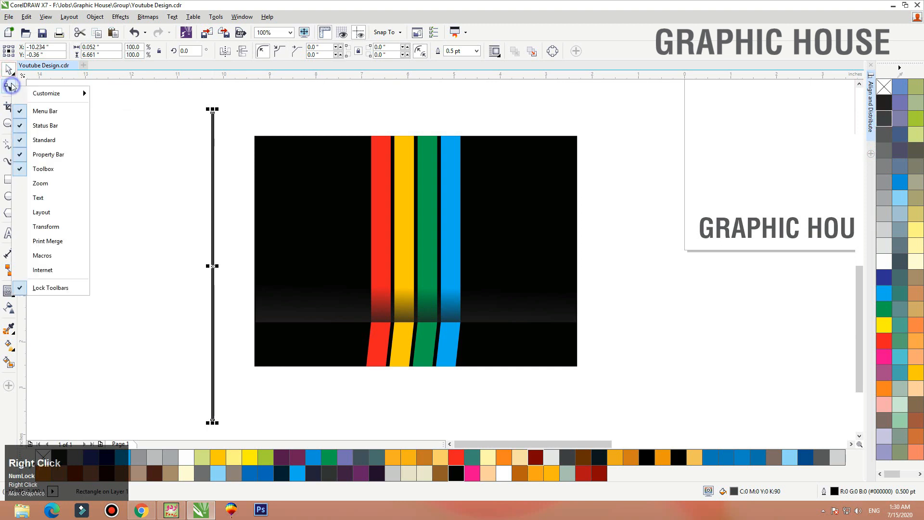
{"action": "left_click", "coordinate": [9, 71]}
PowerClip the thin rectangle inside the black background, open the clip contents for editing and move it to the frame's left edge.
{"action": "right_click", "coordinate": [211, 120]}
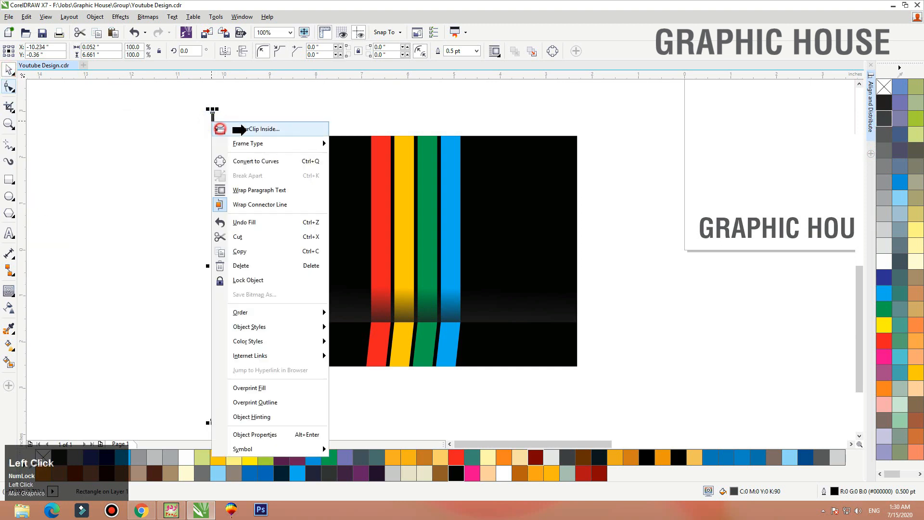
{"action": "left_click", "coordinate": [239, 128]}
{"action": "left_click", "coordinate": [265, 142]}
{"action": "left_click", "coordinate": [264, 141], "text": "ctrl"}
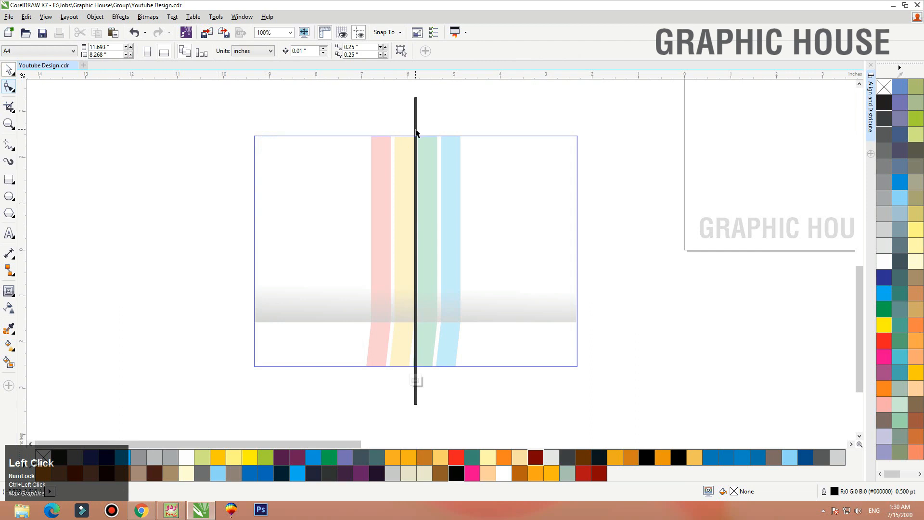
{"action": "left_click_drag", "start_coordinate": [417, 133], "coordinate": [259, 129]}
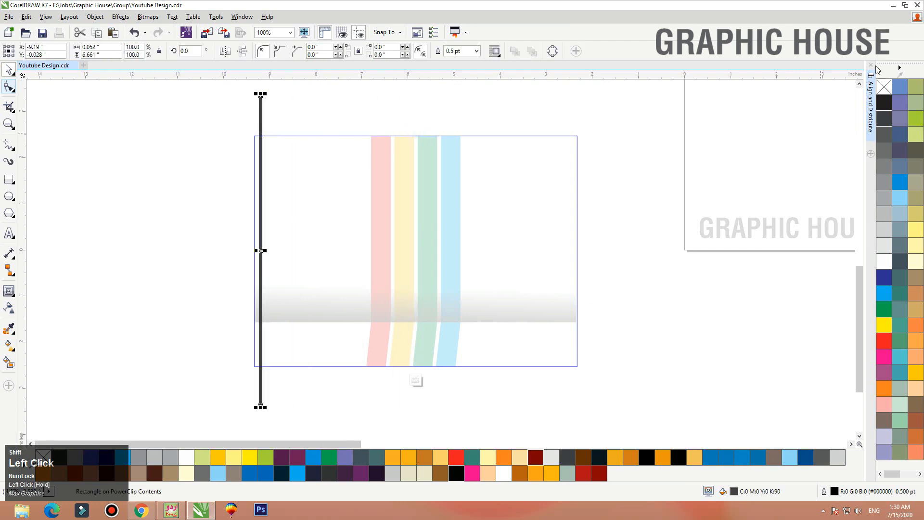
Remove the thin rectangle's outline and narrow it to about 0.022 inches.
{"action": "key", "text": "shift+F2"}
{"action": "right_click", "coordinate": [884, 87]}
{"action": "key", "text": "F2"}
{"action": "left_click_drag", "start_coordinate": [496, 207], "coordinate": [381, 311]}
{"action": "left_click_drag", "start_coordinate": [521, 223], "coordinate": [391, 286]}
Duplicate the thin line a small gap to its right and repeat the duplication until the lines extend past the frame's right edge.
{"action": "left_click_drag", "start_coordinate": [421, 318], "coordinate": [415, 295]}
{"action": "scroll", "coordinate": [395, 296], "scroll_direction": "down", "scroll_amount": 2}
{"action": "right_click", "coordinate": [415, 296]}
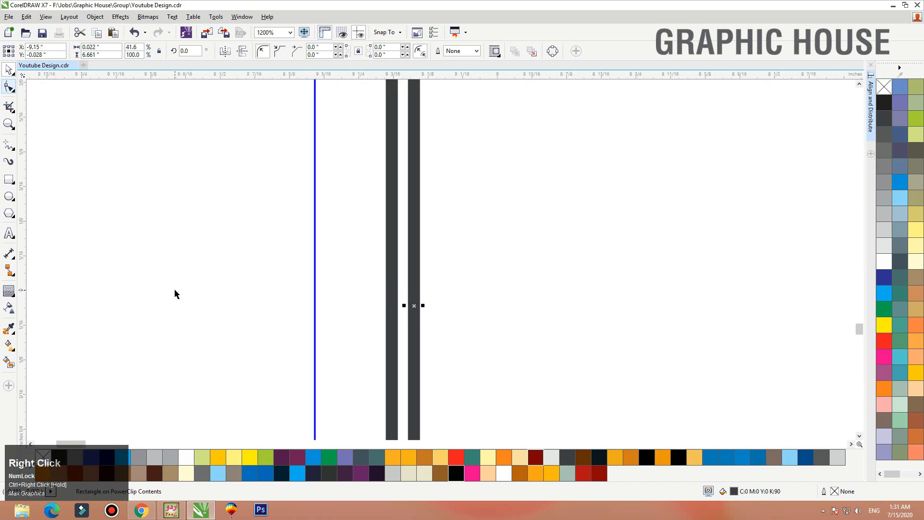
{"action": "key", "text": "F3"}
{"action": "key", "text": "F3"}
{"action": "key", "text": "F3"}
{"action": "key", "text": "F3"}
{"action": "key", "text": "ctrl+r"}
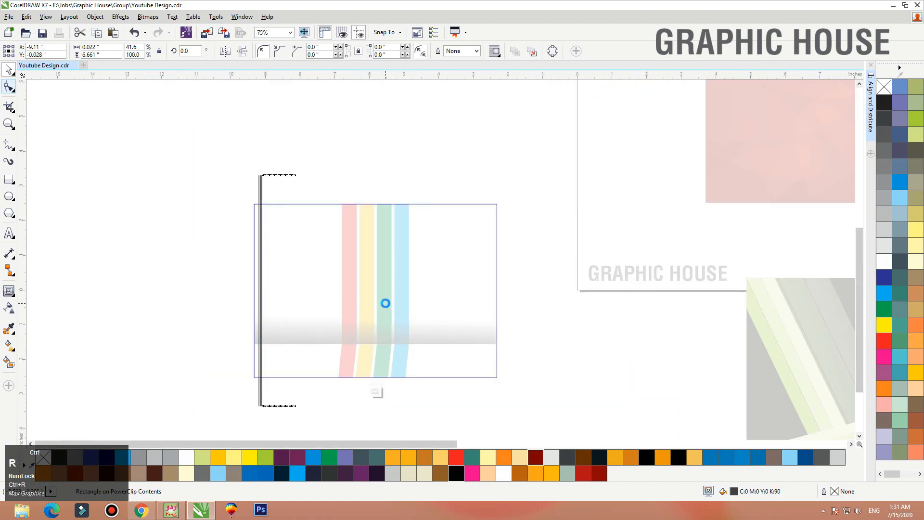
{"action": "key", "text": "ctrl+r"}
{"action": "key", "text": "ctrl+r"}
{"action": "key", "text": "ctrl+r"}
{"action": "key", "text": "ctrl+r"}
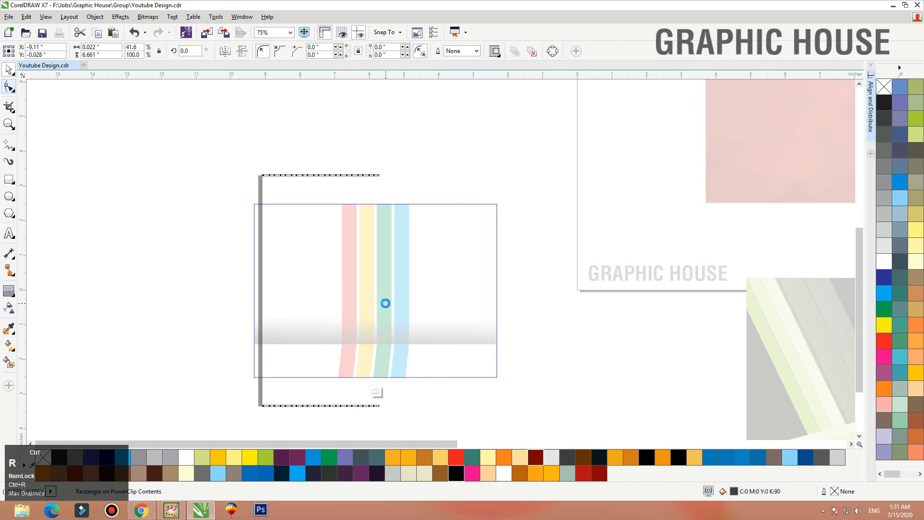
{"action": "key", "text": "ctrl+r"}
{"action": "key", "text": "ctrl+r"}
{"action": "key", "text": "ctrl+r"}
{"action": "key", "text": "ctrl+r"}
{"action": "key", "text": "ctrl+r"}
{"action": "key", "text": "ctrl+r"}
{"action": "key", "text": "ctrl+r"}
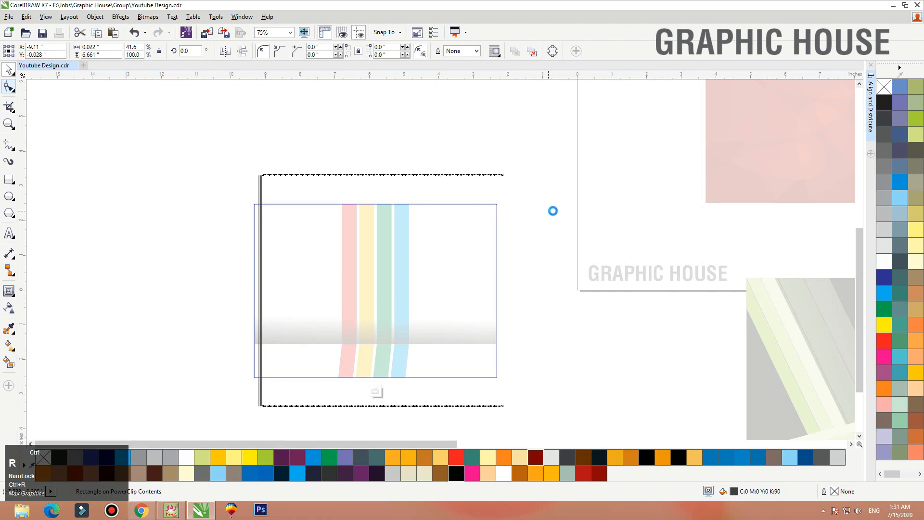
Group all the thin vertical lines and move the group slightly left so it spans the whole frame width.
{"action": "left_click_drag", "start_coordinate": [556, 153], "coordinate": [349, 356]}
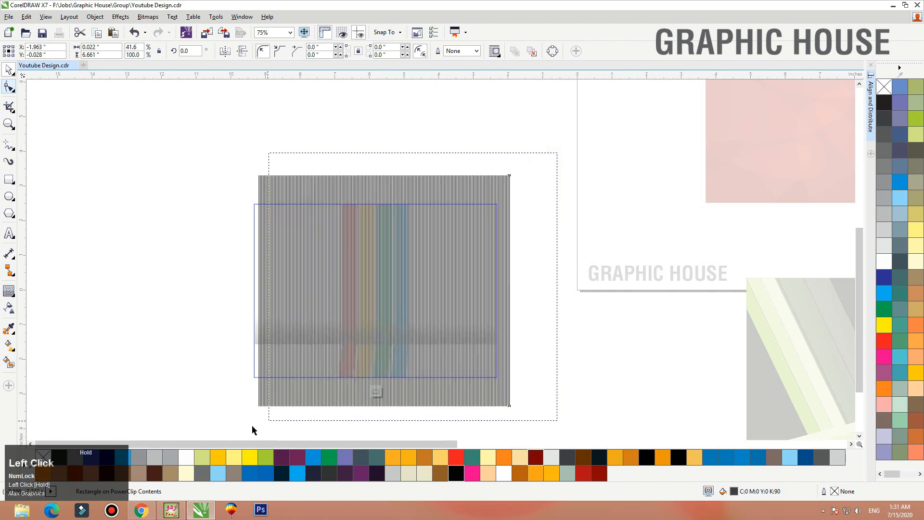
{"action": "left_click_drag", "start_coordinate": [253, 426], "coordinate": [240, 429]}
{"action": "key", "text": "ctrl+g"}
{"action": "left_click_drag", "start_coordinate": [388, 278], "coordinate": [380, 279]}
Rotate the line group about 15.2 degrees counterclockwise, enlarge it to cover the frame and finish editing the PowerClip.
{"action": "left_click", "coordinate": [412, 282]}
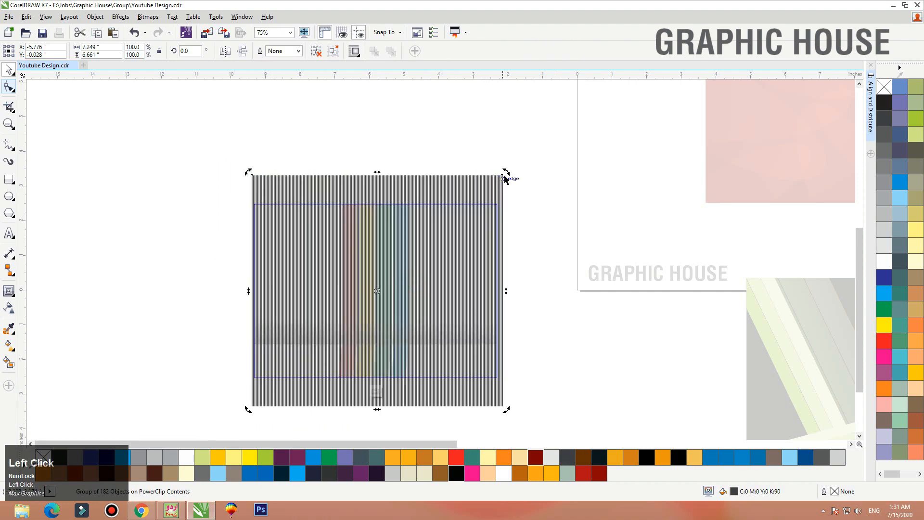
{"action": "left_click_drag", "start_coordinate": [505, 174], "coordinate": [468, 148]}
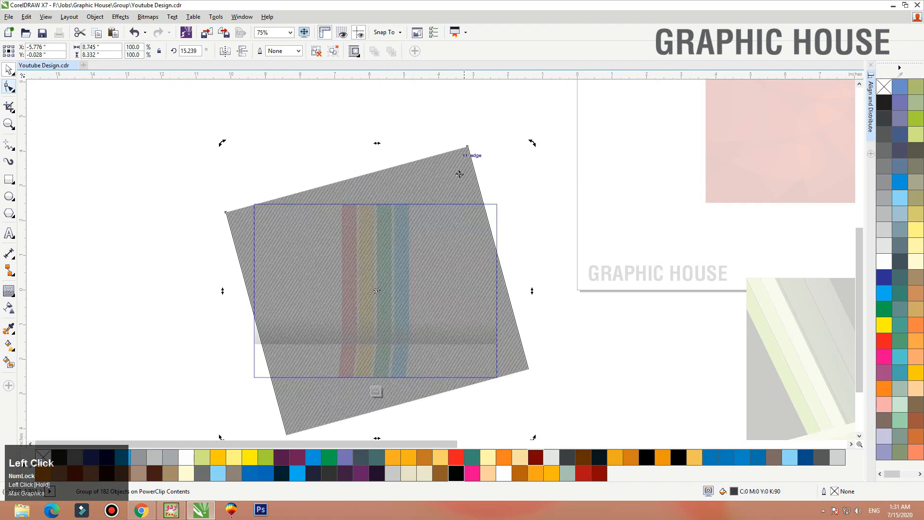
{"action": "left_click_drag", "start_coordinate": [533, 143], "coordinate": [558, 119]}
{"action": "left_click", "coordinate": [542, 145], "text": "ctrl"}
{"action": "key", "text": "shift+F2"}
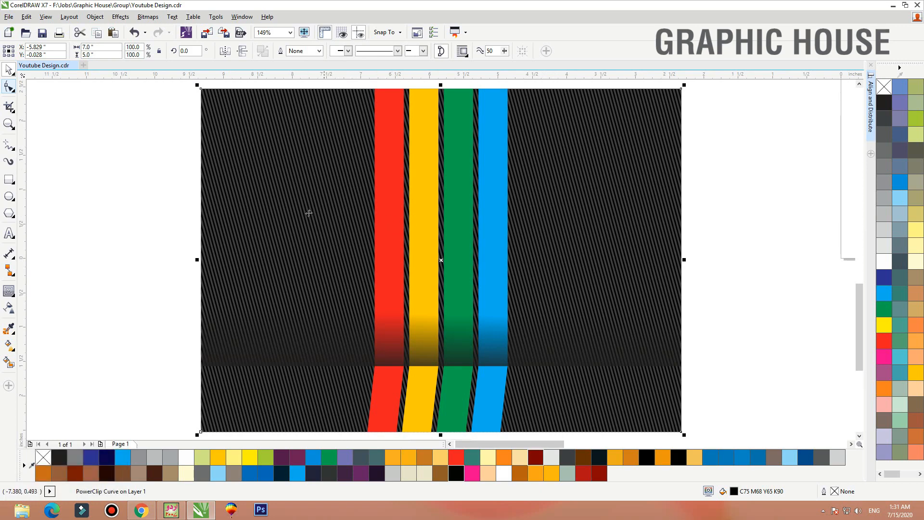
{"action": "left_click", "coordinate": [97, 232]}
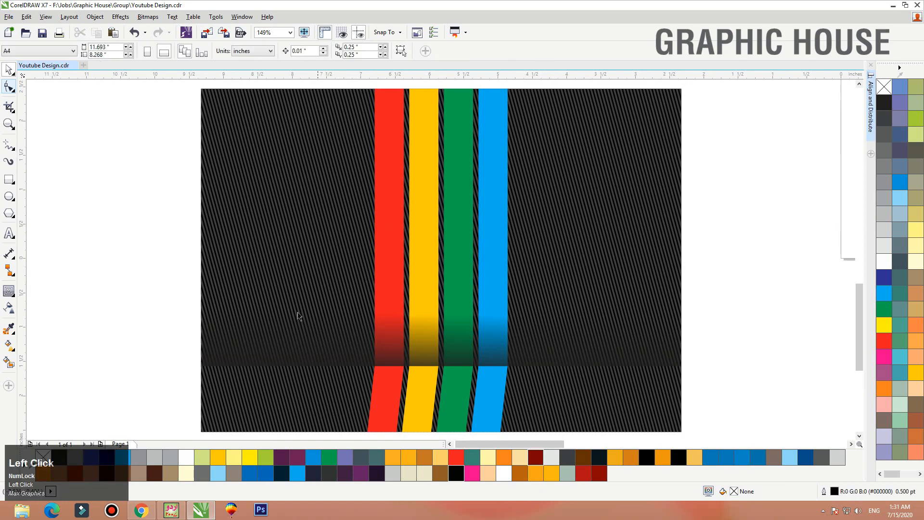
Place a copy of the complete striped design in the empty area below and to the right of the original.
{"action": "scroll", "coordinate": [237, 274], "scroll_direction": "down", "scroll_amount": 2}
{"action": "left_click_drag", "start_coordinate": [148, 161], "coordinate": [340, 326]}
{"action": "left_click_drag", "start_coordinate": [294, 247], "coordinate": [376, 374]}
{"action": "right_click", "coordinate": [373, 373]}
Delete the slanted lower stripes and the faded black band from the copied design.
{"action": "key", "text": "F2"}
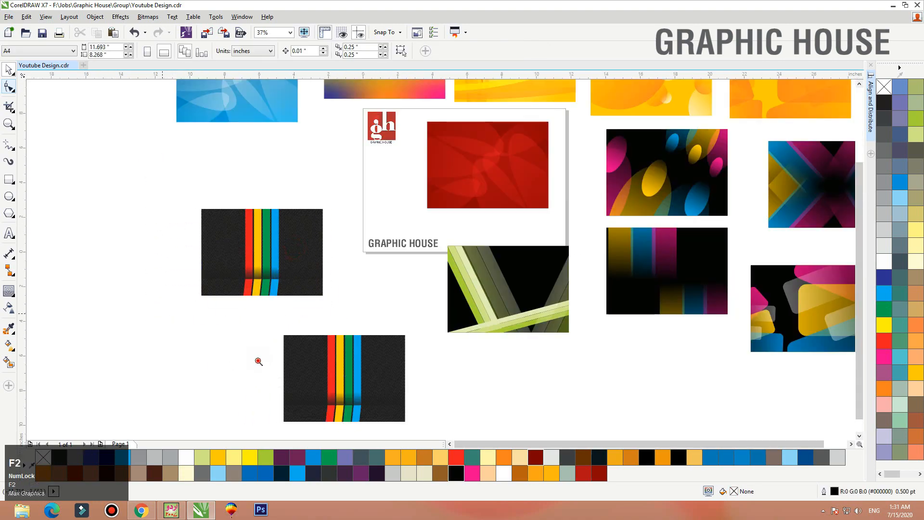
{"action": "left_click_drag", "start_coordinate": [212, 332], "coordinate": [491, 450]}
{"action": "left_click_drag", "start_coordinate": [160, 372], "coordinate": [601, 244]}
{"action": "key", "text": "Delete"}
{"action": "left_click", "coordinate": [385, 269]}
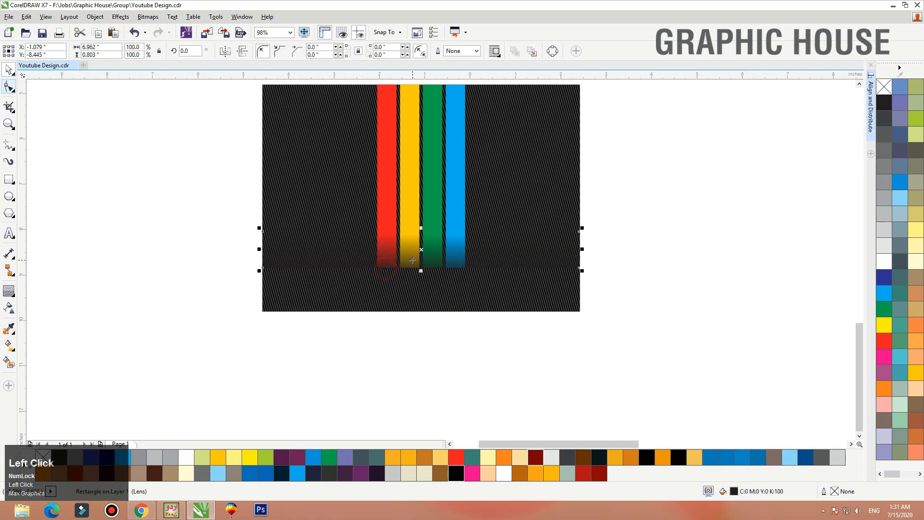
{"action": "key", "text": "Delete"}
Ungroup the copy's four stripes, widen them together symmetrically to a little over twice their width and regroup them.
{"action": "left_click", "coordinate": [416, 236]}
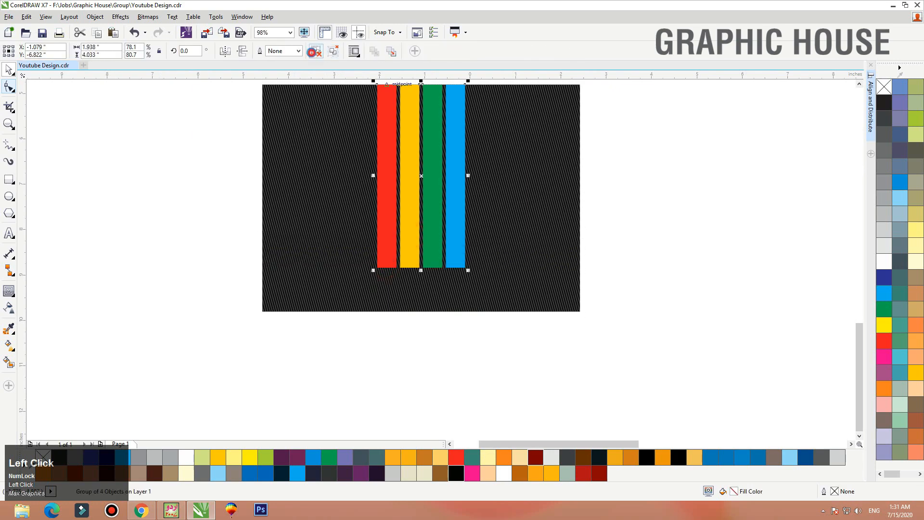
{"action": "left_click", "coordinate": [312, 52]}
{"action": "left_click", "coordinate": [264, 186]}
{"action": "left_click_drag", "start_coordinate": [241, 328], "coordinate": [564, 41]}
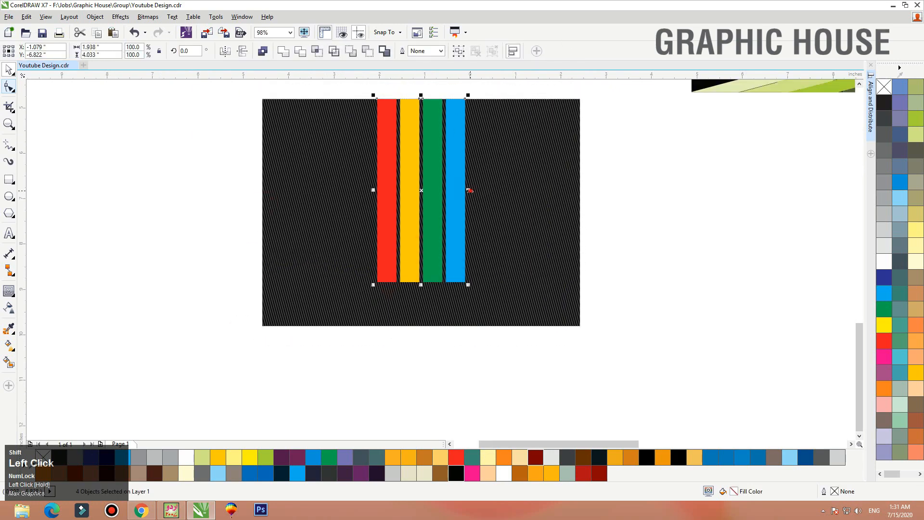
{"action": "left_click_drag", "start_coordinate": [469, 191], "coordinate": [522, 190]}
{"action": "key", "text": "ctrl+g"}
Apply a linear transparency to the widened stripe group so the stripes fade out toward their upper ends.
{"action": "left_click", "coordinate": [9, 308]}
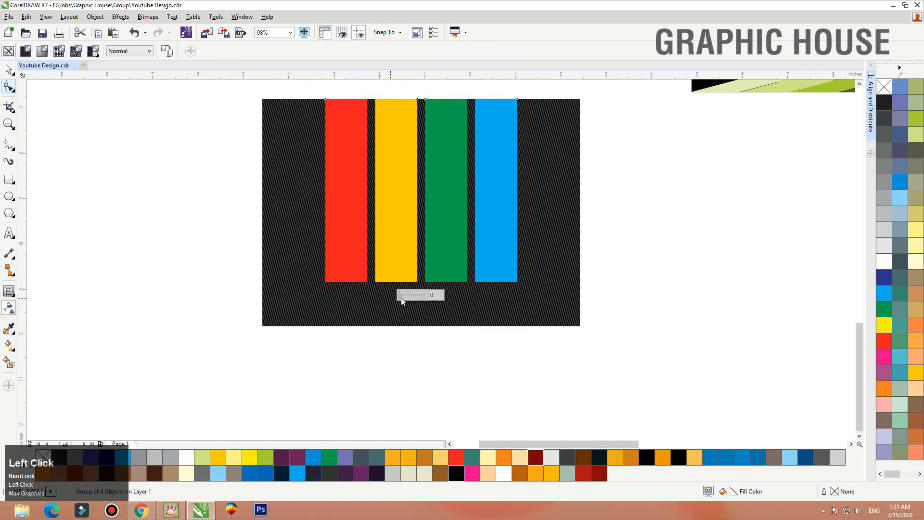
{"action": "left_click_drag", "start_coordinate": [401, 297], "coordinate": [424, 81]}
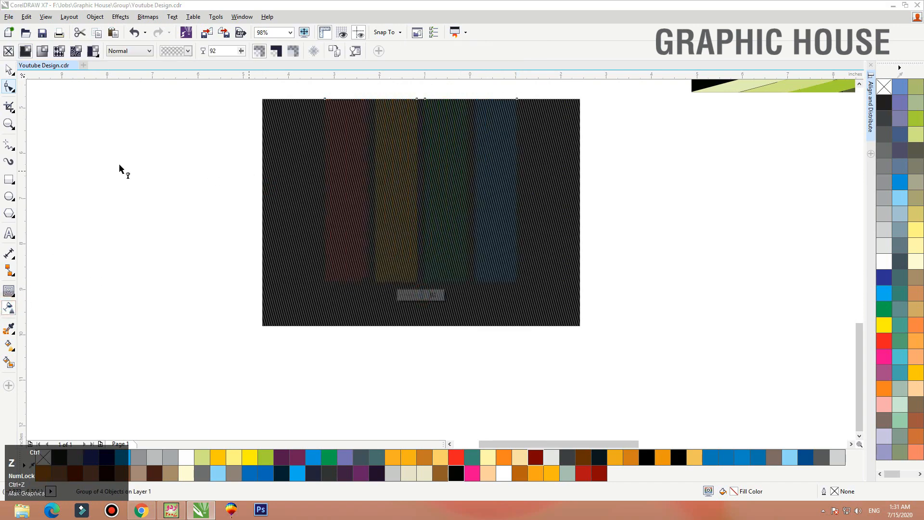
{"action": "key", "text": "ctrl+z"}
{"action": "left_click_drag", "start_coordinate": [432, 294], "coordinate": [434, 130]}
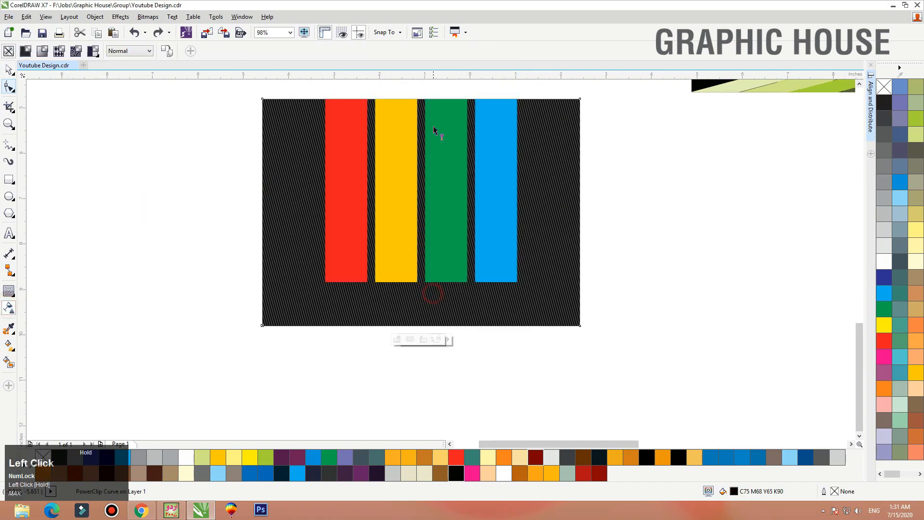
{"action": "left_click_drag", "start_coordinate": [405, 252], "coordinate": [407, 83]}
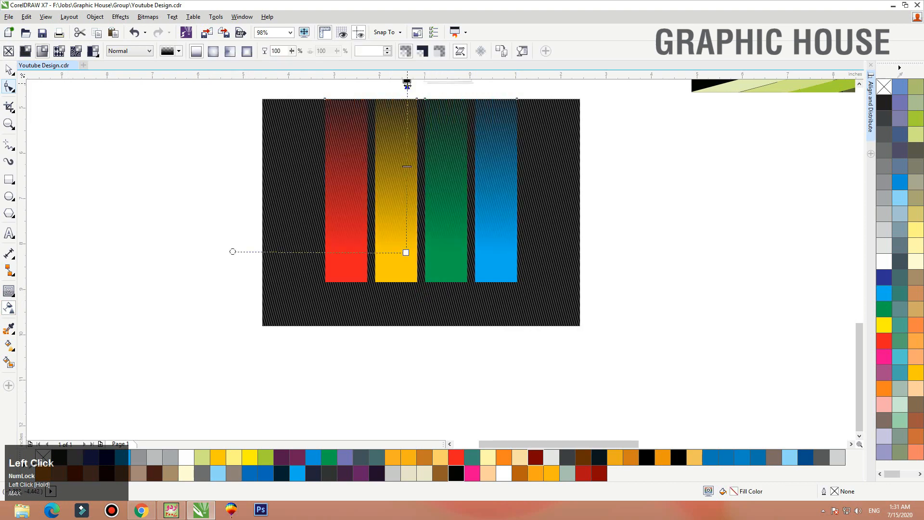
Move the faded stripe group toward the background's lower-left corner, rotate it about 30° clockwise and adjust its linear transparency for a stronger fade.
{"action": "left_click_drag", "start_coordinate": [406, 252], "coordinate": [406, 324]}
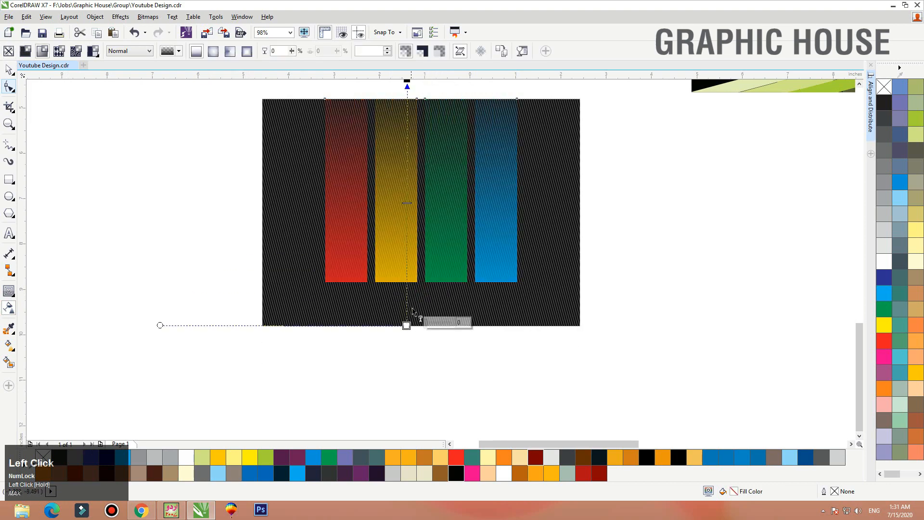
{"action": "key", "text": "space"}
{"action": "left_click_drag", "start_coordinate": [402, 260], "coordinate": [358, 307]}
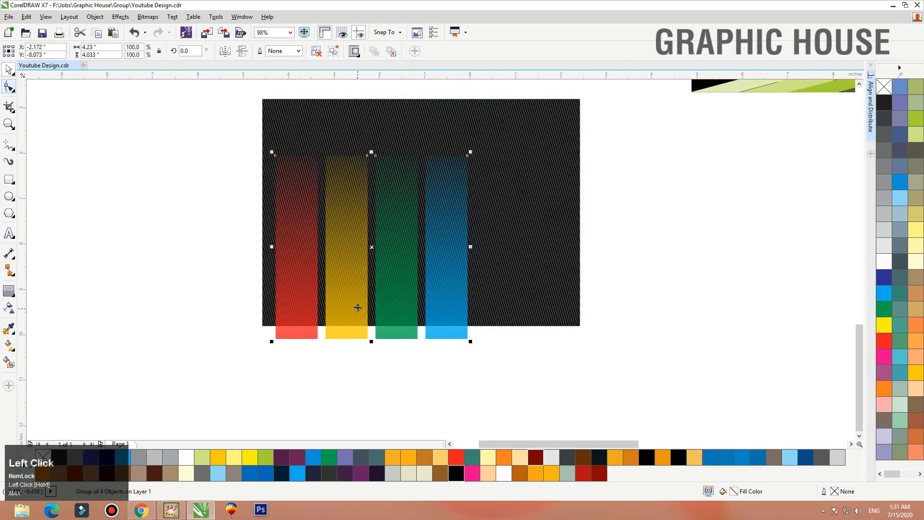
{"action": "left_click_drag", "start_coordinate": [471, 153], "coordinate": [474, 210]}
{"action": "key", "text": "space"}
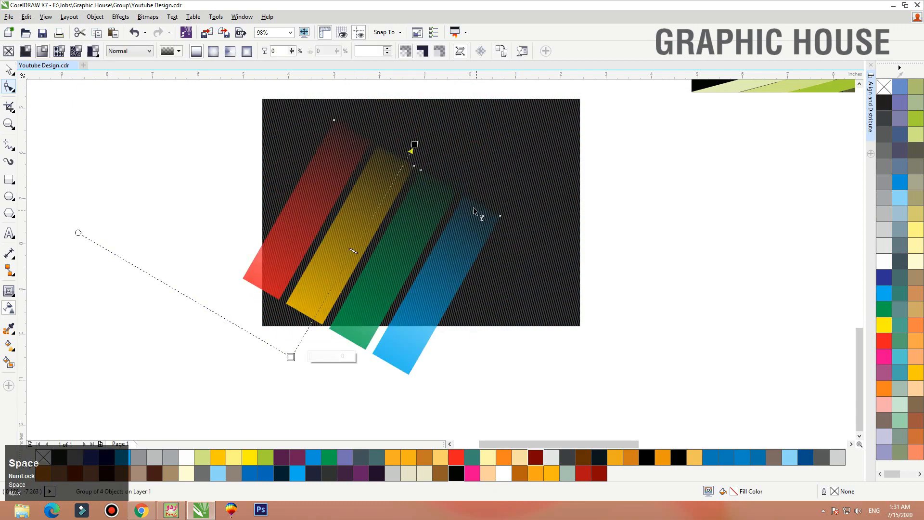
{"action": "left_click_drag", "start_coordinate": [415, 145], "coordinate": [359, 231]}
PowerClip the rotated stripe group inside the black line-textured background.
{"action": "key", "text": "space"}
{"action": "right_click", "coordinate": [364, 229]}
{"action": "left_click", "coordinate": [402, 187]}
{"action": "left_click", "coordinate": [398, 132]}
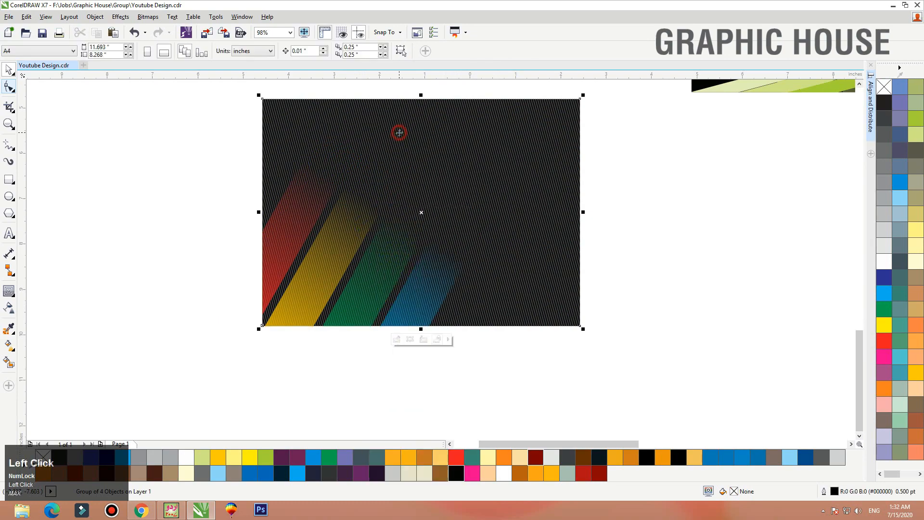
Inside the PowerClip, duplicate the stripe group up and to the left and mirror the copy vertically so the stripes meet in a chevron.
{"action": "double_click", "coordinate": [330, 221]}
{"action": "left_click", "coordinate": [341, 249]}
{"action": "right_click", "coordinate": [441, 247]}
{"action": "left_click_drag", "start_coordinate": [413, 247], "coordinate": [288, 179]}
{"action": "left_click", "coordinate": [242, 51]}
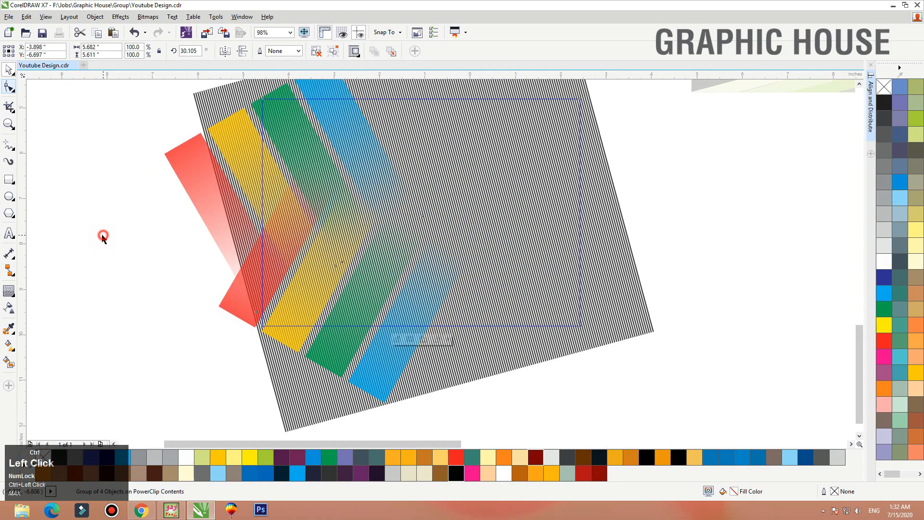
{"action": "left_click", "coordinate": [103, 237], "text": "ctrl"}
Move the finished chevron design directly below the original striped design and check it against the other backgrounds.
{"action": "scroll", "coordinate": [128, 267], "scroll_direction": "down", "scroll_amount": 4}
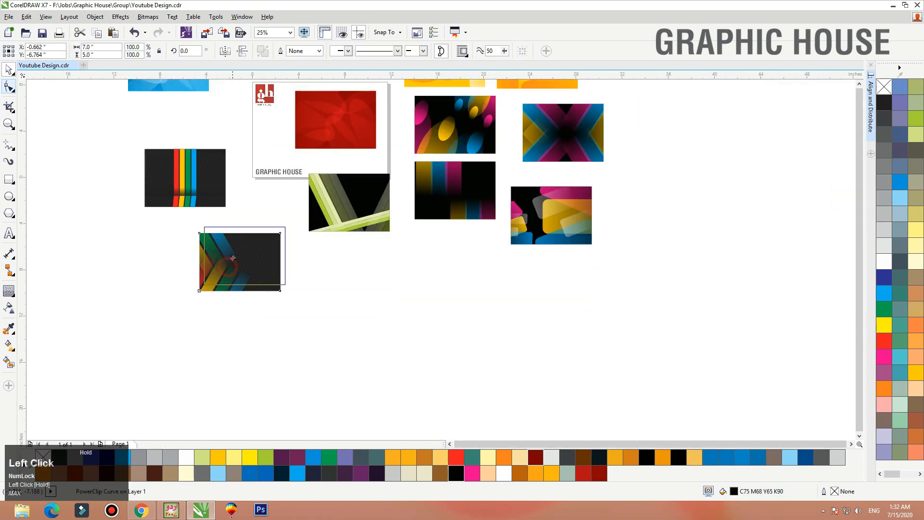
{"action": "left_click_drag", "start_coordinate": [228, 265], "coordinate": [179, 250]}
{"action": "key", "text": "F2"}
{"action": "left_click_drag", "start_coordinate": [97, 109], "coordinate": [412, 264]}
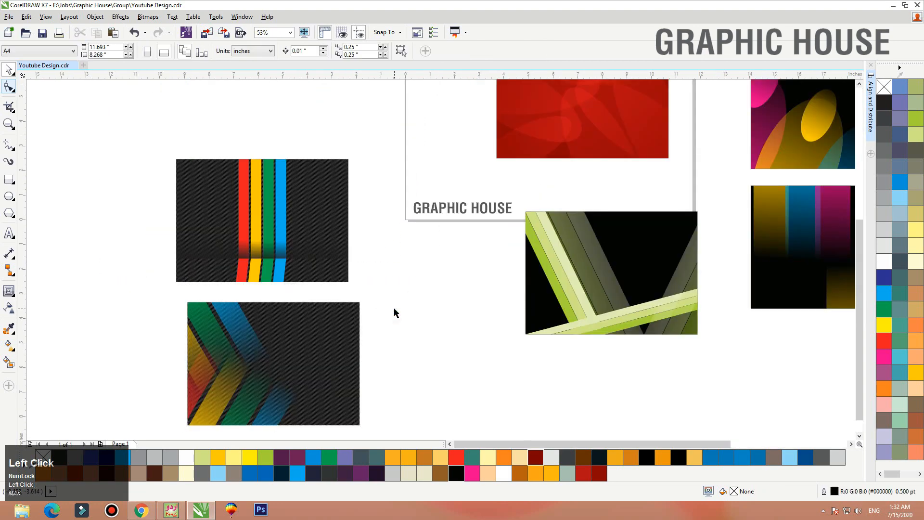
{"action": "left_click", "coordinate": [296, 319]}
{"action": "key", "text": "F3"}
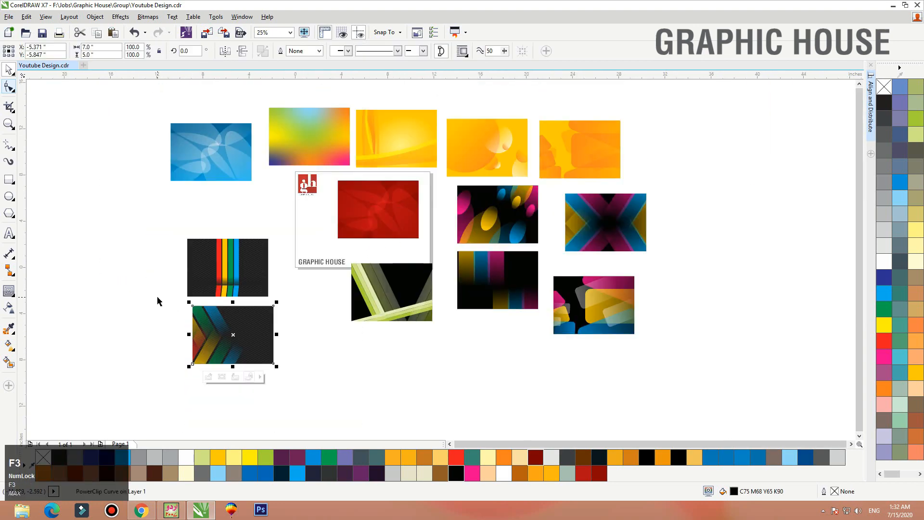
{"action": "left_click", "coordinate": [157, 300]}
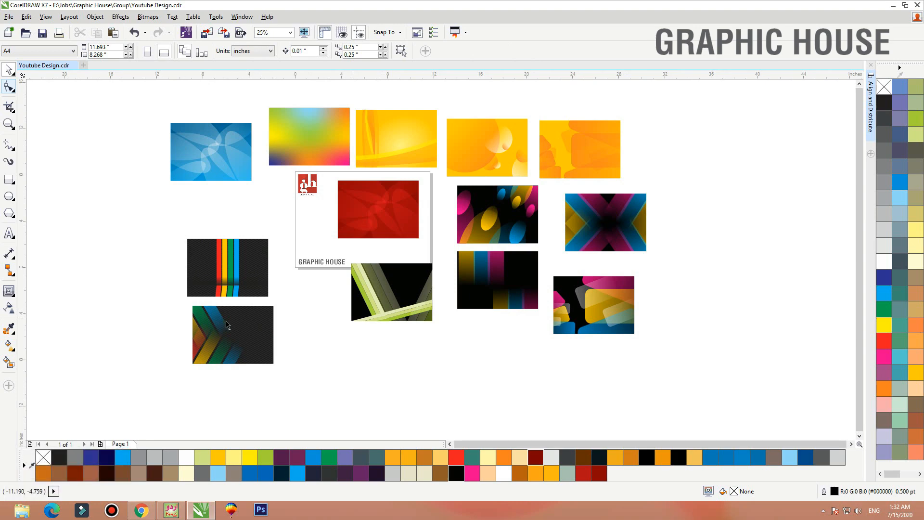
{"action": "left_click", "coordinate": [254, 341]}
{"action": "left_click", "coordinate": [325, 340]}
Switch to Chrome and search Google Images for "wood black wallaper" in a new tab.
{"action": "left_click", "coordinate": [156, 516]}
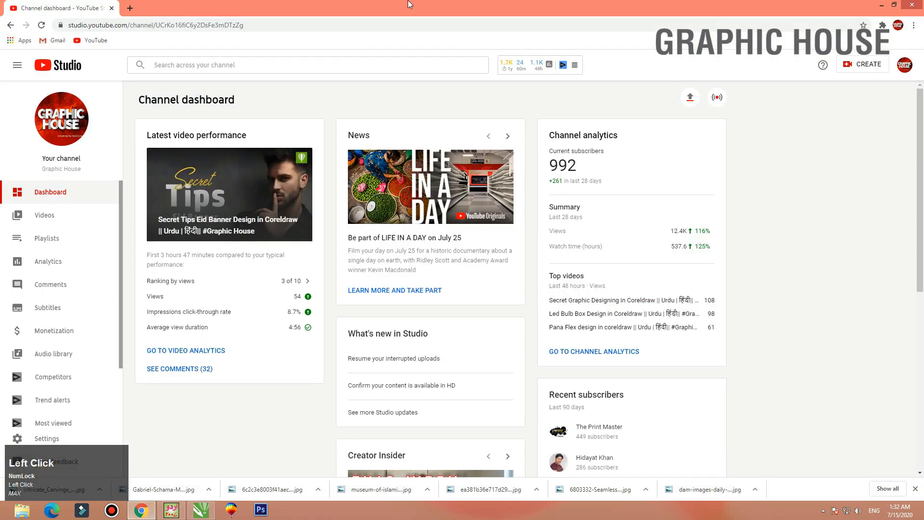
{"action": "left_click", "coordinate": [130, 8]}
{"action": "type", "text": "wo"}
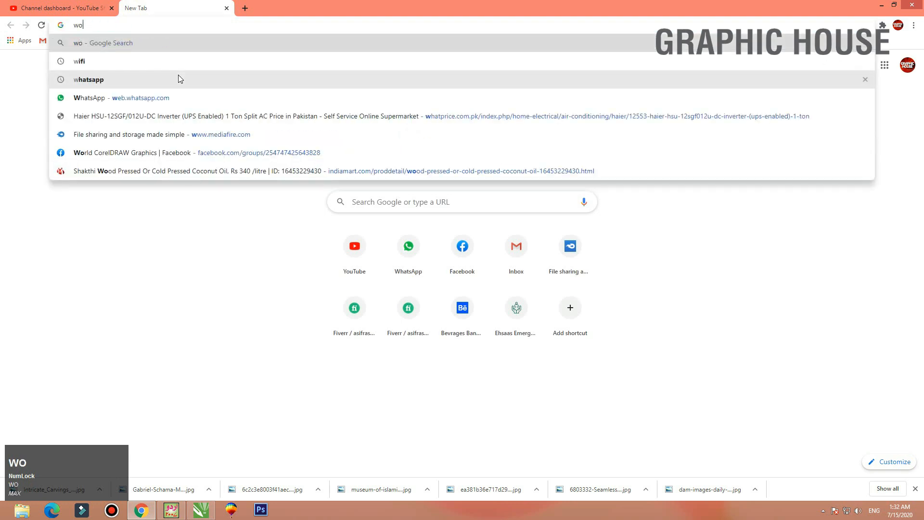
{"action": "type", "text": "od black wallaper"}
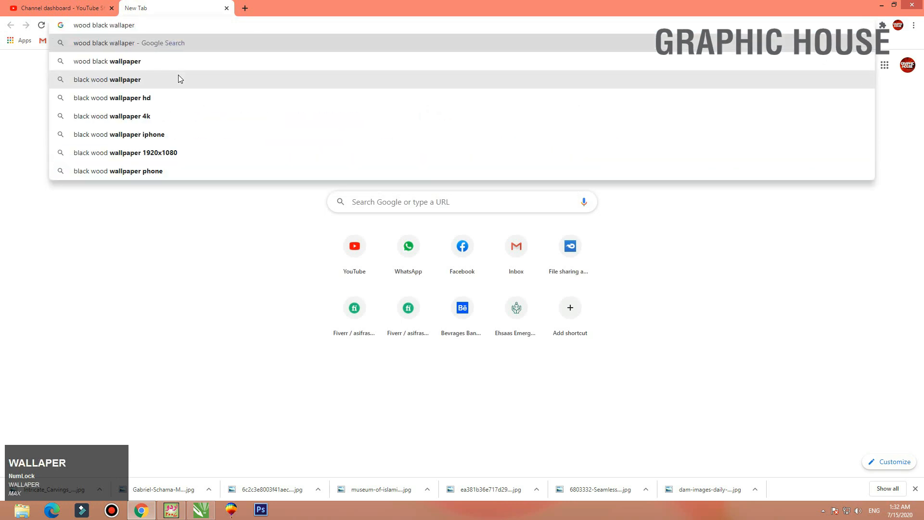
{"action": "key", "text": "Return"}
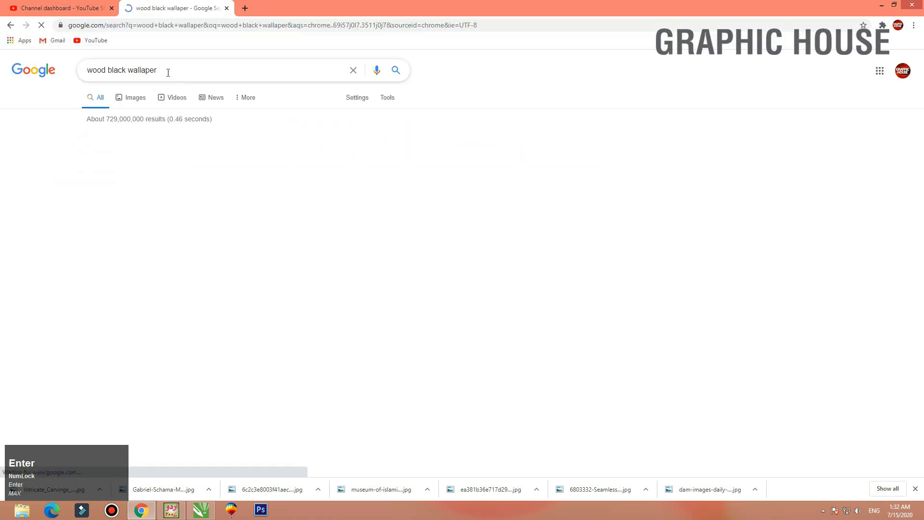
{"action": "left_click", "coordinate": [134, 99]}
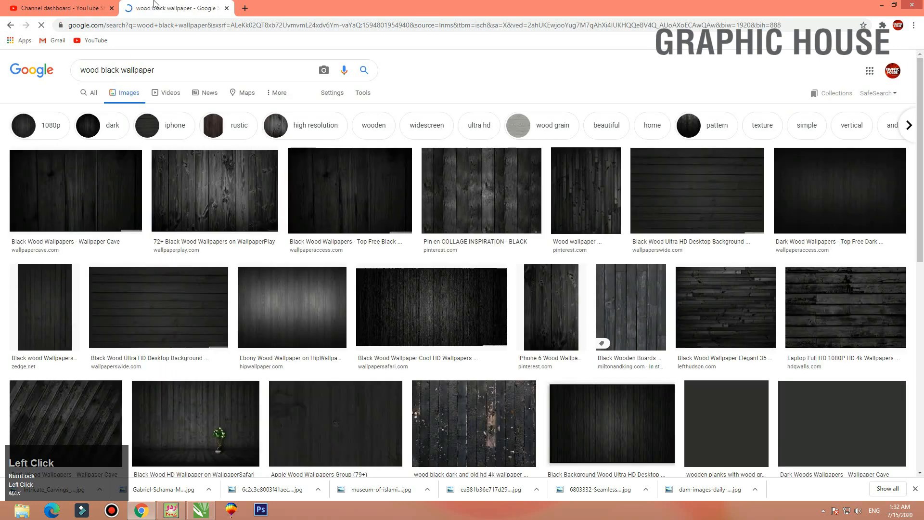
Open the WallpaperPlay black wood image from the results and copy it.
{"action": "left_click", "coordinate": [207, 191]}
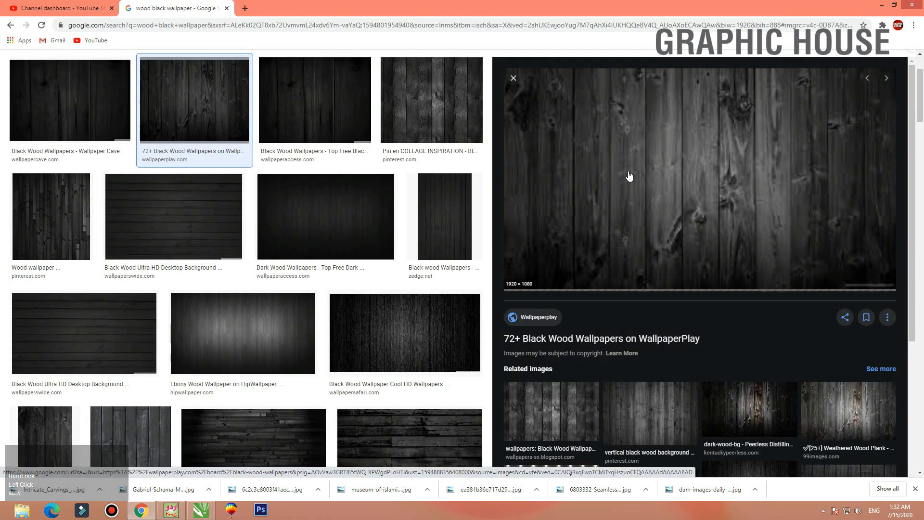
{"action": "right_click", "coordinate": [622, 169]}
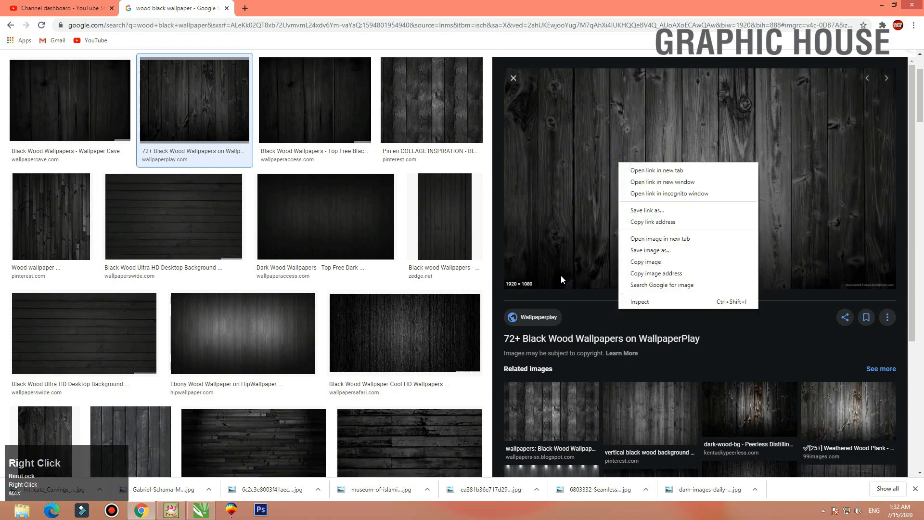
{"action": "right_click", "coordinate": [563, 182]}
{"action": "left_click", "coordinate": [605, 280]}
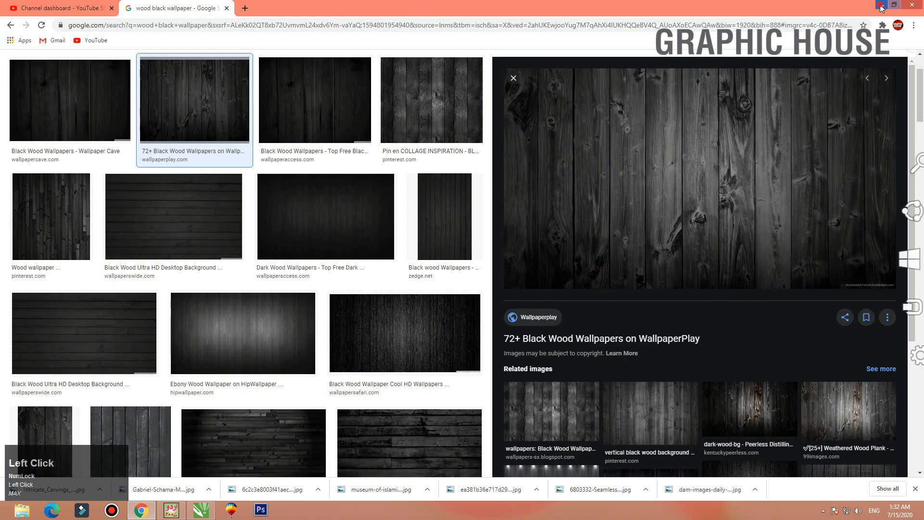
Switch back to CorelDRAW, paste the wood image, scale it down to 5.51 x 3.099 inches and place it below the green striped design.
{"action": "left_click", "coordinate": [201, 509]}
{"action": "right_click", "coordinate": [269, 210]}
{"action": "left_click", "coordinate": [292, 291]}
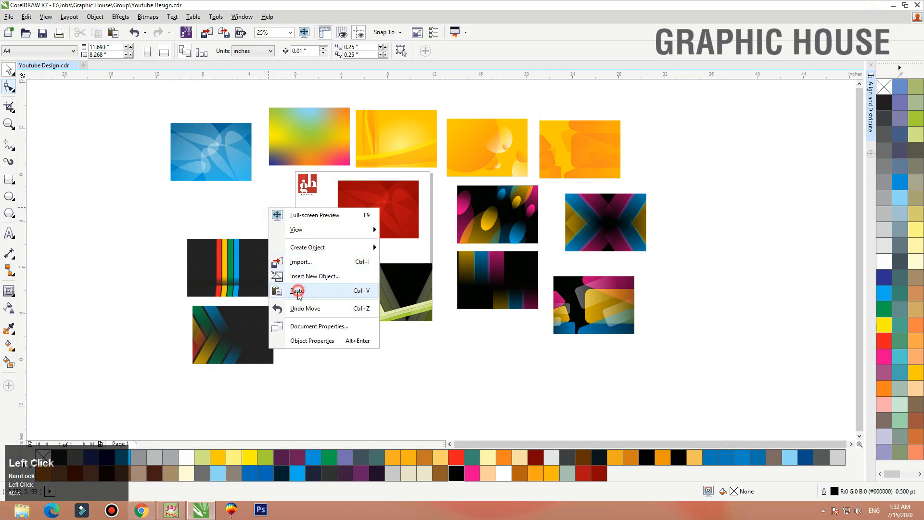
{"action": "left_click_drag", "start_coordinate": [515, 132], "coordinate": [394, 201]}
{"action": "left_click_drag", "start_coordinate": [362, 221], "coordinate": [410, 367]}
{"action": "left_click_drag", "start_coordinate": [223, 301], "coordinate": [578, 396]}
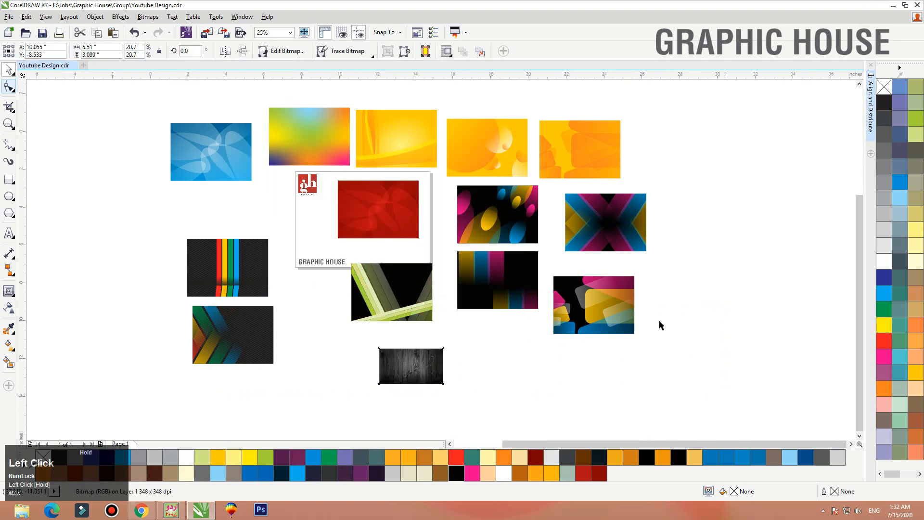
Duplicate the coloured rounded-rectangle design beside the wood image, extract its PowerClip contents and delete everything except the large shape group.
{"action": "scroll", "coordinate": [660, 320], "scroll_direction": "up", "scroll_amount": 2}
{"action": "left_click_drag", "start_coordinate": [664, 184], "coordinate": [464, 330]}
{"action": "right_click", "coordinate": [463, 330]}
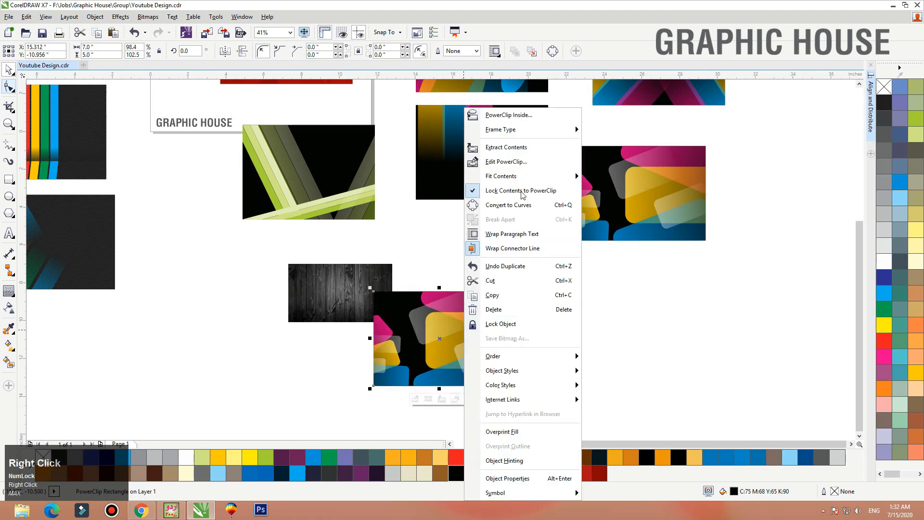
{"action": "left_click", "coordinate": [517, 151]}
{"action": "left_click", "coordinate": [385, 370]}
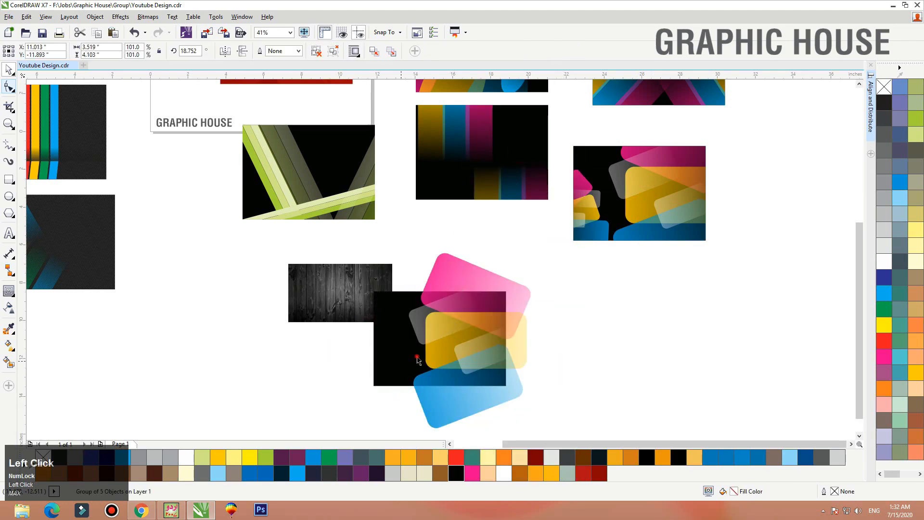
{"action": "key", "text": "Delete"}
Bring the rounded-rectangle group over the wood image's right end and scale it down to 2.69 x 3.865 inches.
{"action": "left_click_drag", "start_coordinate": [475, 409], "coordinate": [377, 360]}
{"action": "key", "text": "shift+F2"}
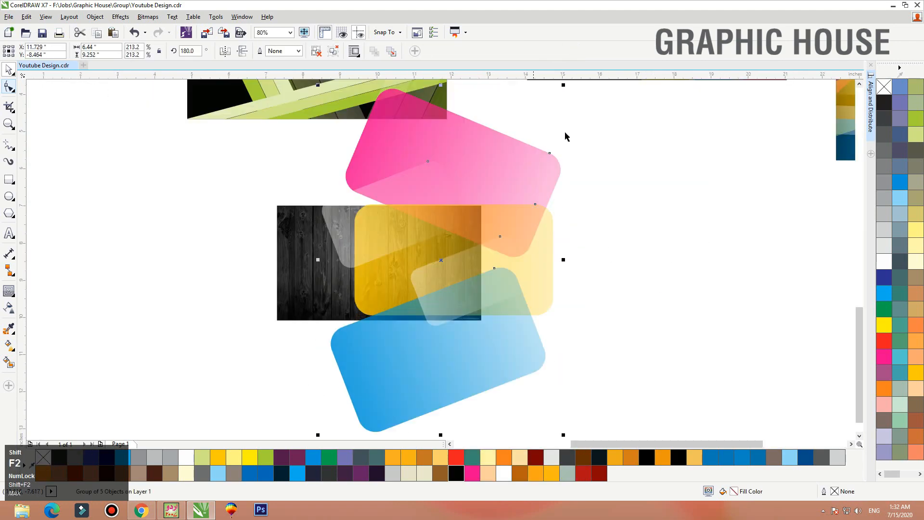
{"action": "left_click_drag", "start_coordinate": [565, 85], "coordinate": [493, 181]}
{"action": "left_click_drag", "start_coordinate": [478, 219], "coordinate": [486, 220]}
{"action": "key", "text": "z"}
{"action": "left_click_drag", "start_coordinate": [592, 173], "coordinate": [220, 360]}
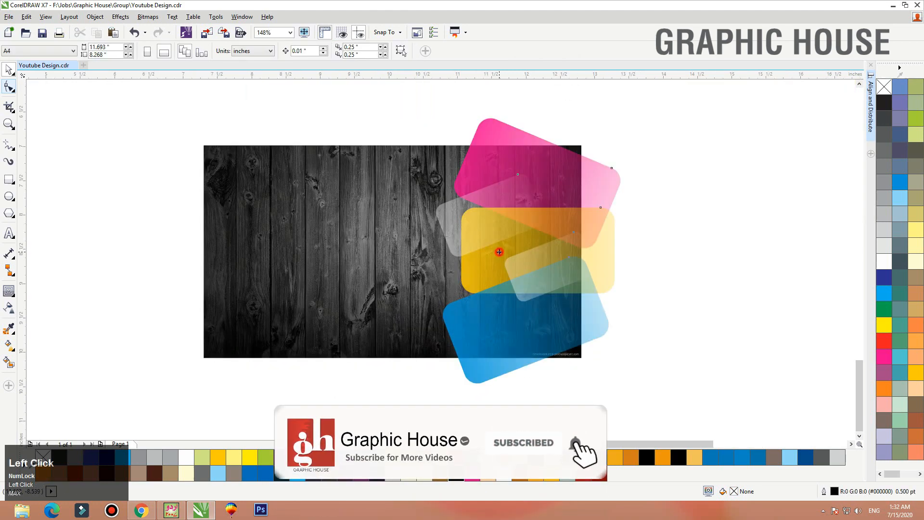
Draw a 5.51 x 3.099 inch rectangle over the wood image and PowerClip the image inside it.
{"action": "left_click", "coordinate": [9, 179]}
{"action": "left_click_drag", "start_coordinate": [204, 145], "coordinate": [591, 363]}
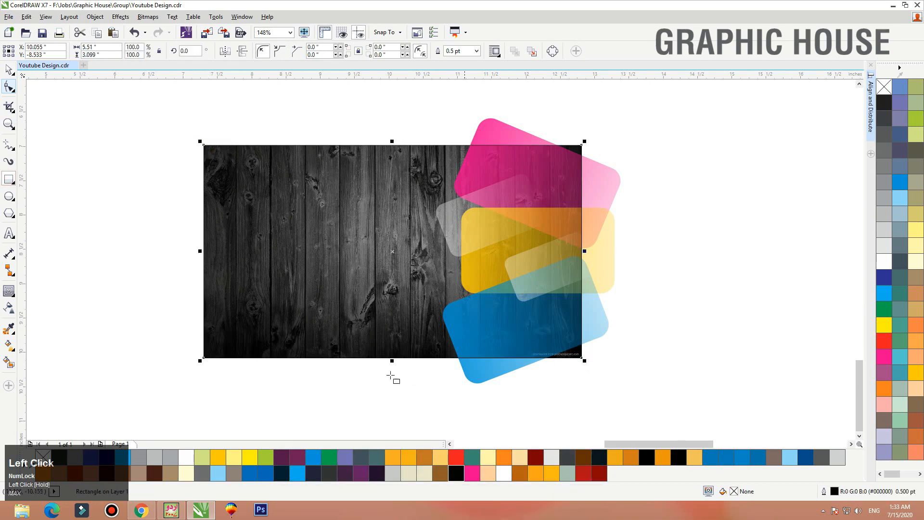
{"action": "key", "text": "space"}
{"action": "left_click", "coordinate": [259, 267]}
{"action": "right_click", "coordinate": [264, 248]}
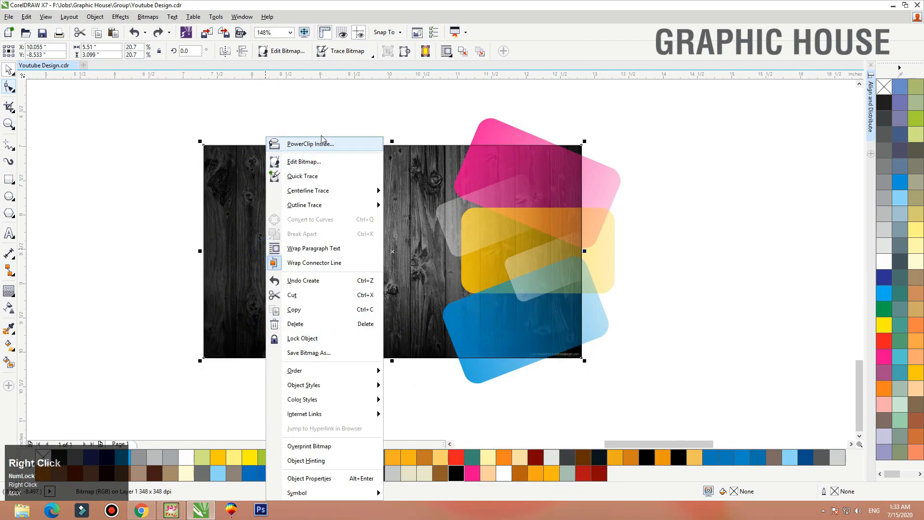
{"action": "left_click", "coordinate": [320, 140]}
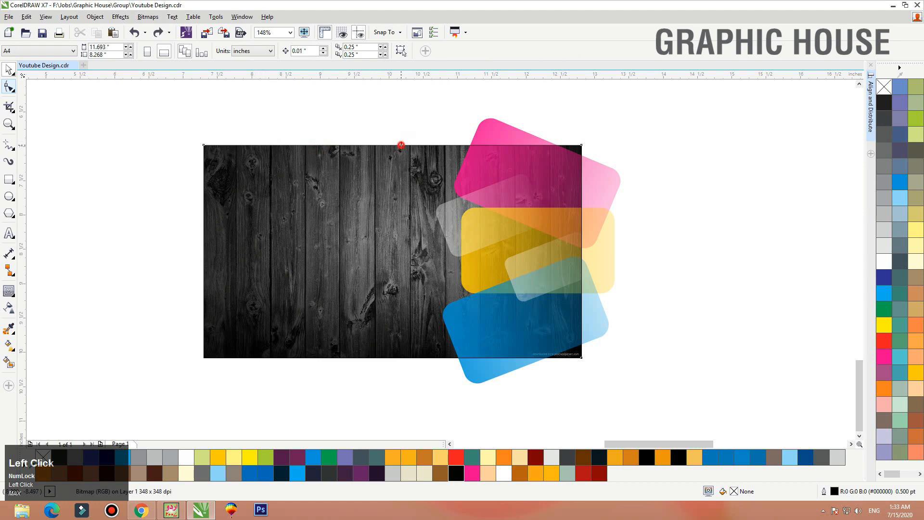
{"action": "left_click", "coordinate": [401, 145]}
PowerClip the rounded-rectangle group inside the wood frame and open the frame's contents for editing.
{"action": "right_click", "coordinate": [611, 184]}
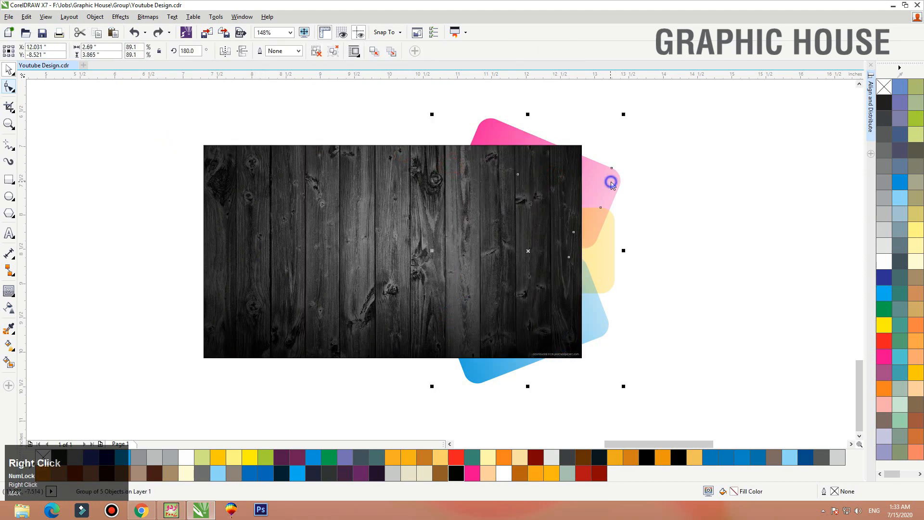
{"action": "left_click", "coordinate": [631, 191]}
{"action": "left_click", "coordinate": [529, 231]}
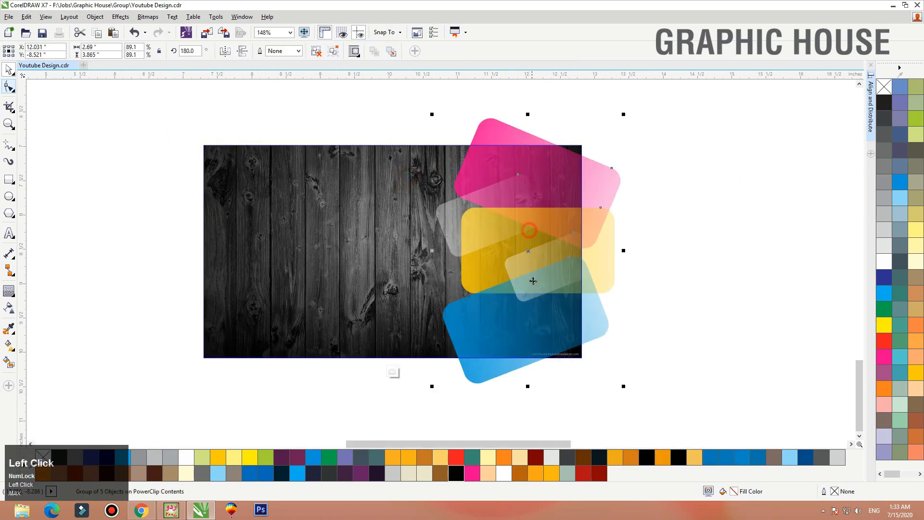
Duplicate the rounded-rectangle group onto the wood's left side, mirror the copy vertically, enlarge it and shift it partly outside the frame.
{"action": "left_click_drag", "start_coordinate": [533, 281], "coordinate": [280, 291]}
{"action": "right_click", "coordinate": [280, 291]}
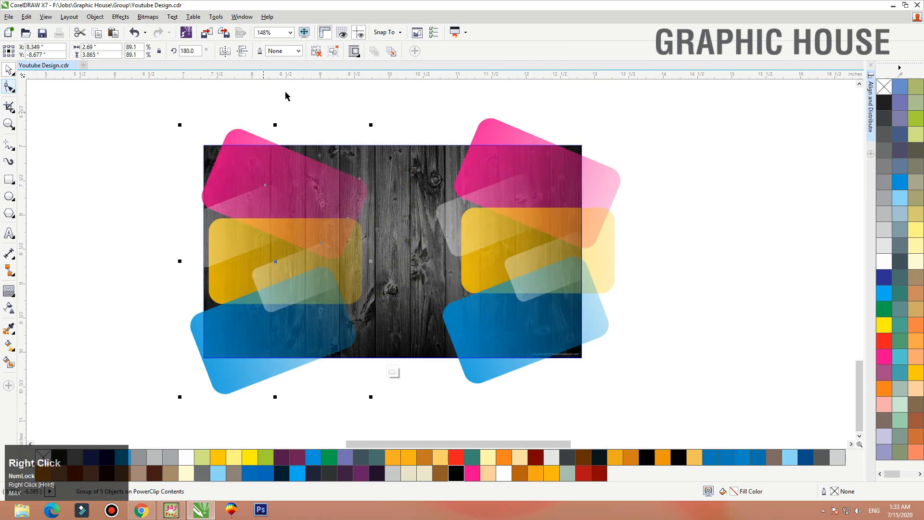
{"action": "left_click", "coordinate": [243, 55]}
{"action": "left_click_drag", "start_coordinate": [373, 126], "coordinate": [513, 63]}
{"action": "left_click_drag", "start_coordinate": [365, 252], "coordinate": [260, 241]}
{"action": "left_click", "coordinate": [356, 128]}
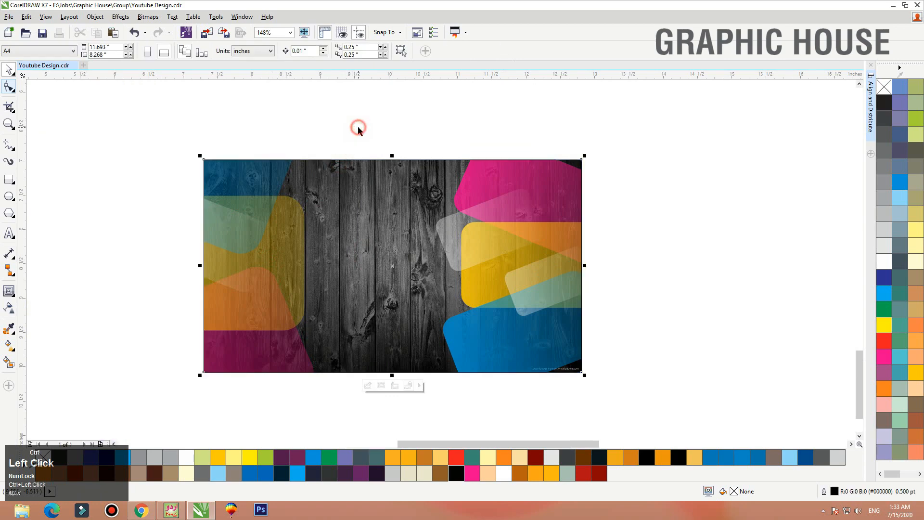
Delete the mirrored shape group from the left side of the wood design and finish editing its contents.
{"action": "key", "text": "F3"}
{"action": "left_click", "coordinate": [313, 299]}
{"action": "double_click", "coordinate": [355, 308]}
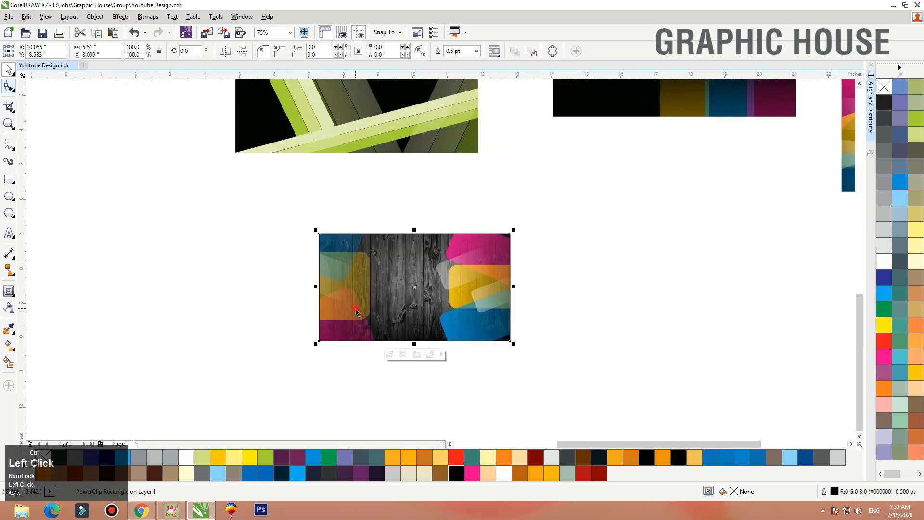
{"action": "left_click_drag", "start_coordinate": [334, 313], "coordinate": [322, 317]}
{"action": "key", "text": "Delete"}
{"action": "left_click", "coordinate": [603, 310]}
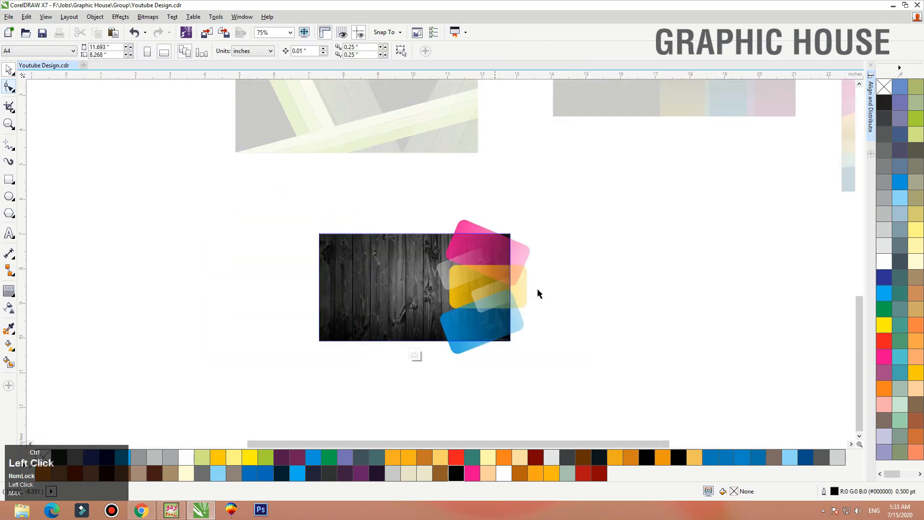
{"action": "left_click", "coordinate": [537, 290], "text": "ctrl"}
Move the wood design slightly up and to the left beneath the green striped design.
{"action": "scroll", "coordinate": [404, 334], "scroll_direction": "down", "scroll_amount": 1}
{"action": "left_click_drag", "start_coordinate": [446, 316], "coordinate": [410, 308]}
{"action": "left_click", "coordinate": [501, 303]}
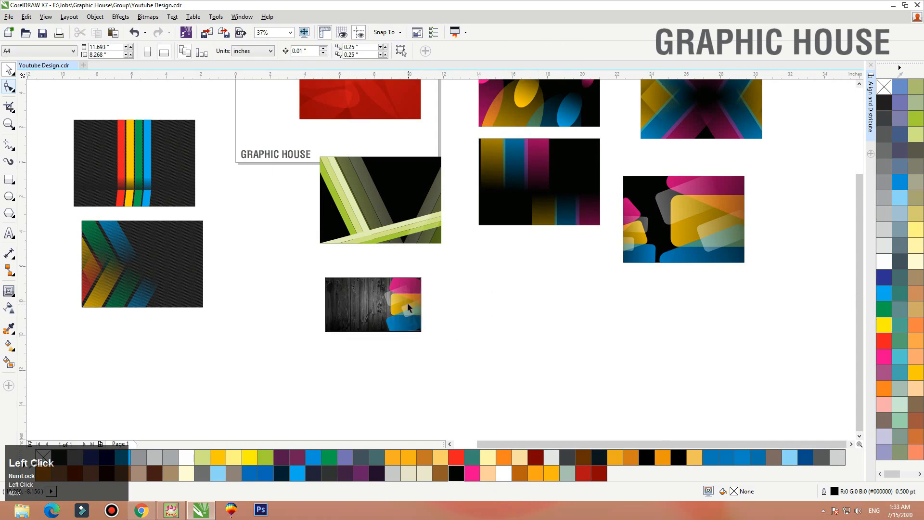
Open the wood design's contents and reshape the blue rounded rectangle into a flat band about 8.1 inches wide and 0.64 inches high.
{"action": "left_click", "coordinate": [407, 305], "text": "ctrl"}
{"action": "key", "text": "F2"}
{"action": "left_click_drag", "start_coordinate": [538, 255], "coordinate": [277, 375]}
{"action": "left_click", "coordinate": [440, 278]}
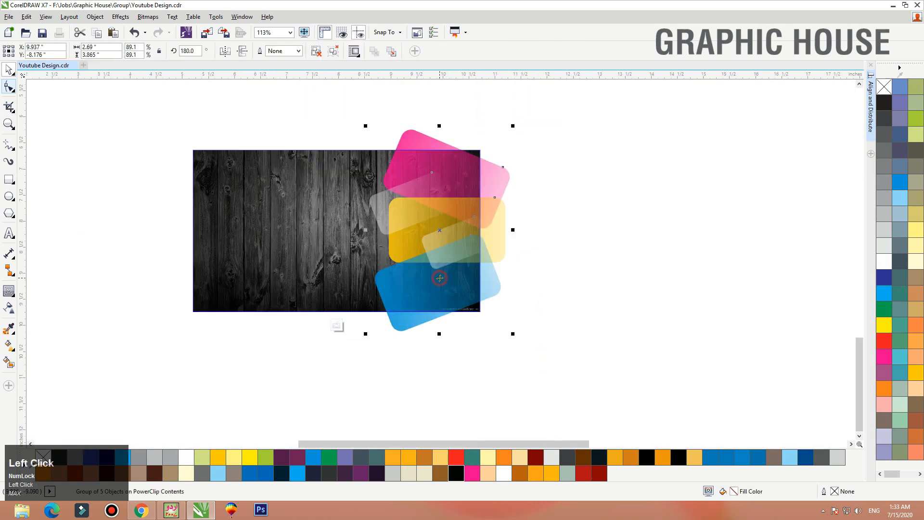
{"action": "left_click", "coordinate": [423, 317], "text": "ctrl"}
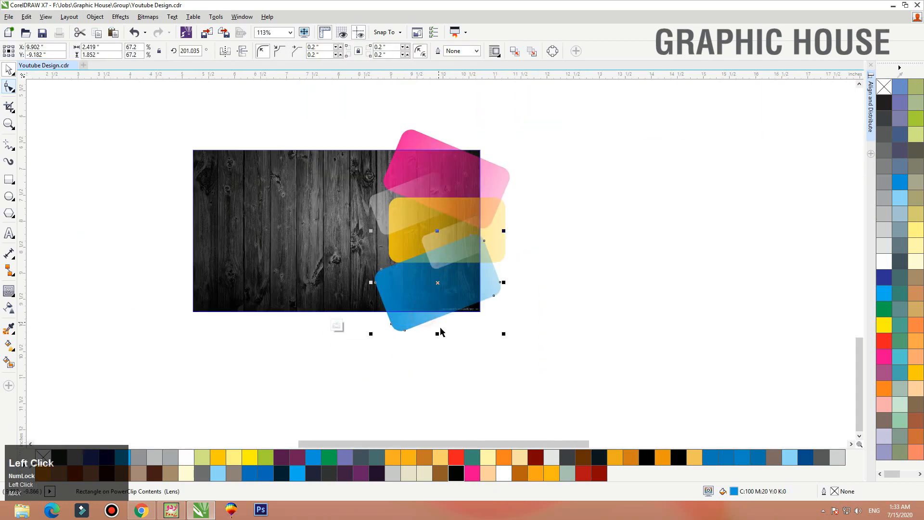
{"action": "left_click_drag", "start_coordinate": [437, 325], "coordinate": [74, 311]}
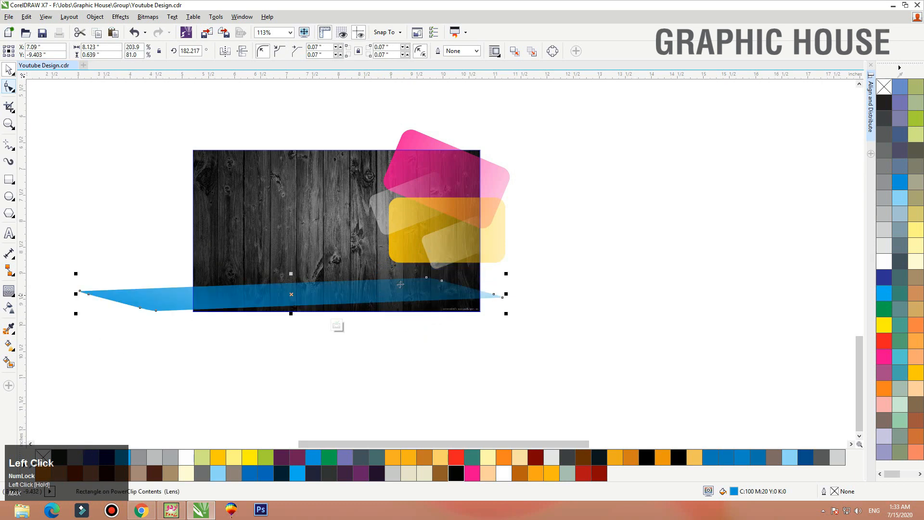
Delete the pink, yellow and white rounded rectangles, keeping only the blue band on the wood.
{"action": "left_click", "coordinate": [404, 254]}
{"action": "left_click_drag", "start_coordinate": [446, 265], "coordinate": [446, 239]}
{"action": "left_click_drag", "start_coordinate": [531, 298], "coordinate": [347, 103]}
{"action": "key", "text": "Delete"}
Stack two copies of the blue band above it, filling the first golden yellow and the second magenta.
{"action": "left_click_drag", "start_coordinate": [422, 304], "coordinate": [440, 282]}
{"action": "right_click", "coordinate": [440, 282]}
{"action": "left_click", "coordinate": [916, 356]}
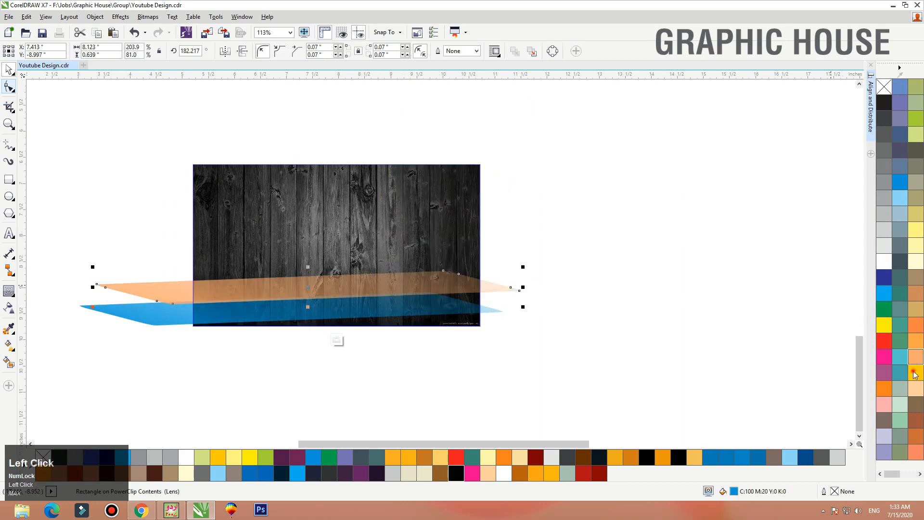
{"action": "left_click", "coordinate": [916, 372]}
{"action": "key", "text": "ctrl+d"}
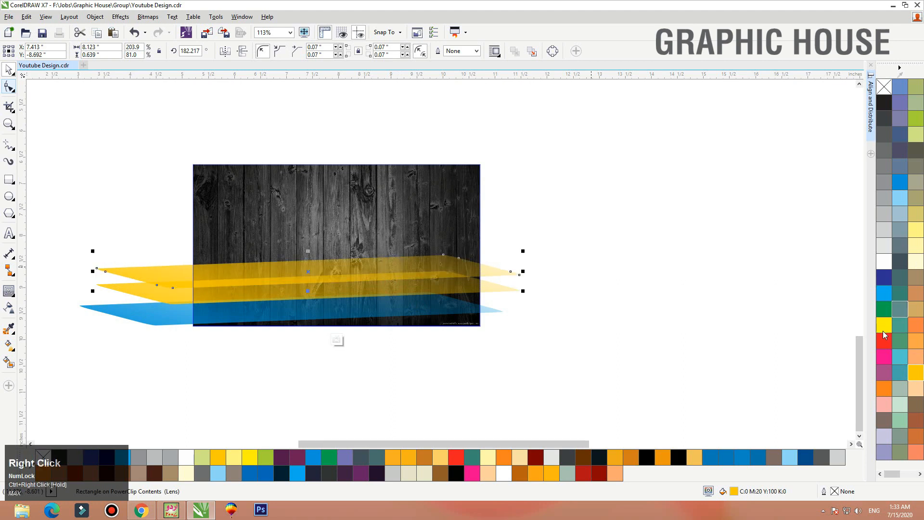
{"action": "left_click", "coordinate": [884, 293]}
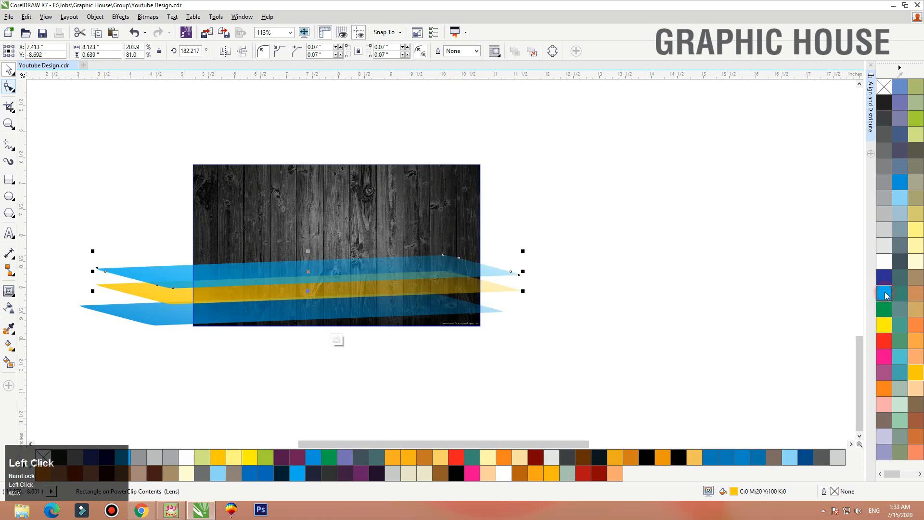
{"action": "left_click", "coordinate": [885, 358]}
Duplicate the magenta band upward, fill the copy light green and finish editing the wood design's contents.
{"action": "left_click_drag", "start_coordinate": [380, 266], "coordinate": [380, 248]}
{"action": "right_click", "coordinate": [380, 248], "text": "ctrl"}
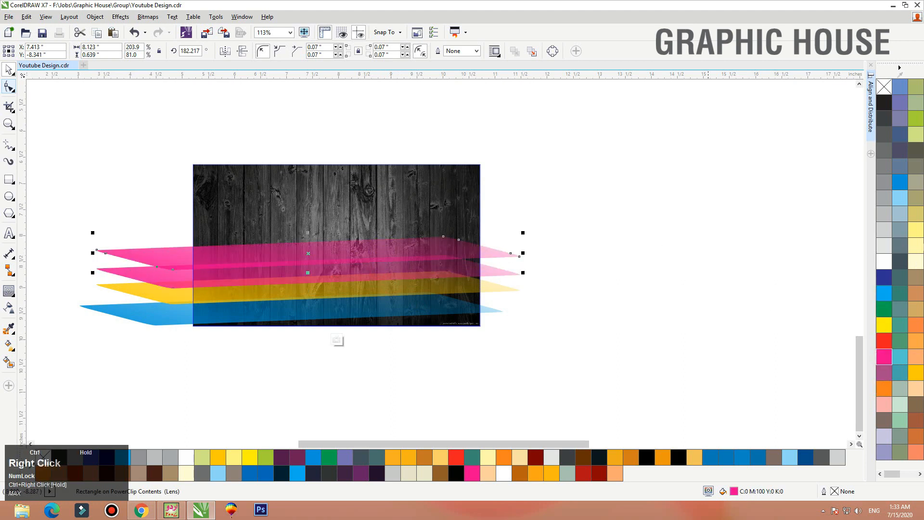
{"action": "left_click", "coordinate": [919, 132]}
{"action": "left_click", "coordinate": [337, 298]}
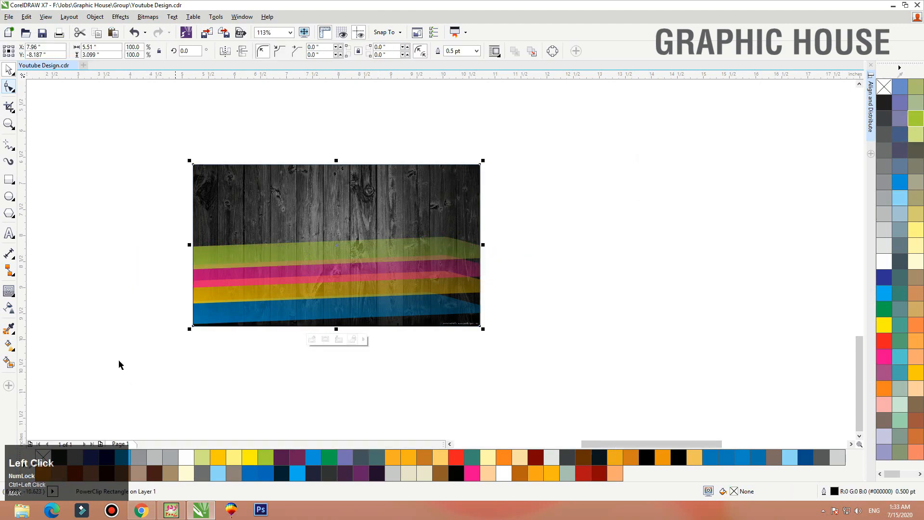
Reopen the wood design's contents, group the four coloured bands and rotate the group by about 8.9 degrees.
{"action": "left_click", "coordinate": [271, 264], "text": "ctrl"}
{"action": "left_click_drag", "start_coordinate": [68, 181], "coordinate": [445, 382]}
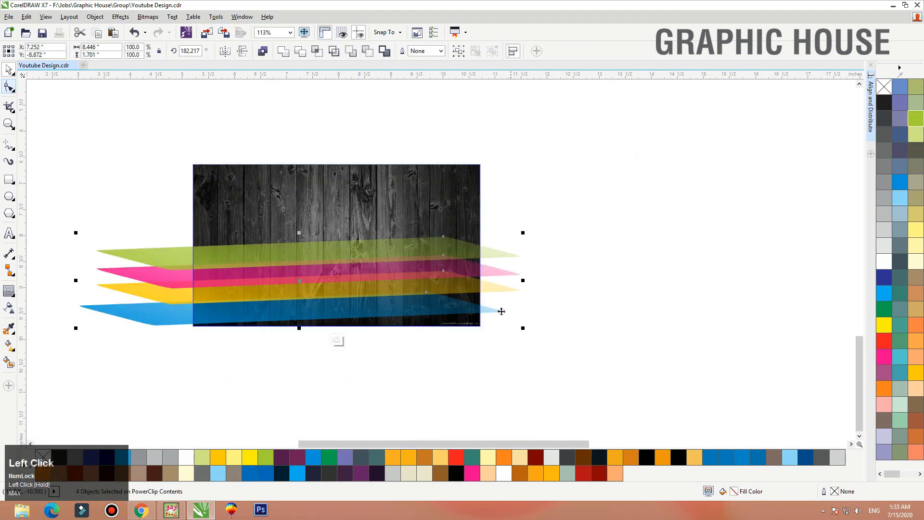
{"action": "left_click", "coordinate": [496, 273]}
{"action": "left_click_drag", "start_coordinate": [521, 197], "coordinate": [506, 201]}
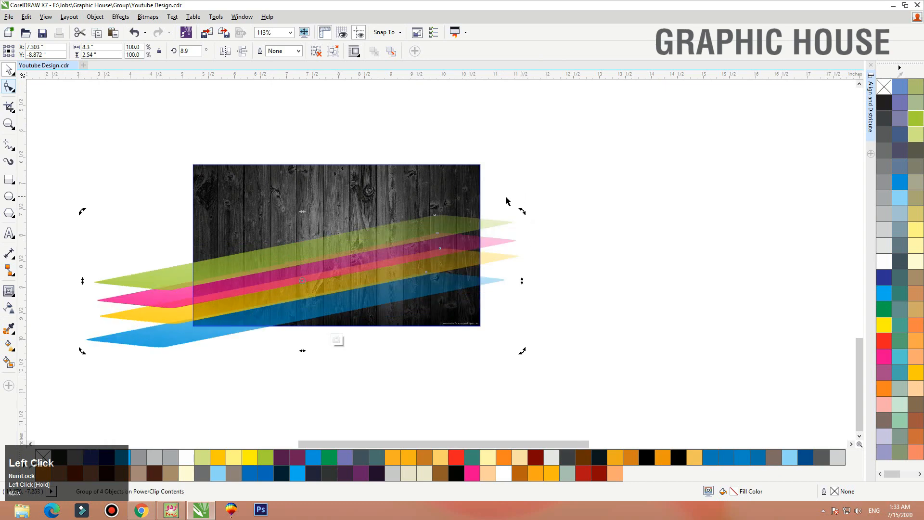
Shift the band group right, widen it to about 10.9 inches so it crosses the whole wood frame, and finish editing.
{"action": "left_click_drag", "start_coordinate": [423, 236], "coordinate": [494, 224]}
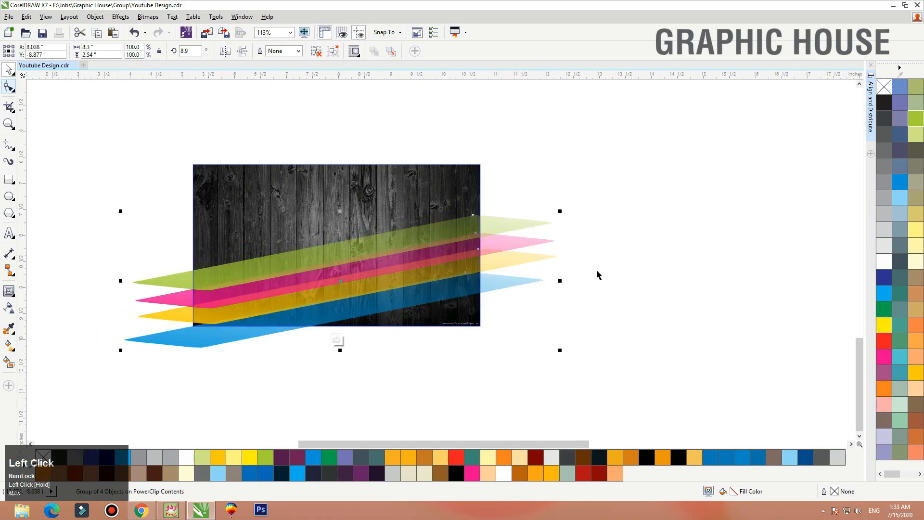
{"action": "left_click_drag", "start_coordinate": [560, 281], "coordinate": [628, 272]}
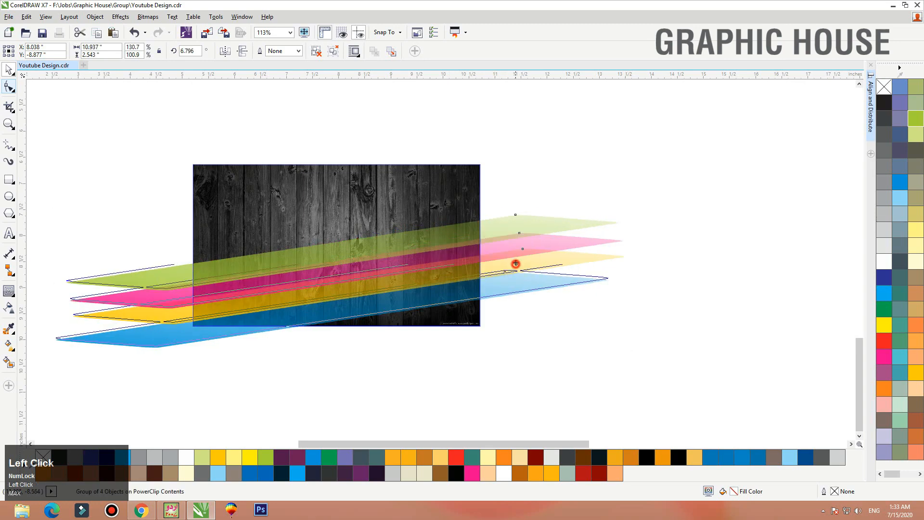
{"action": "left_click", "coordinate": [551, 325], "text": "ctrl"}
{"action": "key", "text": "F3"}
{"action": "key", "text": "F3"}
{"action": "left_click_drag", "start_coordinate": [446, 321], "coordinate": [424, 315]}
{"action": "left_click", "coordinate": [463, 304]}
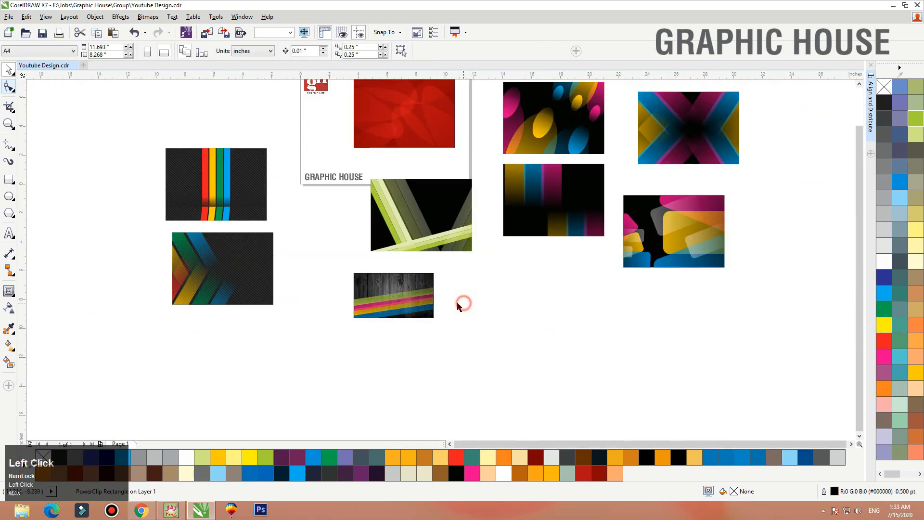
{"action": "key", "text": "F4"}
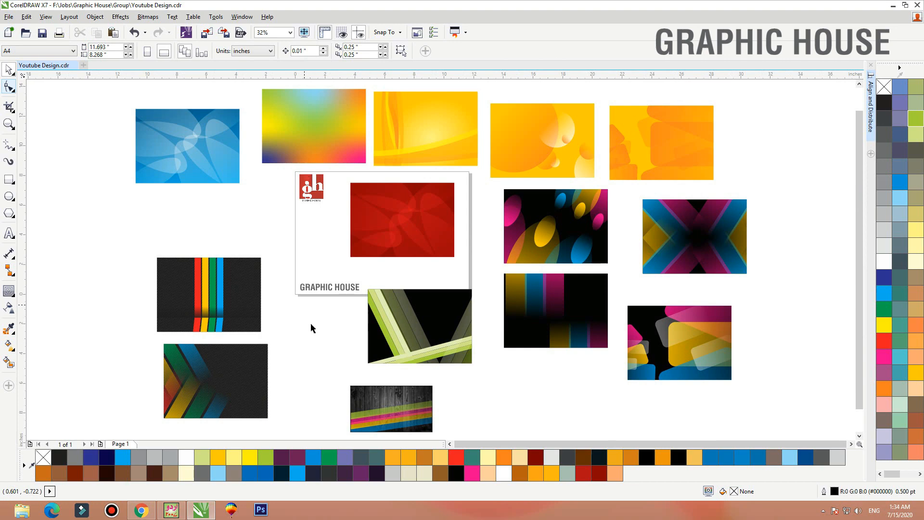
Duplicate the dark chevron-stripe design into the empty area left of the blue design and open the copy's contents.
{"action": "left_click", "coordinate": [198, 383]}
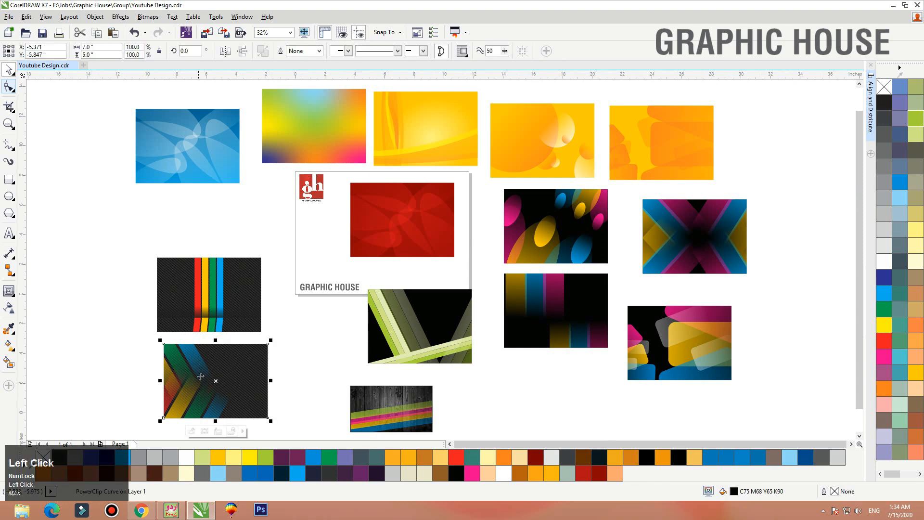
{"action": "left_click_drag", "start_coordinate": [201, 376], "coordinate": [53, 234]}
{"action": "right_click", "coordinate": [53, 234]}
{"action": "key", "text": "shift+F2"}
{"action": "scroll", "coordinate": [304, 248], "scroll_direction": "down", "scroll_amount": 1}
{"action": "left_click", "coordinate": [303, 246], "text": "ctrl"}
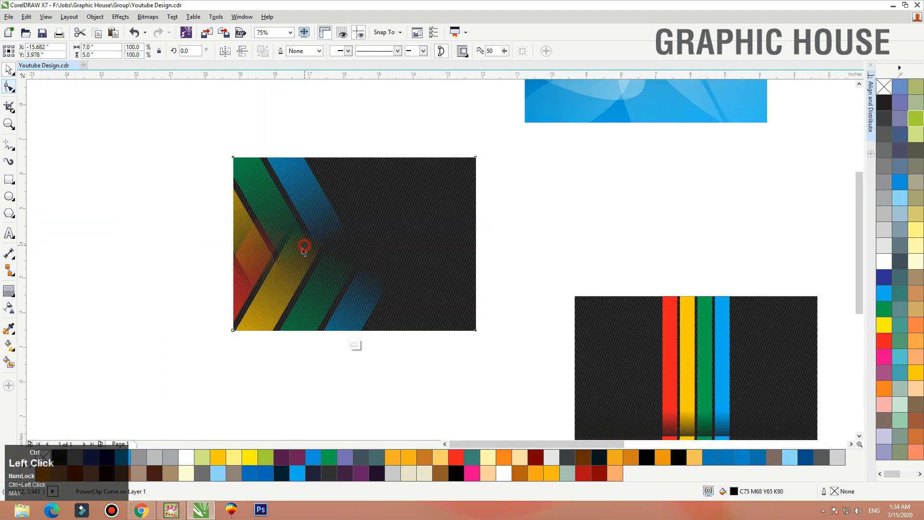
Delete the lower stripe group, narrow the upper one to about 3.8 inches wide and move it slightly up.
{"action": "left_click", "coordinate": [273, 232]}
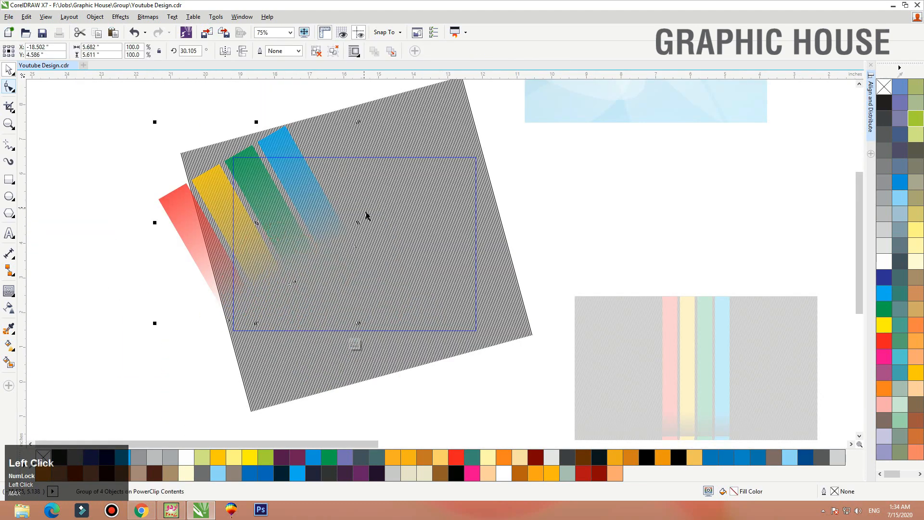
{"action": "left_click", "coordinate": [290, 207]}
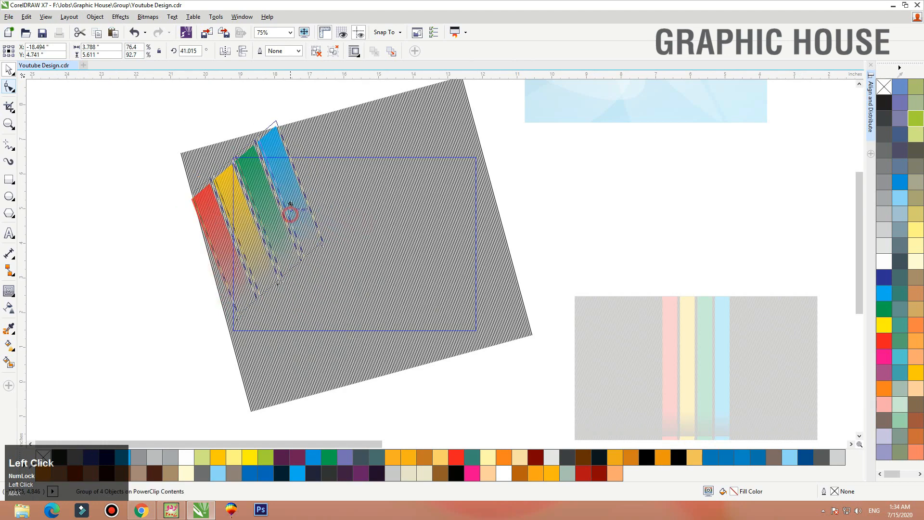
{"action": "left_click_drag", "start_coordinate": [290, 205], "coordinate": [286, 193]}
Mirror a copy of the narrowed stripe group downward to form a chevron and group both halves.
{"action": "left_click_drag", "start_coordinate": [254, 103], "coordinate": [303, 328]}
{"action": "right_click", "coordinate": [303, 328]}
{"action": "left_click_drag", "start_coordinate": [288, 364], "coordinate": [297, 259]}
{"action": "left_click", "coordinate": [206, 198], "text": "shift"}
{"action": "key", "text": "ctrl+g"}
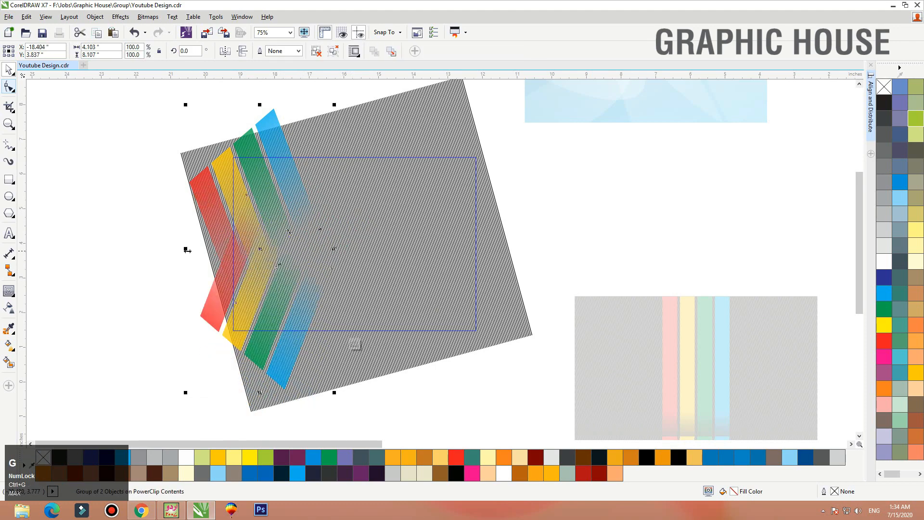
Mirror a copy of the chevron horizontally to the right and group both into an X pattern.
{"action": "left_click_drag", "start_coordinate": [187, 250], "coordinate": [335, 273]}
{"action": "right_click", "coordinate": [419, 245]}
{"action": "left_click", "coordinate": [452, 262], "text": "shift"}
{"action": "key", "text": "ctrl+g"}
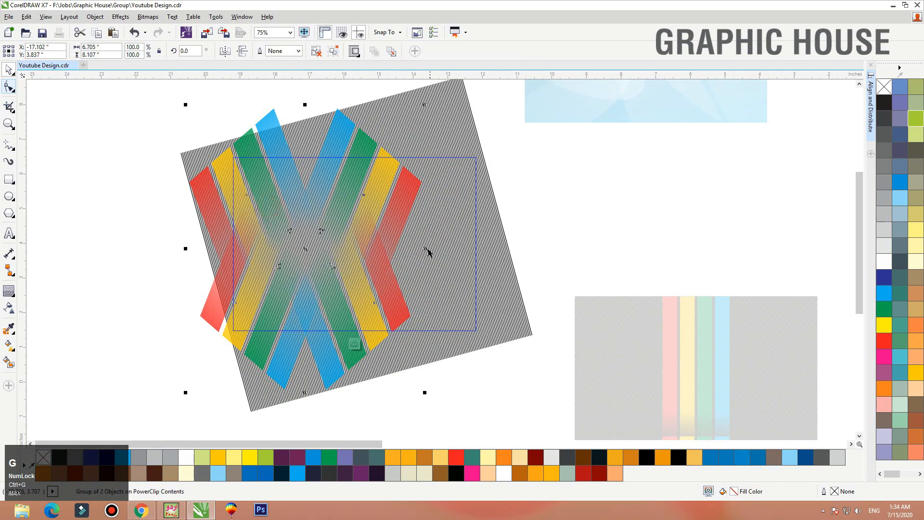
Widen the X pattern to span the whole frame, centre it and finish editing the contents.
{"action": "left_click_drag", "start_coordinate": [425, 249], "coordinate": [554, 249]}
{"action": "left_click_drag", "start_coordinate": [495, 256], "coordinate": [486, 255]}
{"action": "left_click", "coordinate": [607, 210]}
{"action": "left_click", "coordinate": [593, 210]}
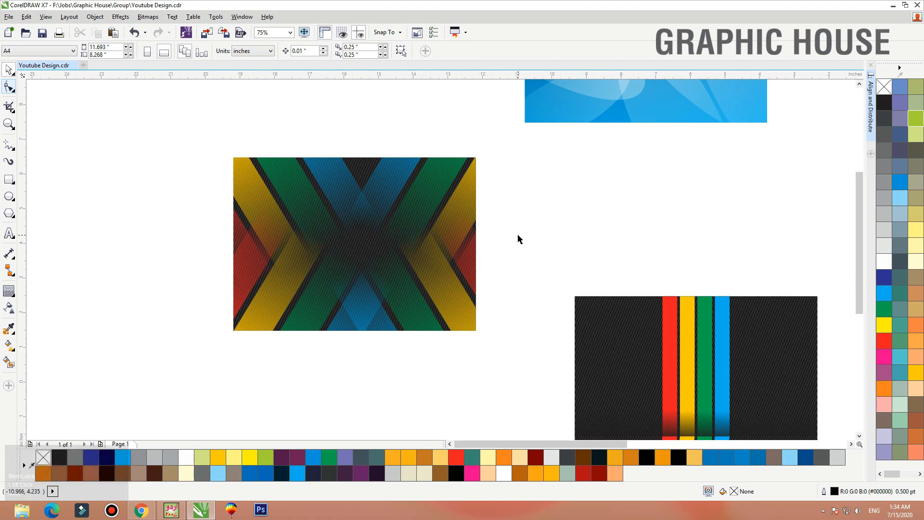
Move the X-striped design slightly down and left, then fill its upper-right green stripe white inside the frame.
{"action": "left_click", "coordinate": [406, 278]}
{"action": "mouse_move", "coordinate": [373, 282]}
{"action": "left_mouse_down"}
{"action": "mouse_move", "coordinate": [374, 299]}
{"action": "mouse_move", "coordinate": [375, 289]}
{"action": "left_mouse_up"}
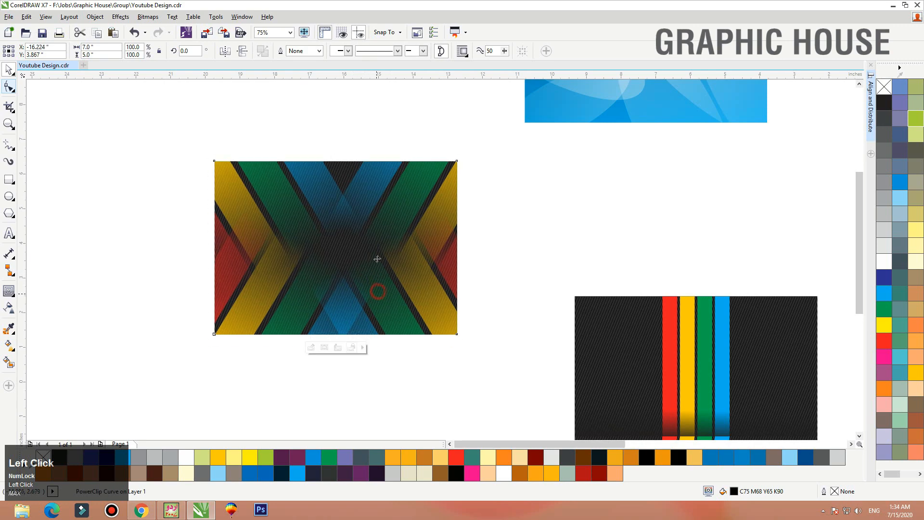
{"action": "left_click", "coordinate": [423, 172], "text": "ctrl"}
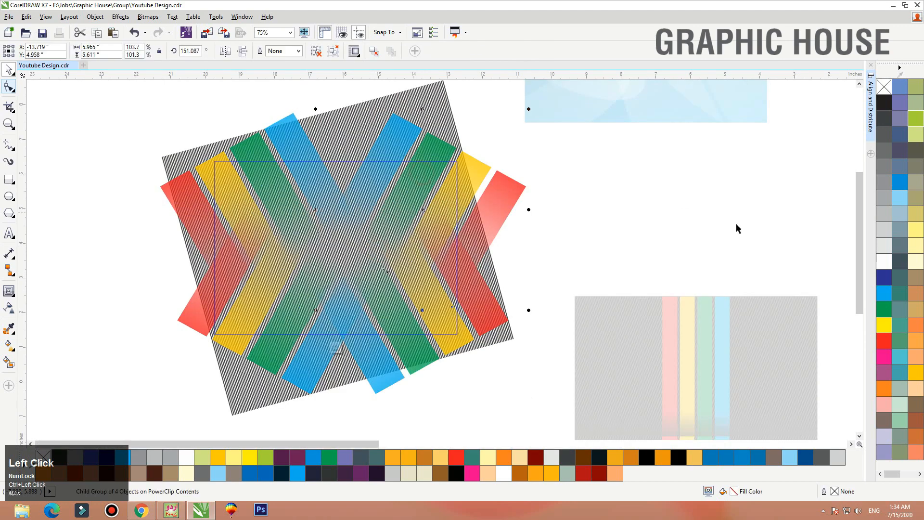
{"action": "left_click", "coordinate": [547, 143]}
{"action": "left_click", "coordinate": [437, 139], "text": "ctrl"}
{"action": "left_click", "coordinate": [437, 139], "text": "ctrl"}
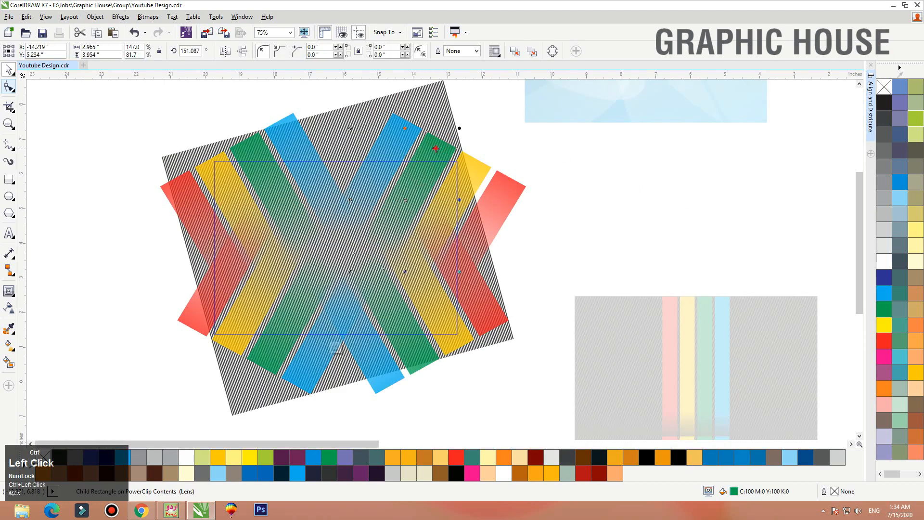
{"action": "key", "text": "ctrl+z"}
{"action": "left_click", "coordinate": [637, 238]}
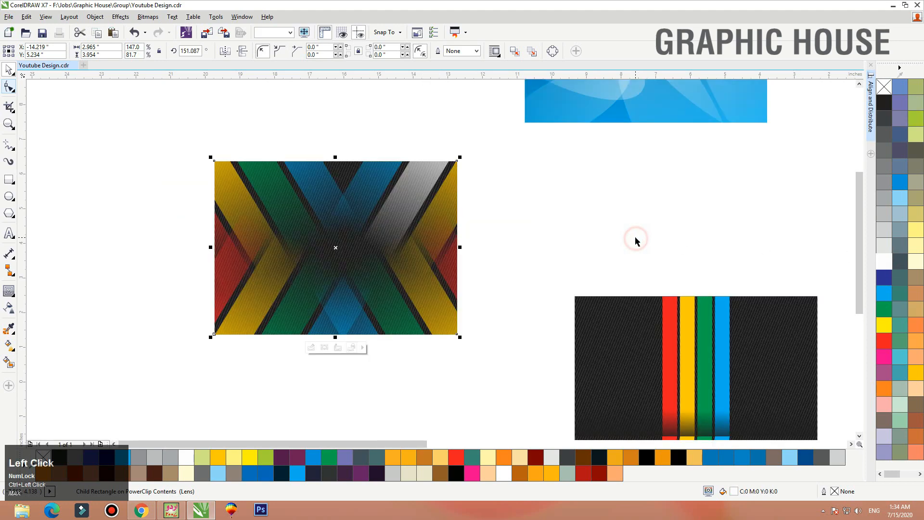
Inspect the diagonal line texture of the four-stripe dark design up close, then view all designs together.
{"action": "key", "text": "F3"}
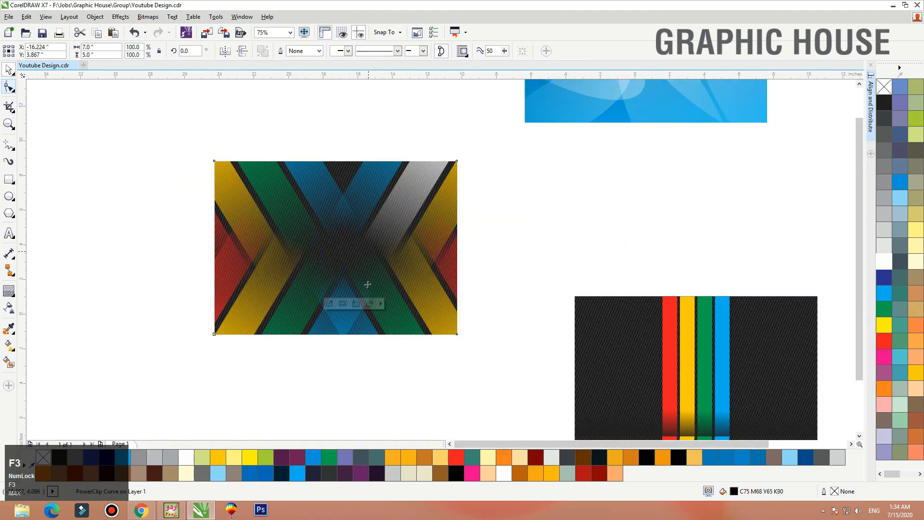
{"action": "left_click_drag", "start_coordinate": [478, 274], "coordinate": [530, 327]}
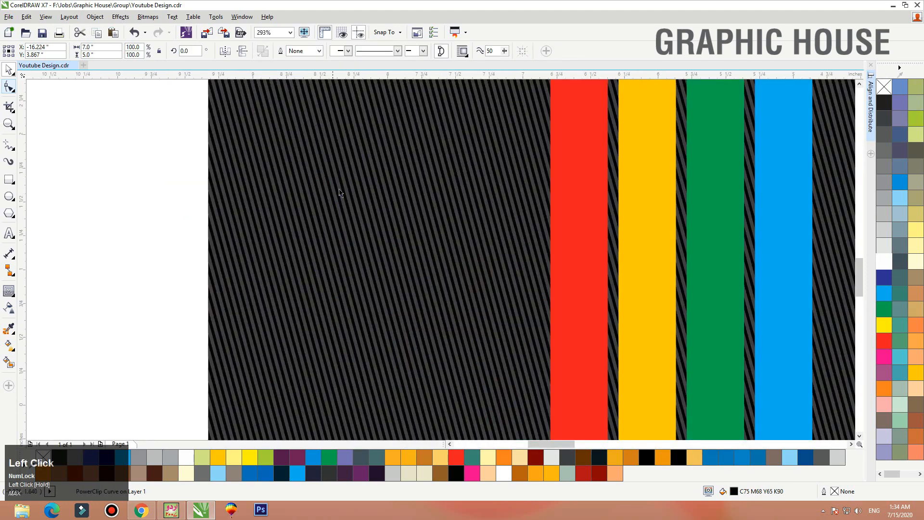
{"action": "key", "text": "F3"}
{"action": "key", "text": "F3"}
{"action": "key", "text": "F4"}
{"action": "left_click", "coordinate": [434, 203]}
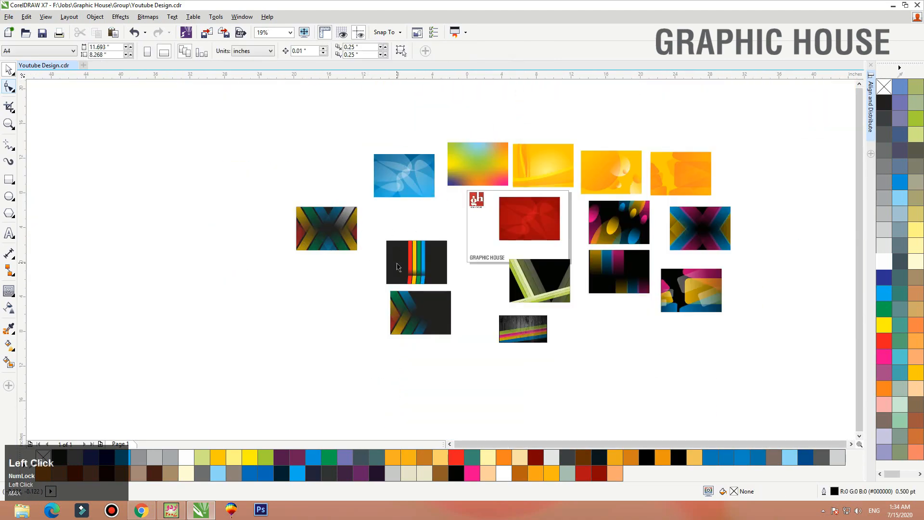
{"action": "key", "text": "F4"}
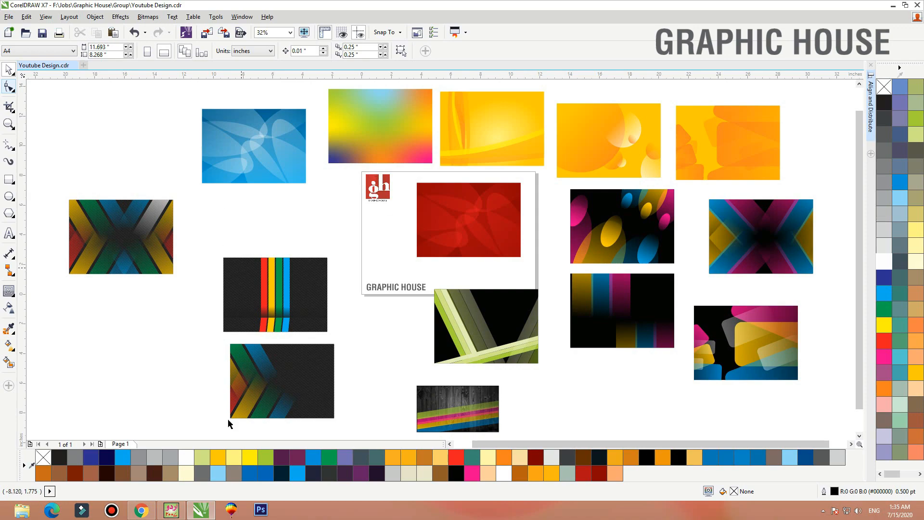
Switch to Chrome, browse the black wood wallpaper image results and open the circle-patterned brown-grey wood wallpaper.
{"action": "left_click", "coordinate": [141, 509]}
{"action": "scroll", "coordinate": [432, 253], "scroll_direction": "down", "scroll_amount": 5}
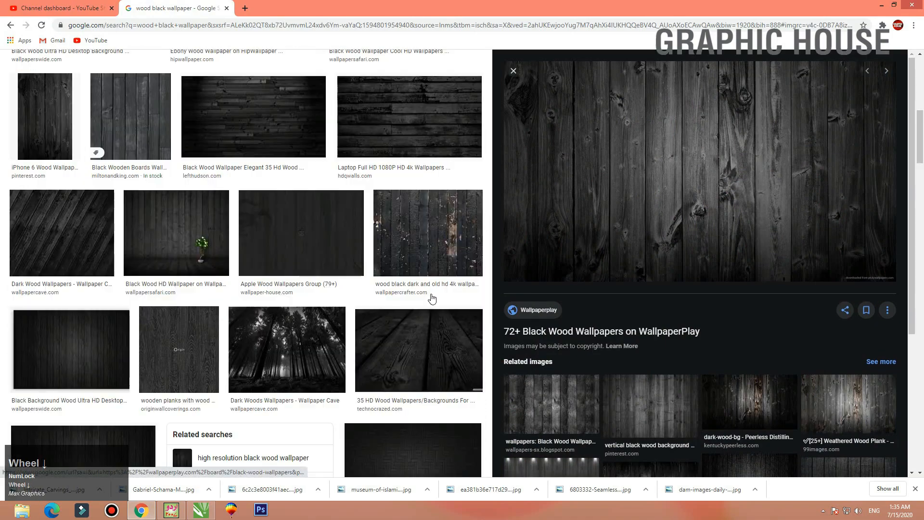
{"action": "scroll", "coordinate": [483, 281], "scroll_direction": "down", "scroll_amount": 5}
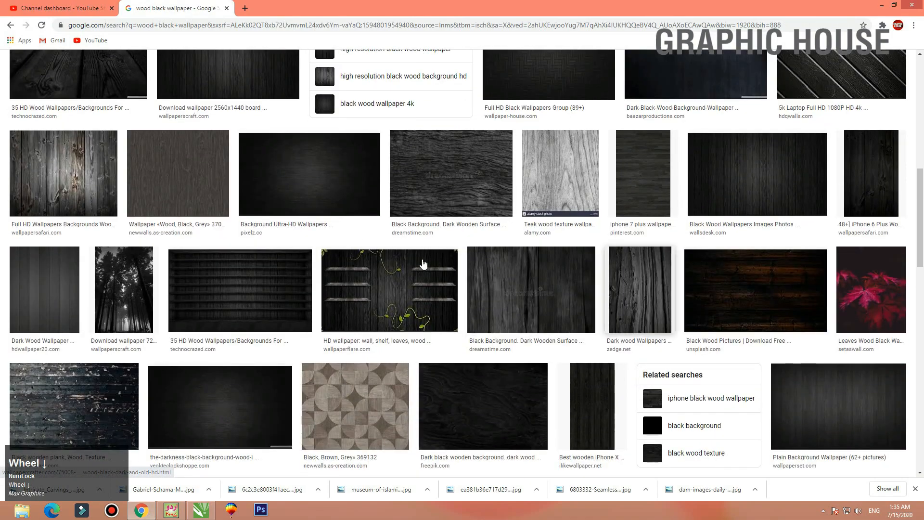
{"action": "scroll", "coordinate": [686, 277], "scroll_direction": "down", "scroll_amount": 4}
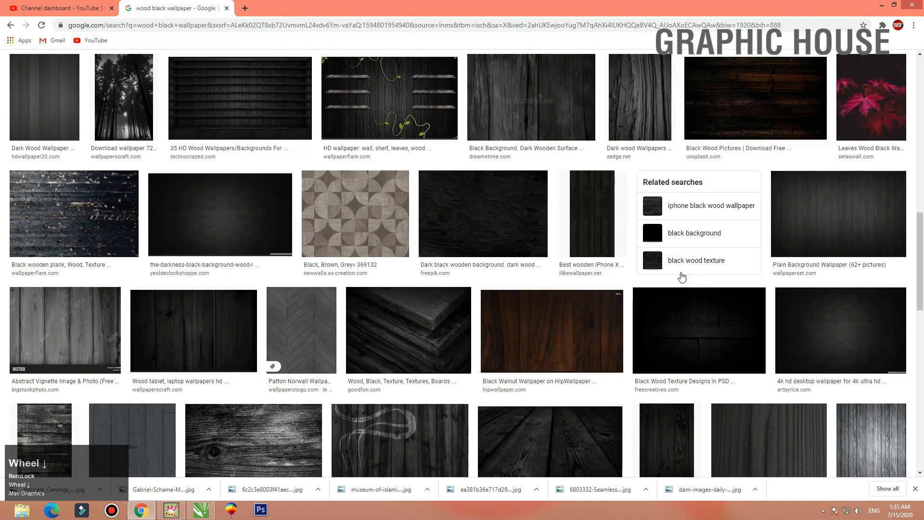
{"action": "left_click", "coordinate": [363, 227]}
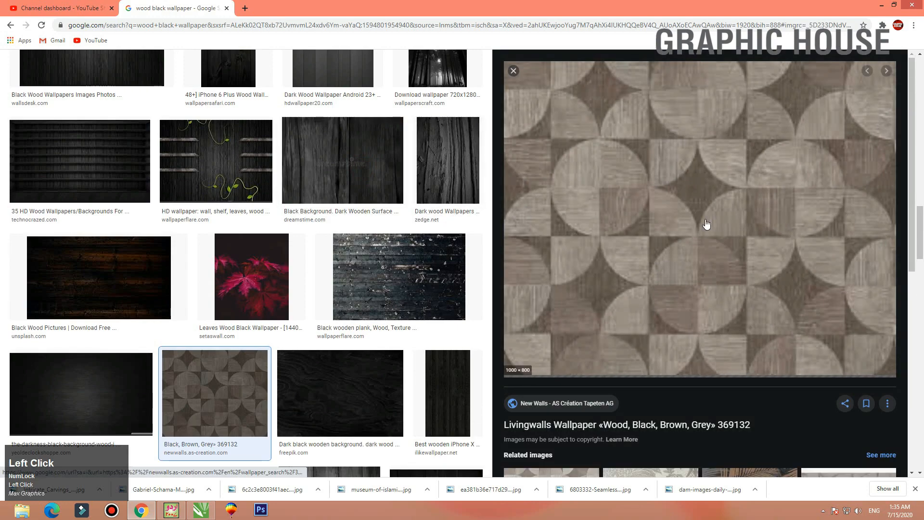
Copy the circle-patterned wood wallpaper image and switch back to CorelDRAW.
{"action": "right_click", "coordinate": [647, 218]}
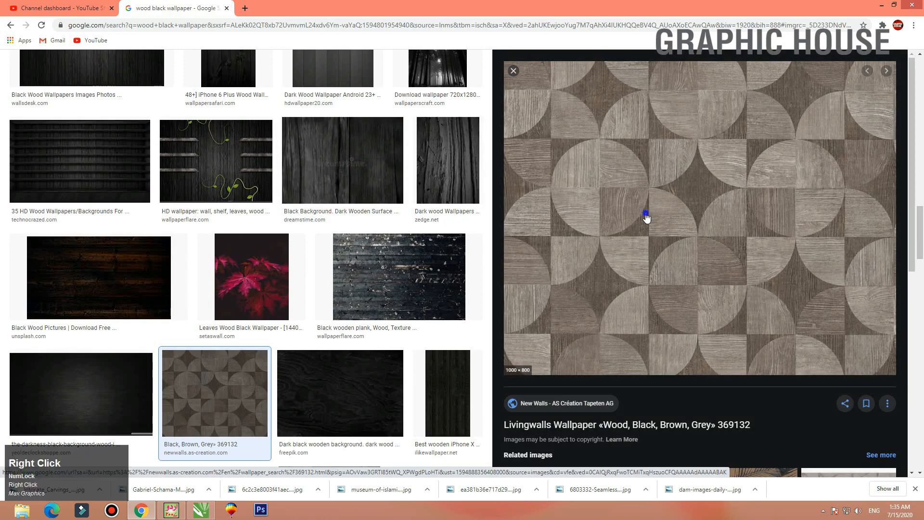
{"action": "left_click", "coordinate": [674, 306]}
{"action": "key", "text": "alt+Tab"}
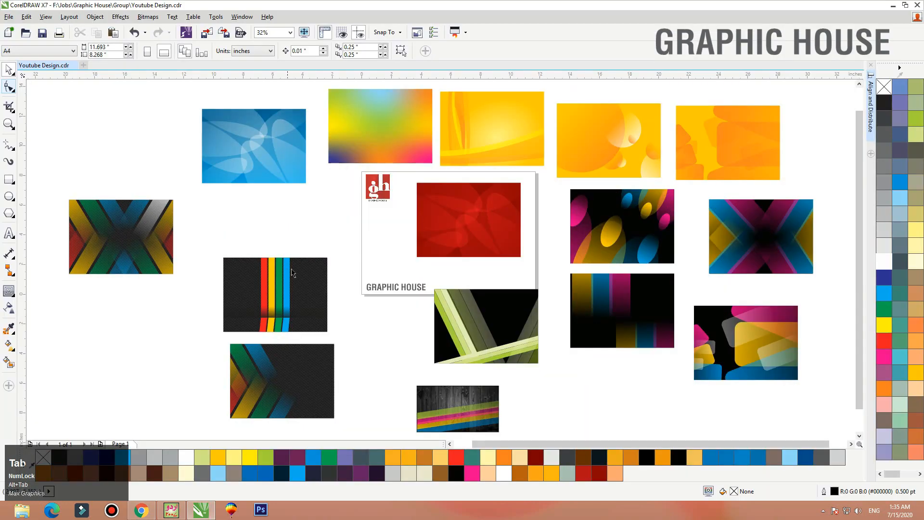
Paste the circle-patterned wood image and move it to the empty area below and left of the existing designs.
{"action": "key", "text": "ctrl+v"}
{"action": "key", "text": "F3"}
{"action": "left_click_drag", "start_coordinate": [422, 231], "coordinate": [230, 297]}
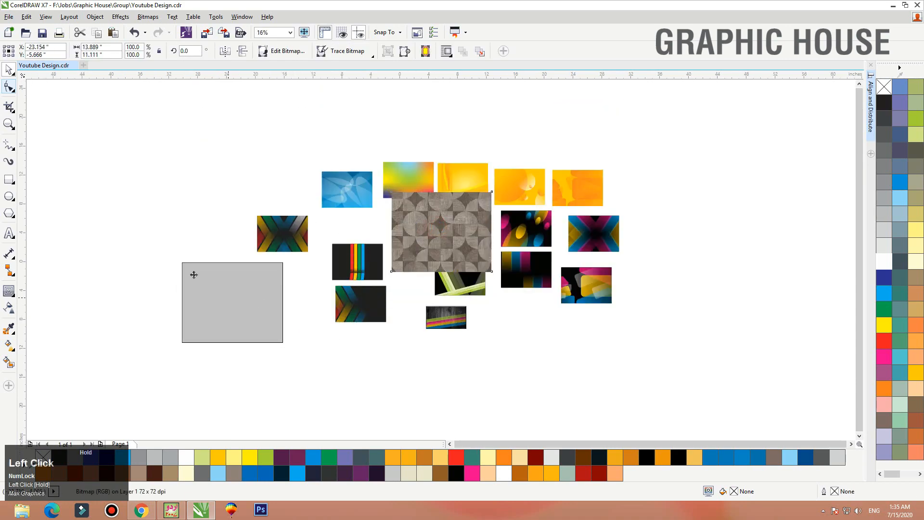
Duplicate the chevron-striped dark design beside the wood image and set the copy's frame type to None to leave a plain black rectangle.
{"action": "key", "text": "F2"}
{"action": "left_click_drag", "start_coordinate": [133, 225], "coordinate": [450, 360]}
{"action": "left_click", "coordinate": [645, 289]}
{"action": "left_click_drag", "start_coordinate": [645, 288], "coordinate": [493, 296]}
{"action": "right_click", "coordinate": [492, 295]}
{"action": "right_click", "coordinate": [519, 274]}
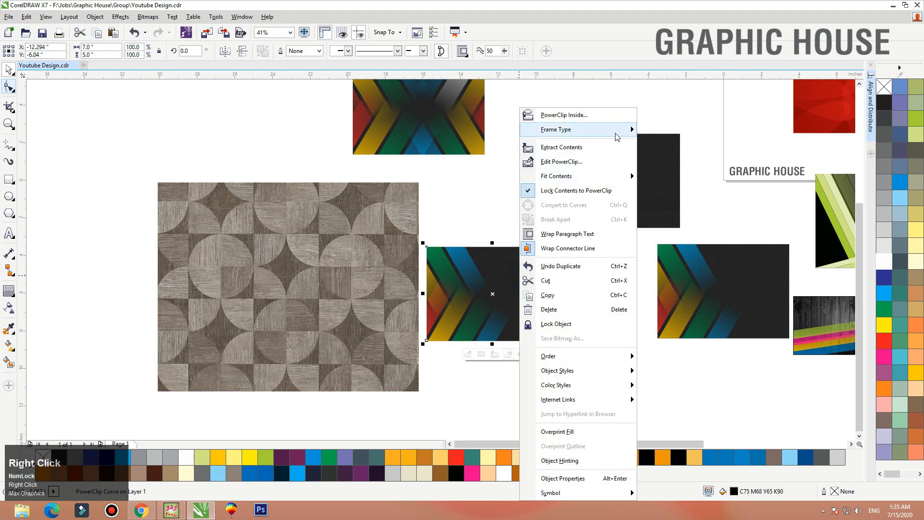
{"action": "mouse_move", "coordinate": [614, 130]}
{"action": "left_click", "coordinate": [646, 161]}
Scale the wood image down to about 5.29 by 4.23 inches, place it over the black rectangle's upper-left part and bring it to the front.
{"action": "left_click", "coordinate": [343, 213]}
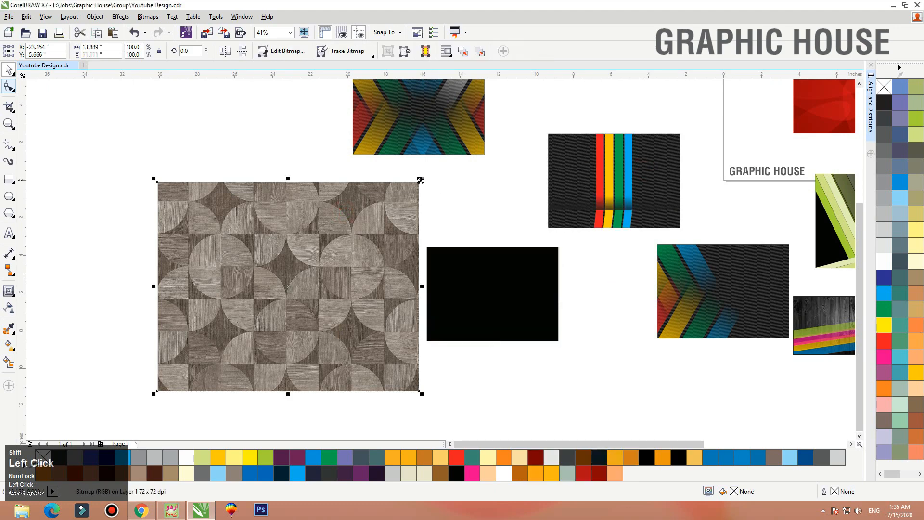
{"action": "left_click_drag", "start_coordinate": [421, 179], "coordinate": [341, 244]}
{"action": "left_click_drag", "start_coordinate": [316, 268], "coordinate": [500, 263]}
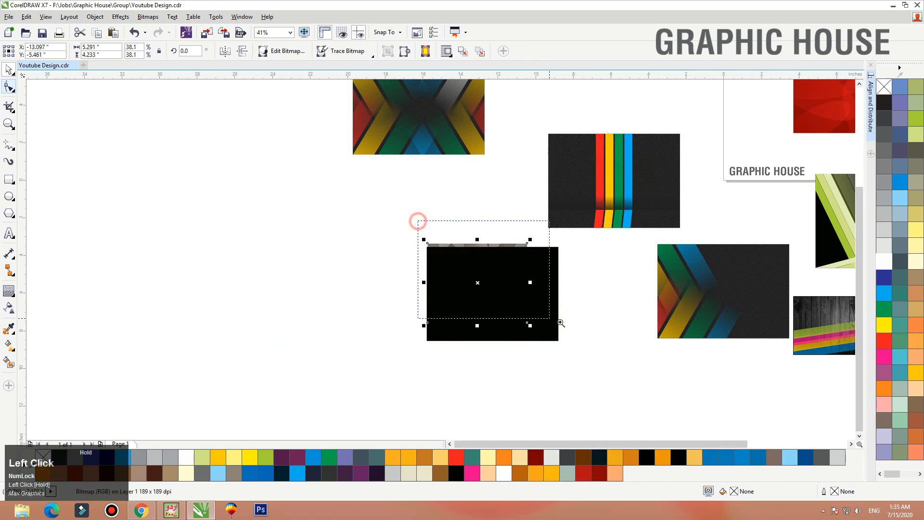
{"action": "scroll", "coordinate": [557, 320], "scroll_direction": "up", "scroll_amount": 3}
{"action": "key", "text": "shift+Page_Up"}
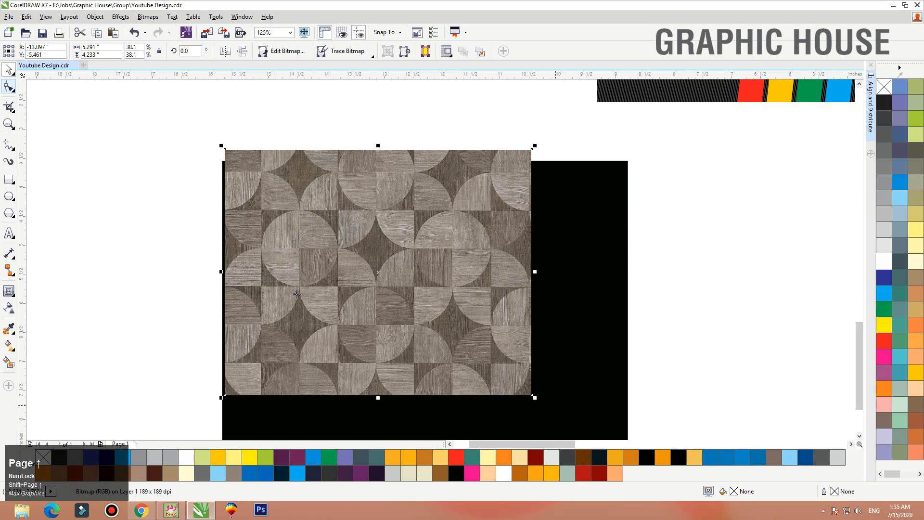
Sample a brown-grey tone (R149 G140 B131) from the wood image with the Color Eyedropper and fill the black rectangle with it.
{"action": "left_click", "coordinate": [8, 329]}
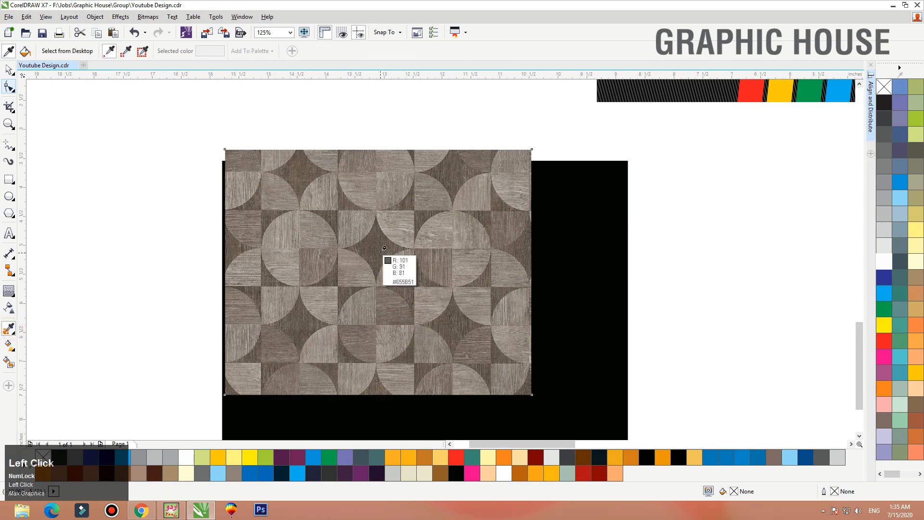
{"action": "left_click", "coordinate": [392, 234]}
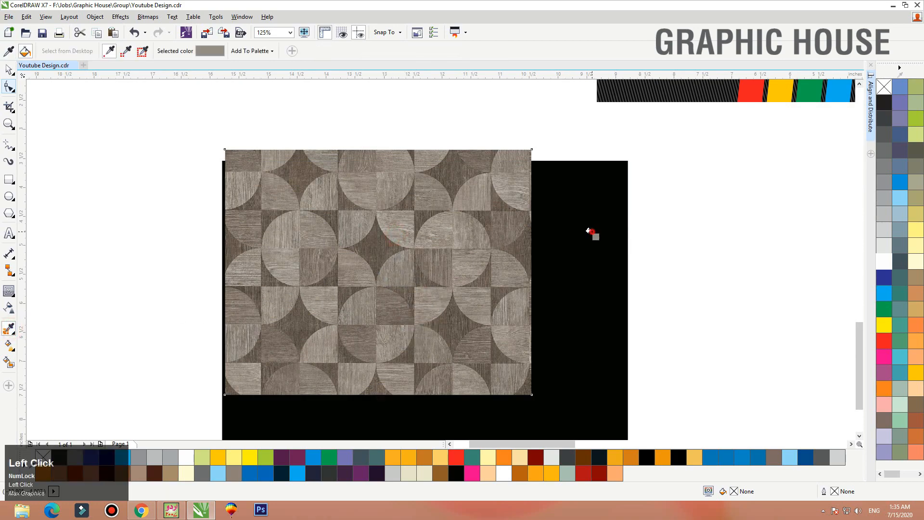
{"action": "left_click", "coordinate": [592, 234]}
{"action": "key", "text": "space"}
Apply a vertical linear transparency to the wood image so it fades out downward into the brown-grey rectangle.
{"action": "scroll", "coordinate": [484, 223], "scroll_direction": "down", "scroll_amount": 1}
{"action": "key", "text": "F2"}
{"action": "left_click_drag", "start_coordinate": [284, 175], "coordinate": [665, 339]}
{"action": "left_click", "coordinate": [8, 307]}
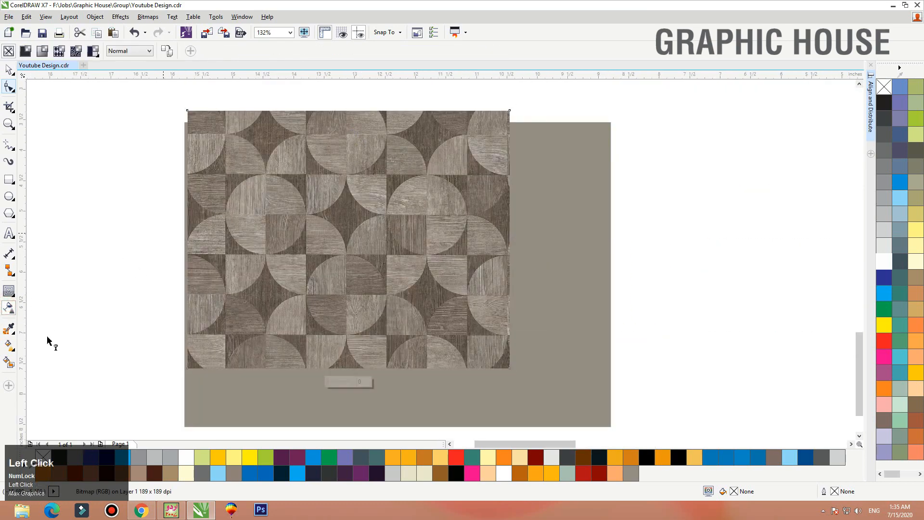
{"action": "left_click_drag", "start_coordinate": [319, 134], "coordinate": [319, 338]}
{"action": "key", "text": "space"}
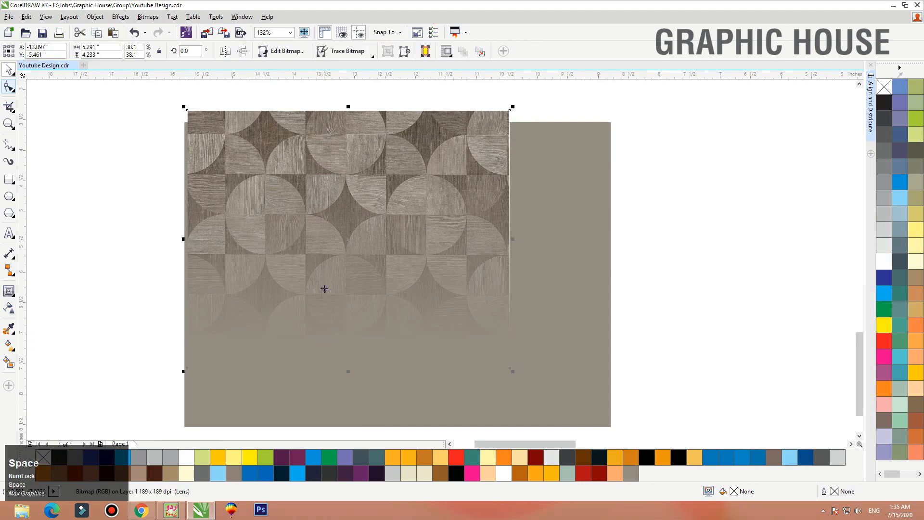
PowerClip the faded wood image inside the brown-grey rectangle and open the frame's contents for editing.
{"action": "right_click", "coordinate": [367, 182]}
{"action": "left_click", "coordinate": [411, 151]}
{"action": "left_click", "coordinate": [590, 145]}
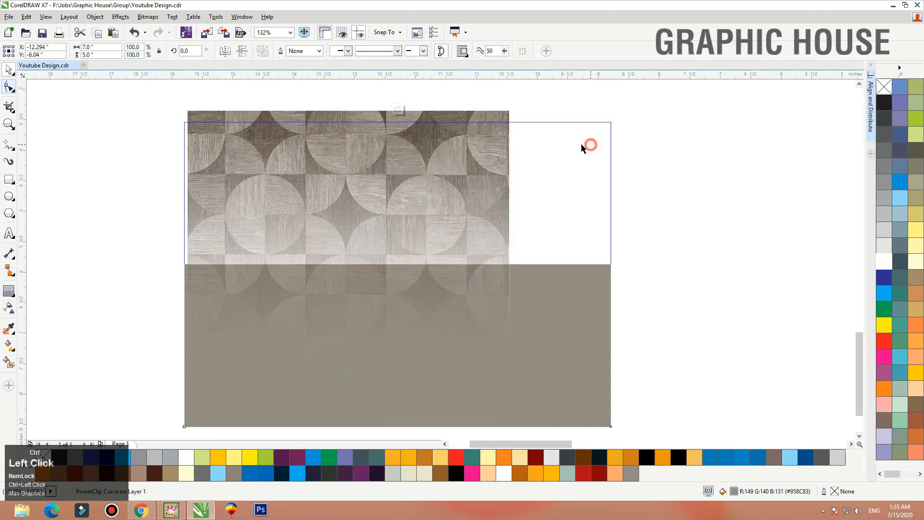
Enlarge and reposition the wood image to span the frame's full width, finish editing the PowerClip and view all designs together.
{"action": "left_click", "coordinate": [429, 150]}
{"action": "key", "text": "F3"}
{"action": "left_click_drag", "start_coordinate": [469, 255], "coordinate": [525, 300]}
{"action": "left_click_drag", "start_coordinate": [475, 237], "coordinate": [491, 234]}
{"action": "left_click", "coordinate": [556, 232], "text": "ctrl"}
{"action": "key", "text": "shift+F2"}
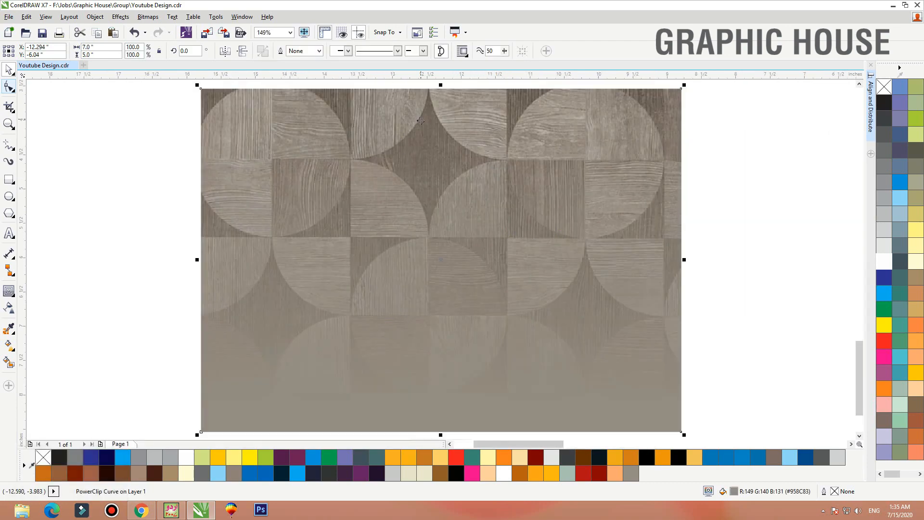
{"action": "key", "text": "F4"}
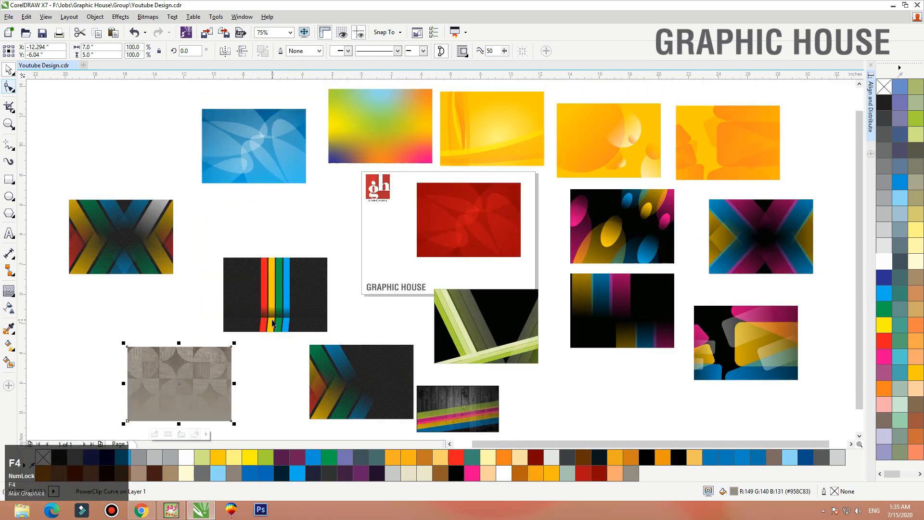